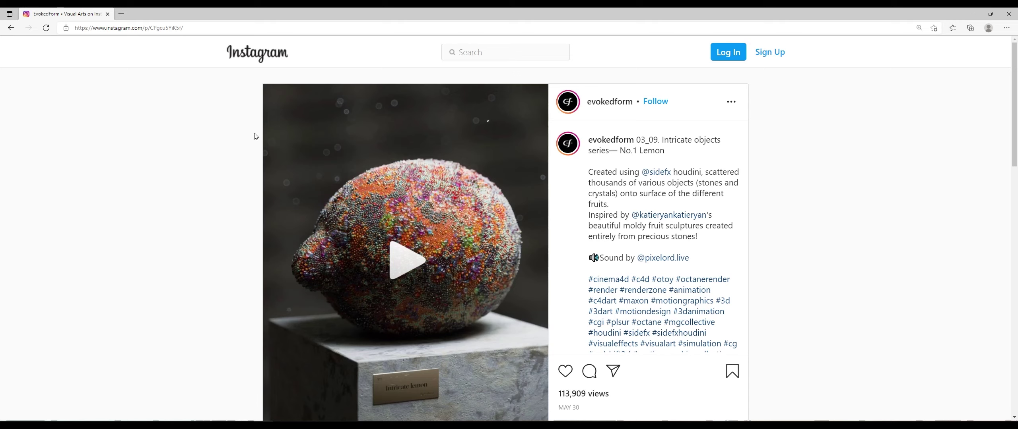
Play the crystal-covered lemon video, pausing on the bead close-up and then the wide shot.
left_click(404, 258)
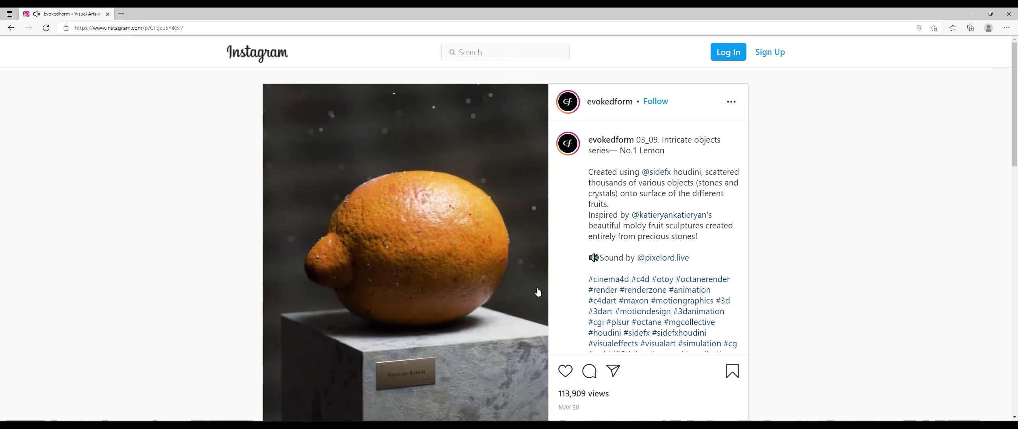
scroll(537, 292, "down", 1)
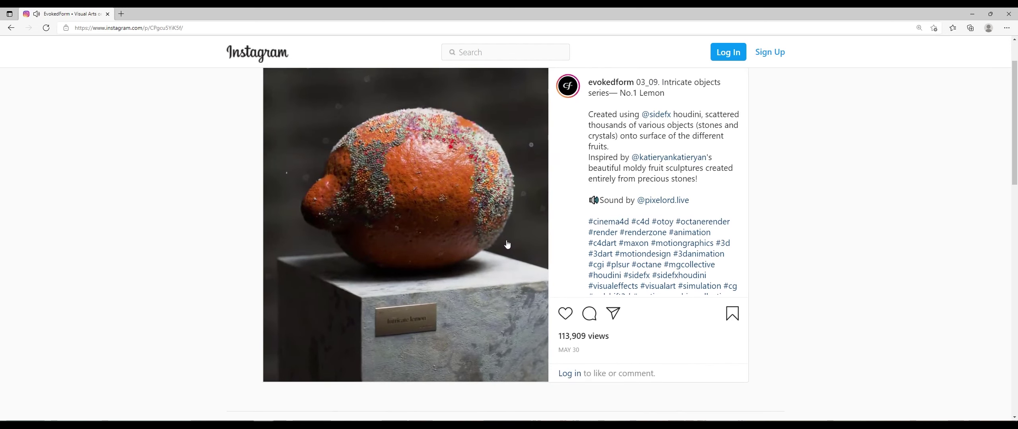
left_click(492, 213)
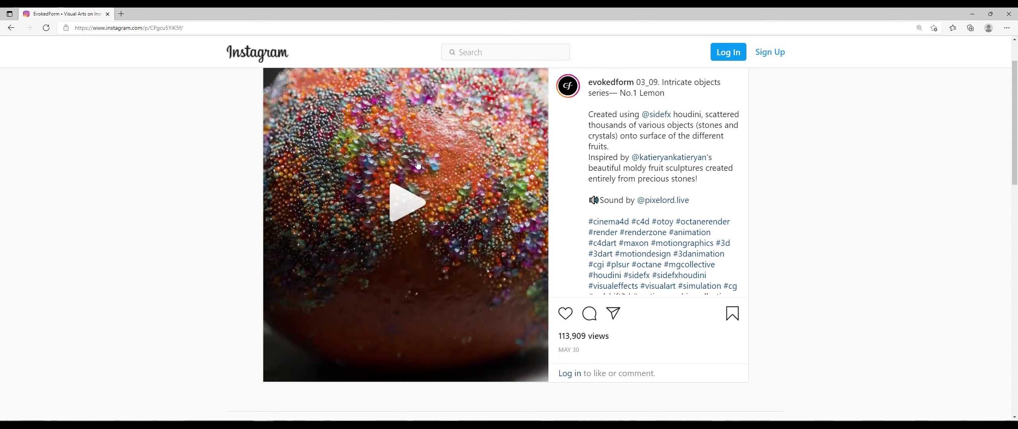
left_click(418, 165)
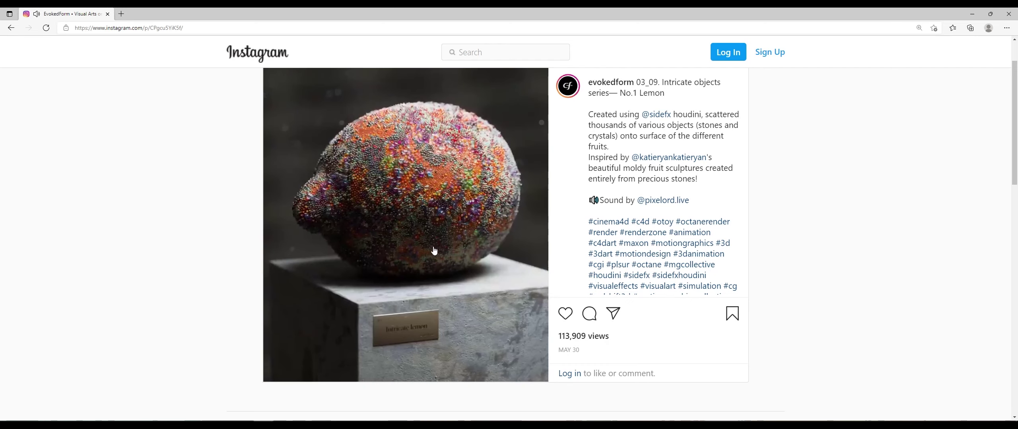
left_click(460, 275)
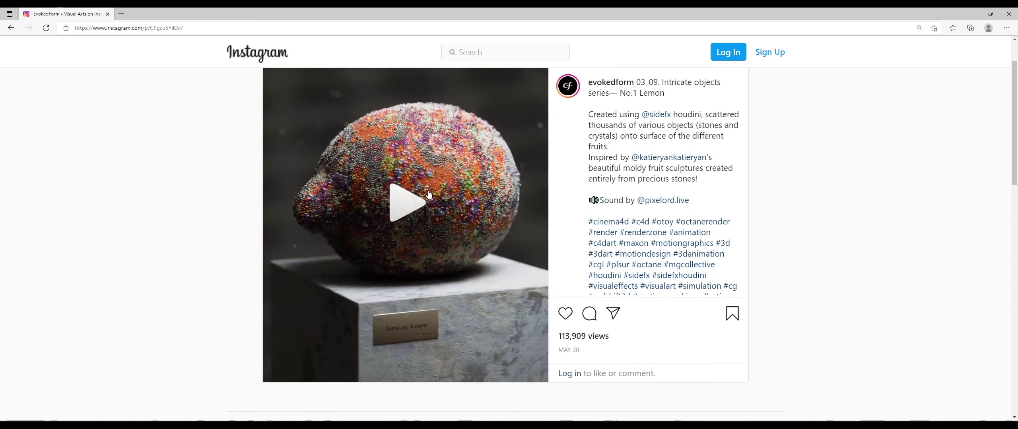
scroll(428, 194, "up", 1, "ctrl")
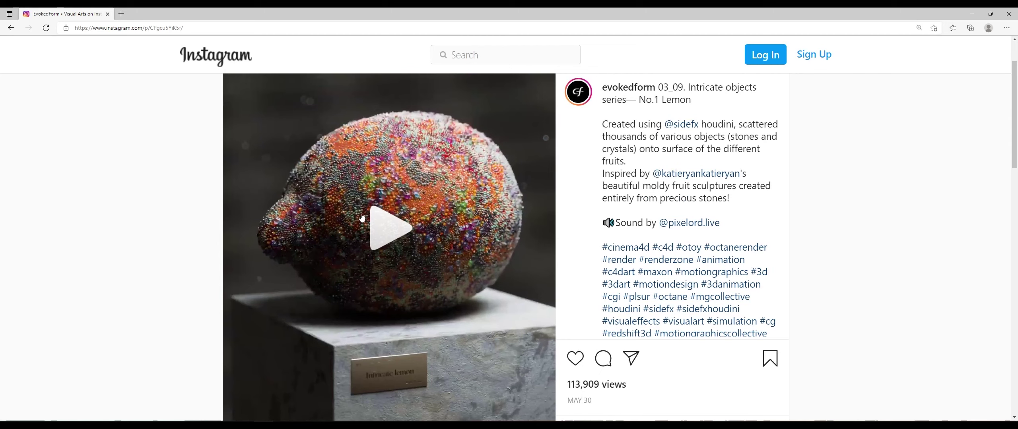
Replay the lemon video, briefly pause and resume it, then stop it partway through.
left_click(388, 232)
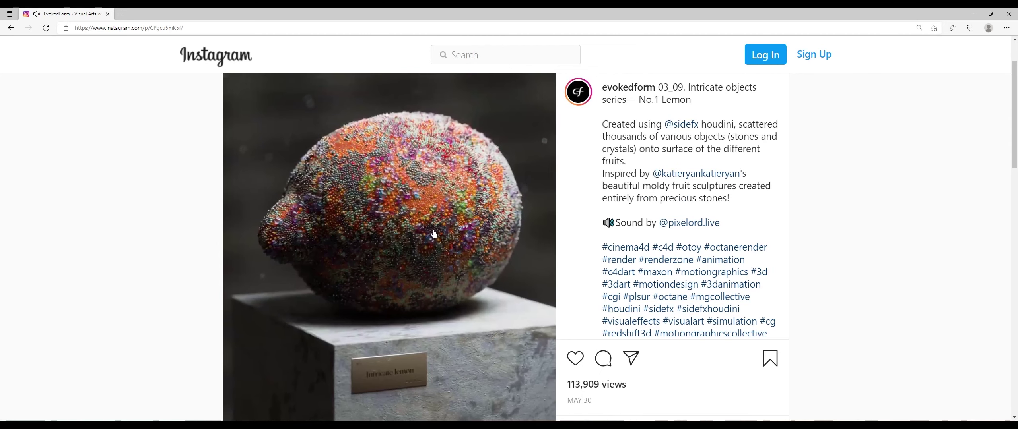
left_click(462, 257)
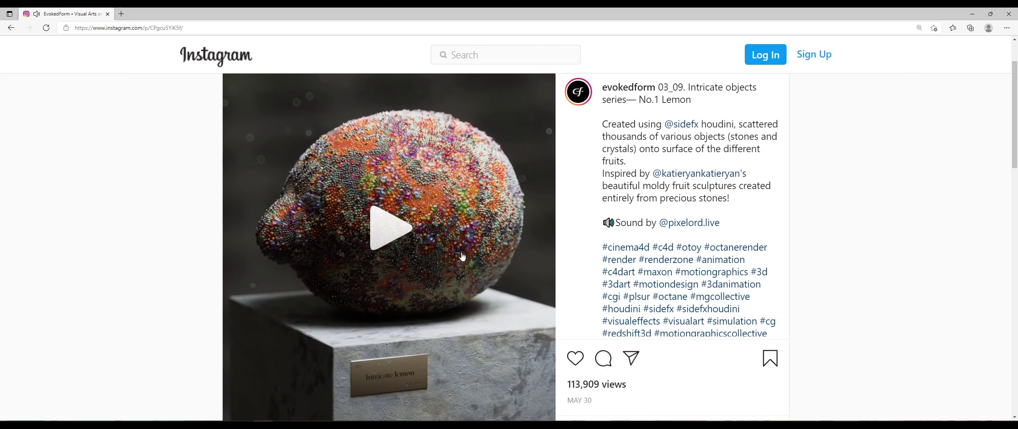
left_click(481, 257)
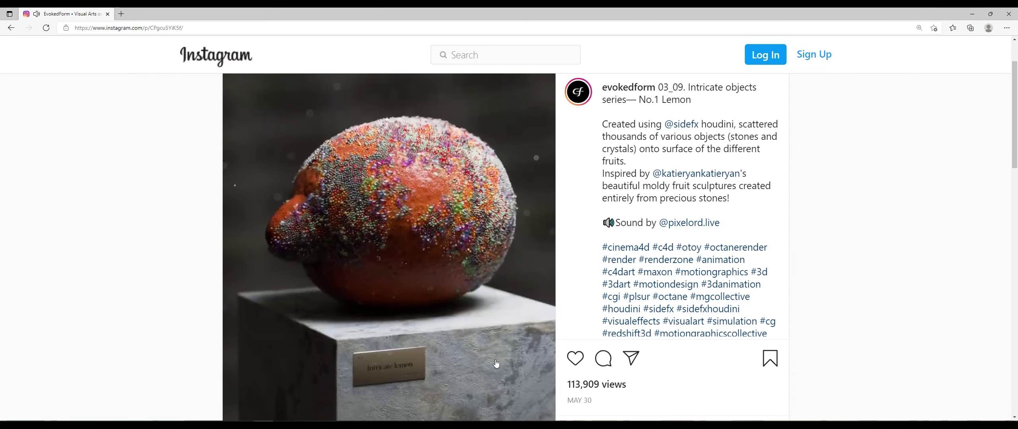
left_click(478, 261)
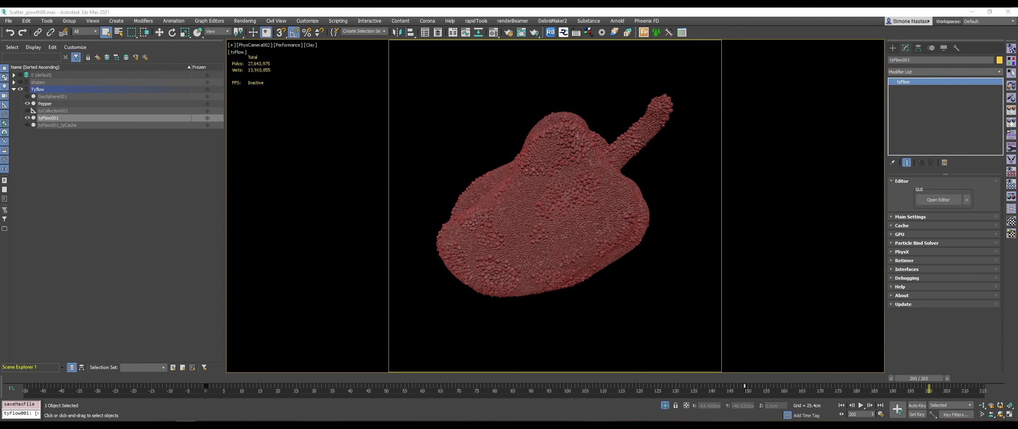
Bring the rendered pepper image forward, then minimize the viewer to reveal the scene.
key("alt+Tab")
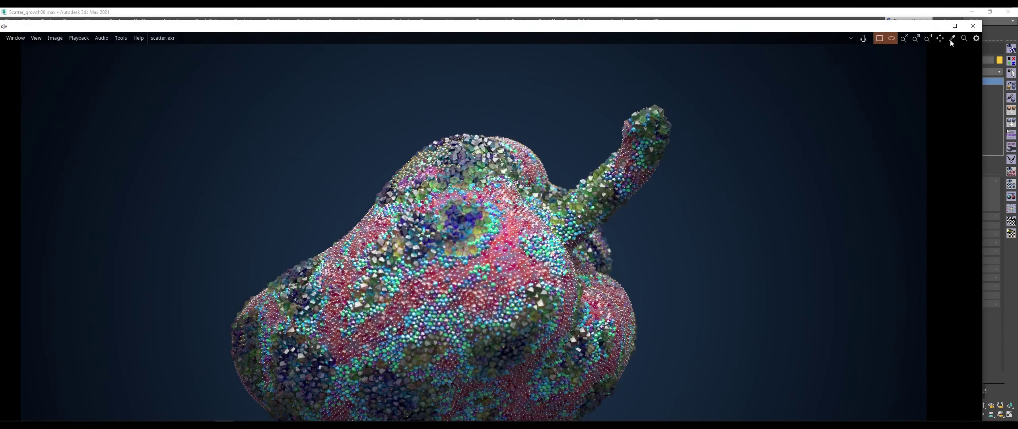
left_click(937, 26)
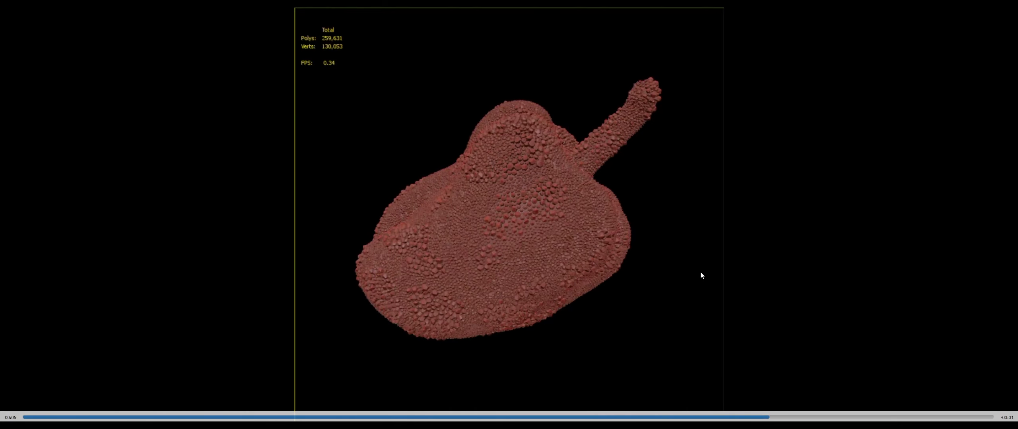
Pause the pepper scatter clip and restart it from the beginning.
key("space")
key("space")
key("space")
key("space")
key("space")
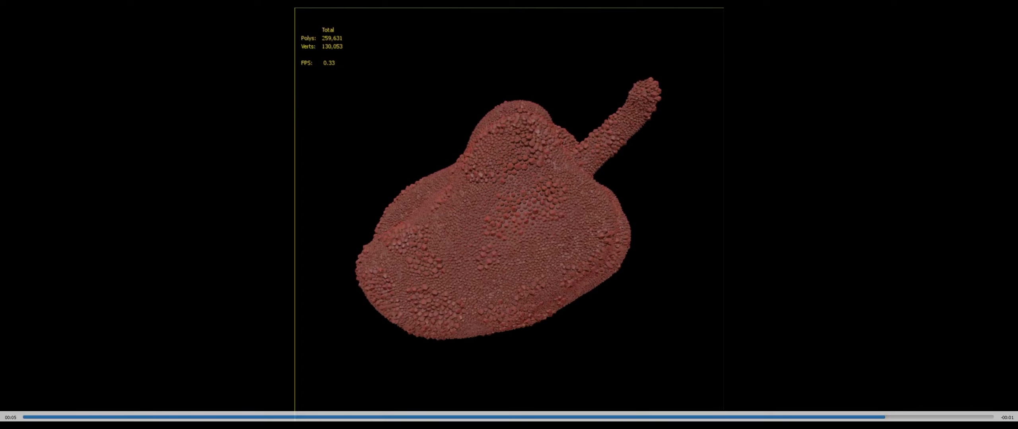
left_click(21, 418)
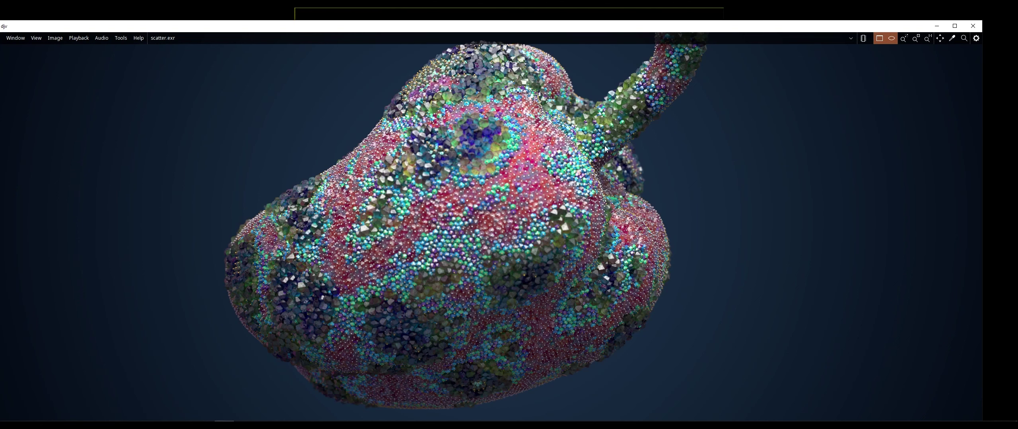
Pan and zoom around the rendered crystal pepper, then minimize the image viewer.
middle_click_drag(603, 149, 527, 264)
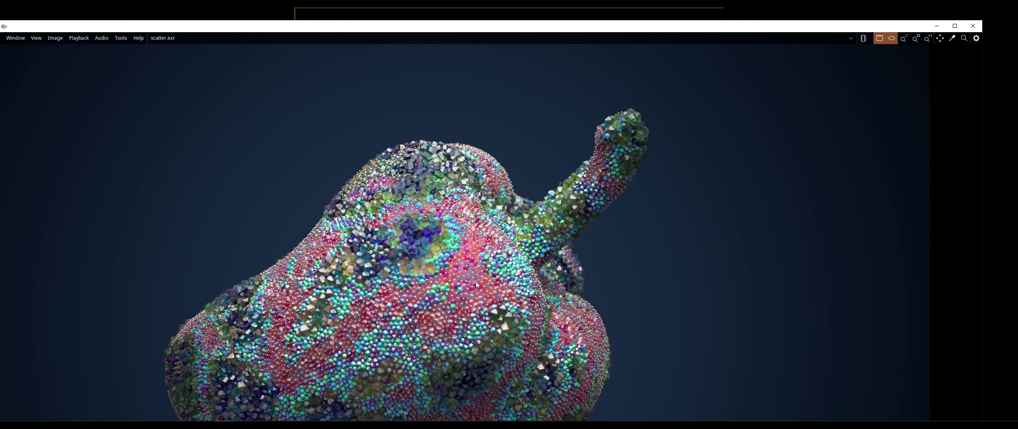
mouse_move(442, 311)
middle_mouse_down()
mouse_move(473, 303)
mouse_move(573, 205)
middle_mouse_up()
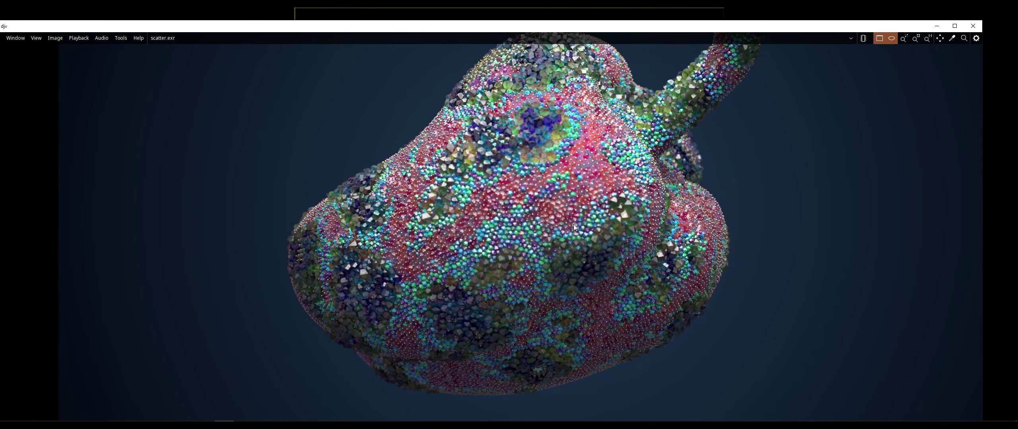
scroll(602, 167, "up", 1)
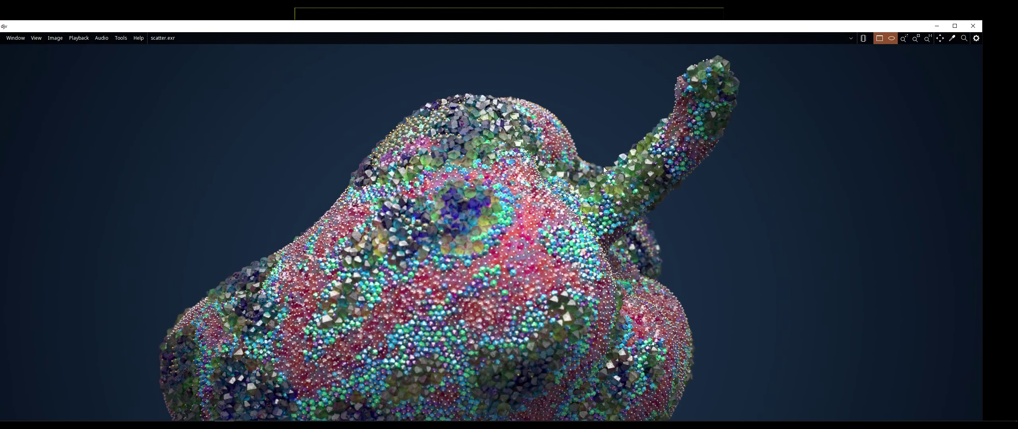
scroll(458, 141, "up", 2)
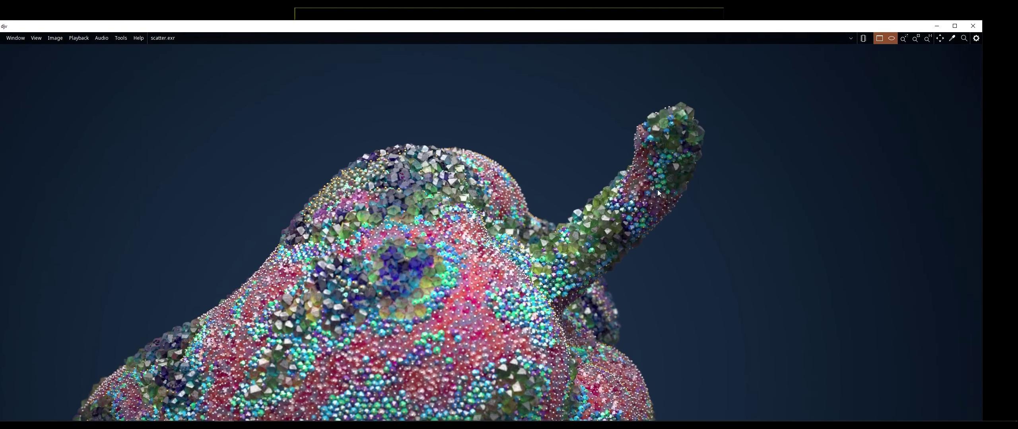
scroll(633, 174, "down", 2)
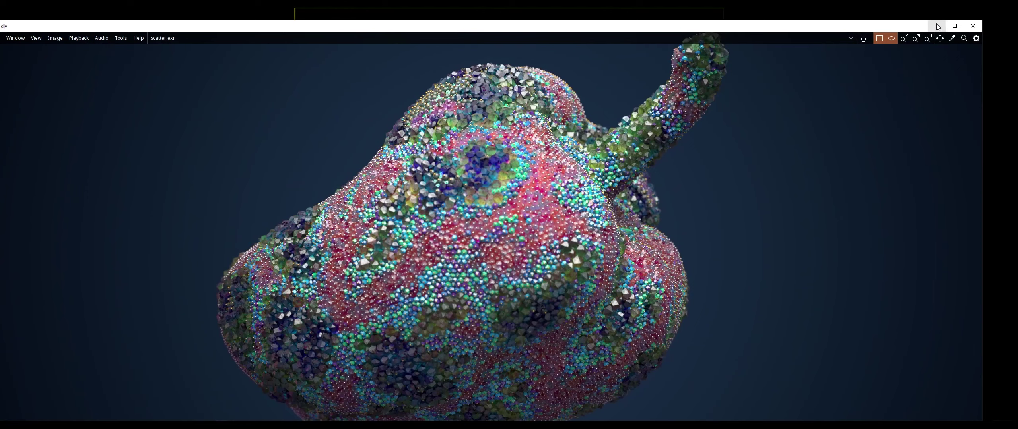
left_click(937, 26)
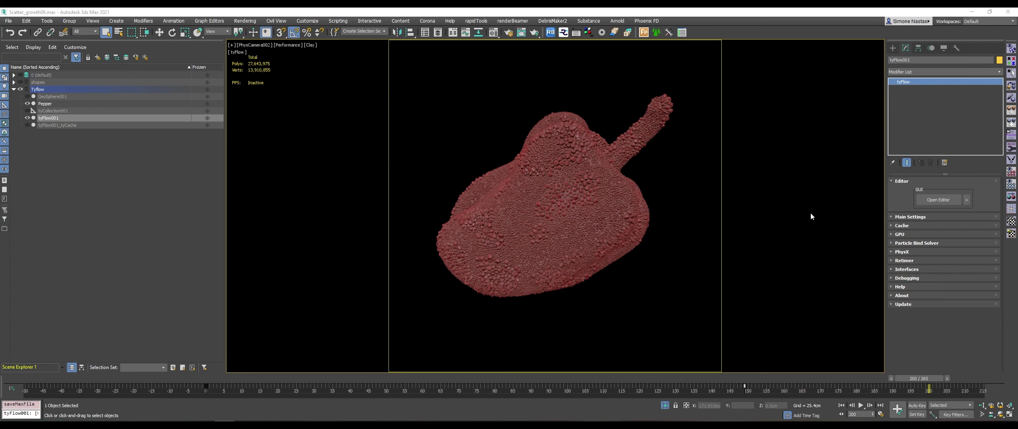
Open the tyFlow001 flow editor and enlarge it to show the node graph.
left_click(951, 200)
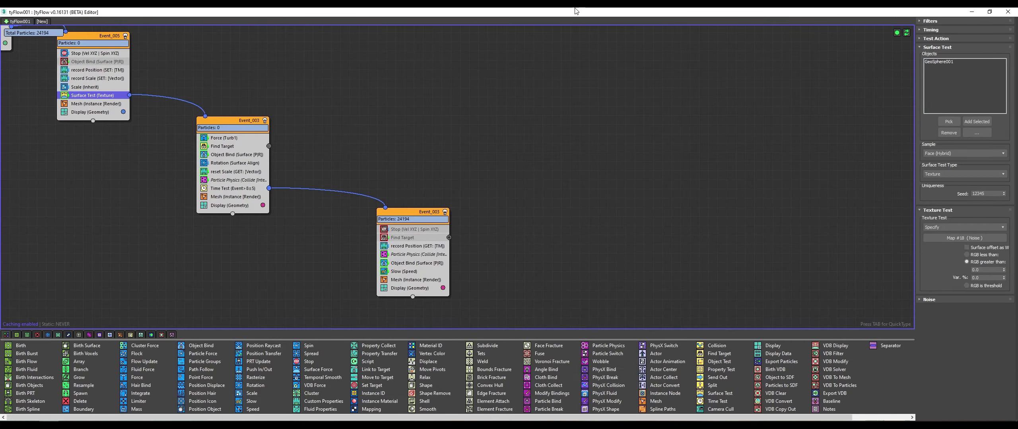
mouse_move(576, 12)
left_mouse_down()
mouse_move(583, 77)
mouse_move(423, 124)
left_mouse_up()
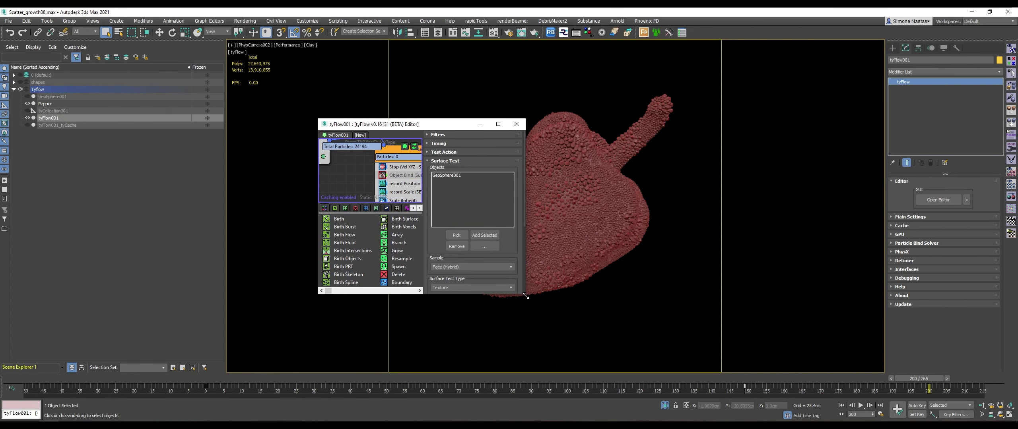
left_click_drag(526, 295, 912, 420)
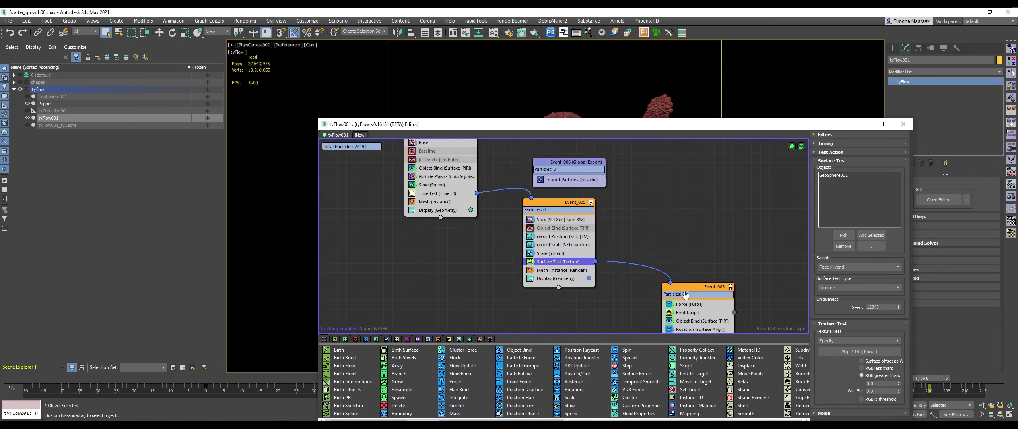
scroll(637, 238, "up", 2)
scroll(586, 191, "up", 2)
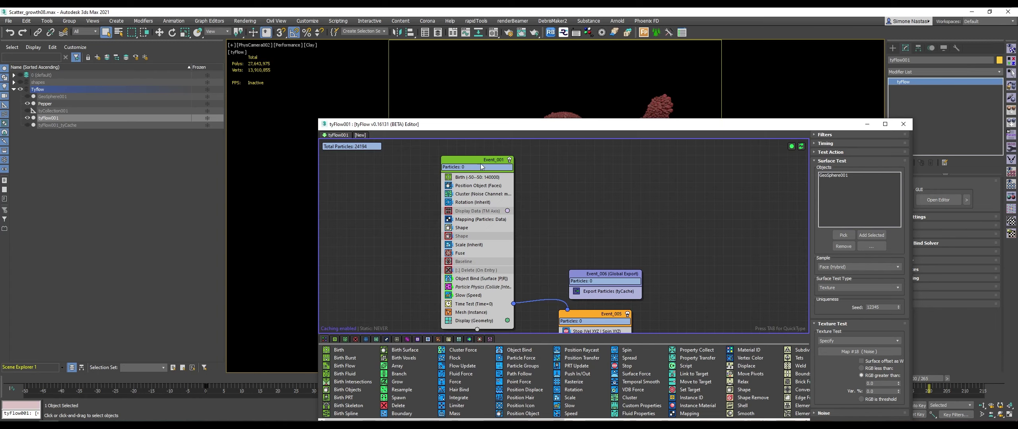
Inspect Event_001's Birth of 140,000 particles and its Position Object faces settings.
left_click_drag(476, 161, 437, 150)
left_click(450, 166)
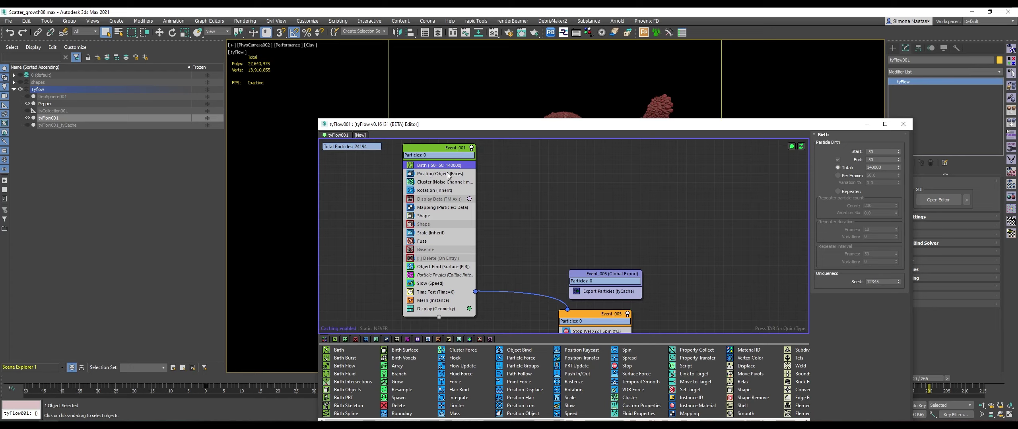
left_click_drag(443, 152, 436, 157)
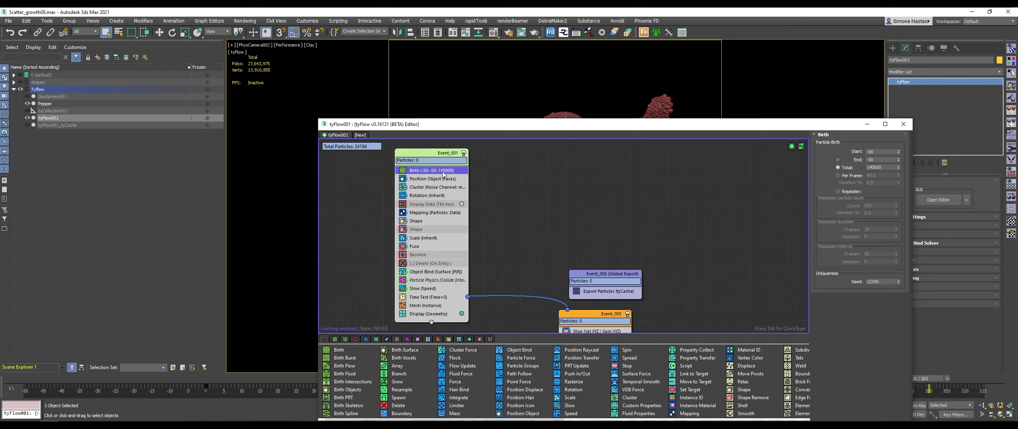
left_click(425, 181)
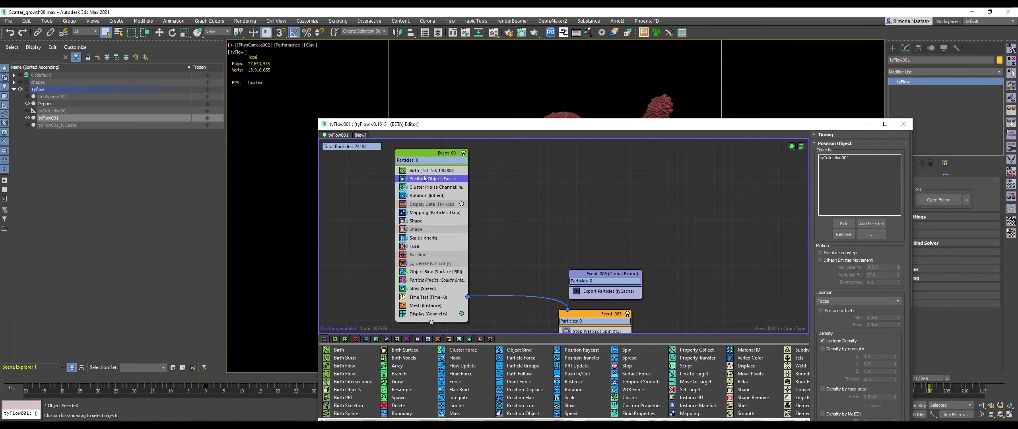
left_click(73, 112)
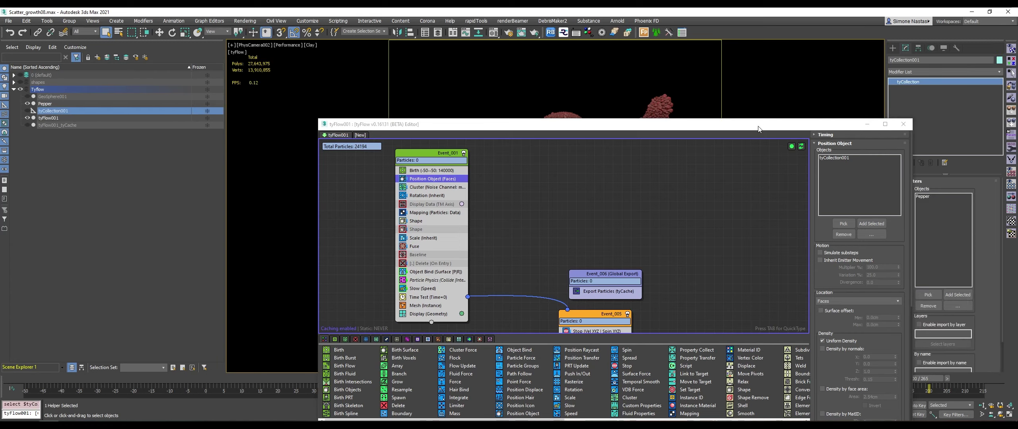
left_click_drag(767, 127, 653, 114)
left_click(935, 196)
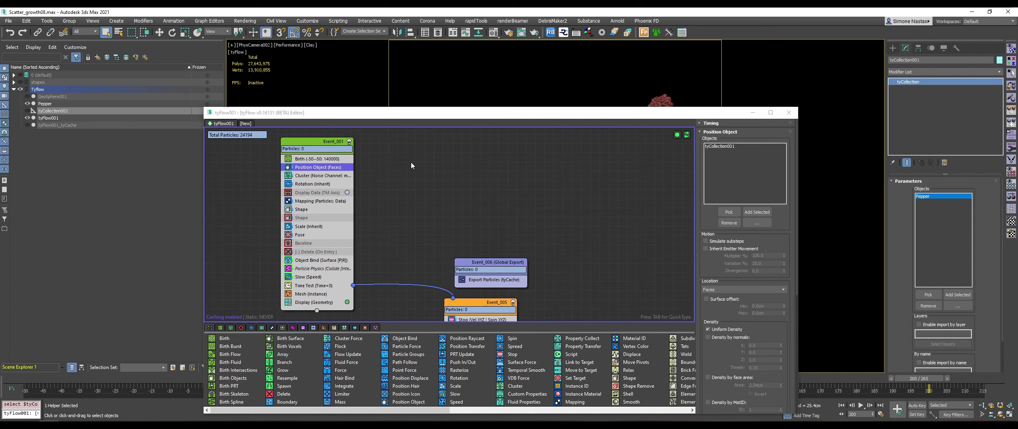
left_click(750, 147)
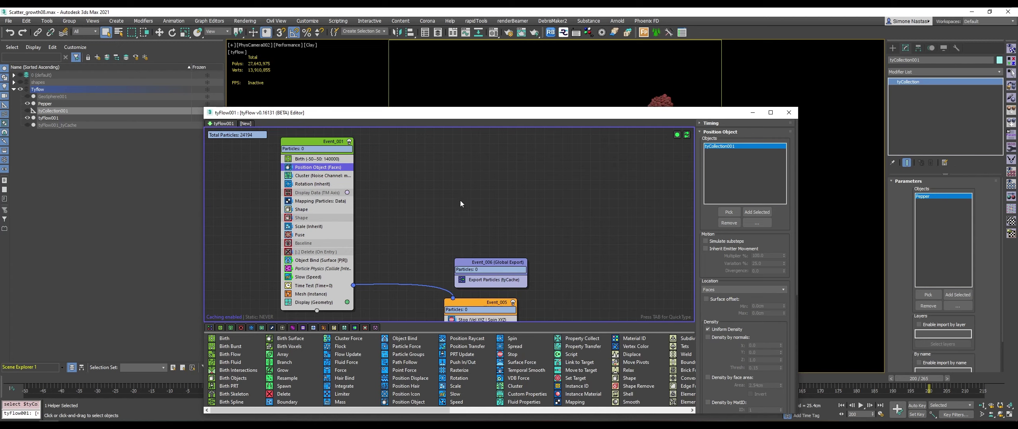
left_click(319, 177)
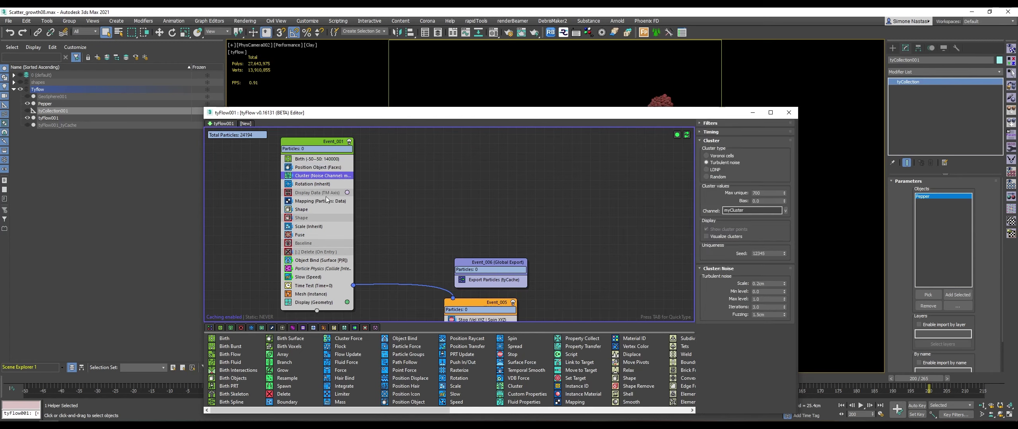
left_click(323, 185)
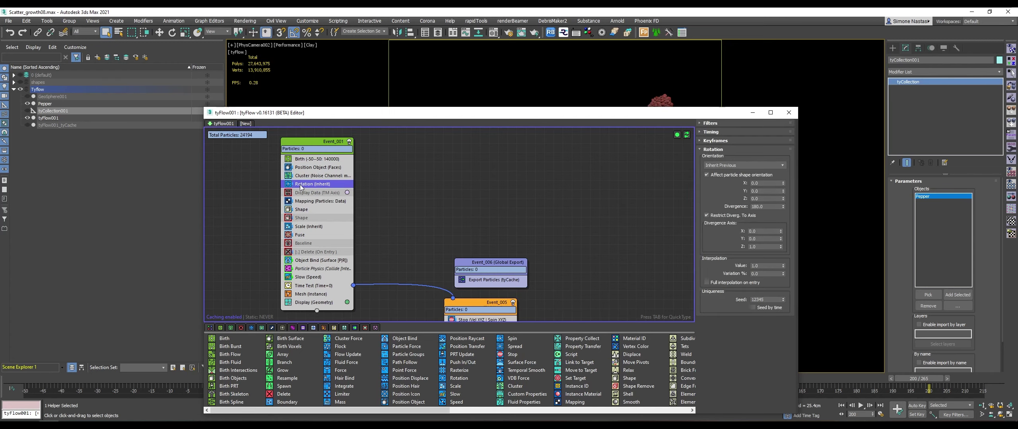
left_click(320, 168)
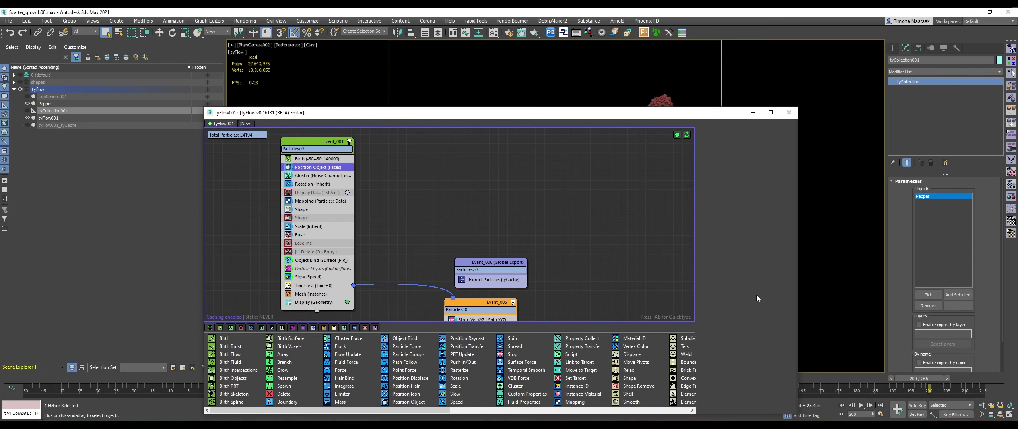
scroll(735, 357, "down", 5)
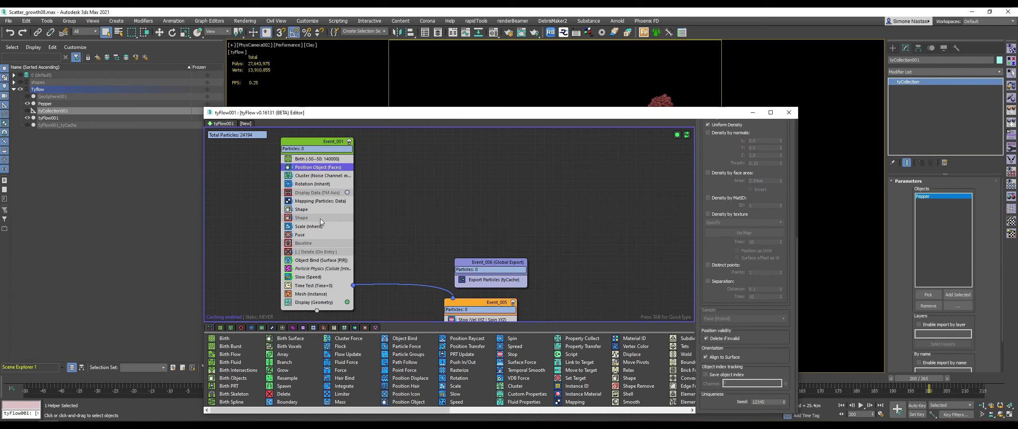
left_click(309, 211)
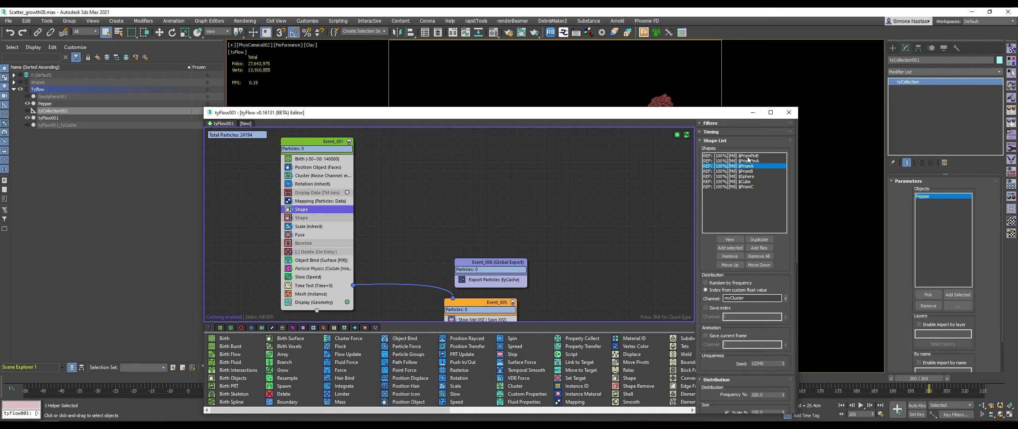
left_click(312, 228)
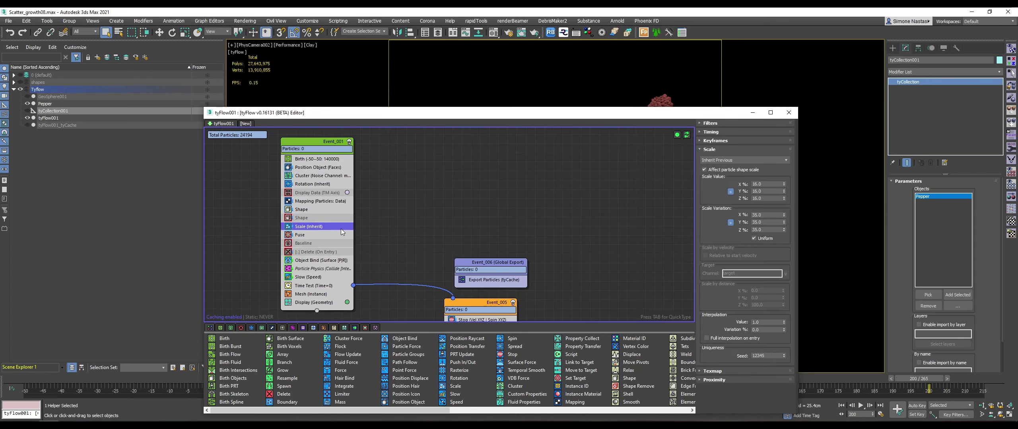
left_click(306, 237)
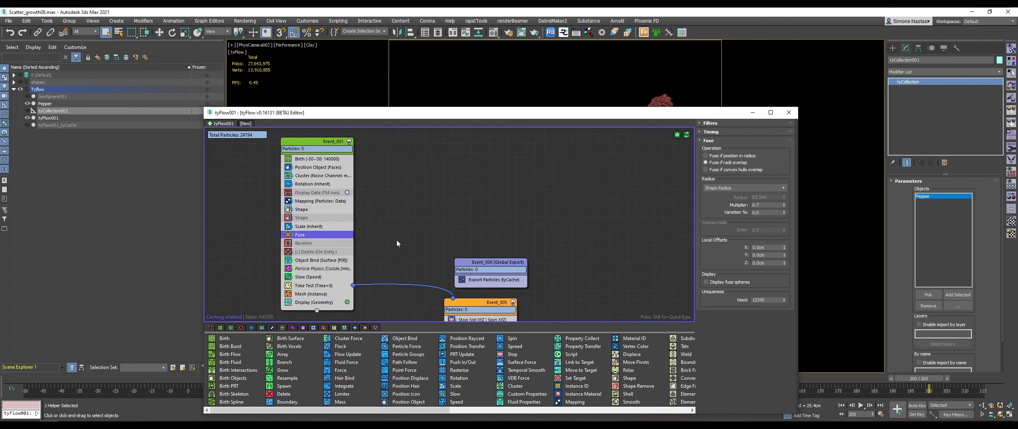
middle_click_drag(417, 243, 455, 175)
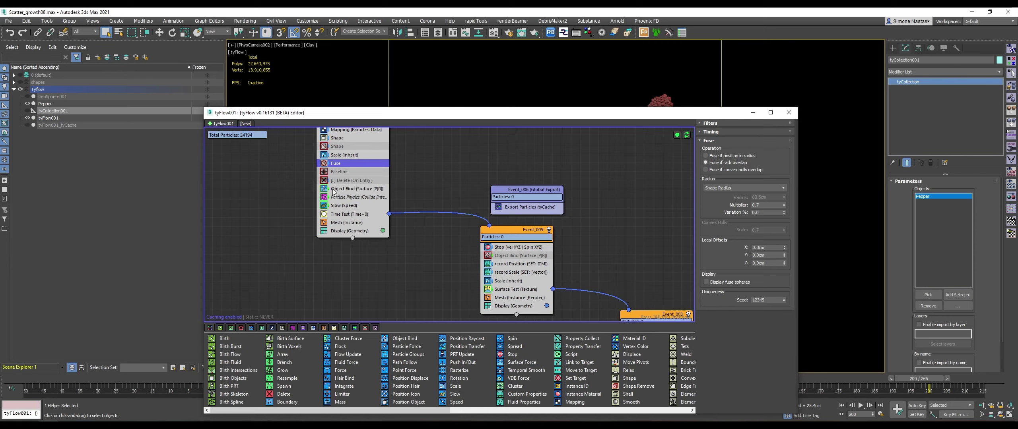
left_click(339, 191)
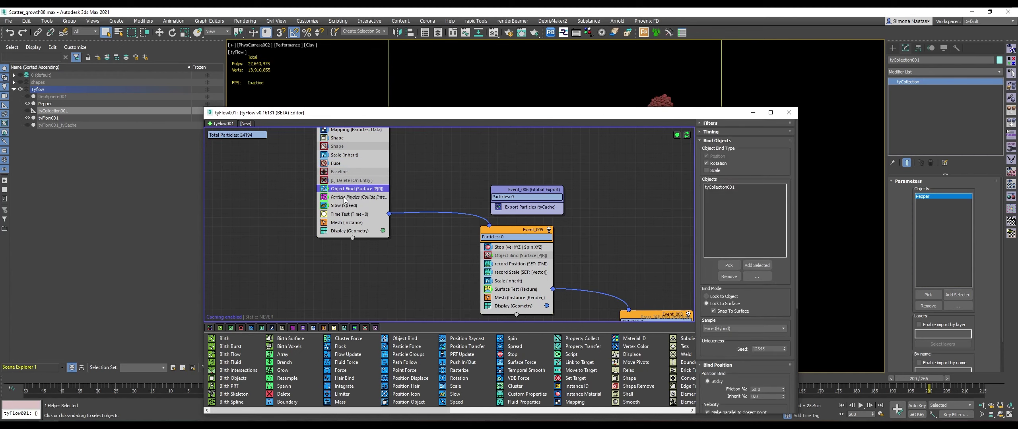
left_click(366, 197)
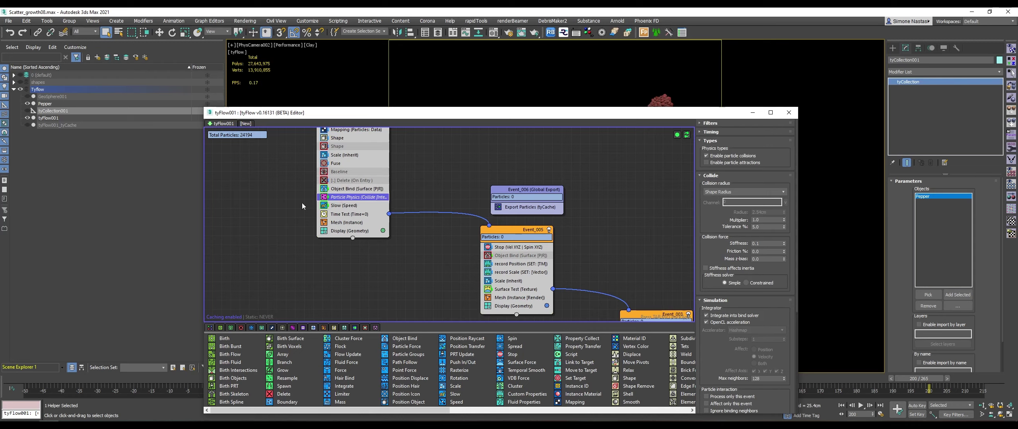
left_click(341, 208)
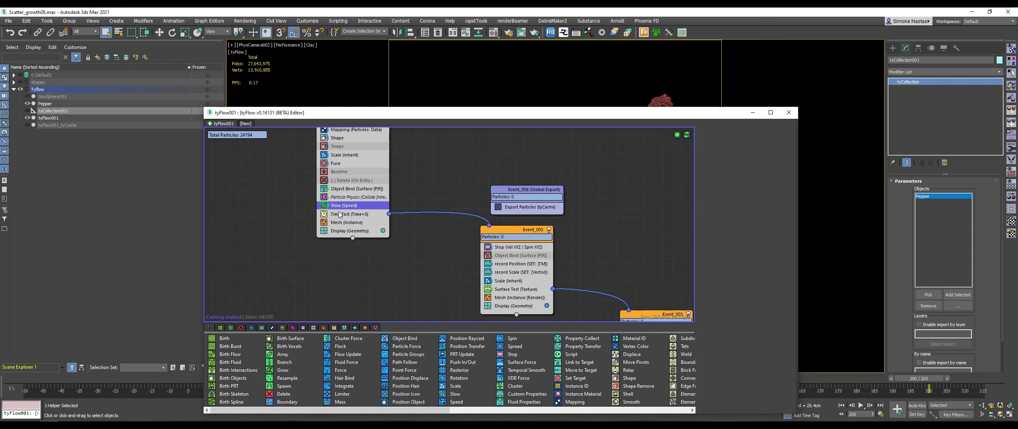
left_click(342, 214)
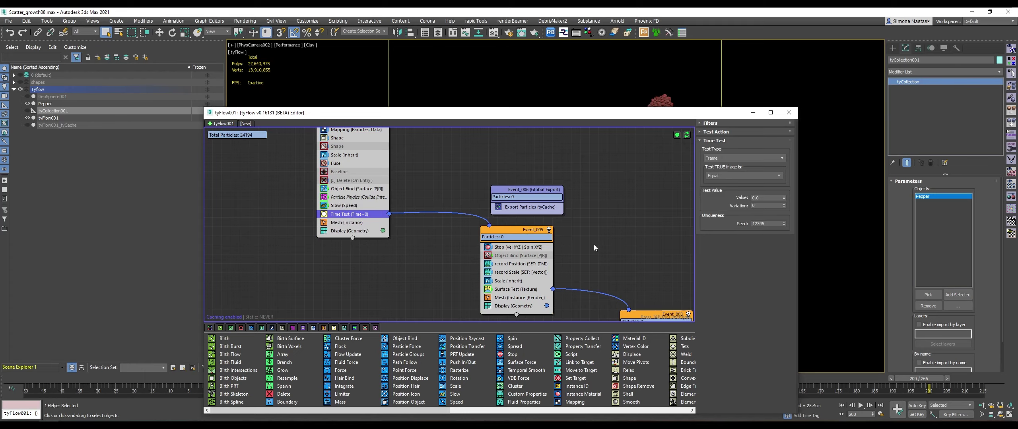
middle_click_drag(541, 195, 426, 173)
left_click(533, 157)
middle_click_drag(509, 239, 538, 194)
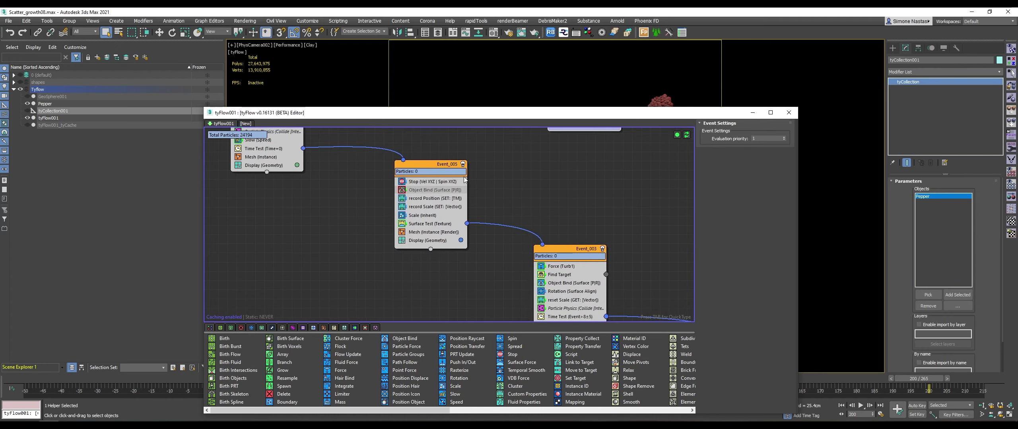
left_click_drag(444, 198, 410, 170)
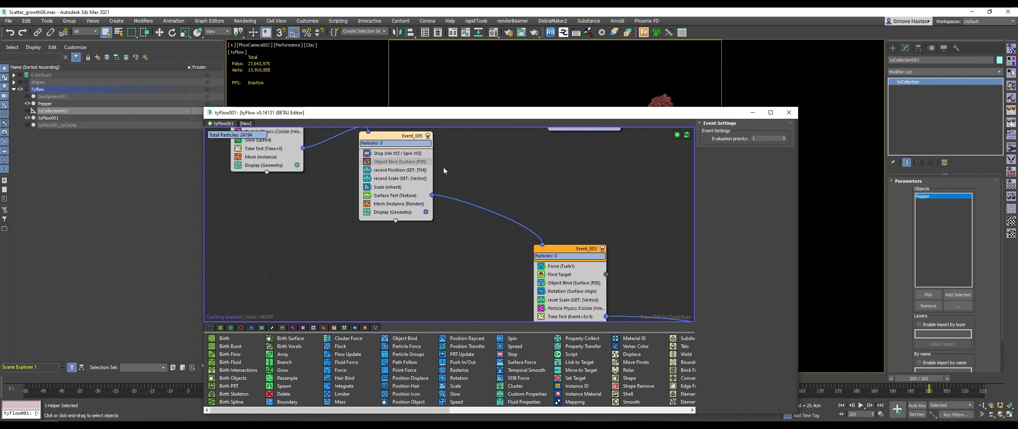
left_click(381, 188)
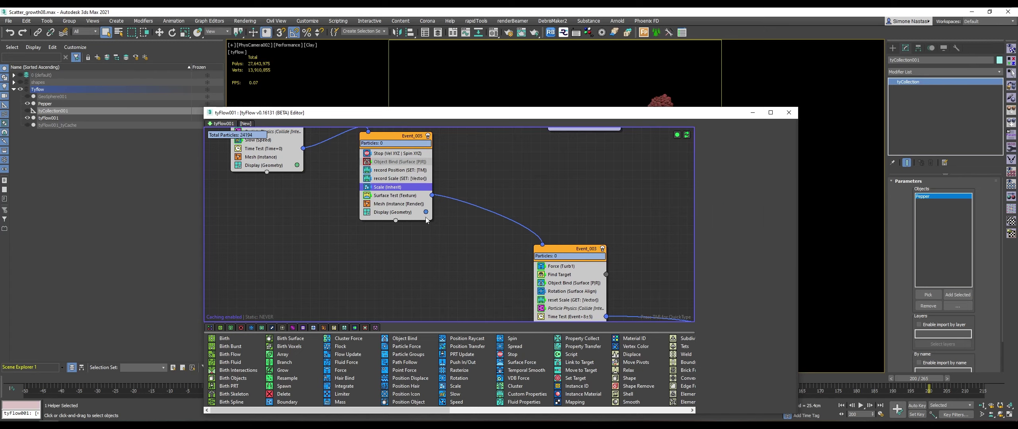
left_click(409, 197)
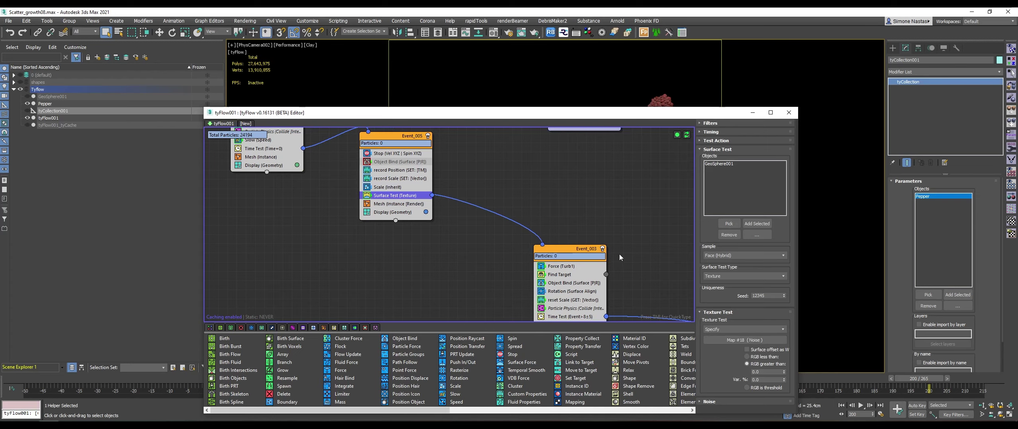
mouse_move(619, 257)
middle_mouse_down()
mouse_move(480, 184)
mouse_move(548, 236)
middle_mouse_up()
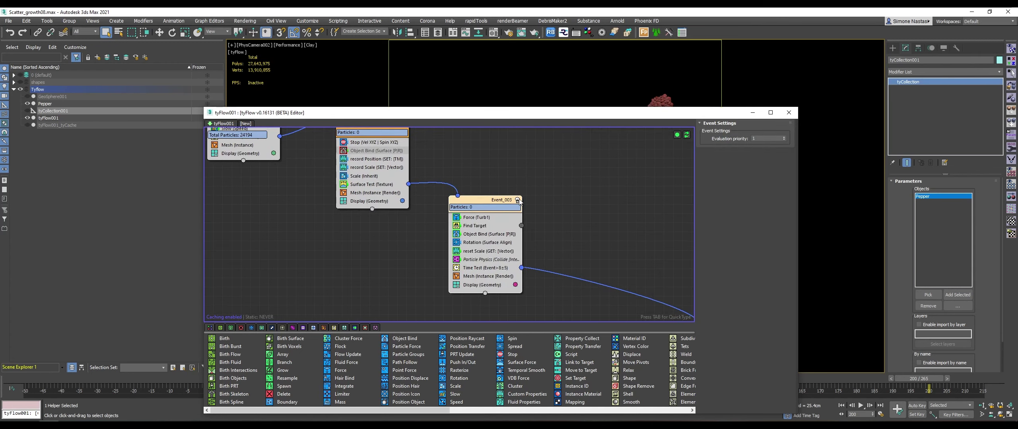
left_click(482, 219)
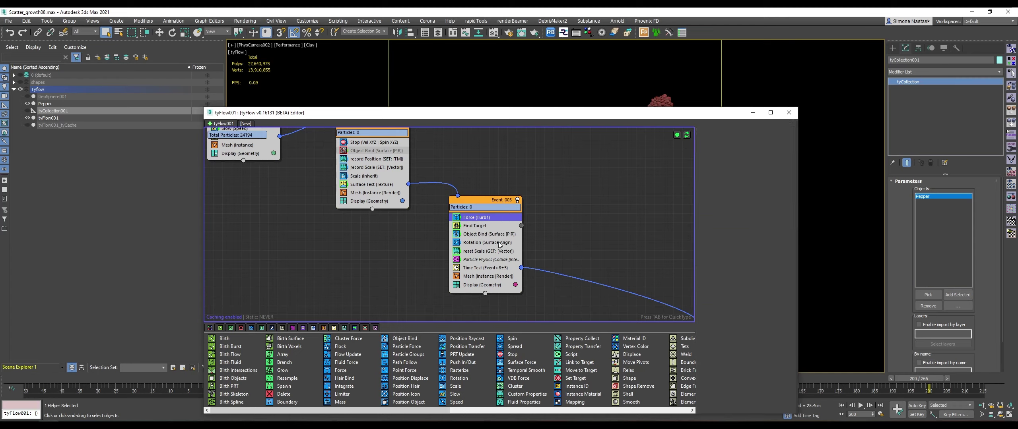
left_click(491, 227)
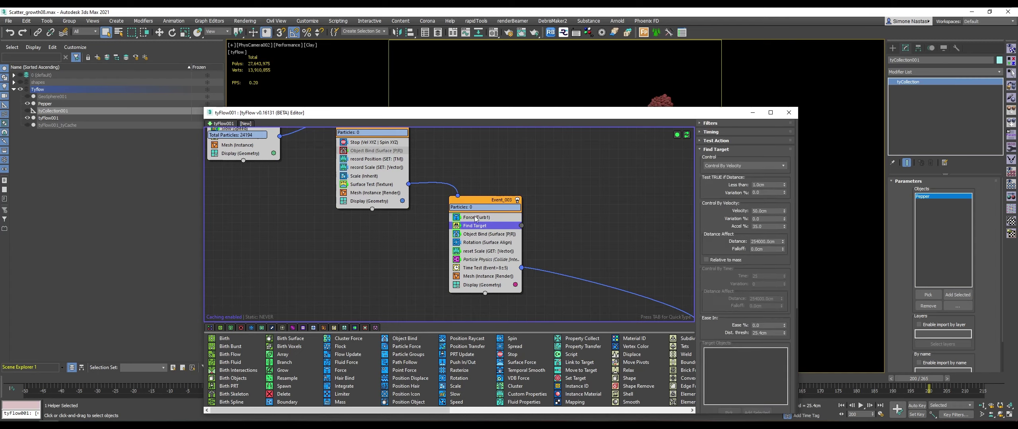
left_click(497, 235)
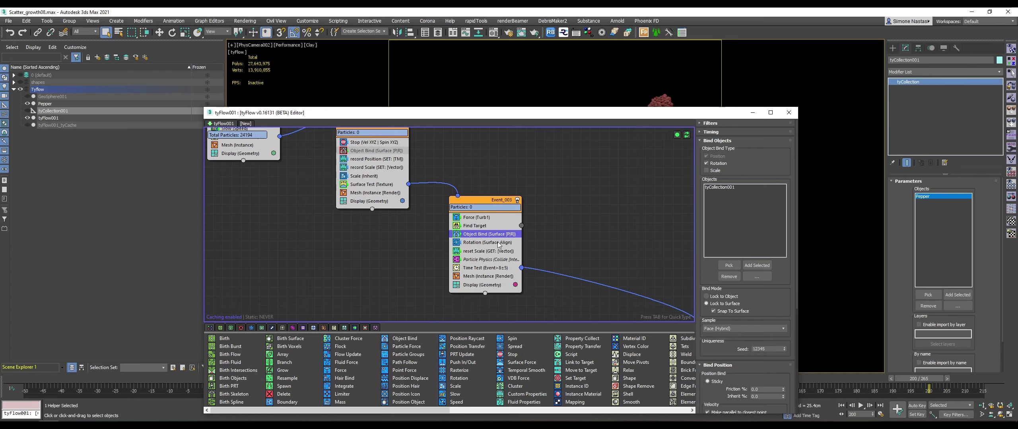
scroll(760, 337, "down", 2)
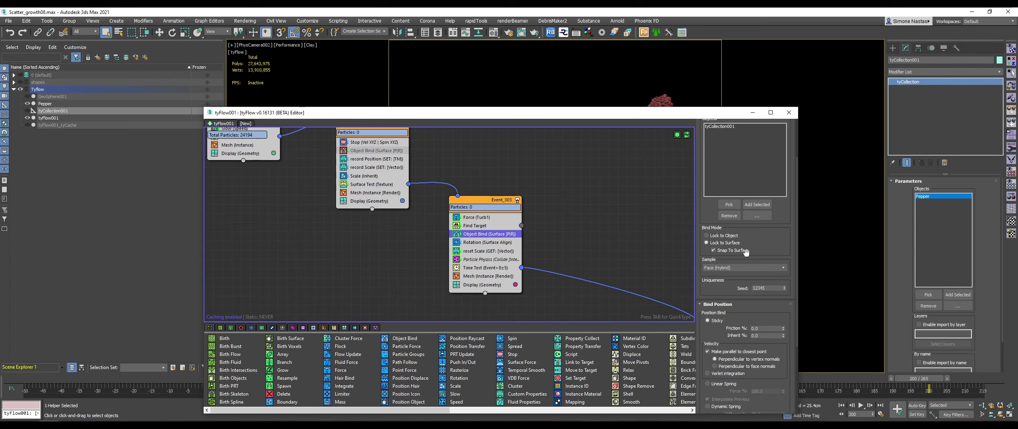
left_click(483, 244)
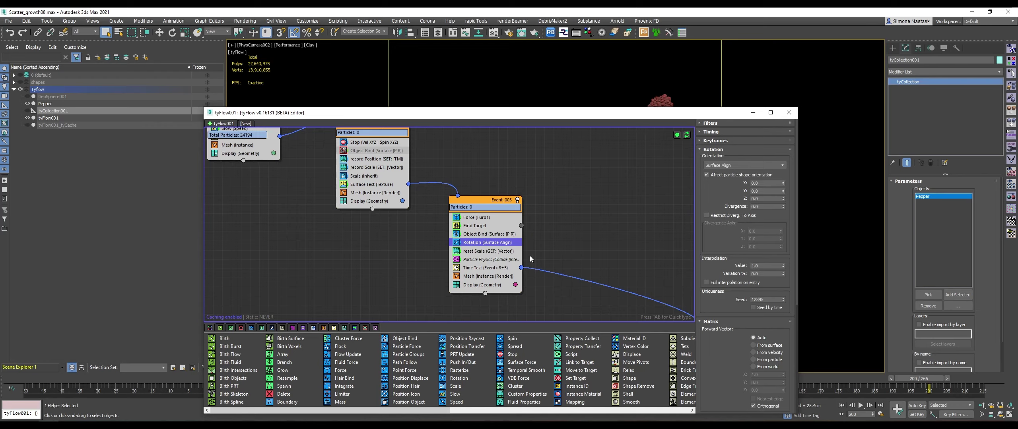
middle_click_drag(616, 239, 548, 193)
left_click(428, 206)
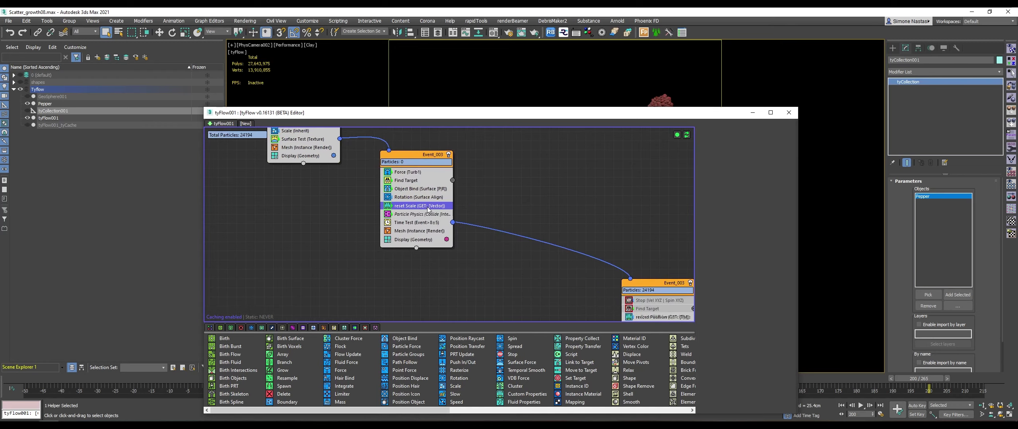
Inspect Event_003's Particle Physics and Time Test settings, then the Record Position operator.
left_click(423, 216)
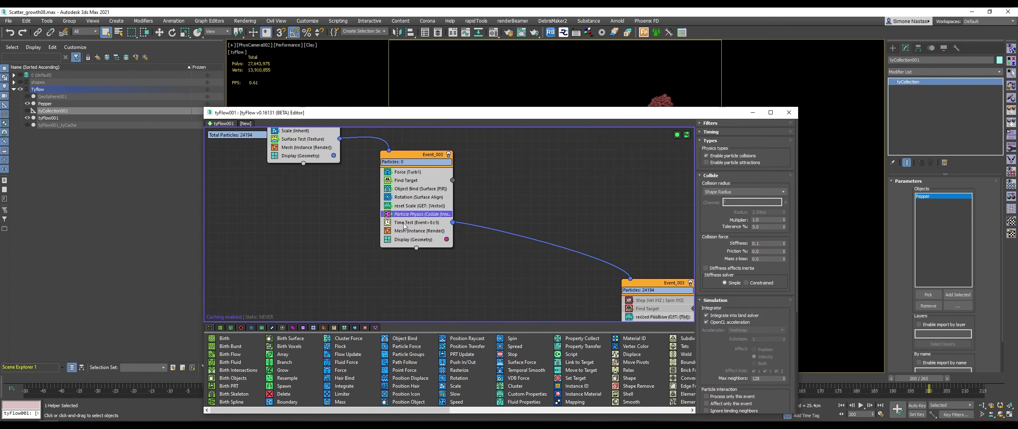
left_click(415, 225)
middle_click_drag(665, 314, 479, 208)
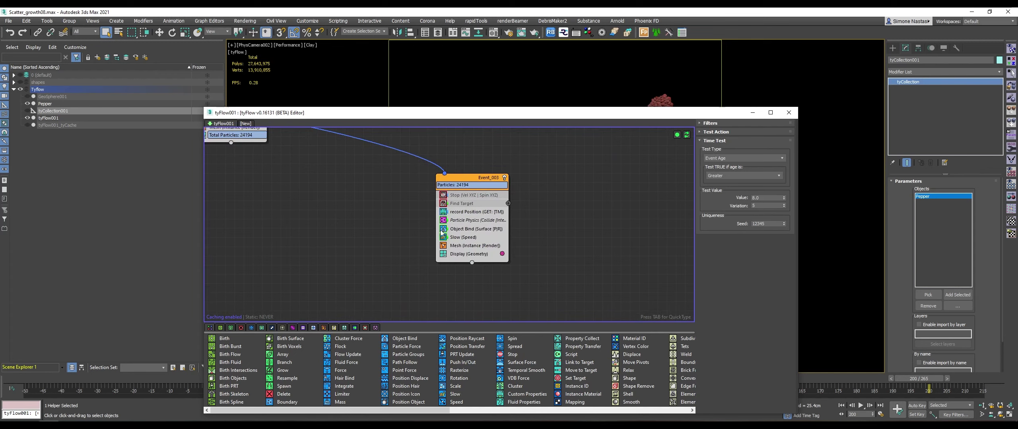
left_click(478, 212)
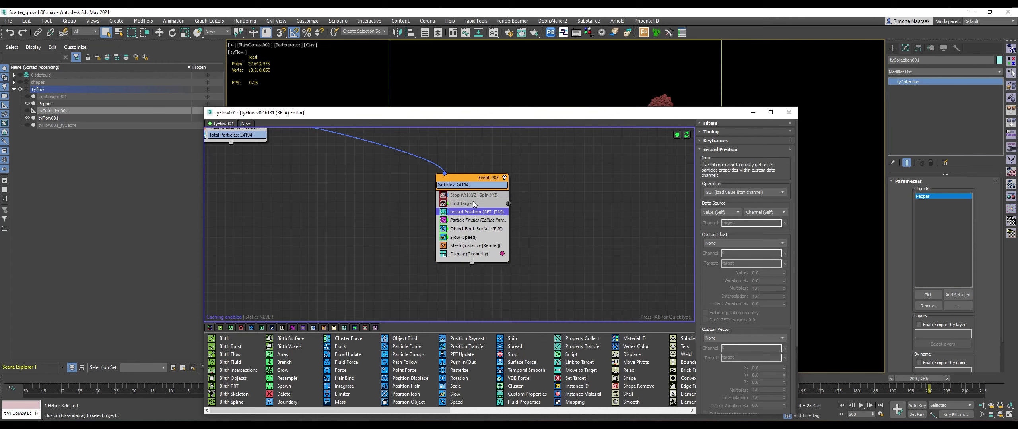
Zoom out and rearrange the graph to show the whole chain of four events.
middle_click_drag(445, 205, 509, 247)
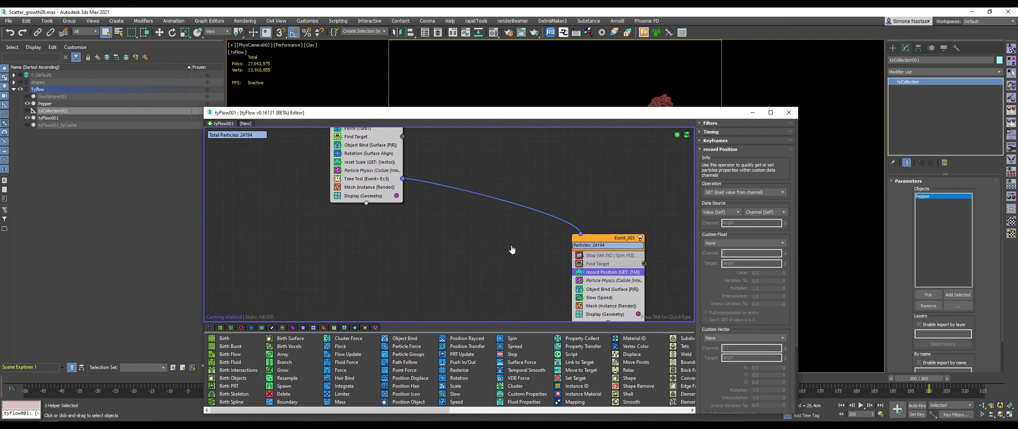
scroll(505, 244, "down", 4)
left_click_drag(547, 240, 492, 229)
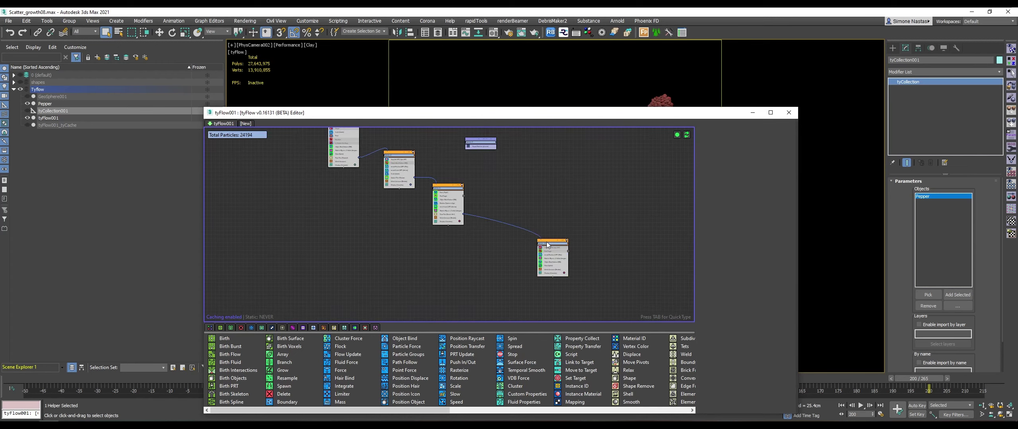
middle_click_drag(379, 201, 401, 251)
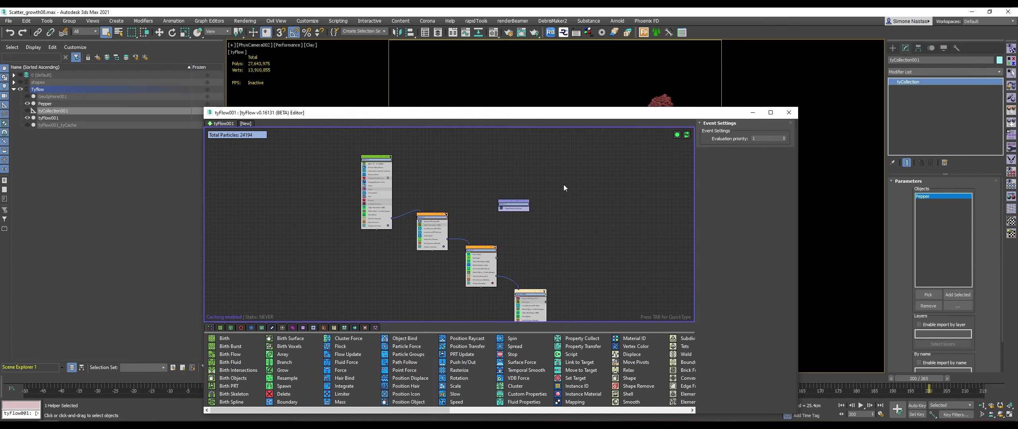
Create a new tyFlow002 graph and disable the tyFlow001 simulation.
left_click(245, 124)
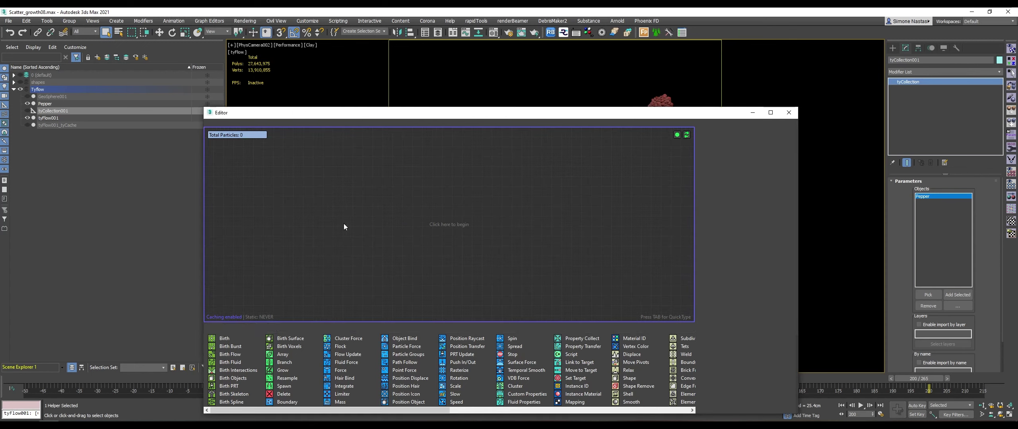
left_click(212, 124)
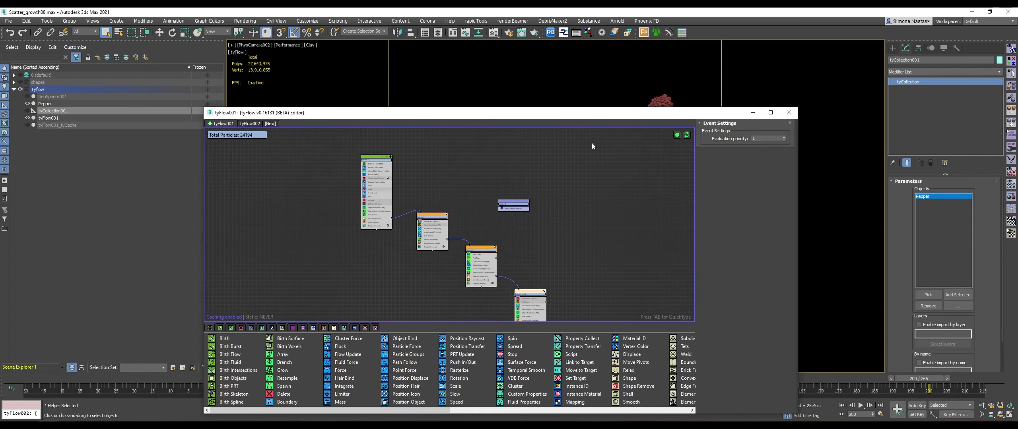
left_click(680, 135)
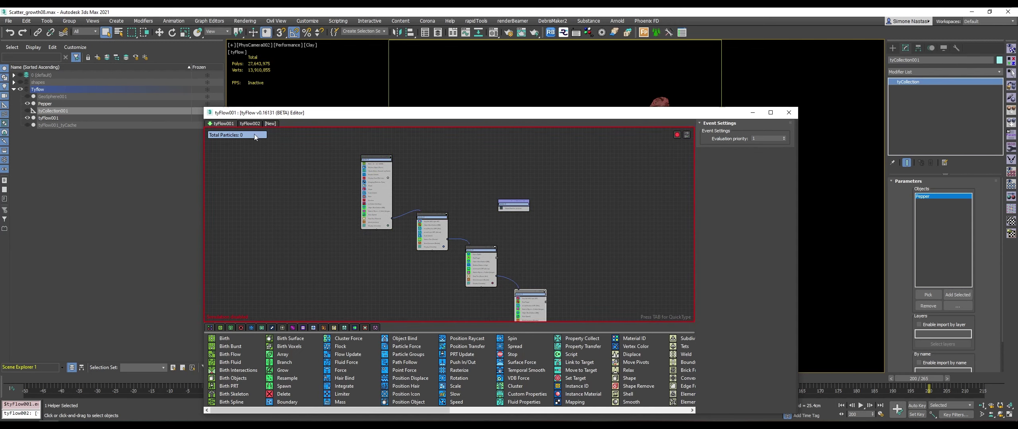
left_click(250, 123)
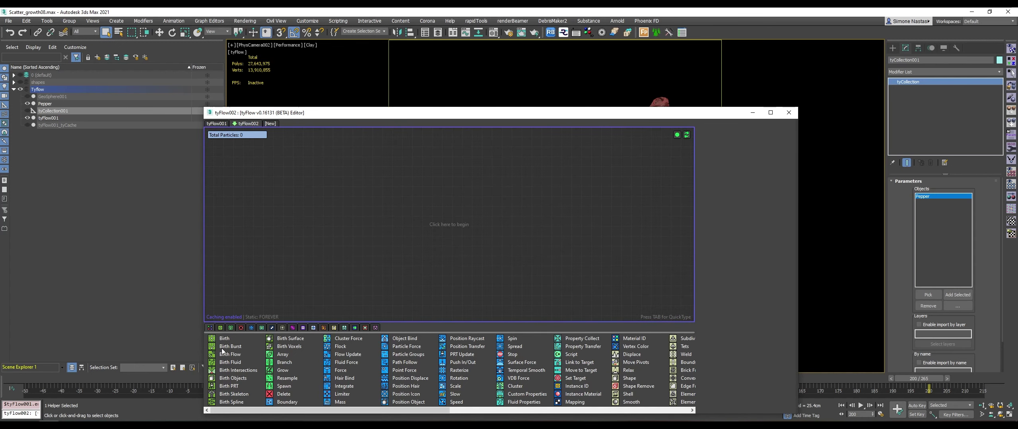
Add an event birthing 140000 particles at frame -50, plus a Position Object operator.
left_click_drag(223, 338, 291, 165)
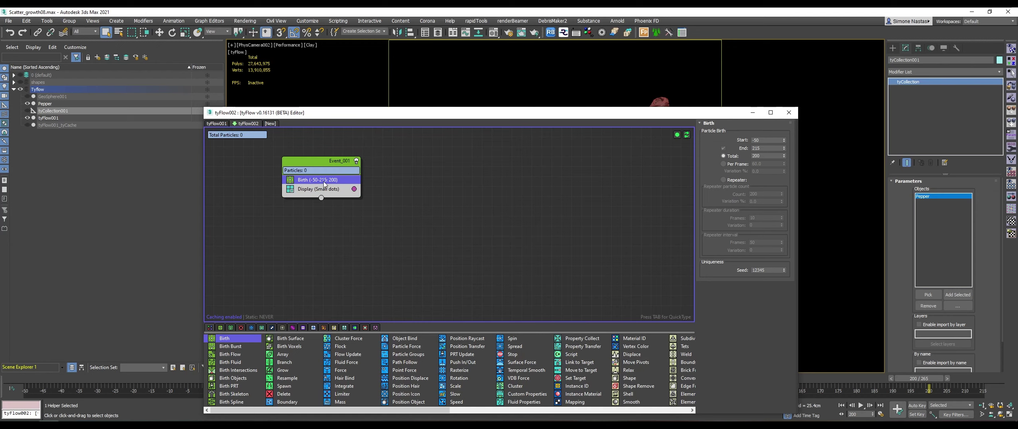
type("-")
type("50")
key("Tab")
type("40000")
key("Return")
left_click_drag(406, 402, 316, 189)
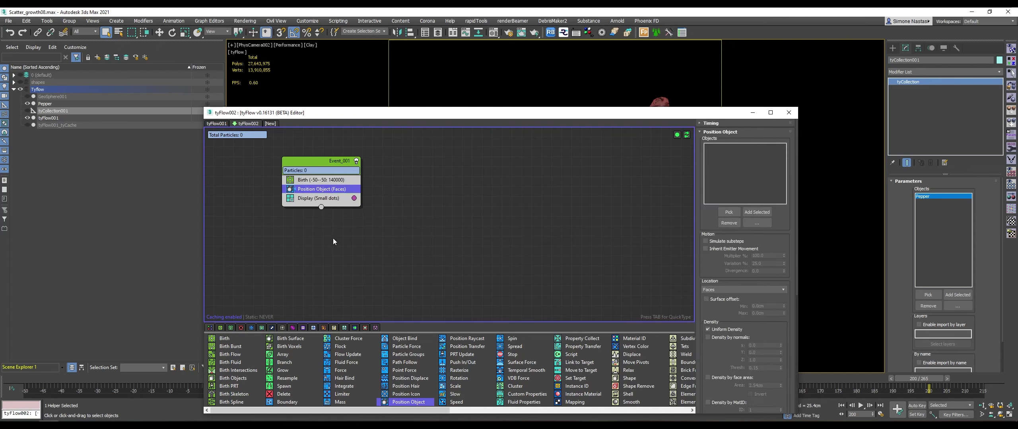
Set Position Object to place particles on tyCollection001 instead of the Pepper.
left_click(729, 212)
left_click_drag(652, 118, 658, 210)
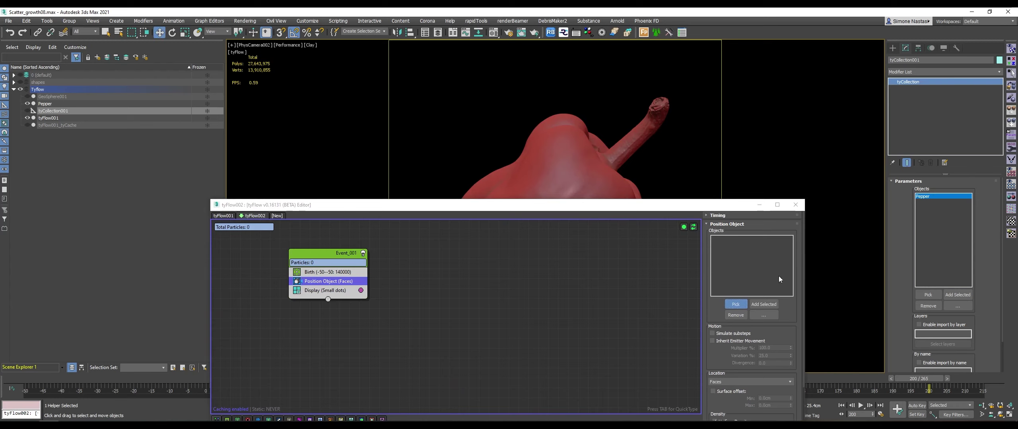
left_click(630, 161)
left_click(720, 239)
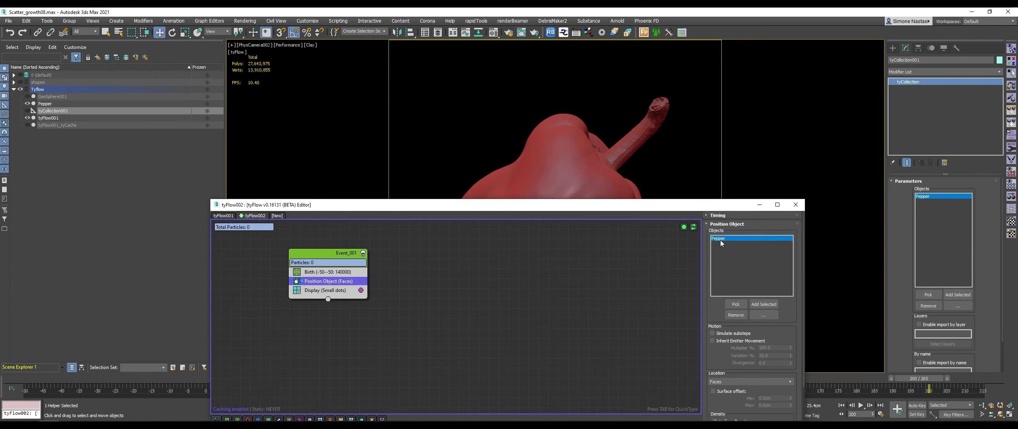
left_click(735, 315)
left_click(738, 306)
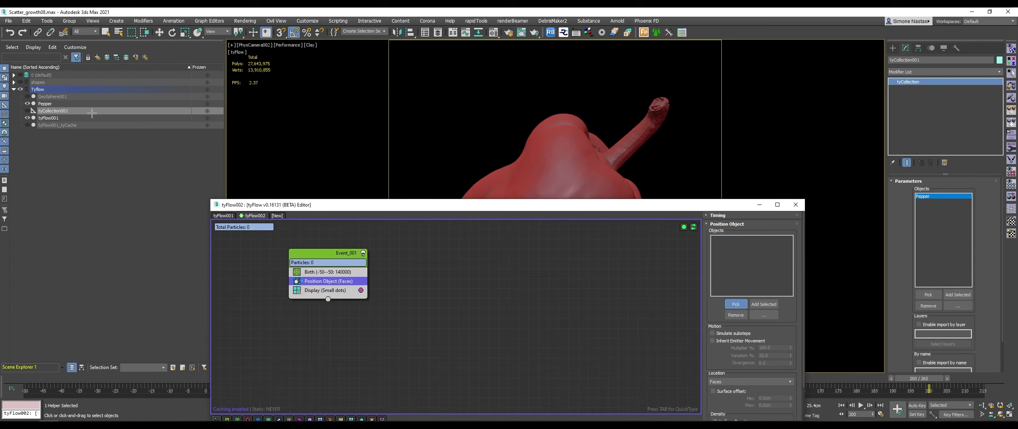
left_click(54, 111)
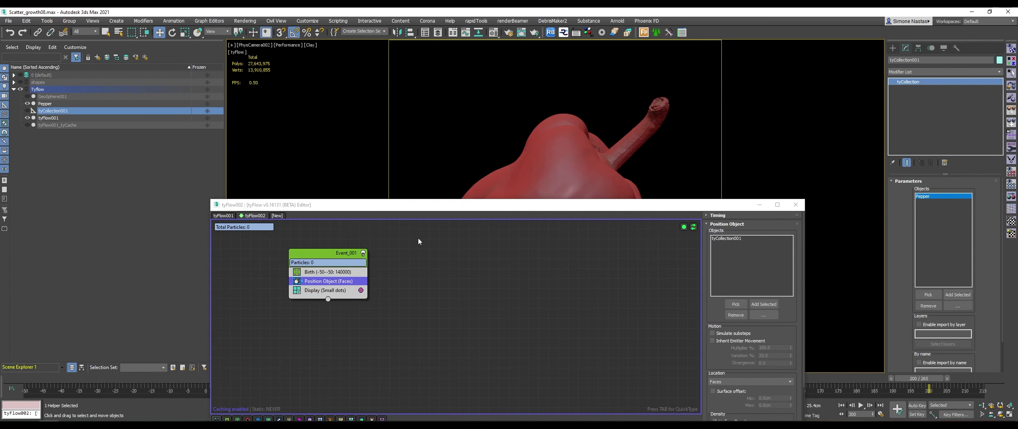
Reposition the editor window and select tyFlow002 in the Scene Explorer.
mouse_move(726, 202)
left_mouse_down()
mouse_move(758, 156)
mouse_move(758, 116)
left_mouse_up()
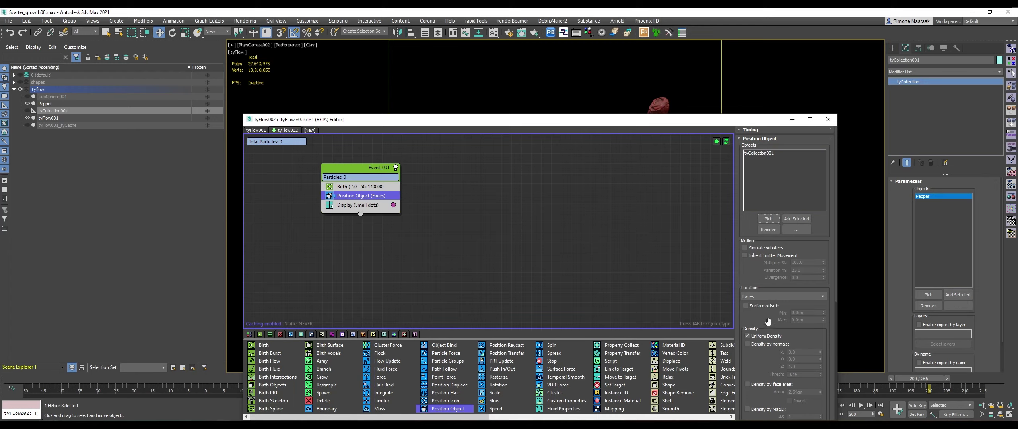
left_click_drag(768, 322, 767, 192)
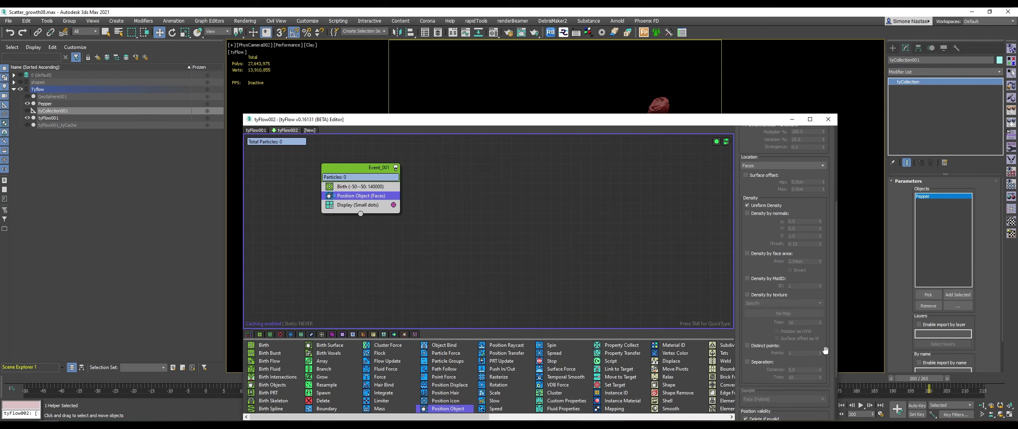
left_click_drag(825, 351, 769, 276)
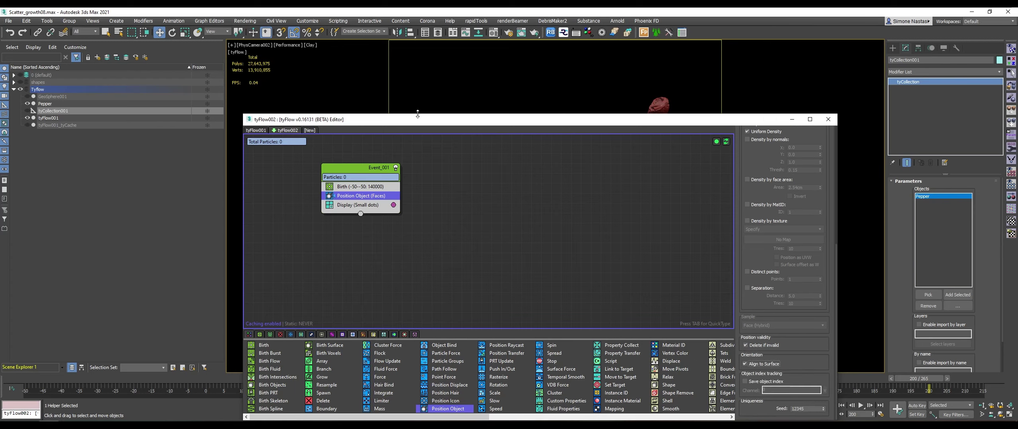
left_click_drag(420, 122, 514, 99)
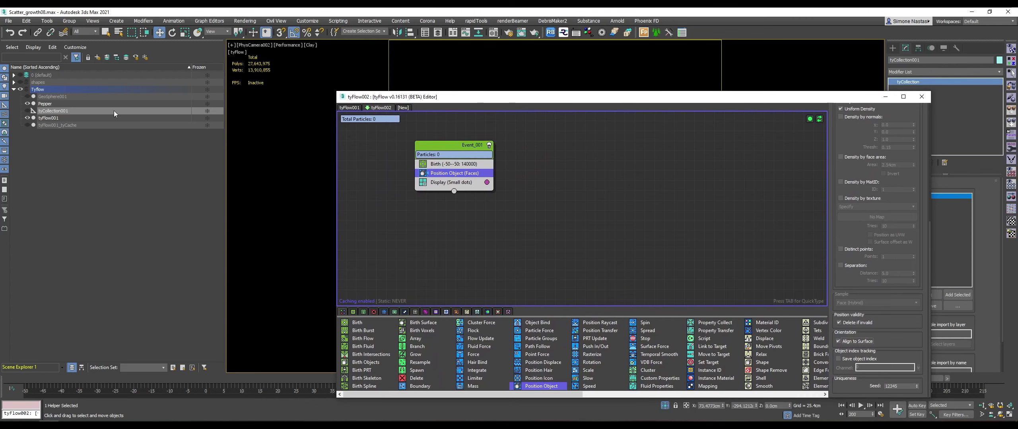
left_click(13, 75)
left_click(55, 125)
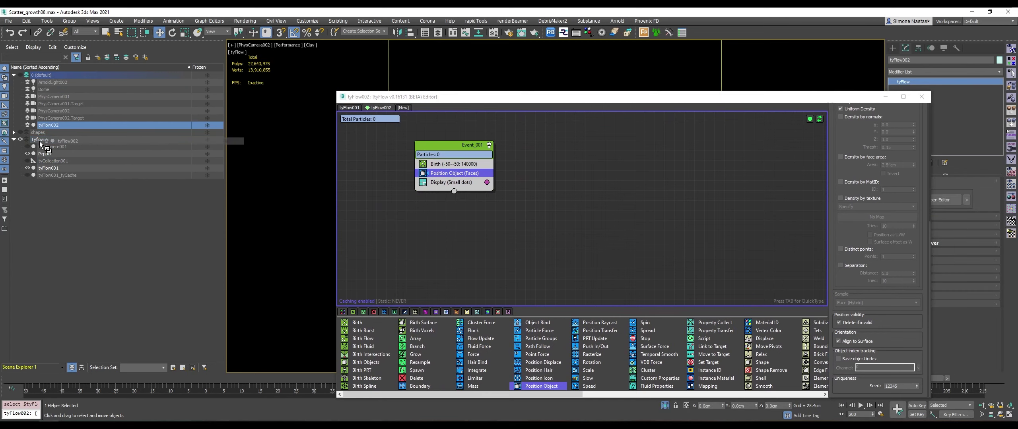
Move tyFlow002 into the Tyflow layer and add a Display Data operator to Event_001.
left_click_drag(43, 137, 32, 137)
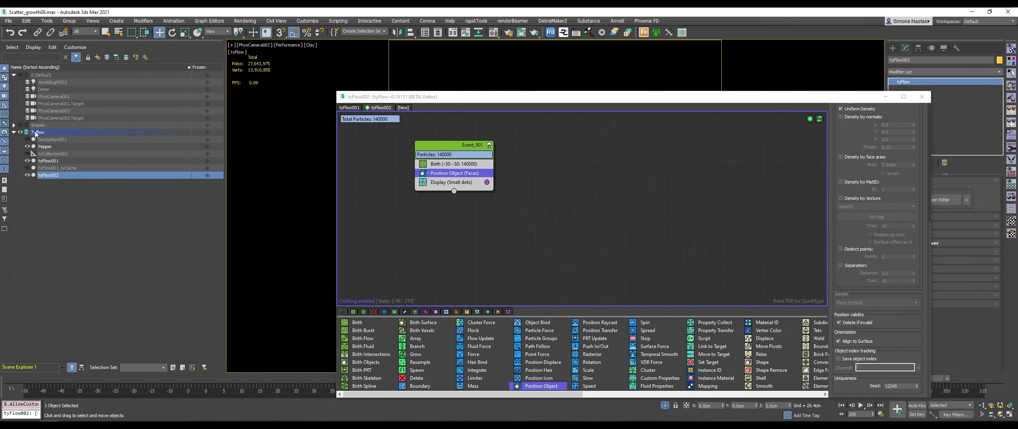
left_click_drag(498, 105, 407, 270)
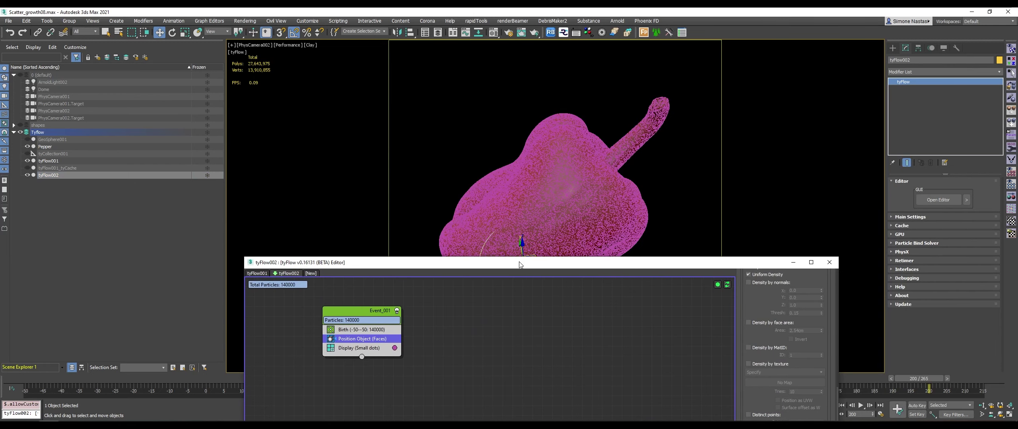
left_click_drag(520, 263, 418, 67)
left_click(283, 282)
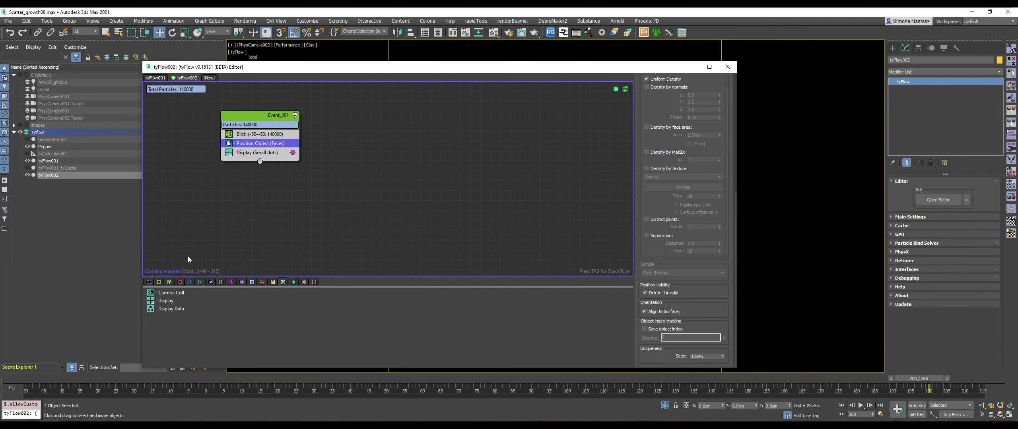
left_click_drag(171, 308, 258, 155)
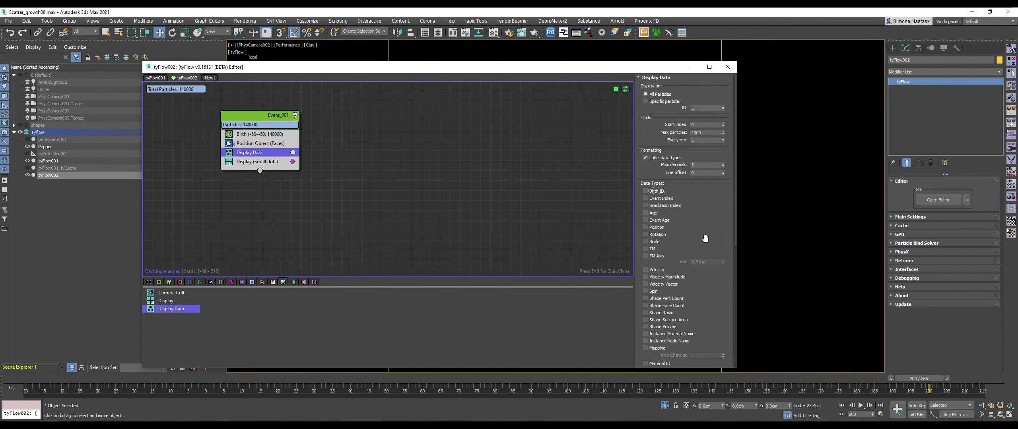
Switch Display Data from data-type labels to TM Axis so each particle's orientation axes show.
left_click(663, 158)
left_click_drag(695, 222, 697, 116)
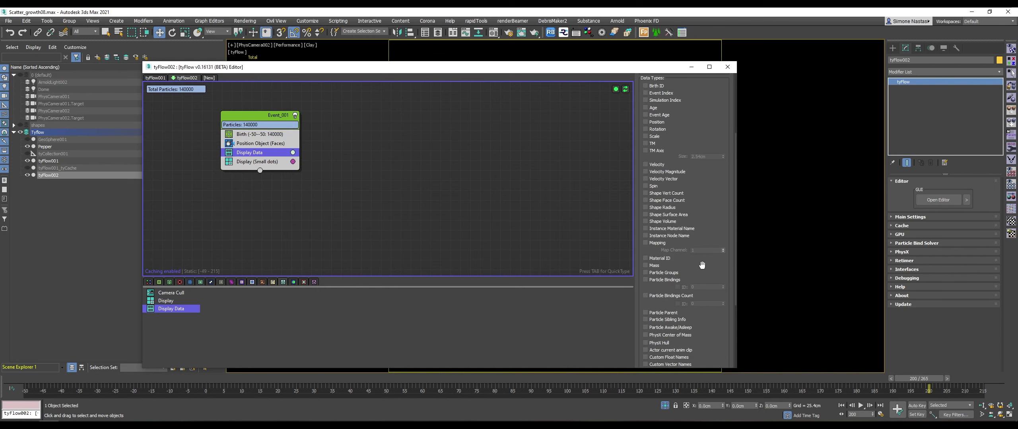
left_click(660, 151)
left_click_drag(664, 70, 377, 117)
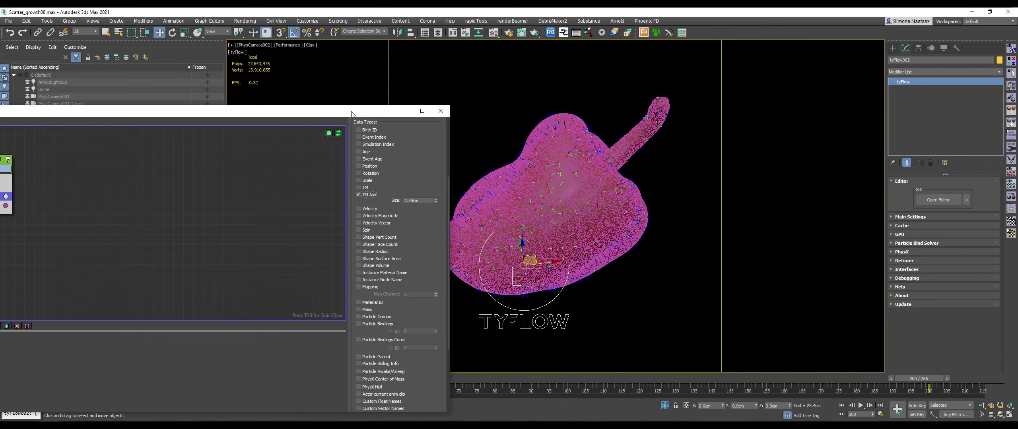
left_click_drag(353, 114, 806, 108)
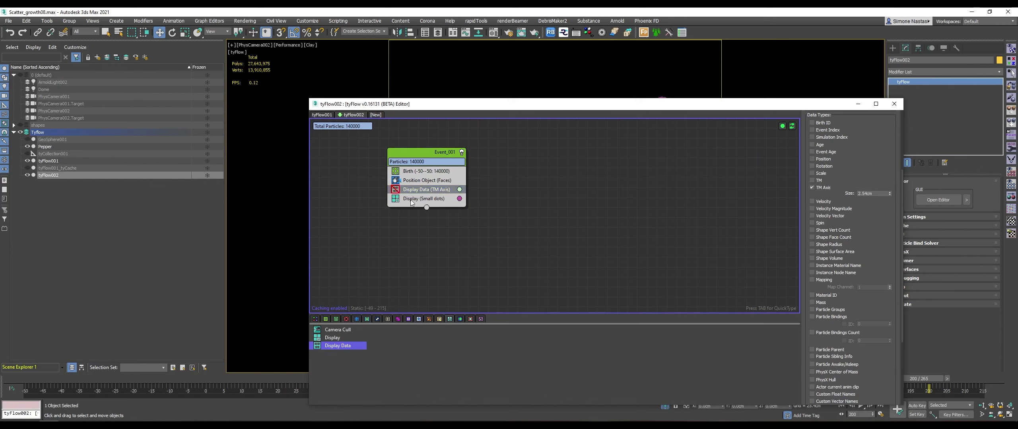
left_click(356, 319)
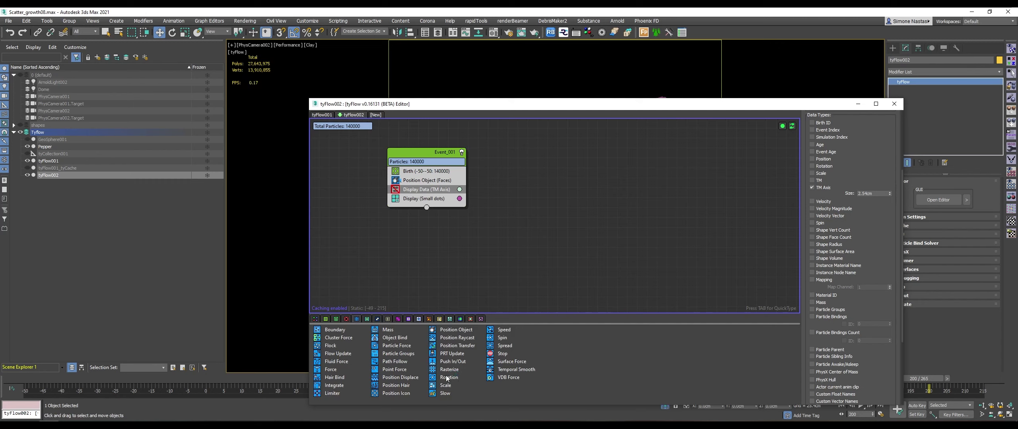
Add a Rotation operator above Display Data, set to Inherit with 180° divergence on Z only.
left_click_drag(449, 378, 435, 185)
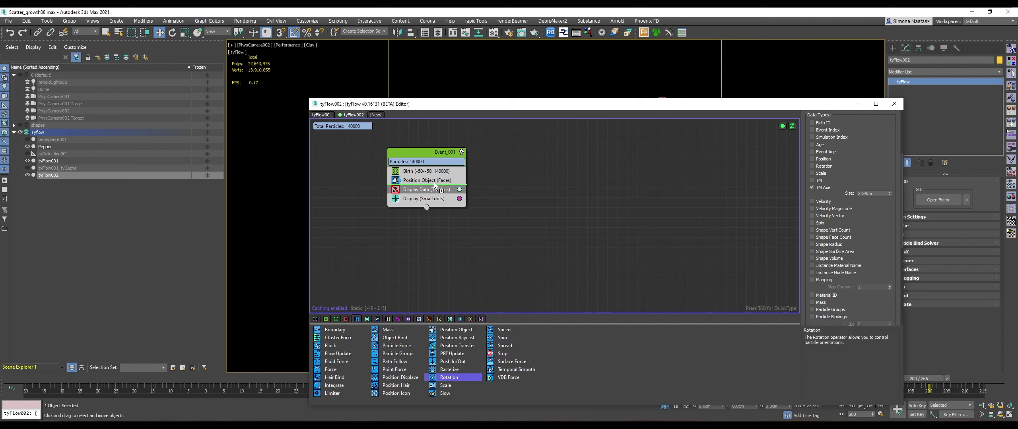
left_click_drag(434, 185, 435, 185)
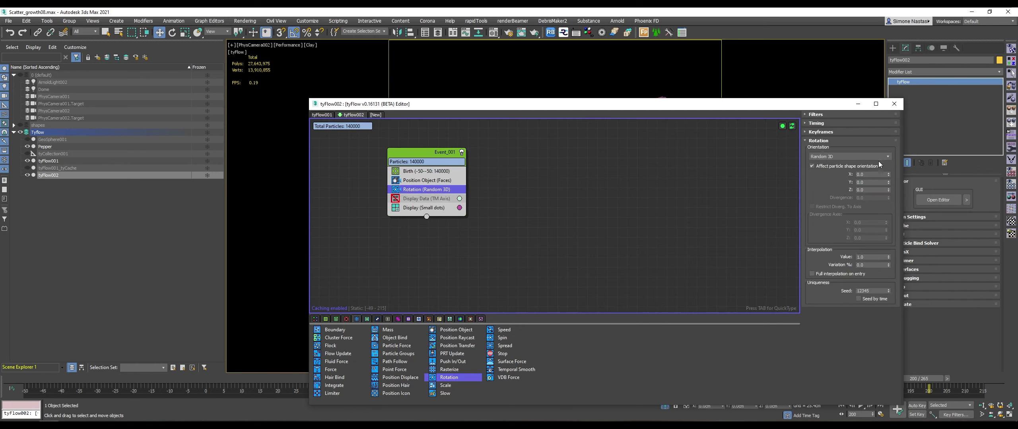
left_click(396, 190)
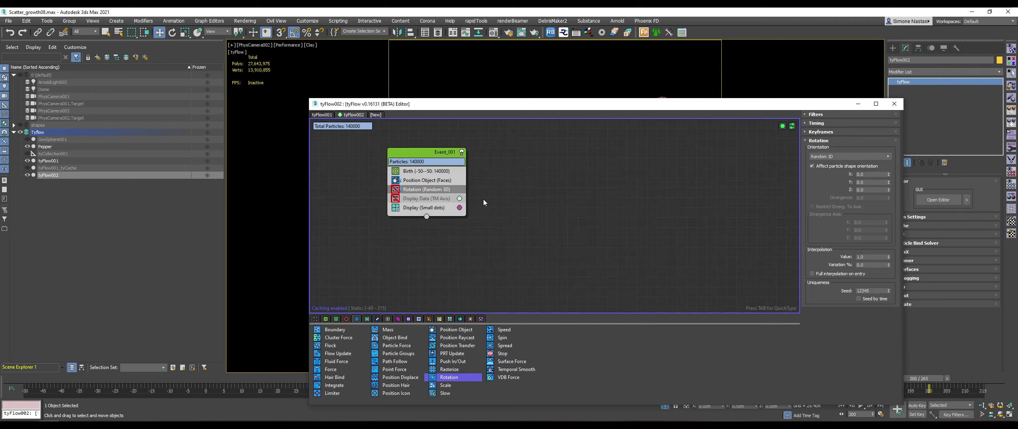
key("e")
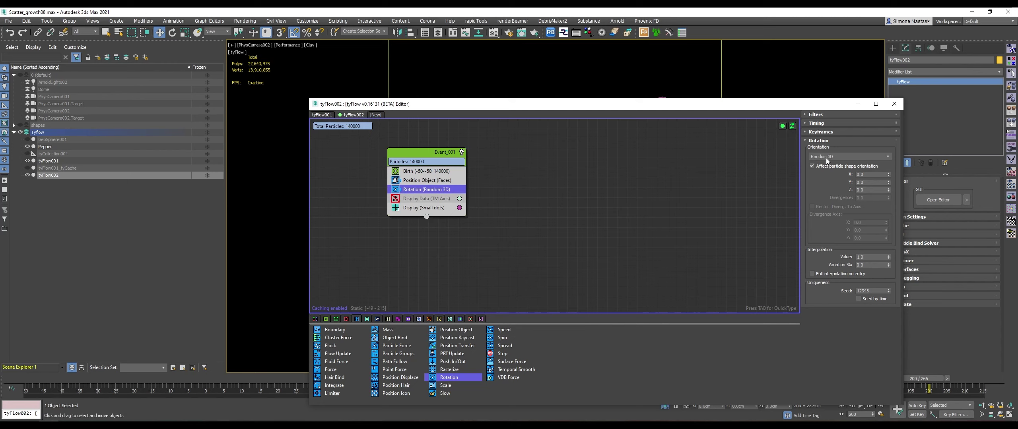
left_click(847, 156)
left_click(841, 163)
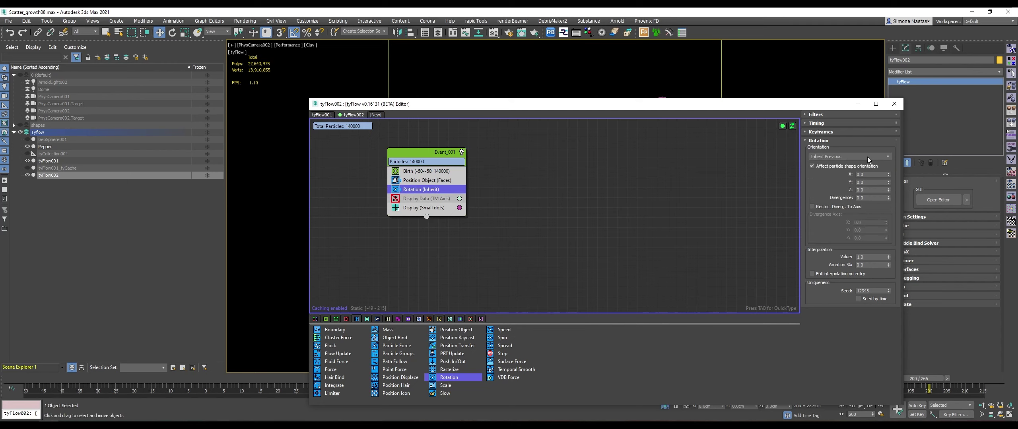
left_click(872, 198)
left_click(811, 207)
key("Tab")
key("Tab")
key("Tab")
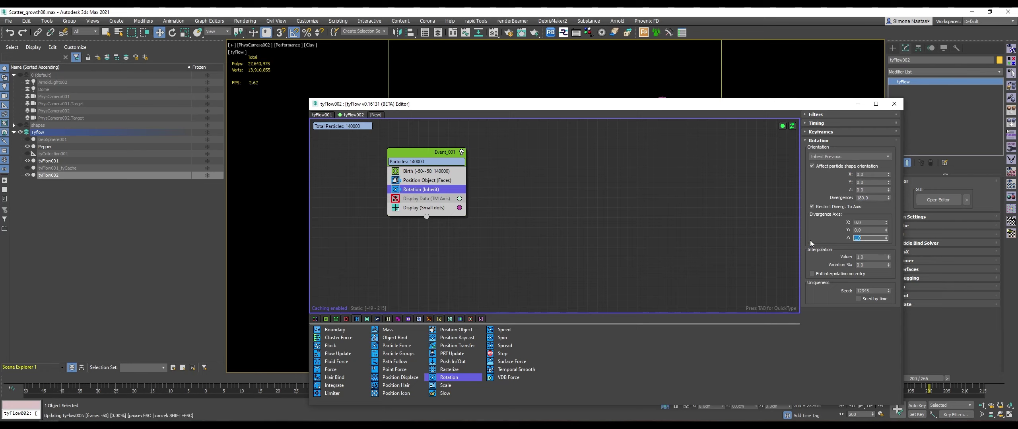
type("1")
key("Return")
Re-enable Display Data and toggle Rotation (Inherit) off and on to compare the particle axes.
left_click_drag(761, 100, 558, 104)
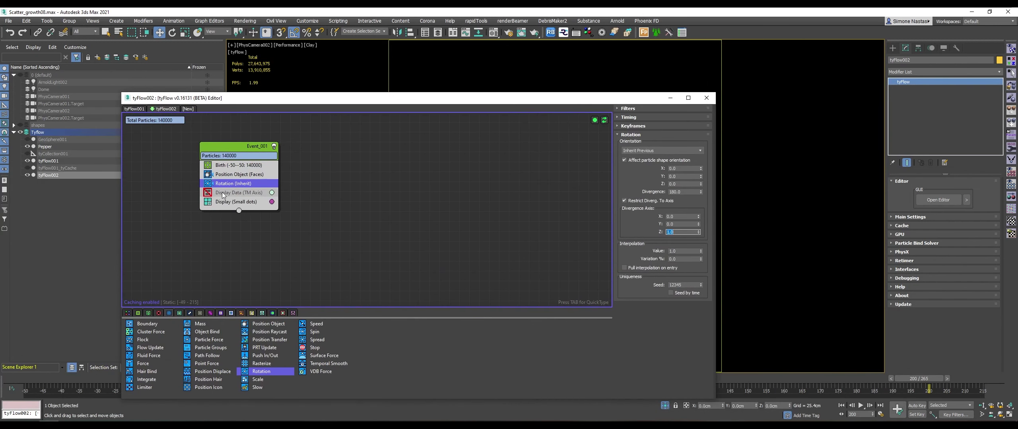
left_click(207, 193)
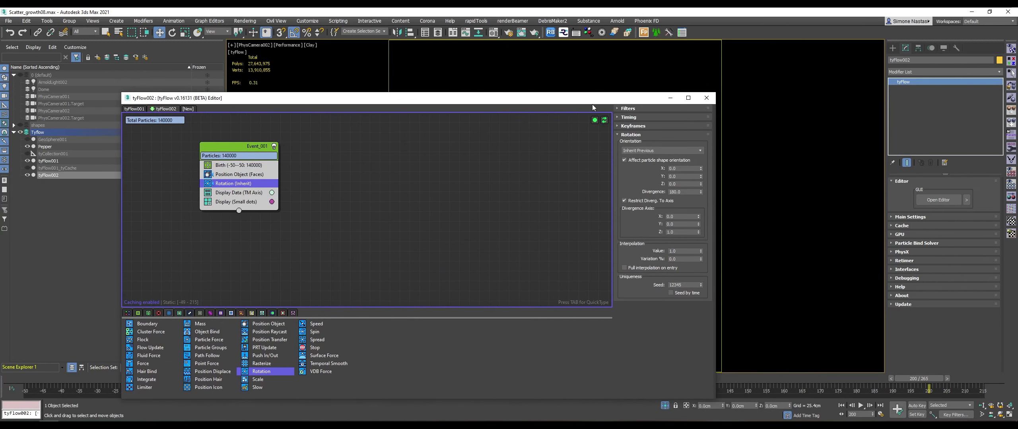
left_click_drag(595, 100, 394, 106)
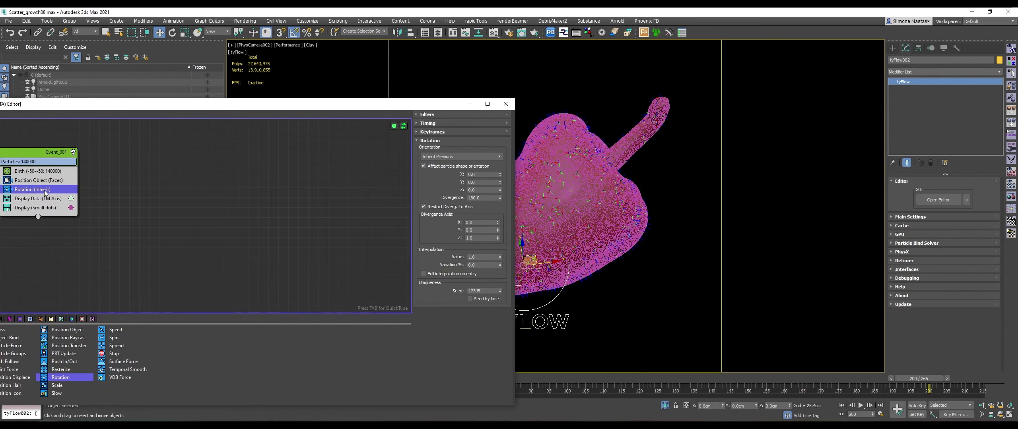
left_click(7, 189)
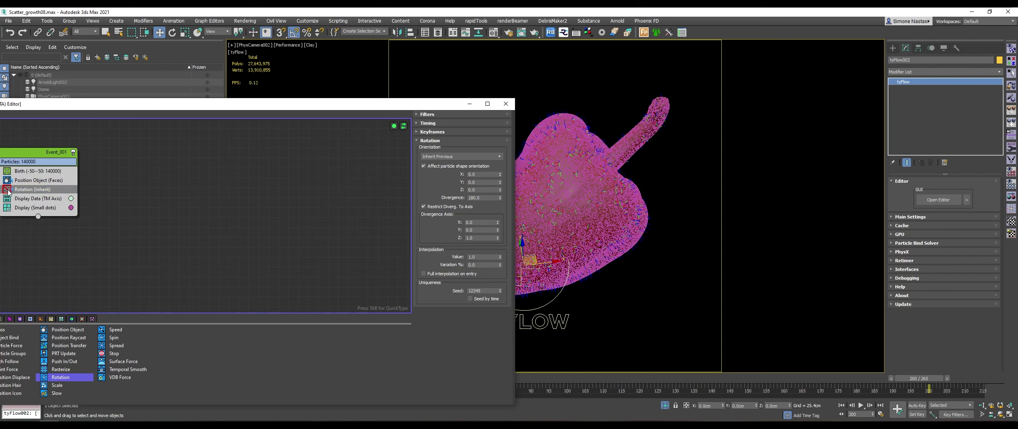
left_click(7, 189)
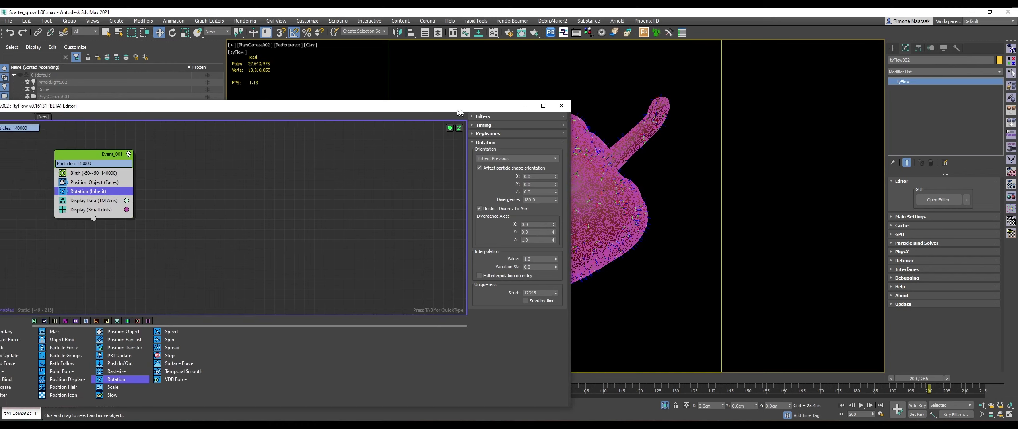
left_click_drag(361, 106, 845, 93)
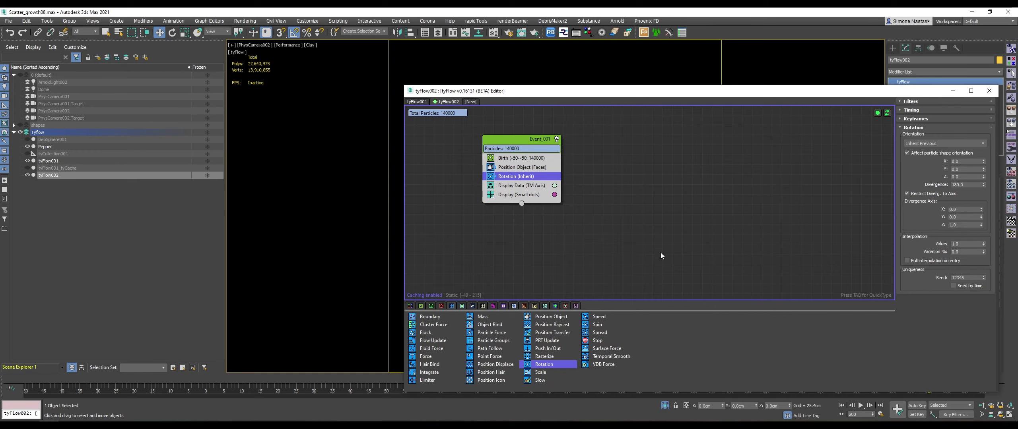
Unhide the shapes layer, then select and isolate its seven objects in Perspective view.
left_click(877, 114)
left_click(952, 91)
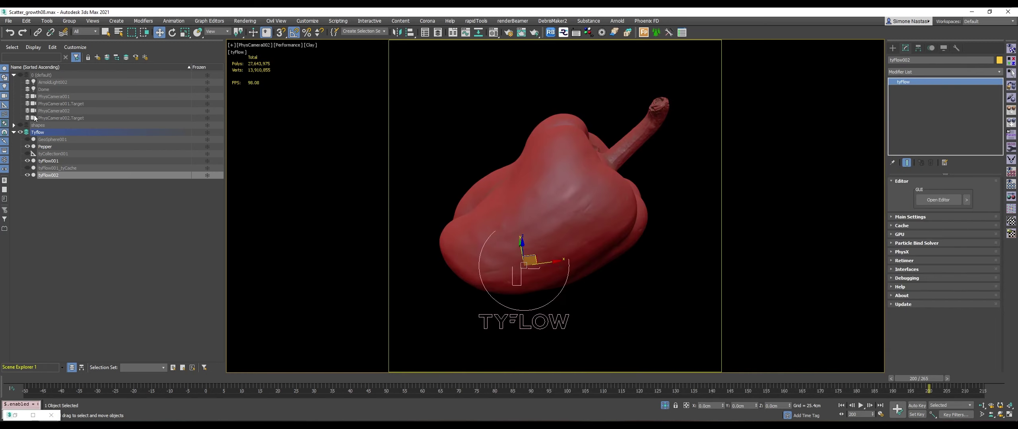
left_click(19, 124)
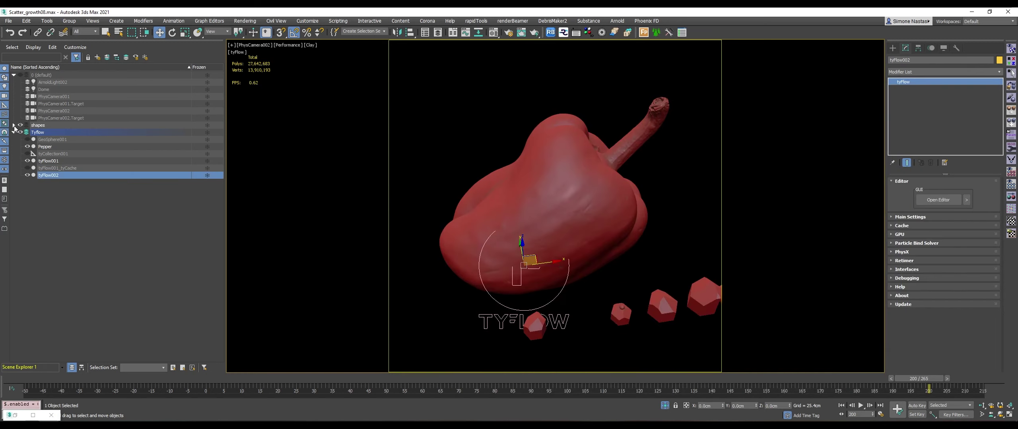
left_click(14, 125)
left_click(46, 127)
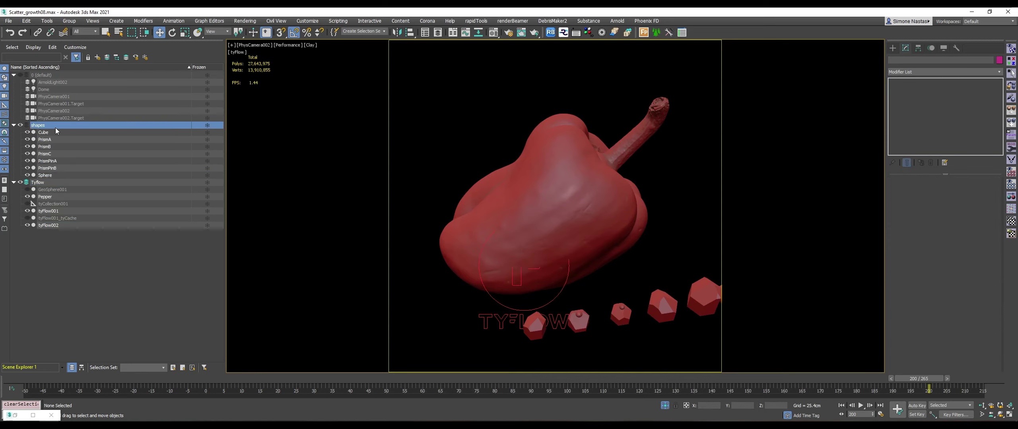
key("alt+q")
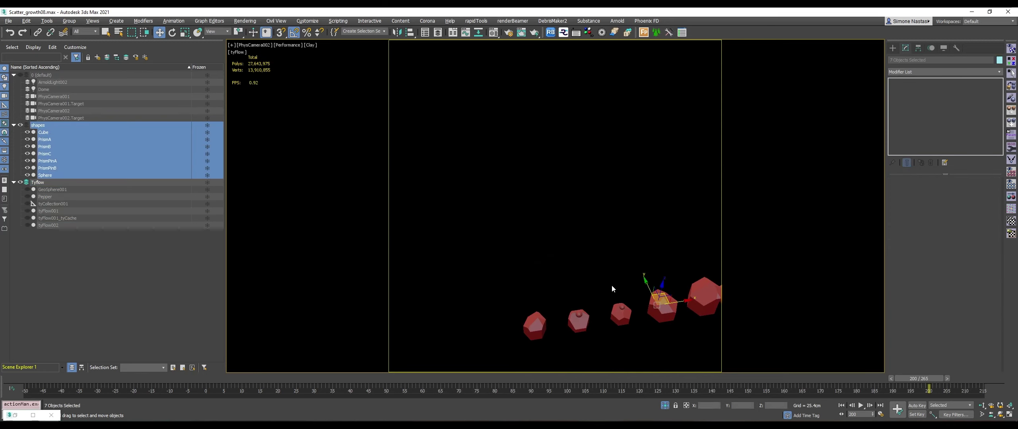
key("p")
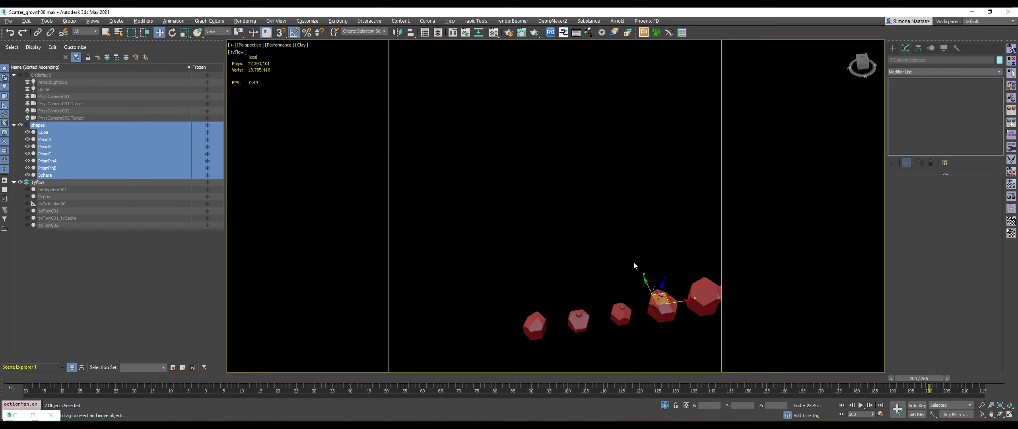
Orbit around the row of seven crystal shapes to inspect them.
mouse_move(630, 275)
middle_mouse_down("alt")
mouse_move(505, 218)
mouse_move(495, 196)
middle_mouse_up("alt")
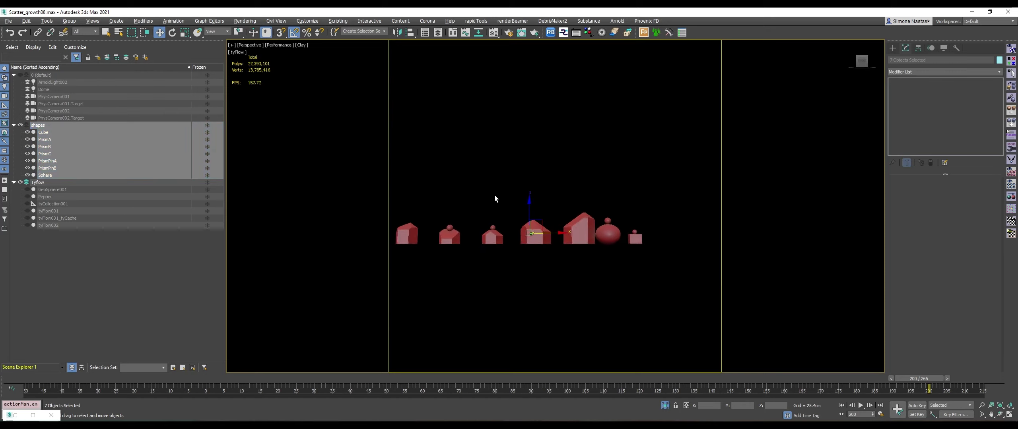
key("ctrl+d")
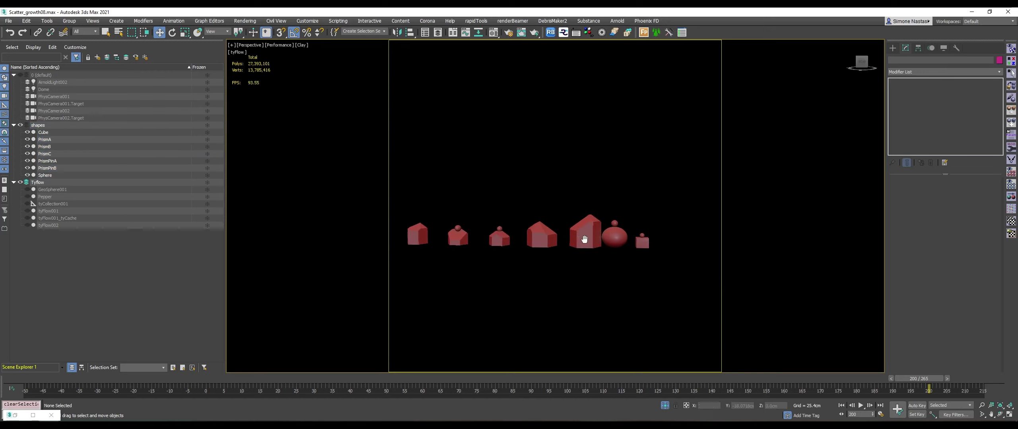
middle_click_drag(624, 242, 569, 241, "alt")
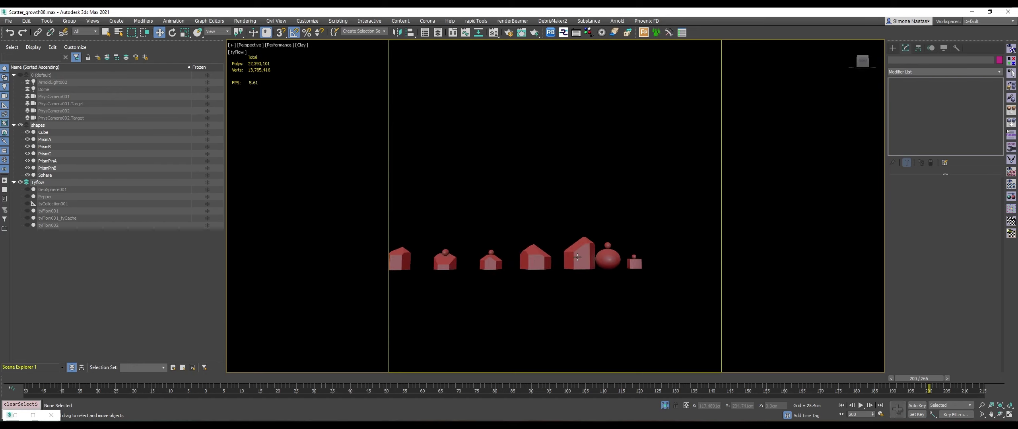
left_click(570, 243)
key("ctrl+d")
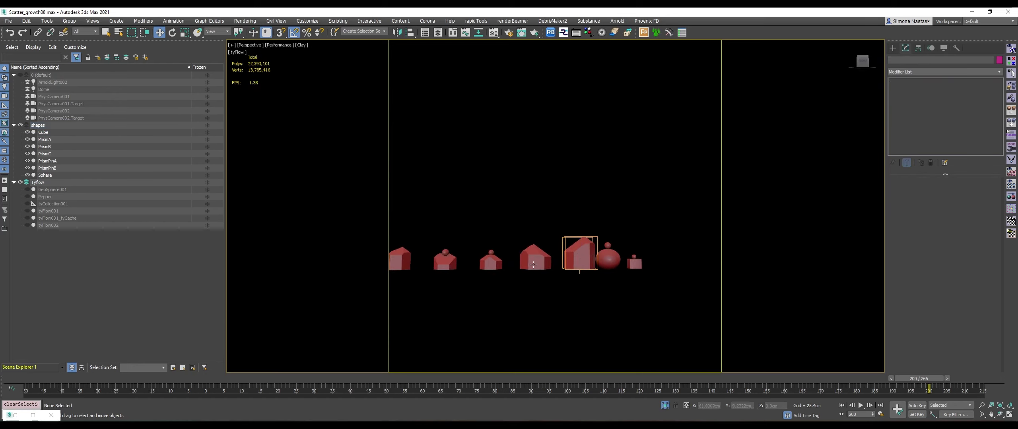
mouse_move(503, 260)
middle_mouse_down("alt")
mouse_move(570, 223)
mouse_move(563, 249)
middle_mouse_up("alt")
middle_click_drag(622, 191, 602, 189, "alt")
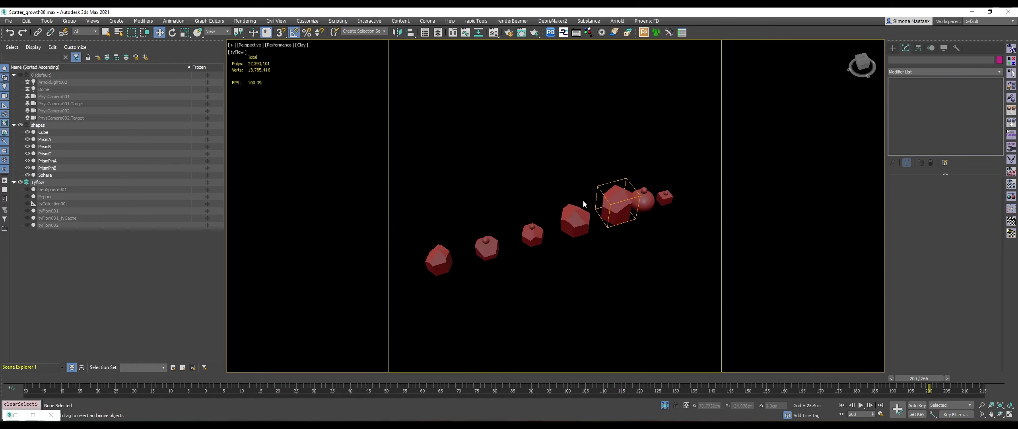
mouse_move(679, 189)
middle_mouse_down("alt")
mouse_move(629, 186)
mouse_move(645, 195)
mouse_move(545, 141)
mouse_move(583, 222)
middle_mouse_up("alt")
scroll(584, 221, "down", 5)
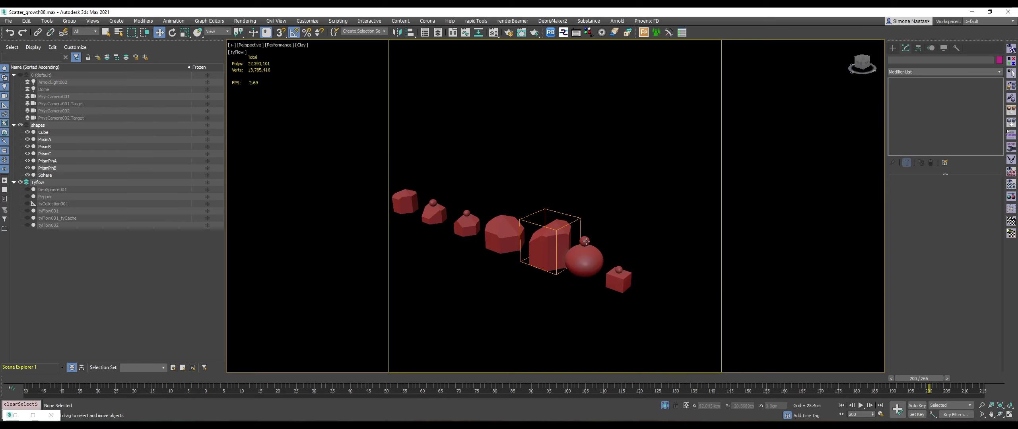
Switch to Default Shading and add an Edit Poly modifier to the Sphere shape.
left_click(301, 45)
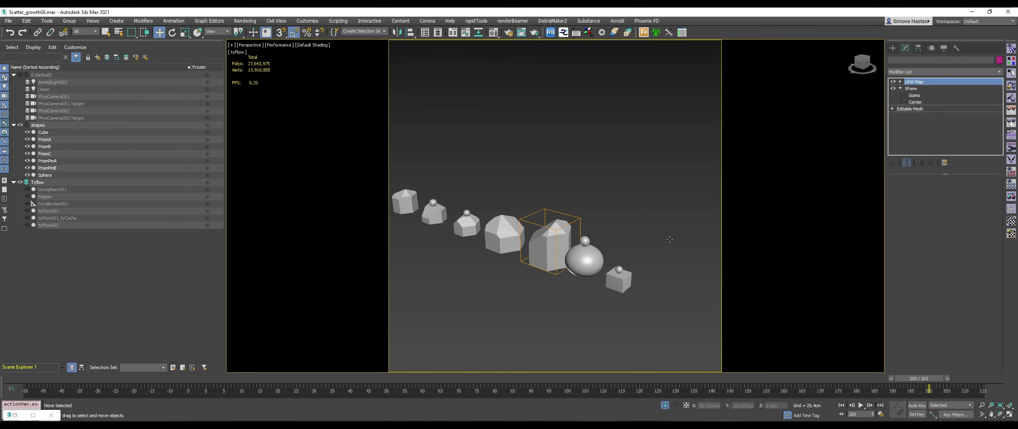
left_click(584, 258)
left_click(901, 88)
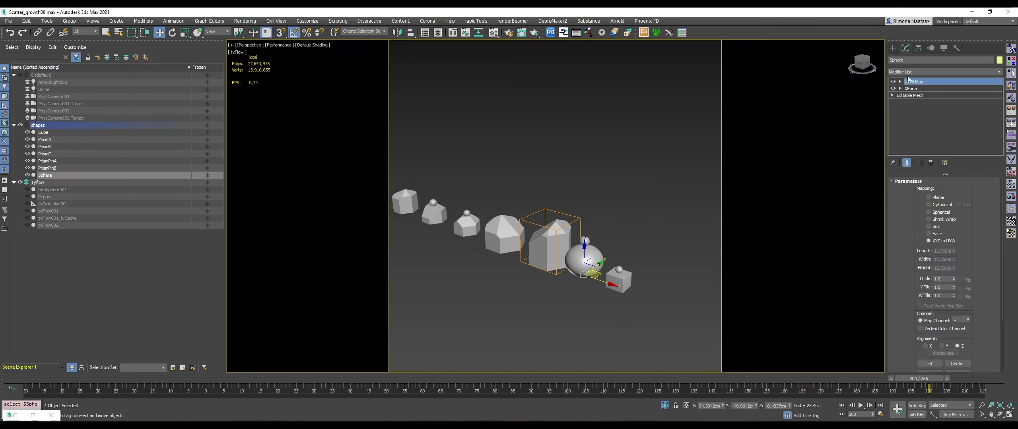
right_click(926, 82)
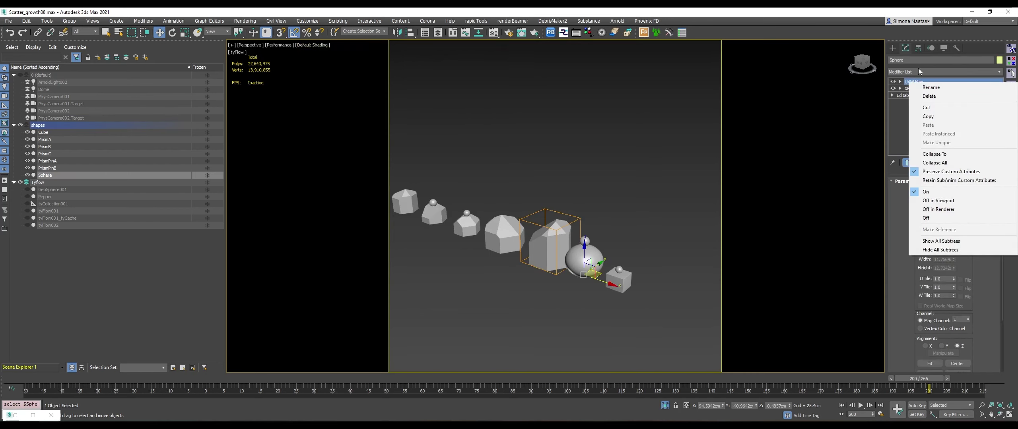
left_click(918, 68)
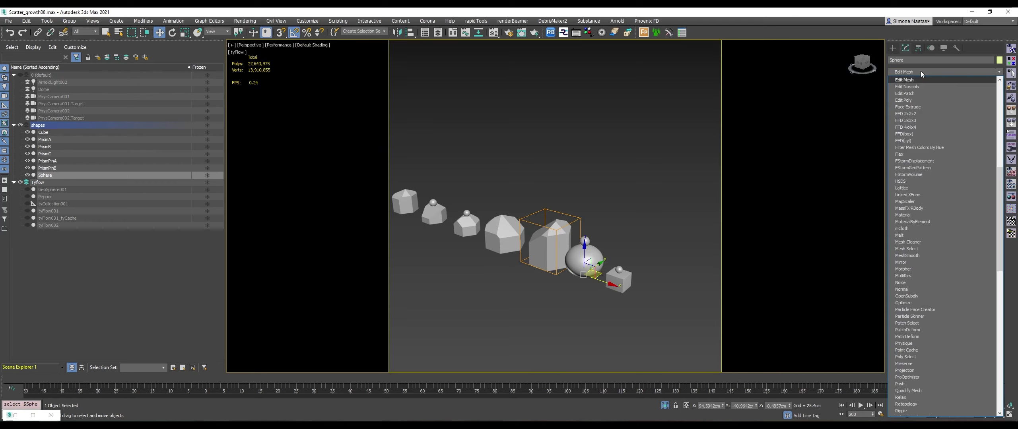
key("Escape")
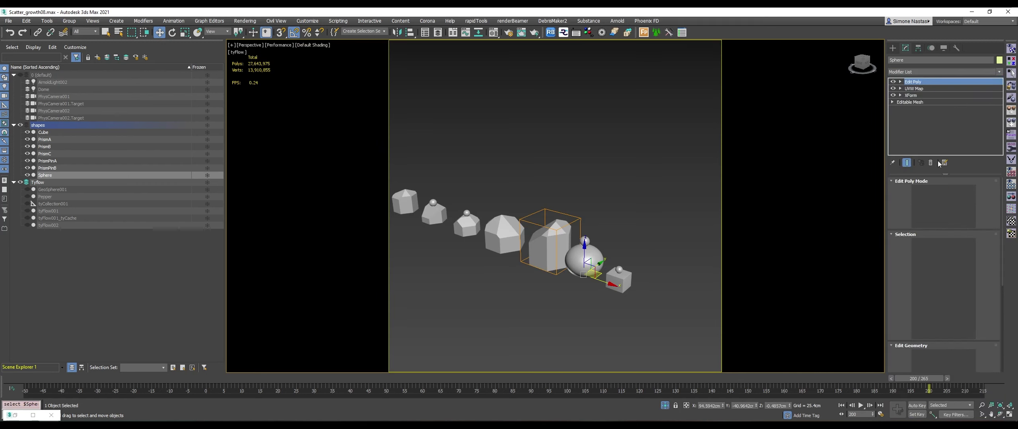
Check the sphere's round and small top elements, delete Edit Poly, and hide the shapes layer.
left_click(599, 263)
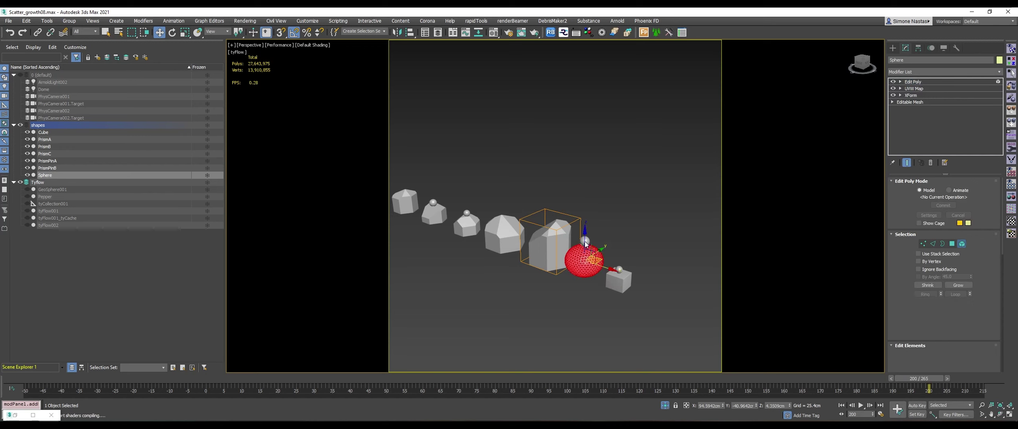
scroll(969, 182, "down", 3)
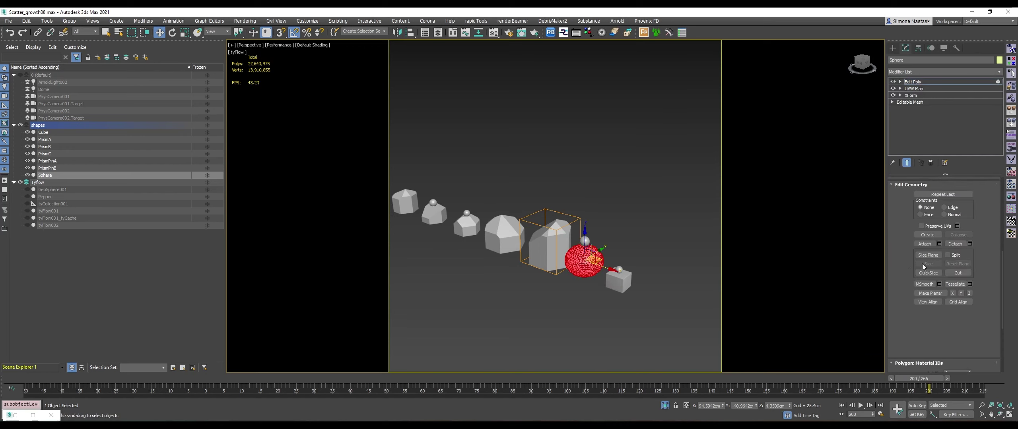
scroll(953, 319, "down", 3)
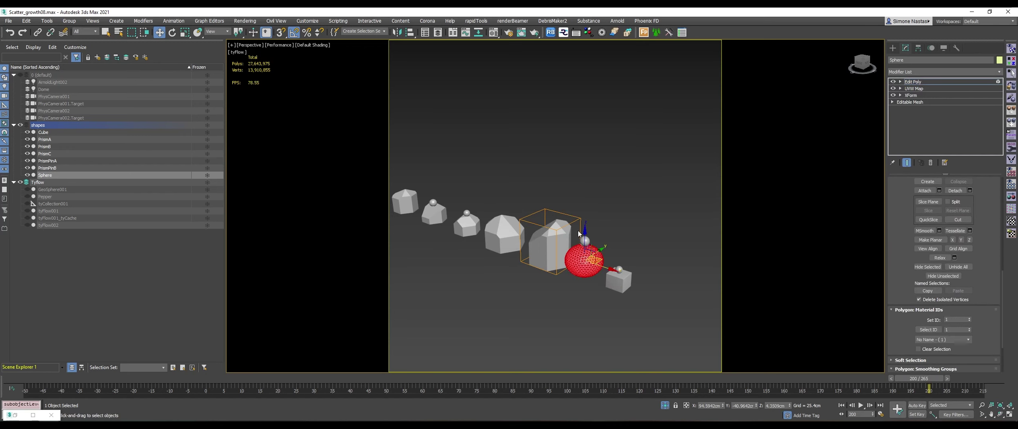
left_click(584, 240)
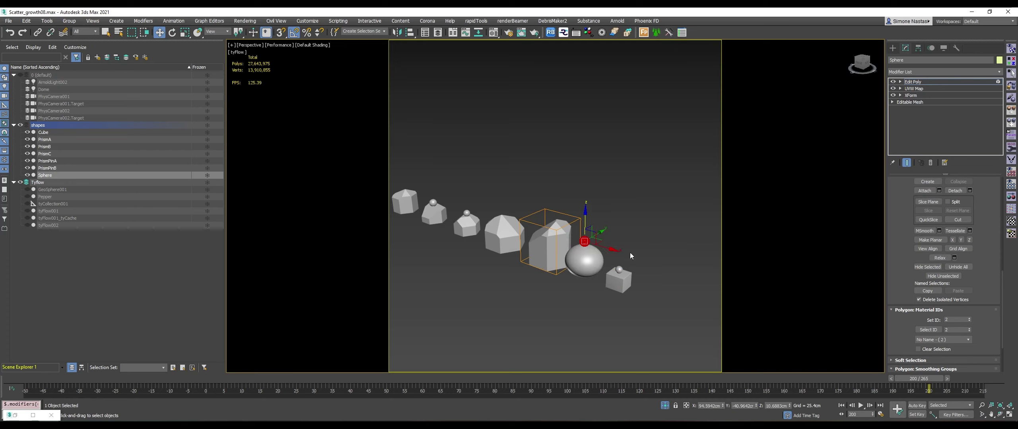
left_click(973, 82)
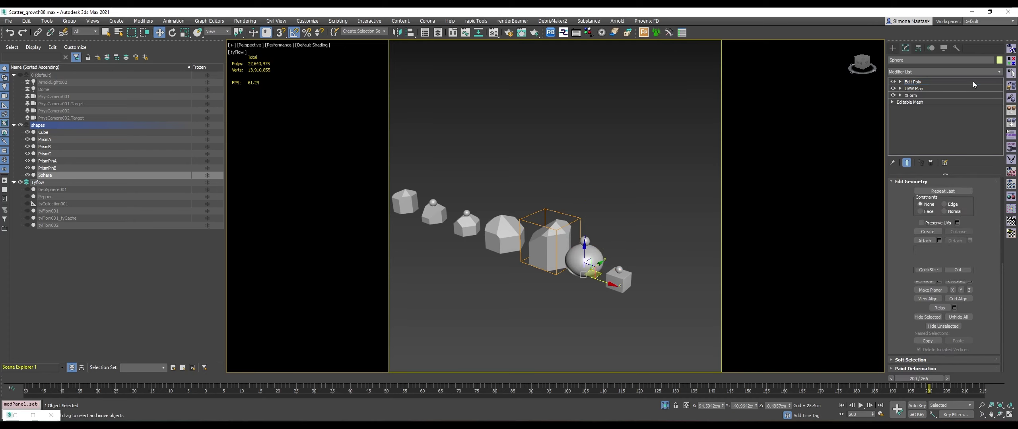
left_click(930, 163)
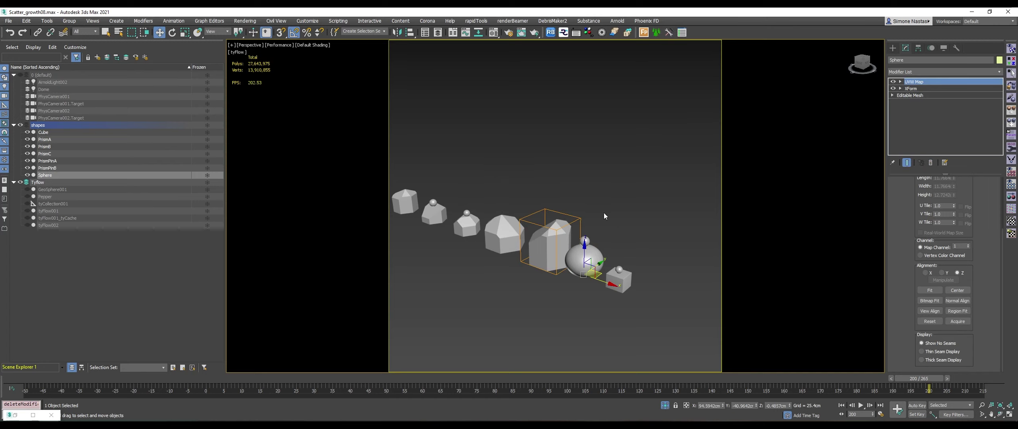
left_click(19, 124)
Add a Shape operator to Event_001 using the seven shapes-layer objects instead of the default Triangle.
left_click(9, 416)
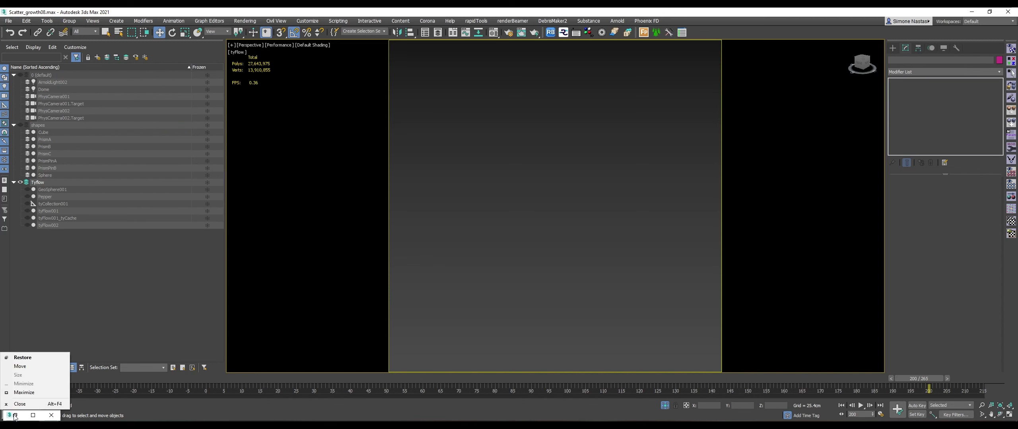
left_click(20, 359)
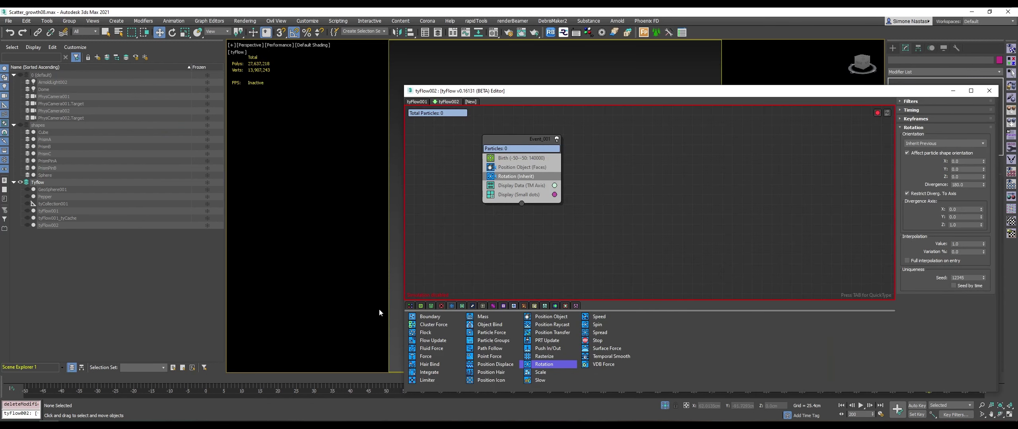
left_click(482, 306)
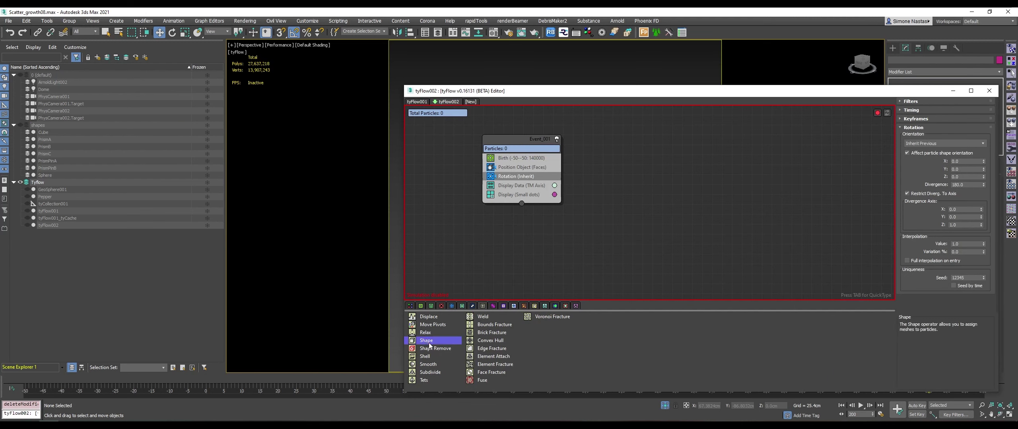
left_click_drag(426, 340, 548, 185)
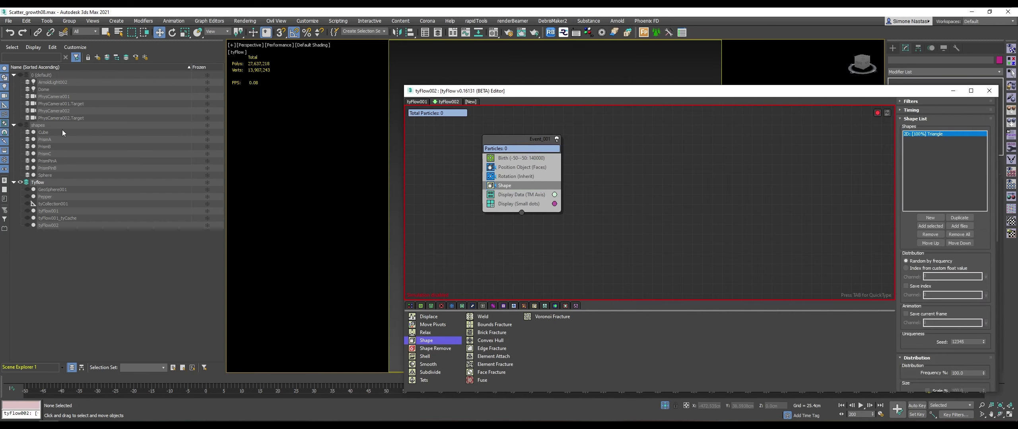
double_click(39, 125)
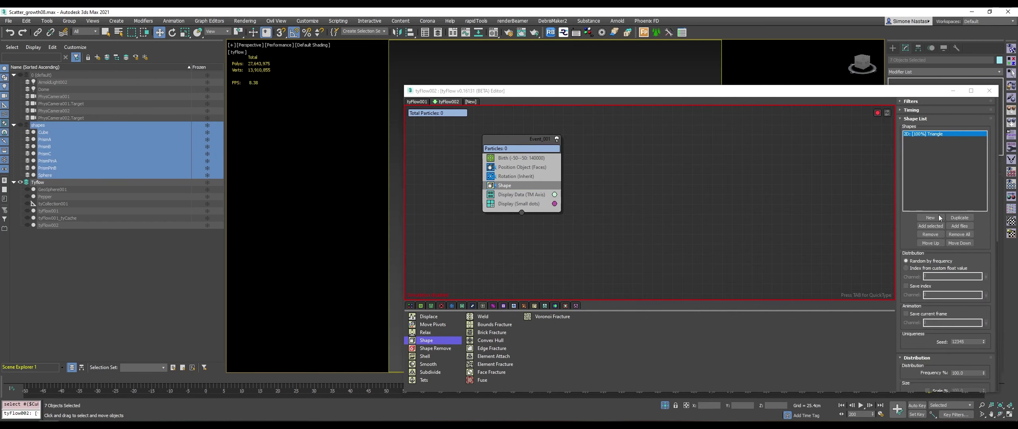
left_click(931, 235)
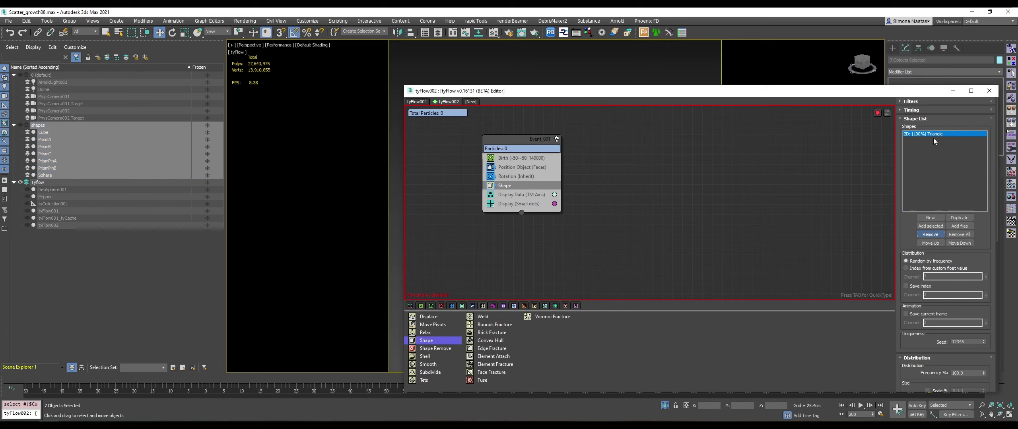
left_click(931, 235)
left_click(930, 226)
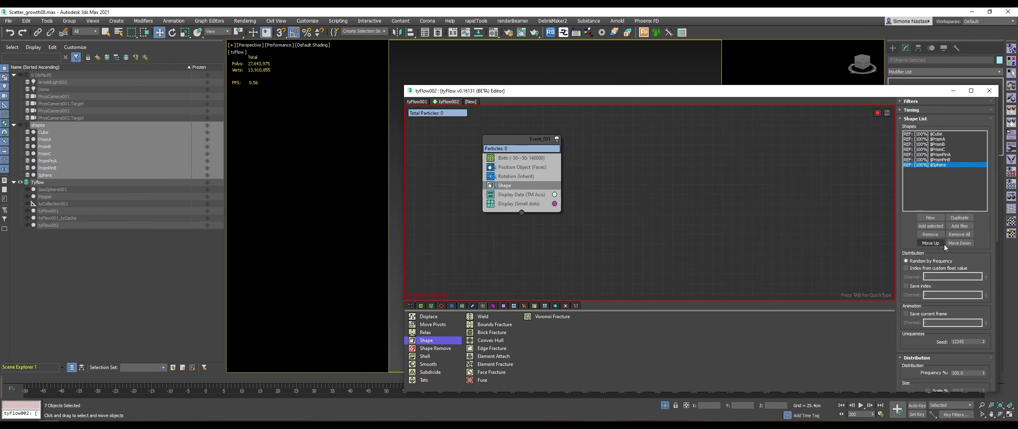
left_click(529, 159)
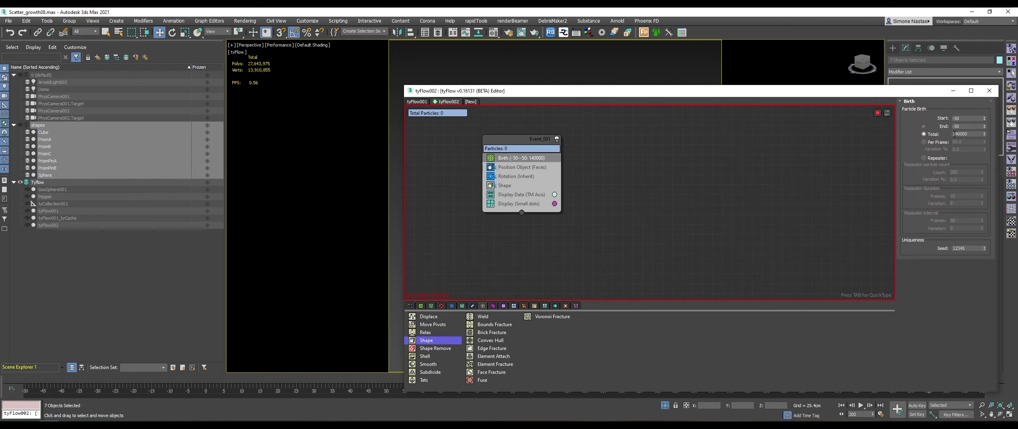
Lower the Birth total from 140000 to 14000 and enable the tyFlow simulation.
left_click(954, 134)
left_click(969, 134)
key("BackSpace")
left_click(878, 112)
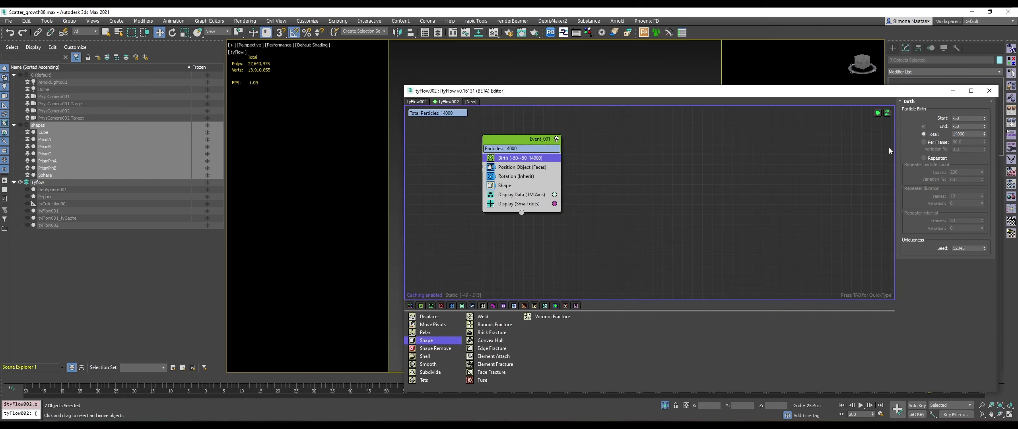
mouse_move(883, 95)
left_mouse_down()
mouse_move(563, 163)
mouse_move(518, 250)
mouse_move(772, 125)
left_mouse_up()
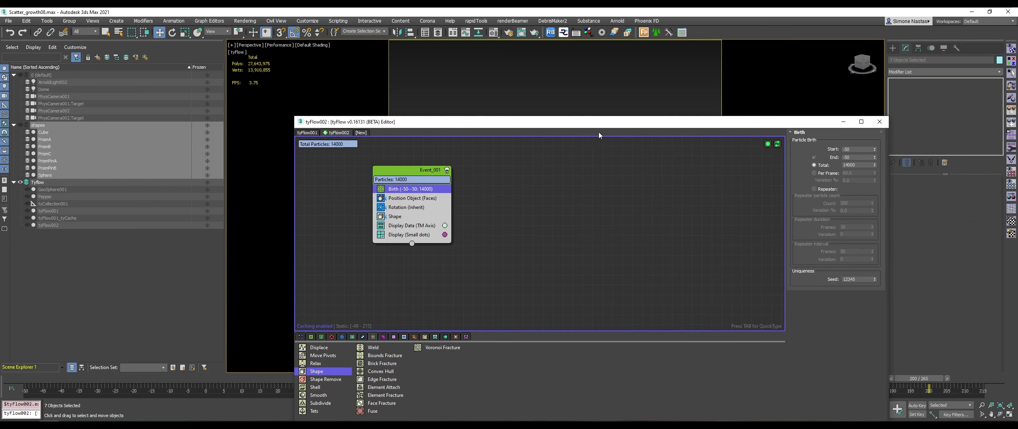
left_click_drag(599, 124, 419, 63)
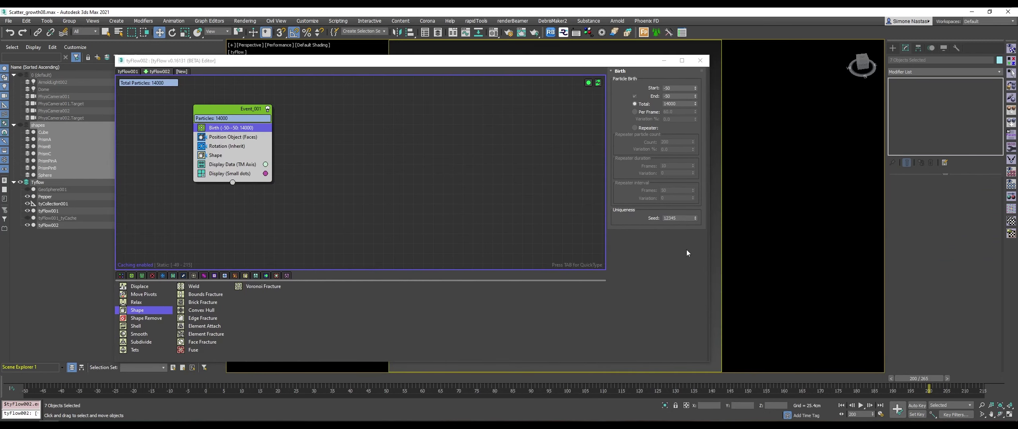
Set the particle Display type to Geometry.
left_click(226, 173)
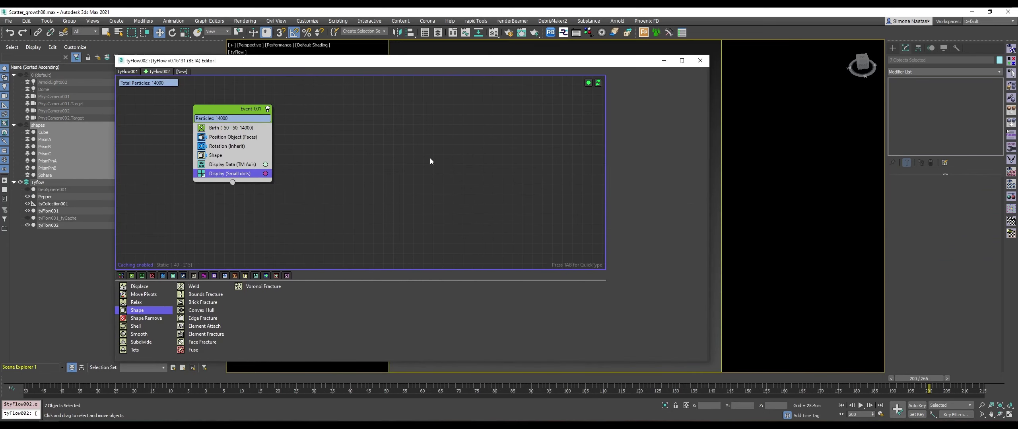
left_click(644, 87)
left_click(623, 126)
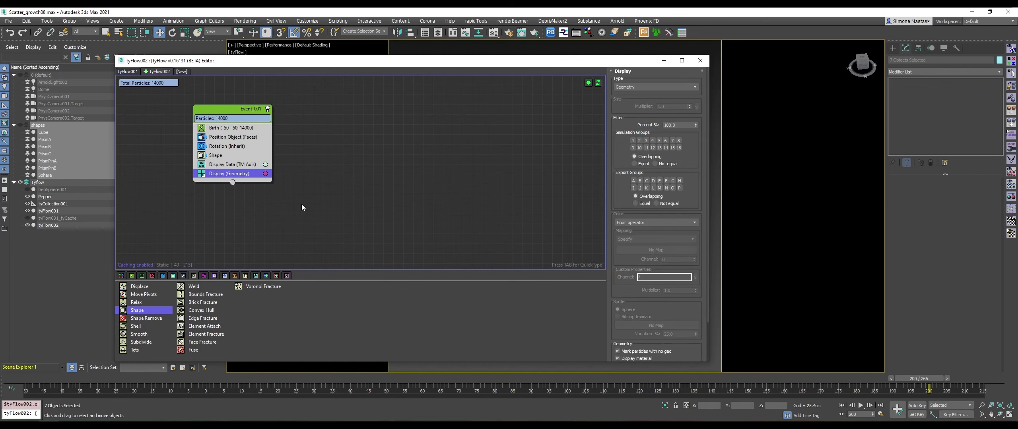
left_click(202, 166)
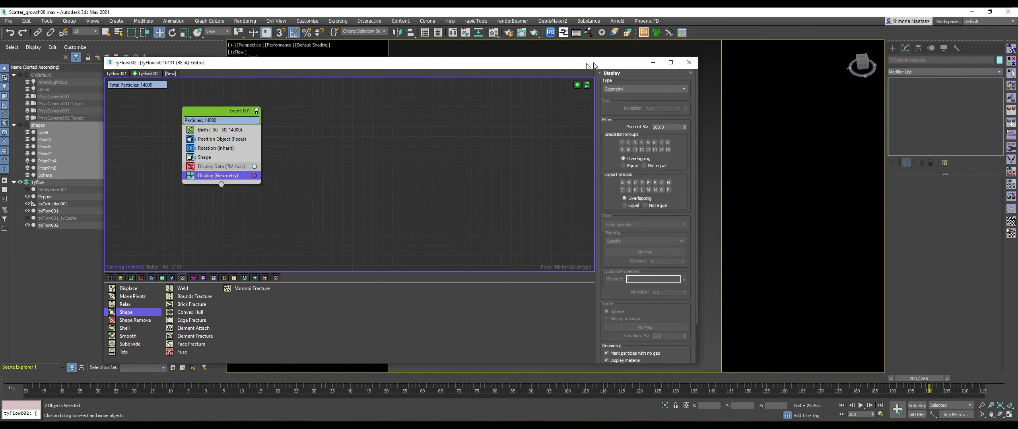
left_click_drag(605, 62, 391, 76)
mouse_move(369, 70)
left_mouse_down()
mouse_move(349, 68)
mouse_move(711, 57)
left_mouse_up()
Add a Scale operator below Shape with linked X/Y/Z scale value of 20%.
left_click(269, 271)
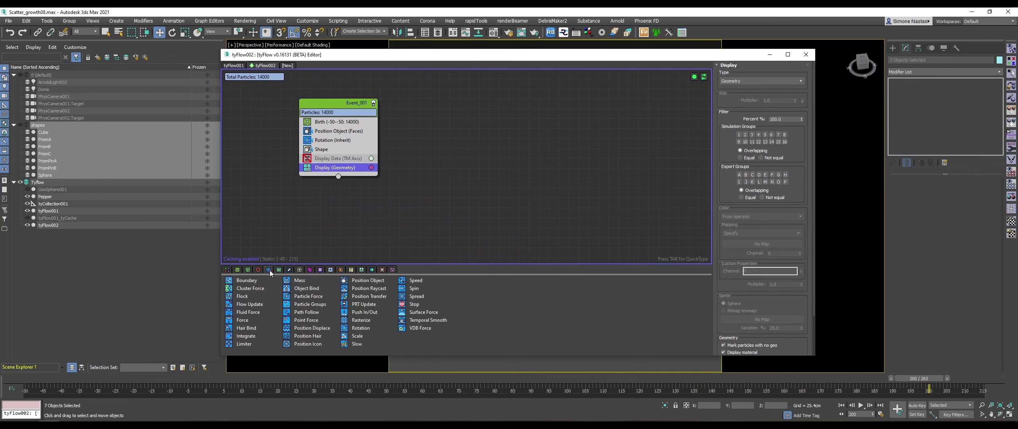
left_click_drag(357, 336, 318, 157)
double_click(783, 127)
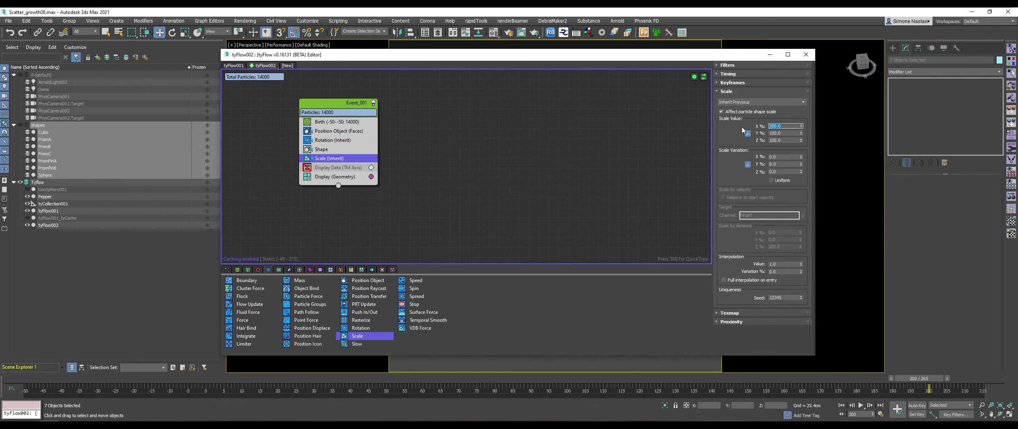
key("Return")
left_click_drag(733, 58, 366, 90)
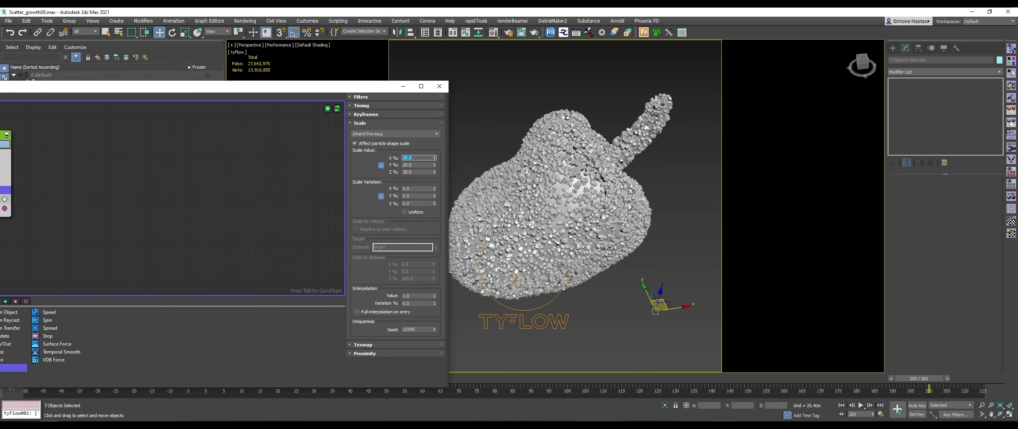
scroll(550, 214, "up", 3)
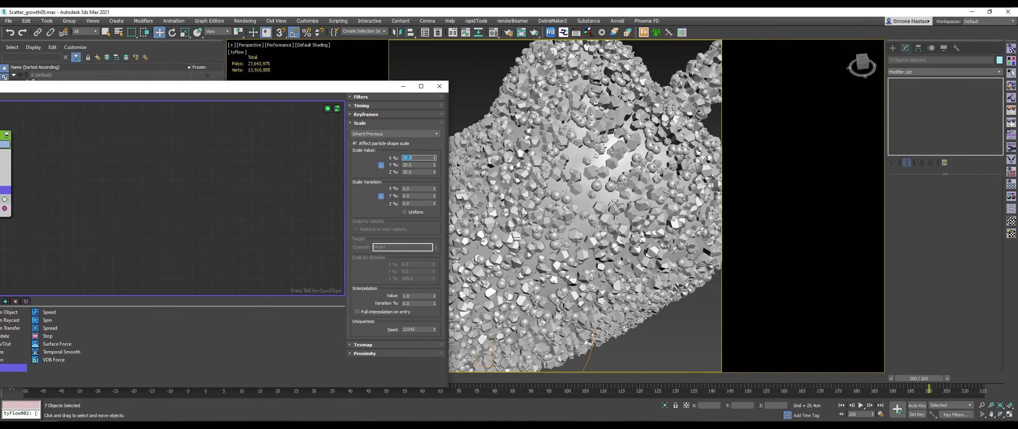
scroll(548, 216, "up", 3)
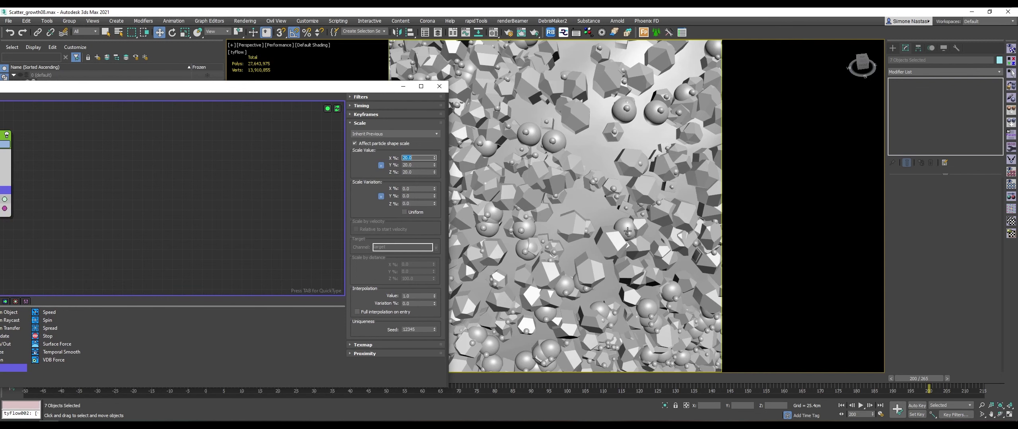
scroll(582, 208, "down", 6)
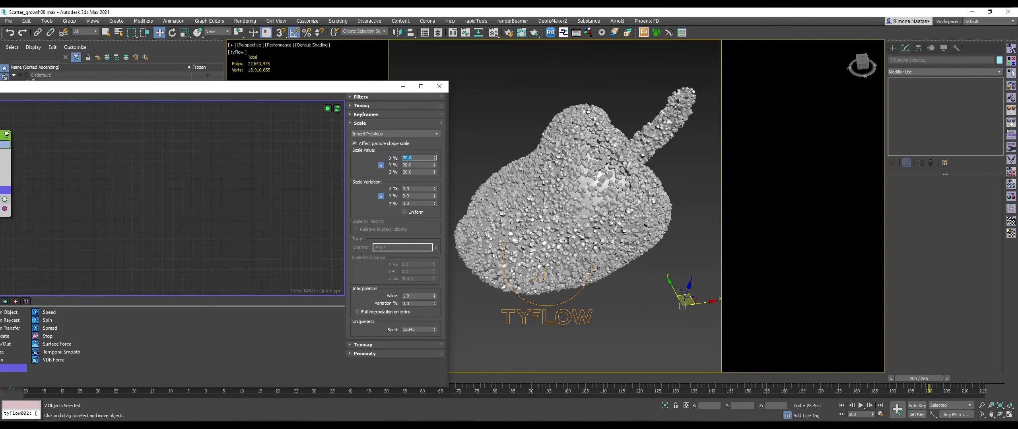
mouse_move(341, 92)
left_mouse_down()
mouse_move(789, 115)
mouse_move(780, 76)
left_mouse_up()
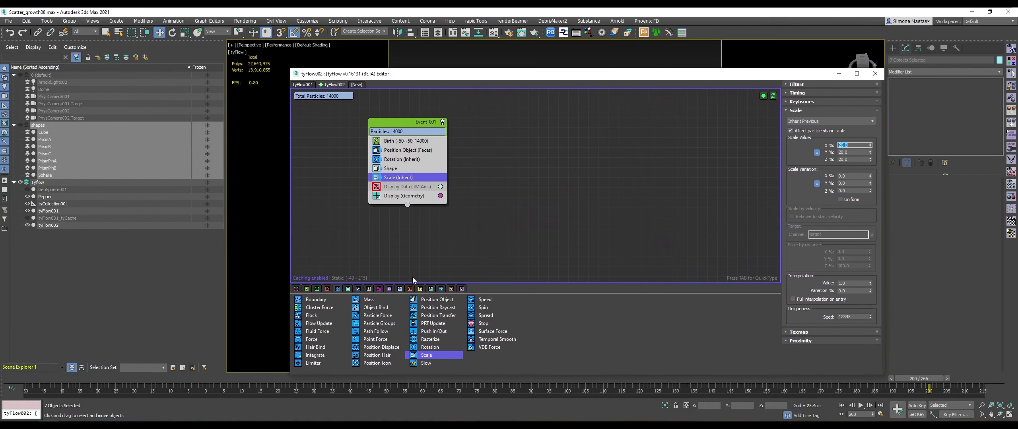
Add a Cluster operator below Scale using Turbulent noise on channel myCluster, with Visualize clusters on.
left_click(312, 309)
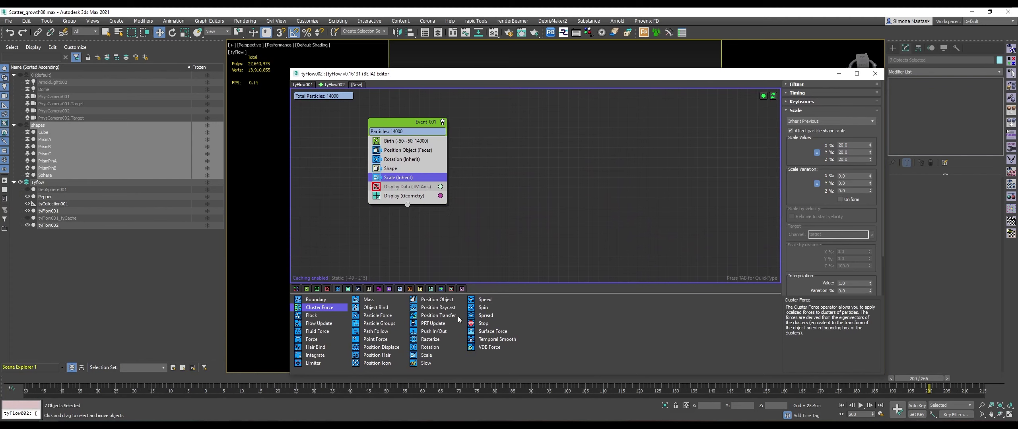
left_click(348, 289)
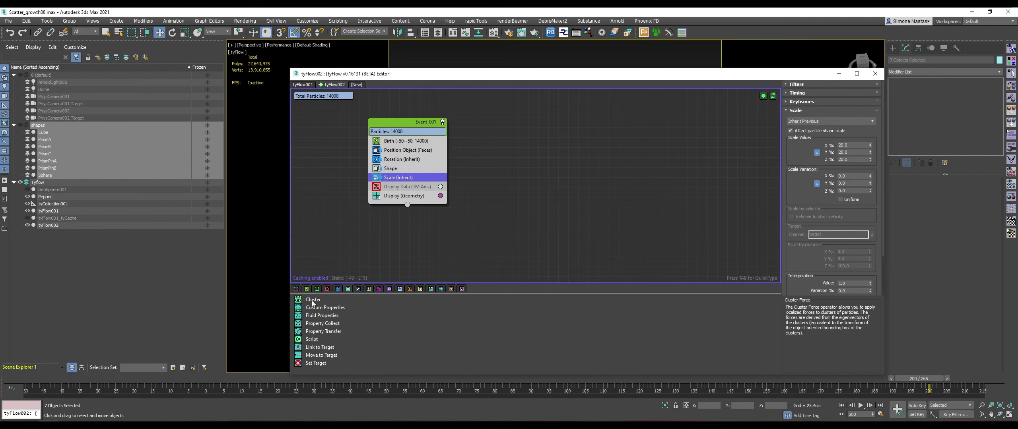
mouse_move(314, 300)
left_mouse_down()
mouse_move(397, 182)
mouse_move(393, 171)
mouse_move(410, 169)
left_mouse_up()
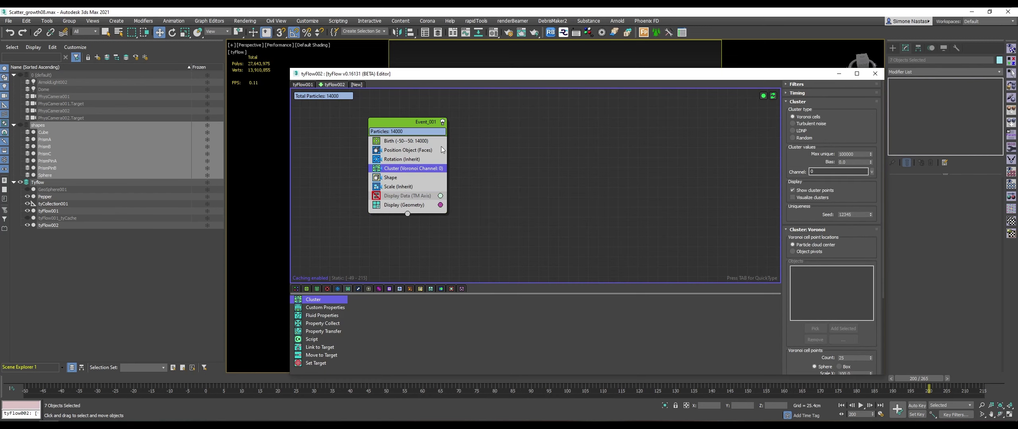
left_click(819, 125)
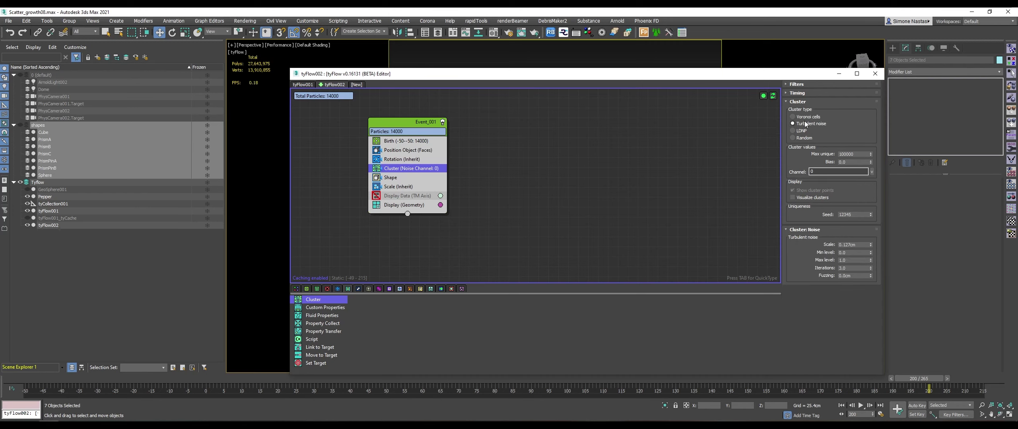
double_click(814, 171)
type("myCluster")
key("Return")
left_click(793, 198)
mouse_move(783, 76)
left_mouse_down()
mouse_move(404, 217)
mouse_move(593, 110)
left_mouse_up()
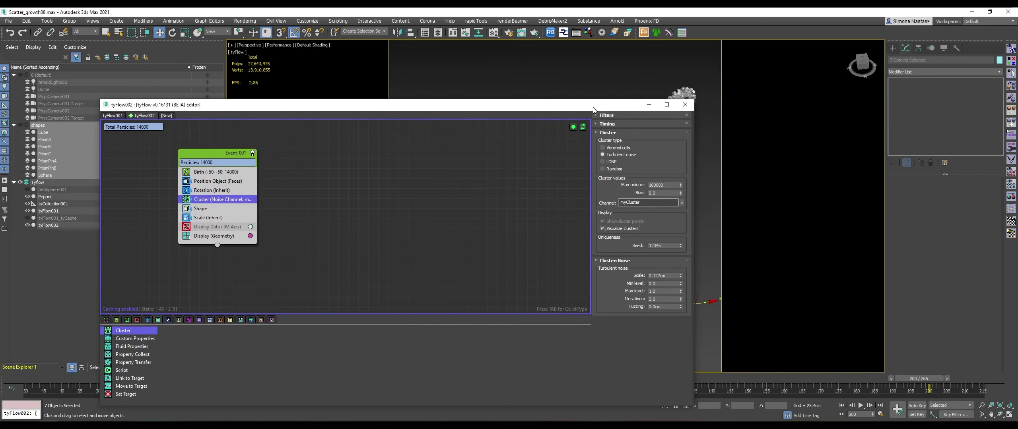
left_click(236, 236)
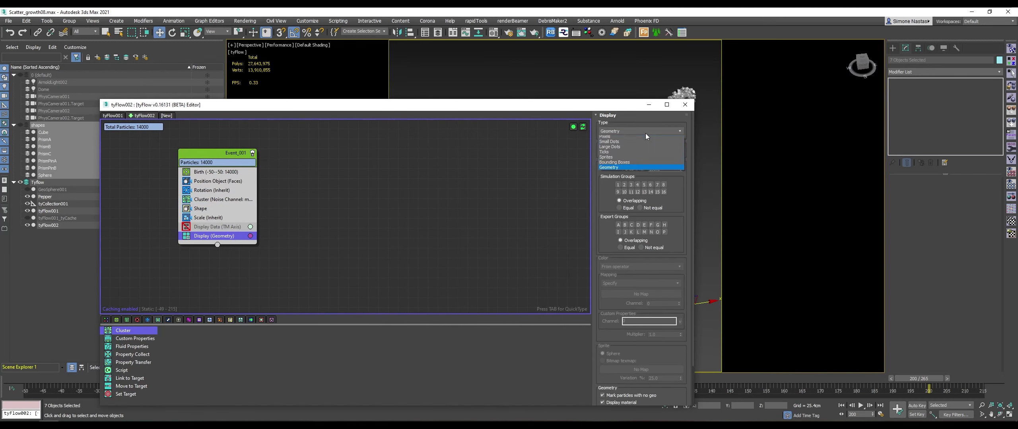
Display the particles as dots and switch the viewport to standard performance mode.
left_click(646, 132)
left_click(631, 143)
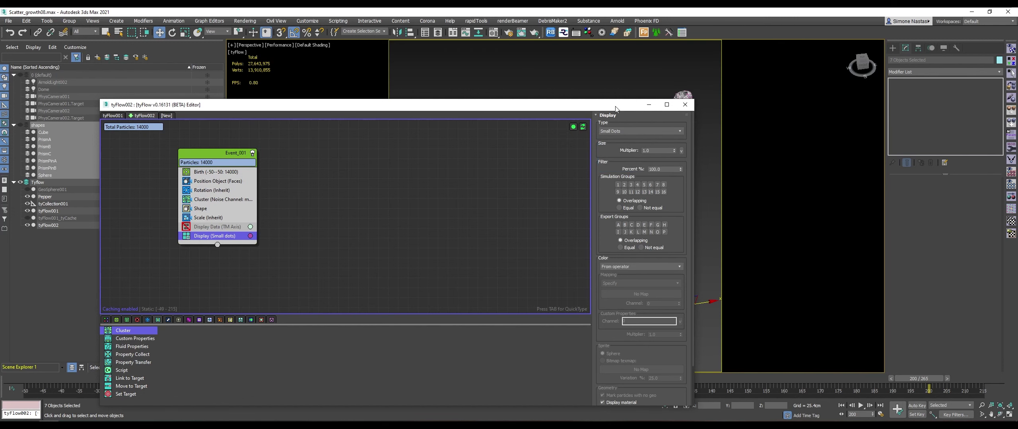
mouse_move(623, 108)
left_mouse_down()
mouse_move(579, 67)
mouse_move(630, 76)
left_mouse_up()
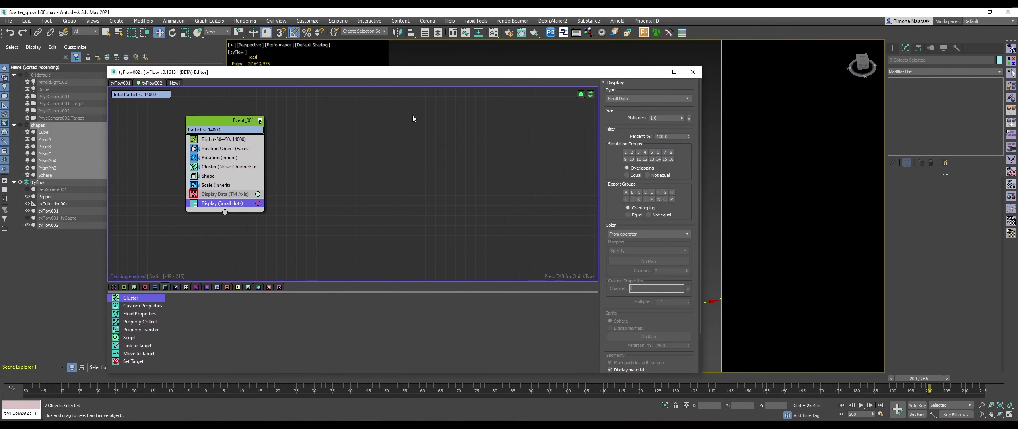
left_click(282, 45)
left_click(304, 83)
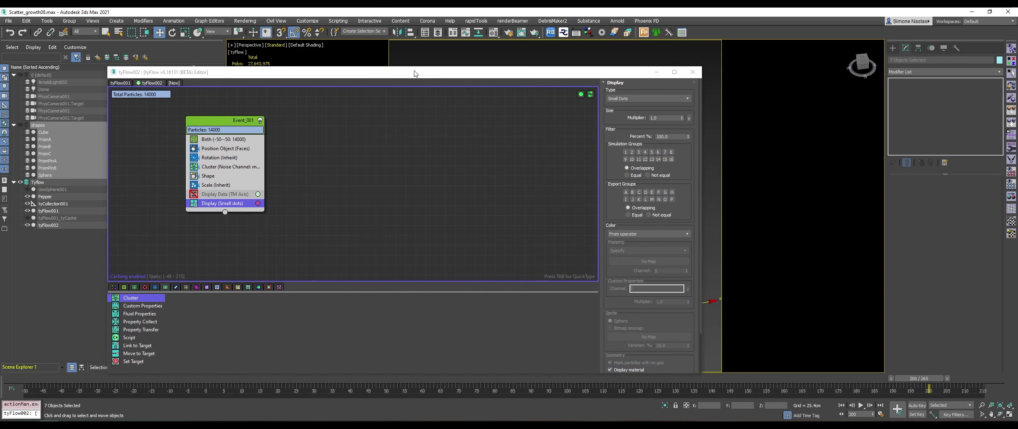
left_click_drag(561, 76, 637, 75)
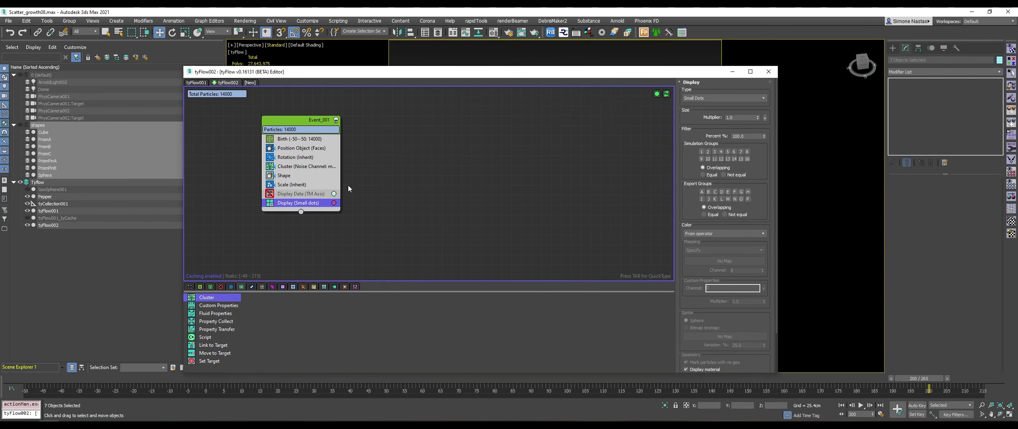
Set the Cluster noise scale to 0.5cm and rewind the timeline to the simulation start.
left_click(326, 166)
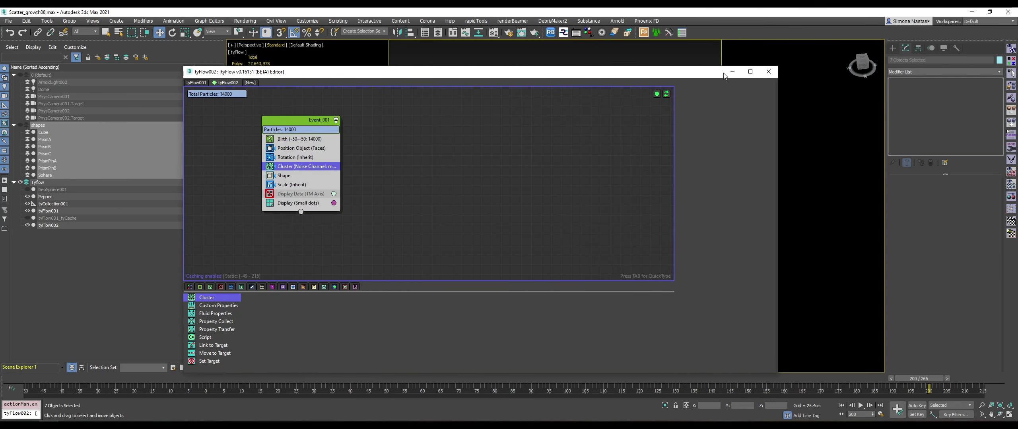
left_click_drag(672, 78, 328, 83)
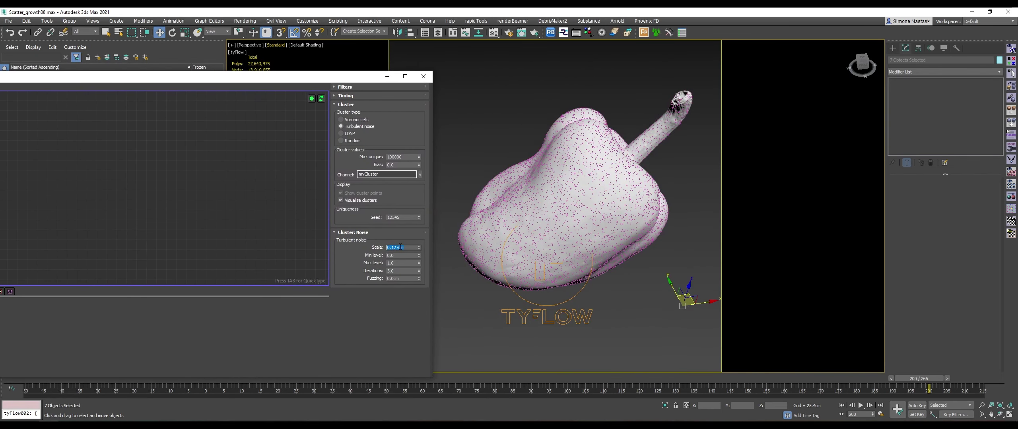
type("0.5")
key("Return")
left_click_drag(314, 84, 369, 72)
left_click(415, 190)
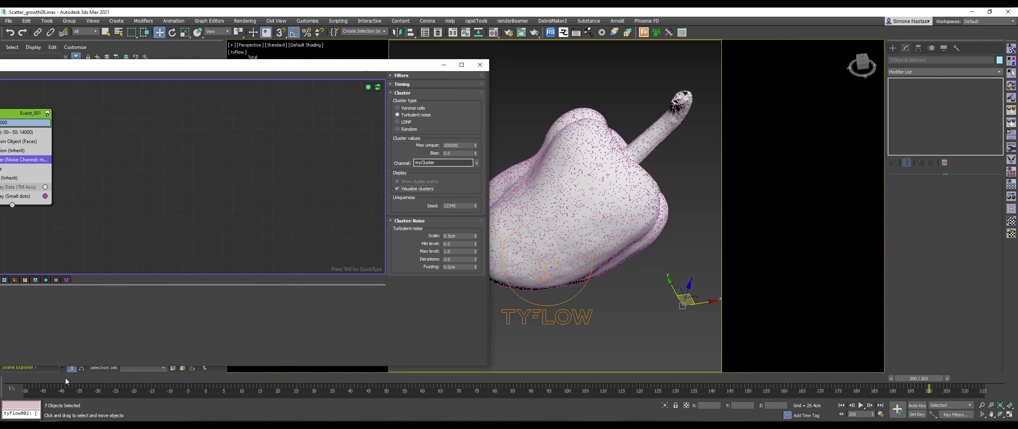
left_click_drag(66, 378, 37, 378)
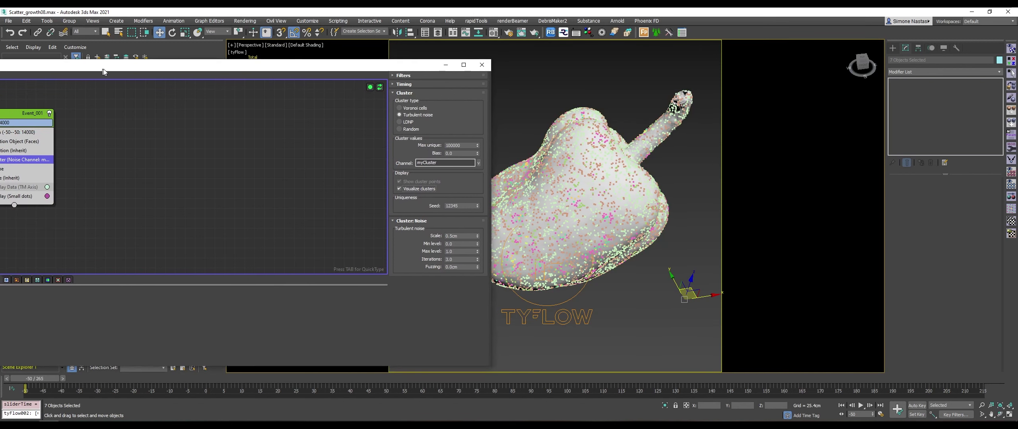
Change the Cluster noise scale to 0.2cm.
left_click_drag(99, 67, 177, 74)
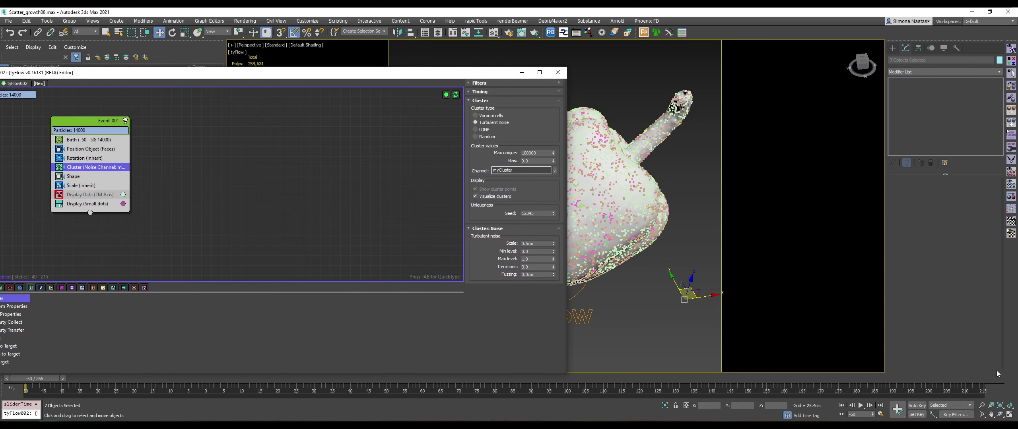
left_click_drag(349, 75, 226, 75)
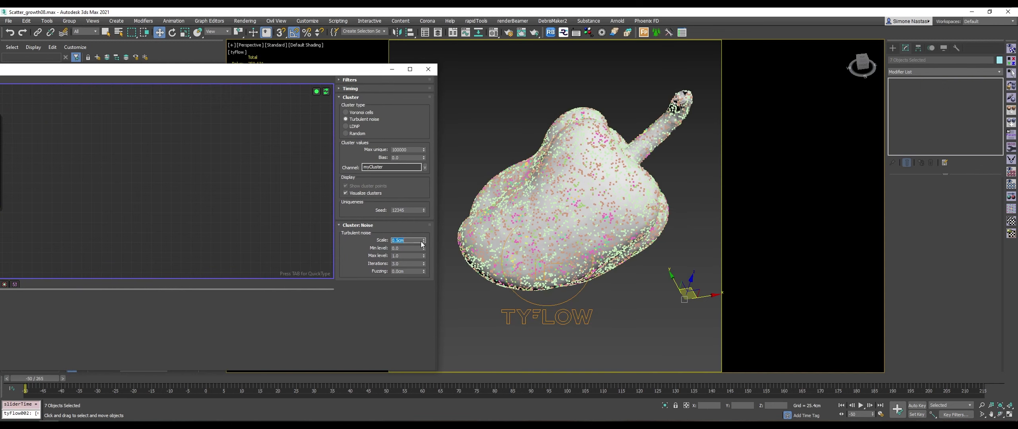
left_click_drag(422, 243, 419, 240)
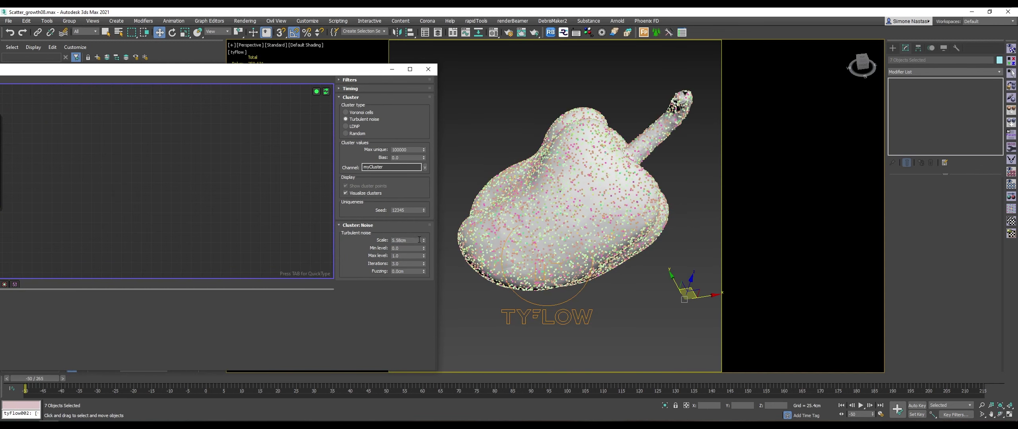
double_click(418, 240)
type(".2")
key("Return")
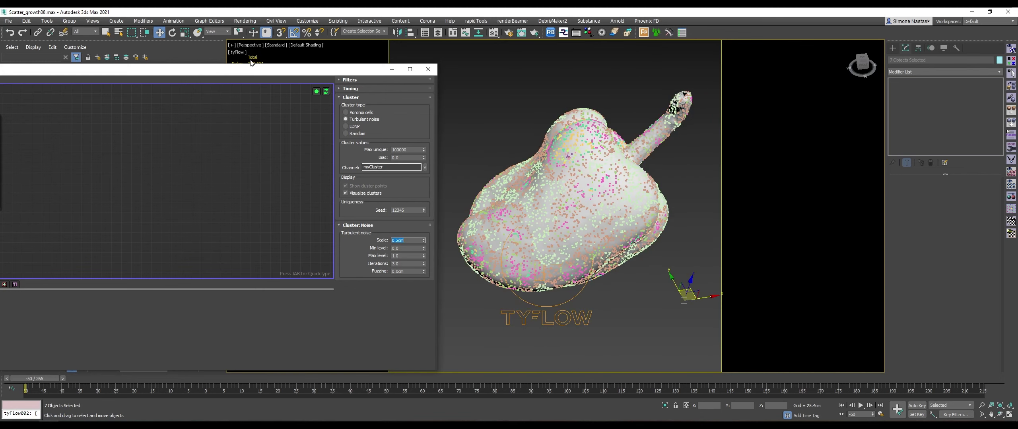
left_click_drag(199, 69, 297, 74)
left_click(57, 142)
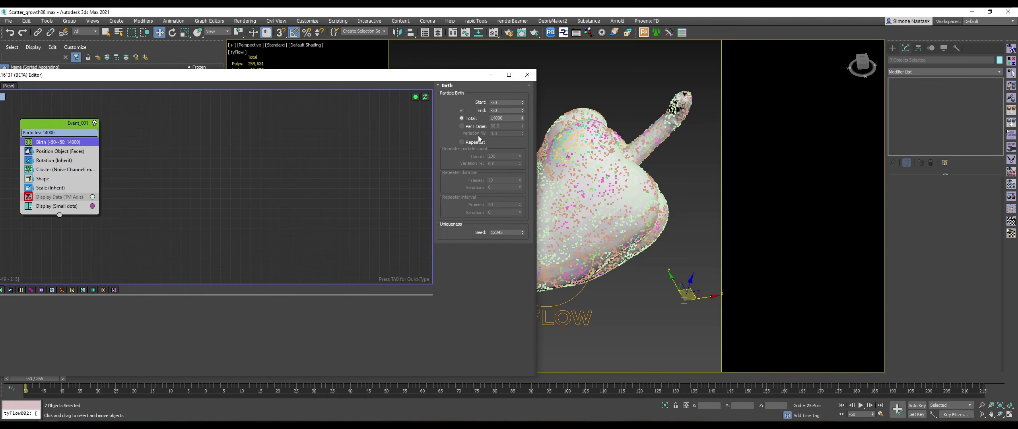
Set the Birth total to 140000 and start editing the Cluster noise scale toward 0.15cm.
left_click(506, 119)
type("0")
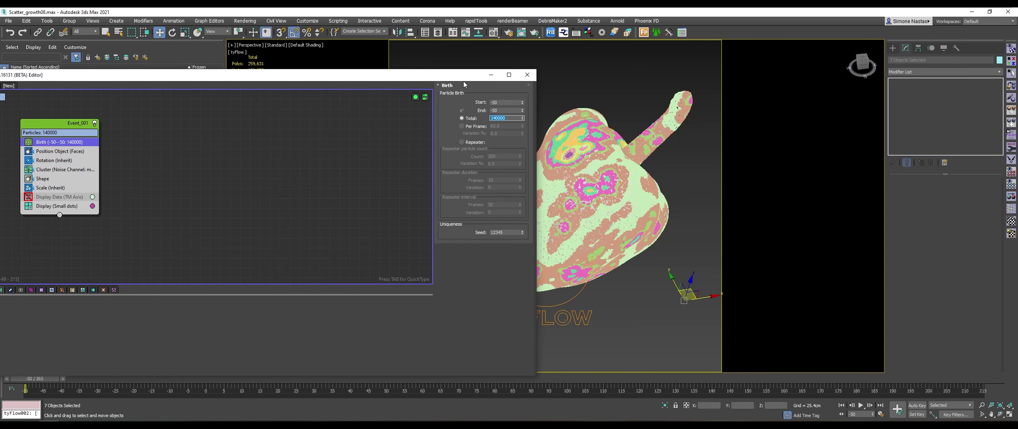
left_click_drag(438, 74, 333, 70)
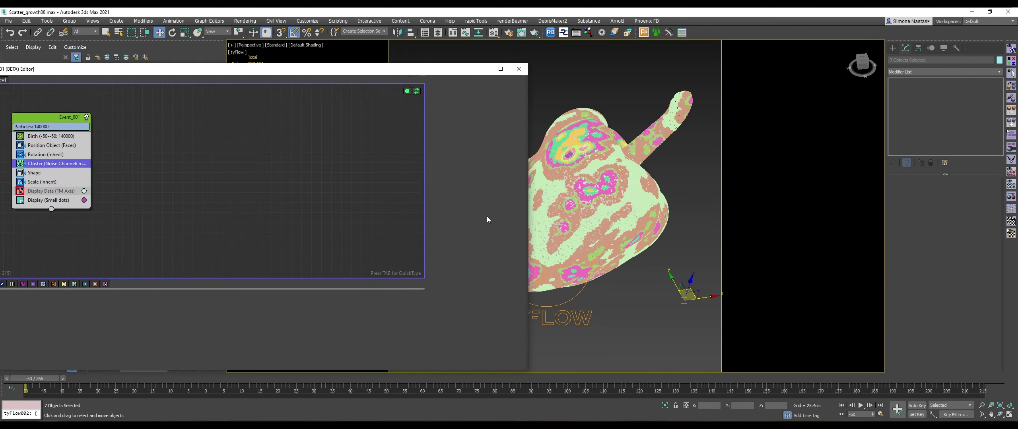
left_click_drag(450, 69, 276, 74)
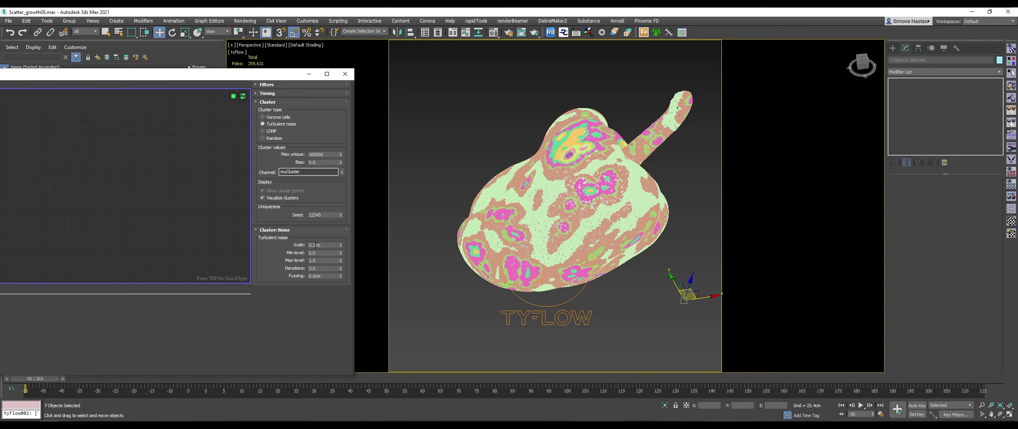
double_click(315, 245)
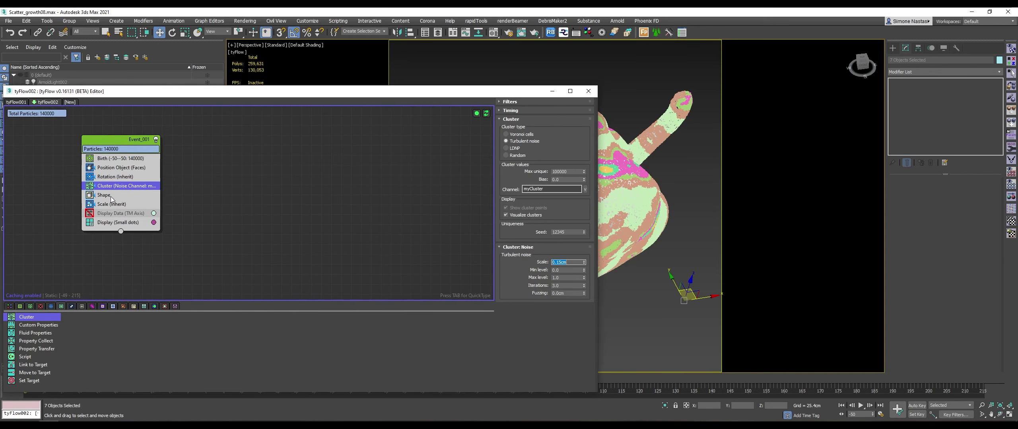
Set the Shape operator to pick shapes by index from custom float channel myCluster.
left_click(114, 199)
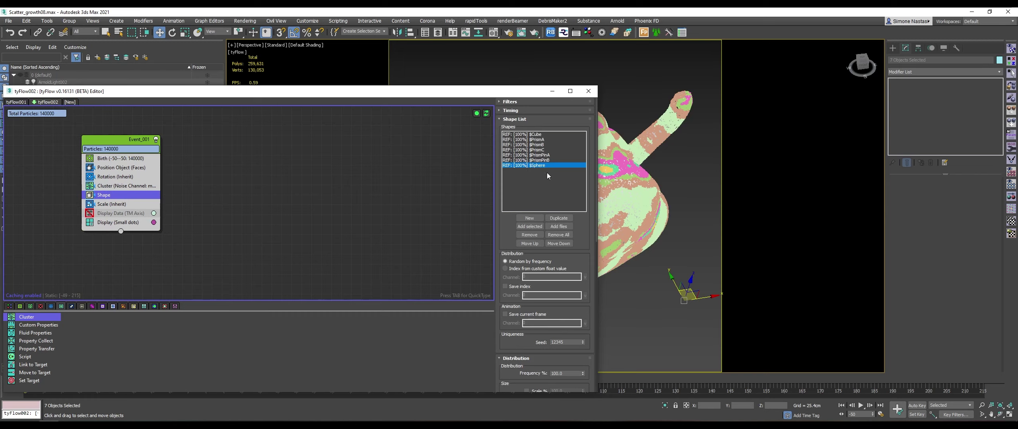
left_click(505, 268)
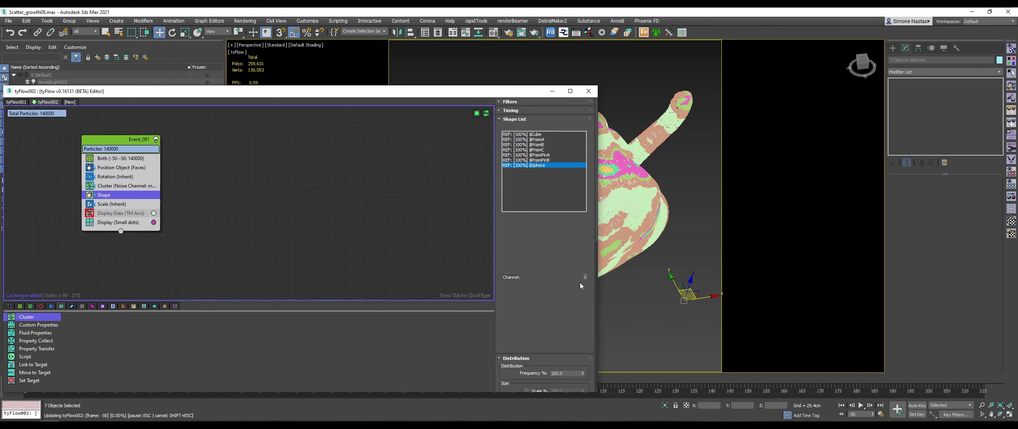
left_click(584, 277)
left_click(603, 291)
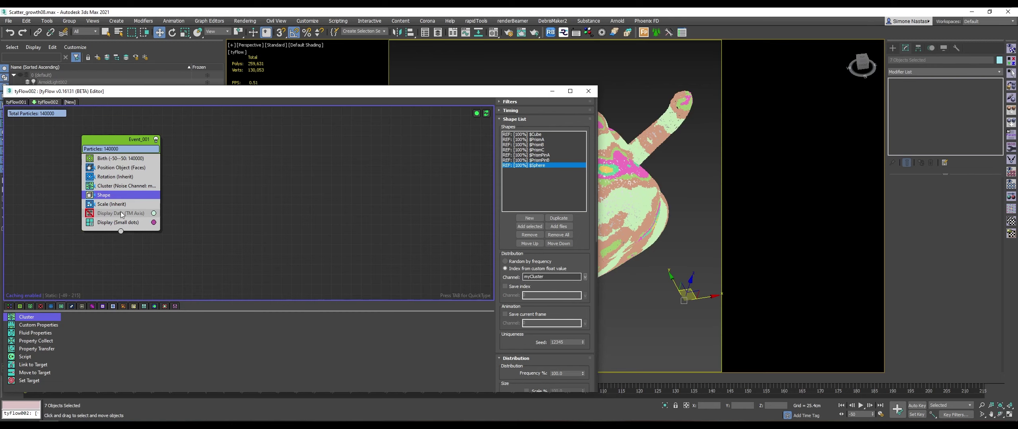
Enable Display Data showing each particle's Custom Float from channel myCluster.
left_click(121, 213)
left_click(90, 213)
scroll(572, 338, "down", 2)
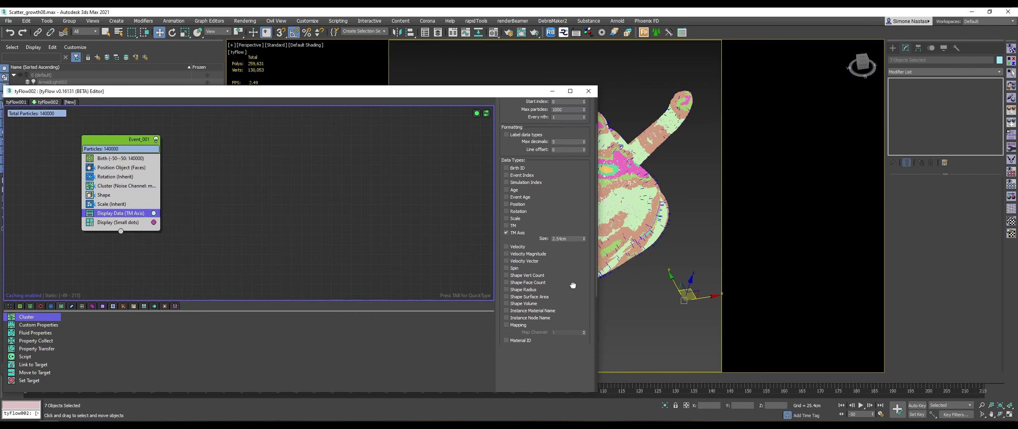
scroll(573, 191, "down", 4)
scroll(567, 227, "down", 3)
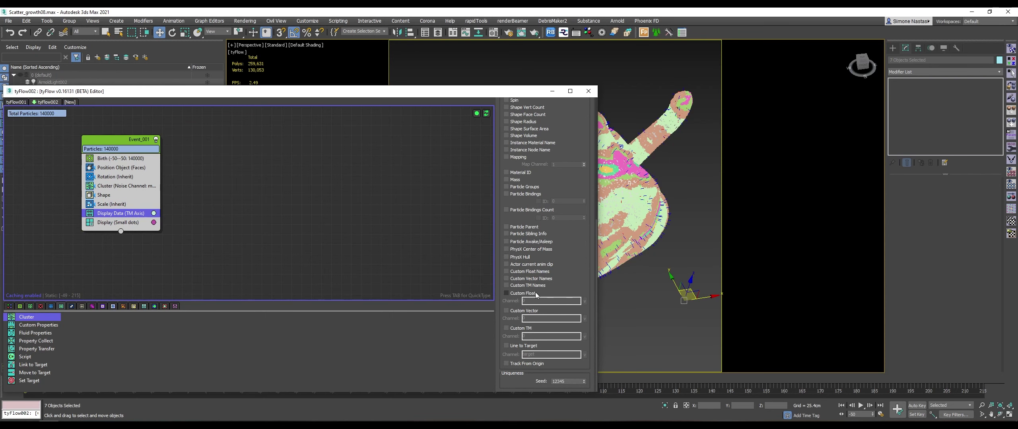
left_click(506, 293)
left_click(584, 301)
left_click(593, 313)
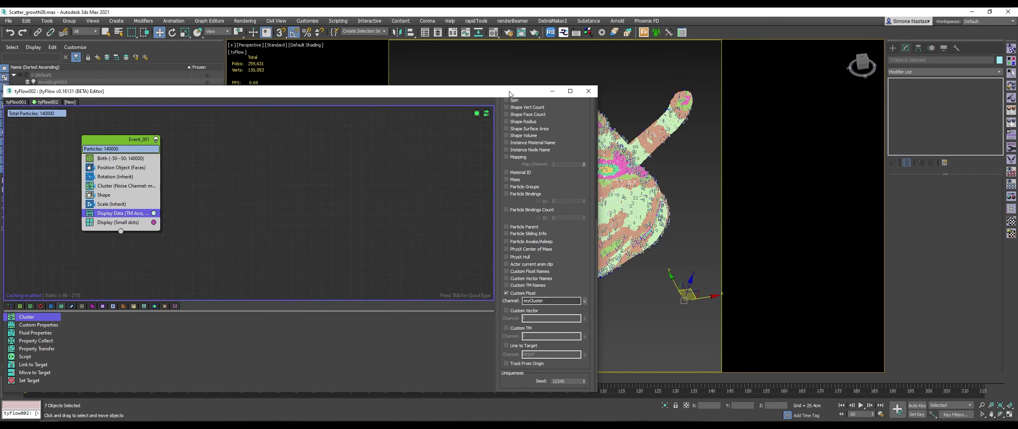
Check the cluster-labelled pepper while reviewing the Cluster and Shape settings.
left_click_drag(509, 94, 327, 102)
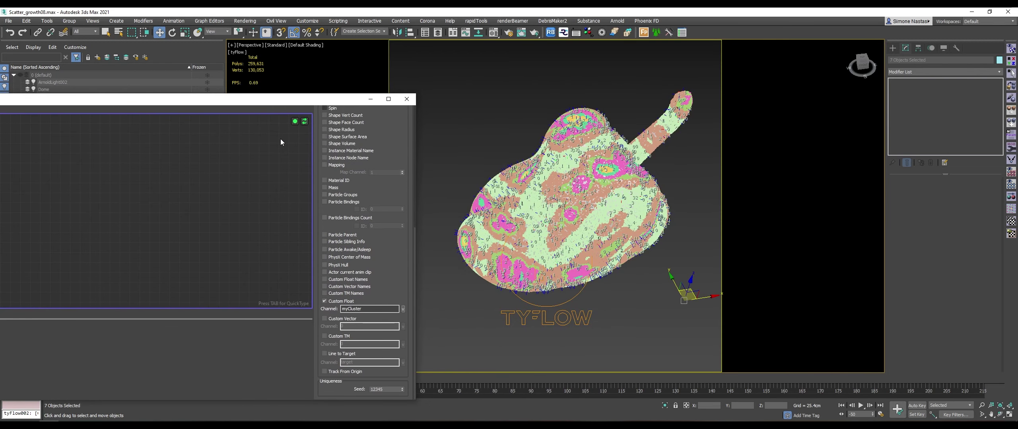
left_click_drag(296, 100, 547, 99)
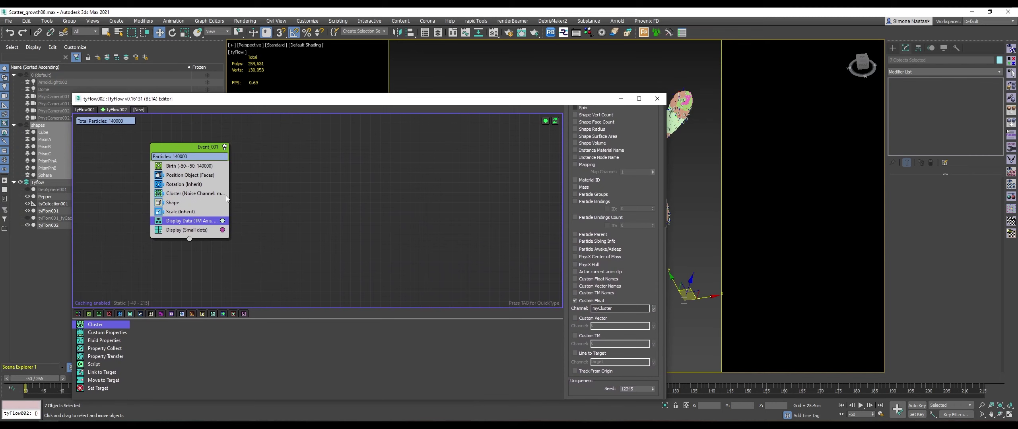
left_click(199, 195)
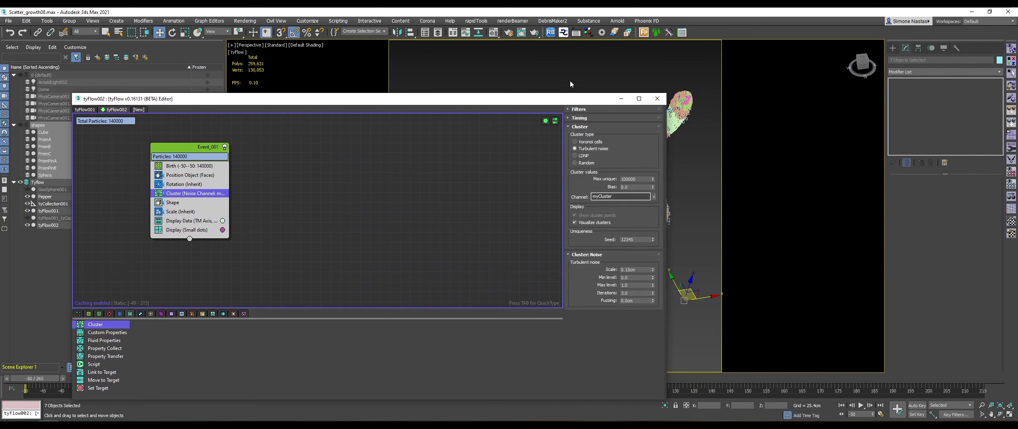
left_click_drag(582, 103, 588, 66)
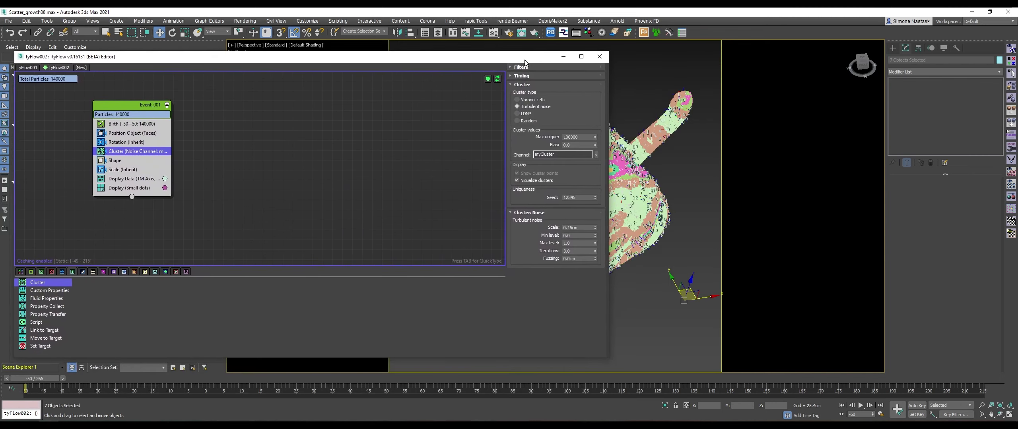
left_click(180, 166)
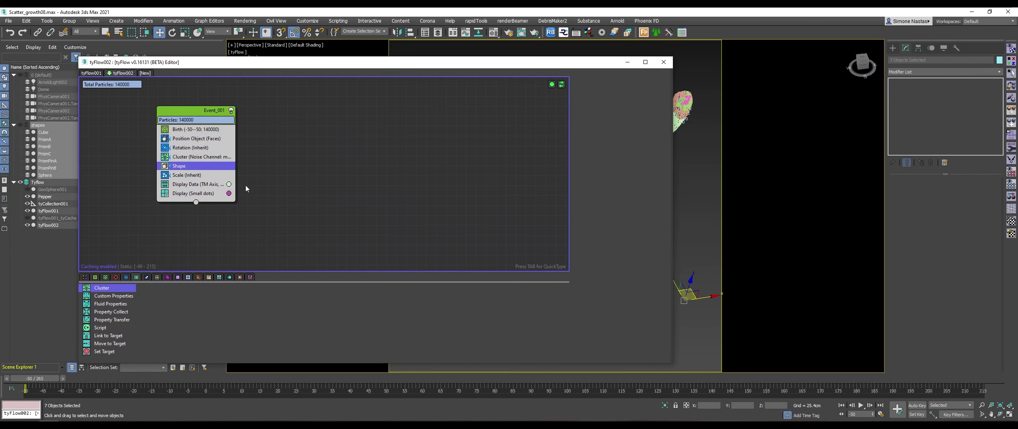
left_click_drag(606, 67, 441, 91)
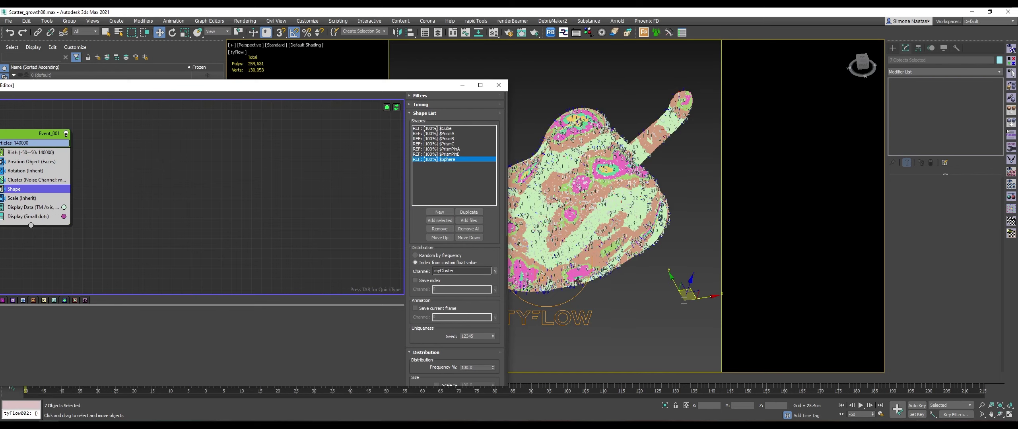
left_click_drag(417, 86, 488, 88)
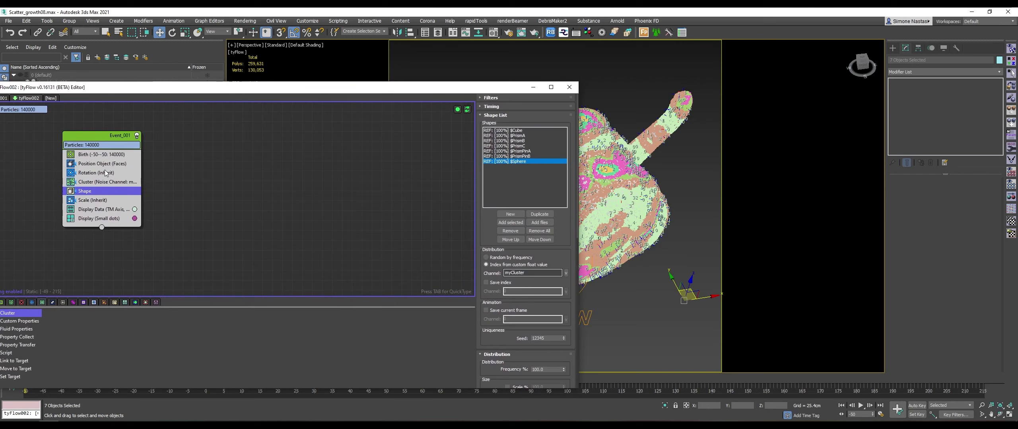
Disable the Display Data operator and Hold the scene.
left_click(70, 209)
left_click(93, 219)
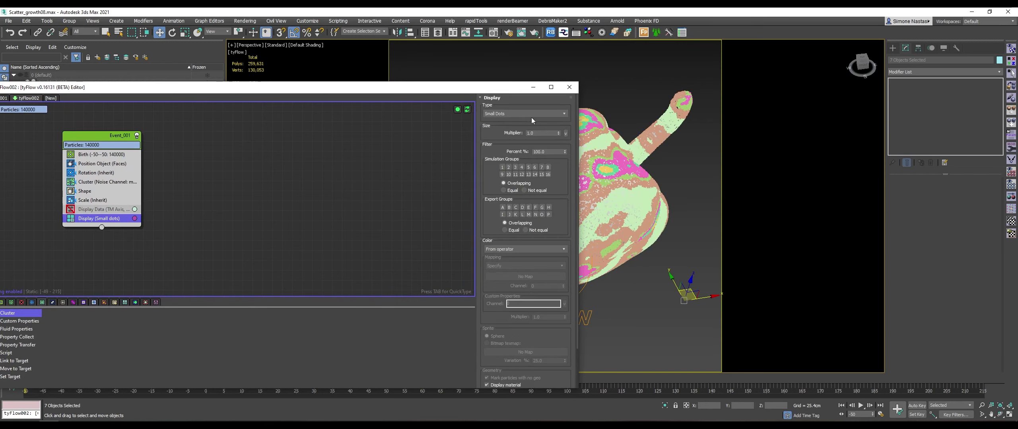
left_click(524, 113)
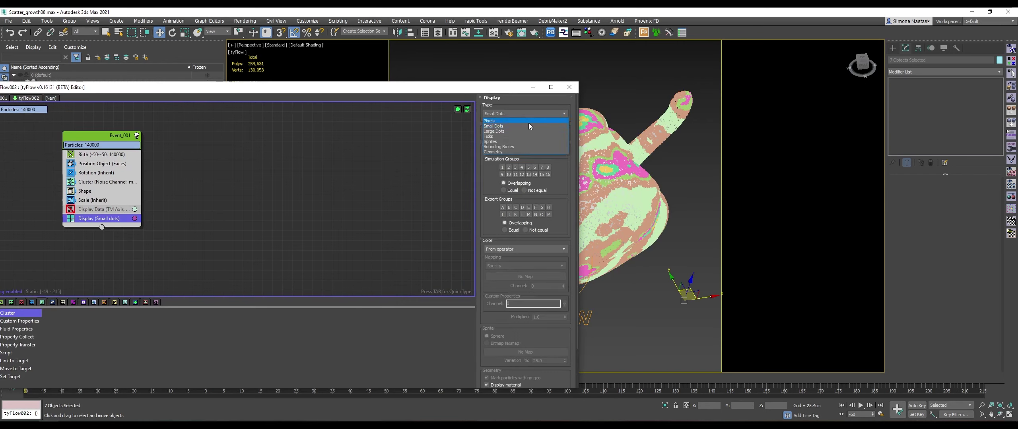
left_click(471, 92)
left_click(31, 54)
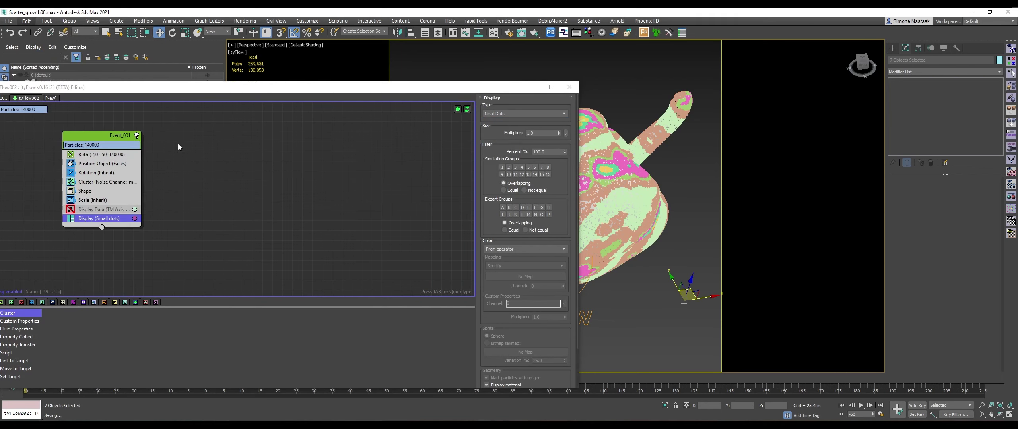
Set the Display operator's Type to Geometry and zoom to inspect the magenta shapes.
left_click(526, 114)
left_click(509, 153)
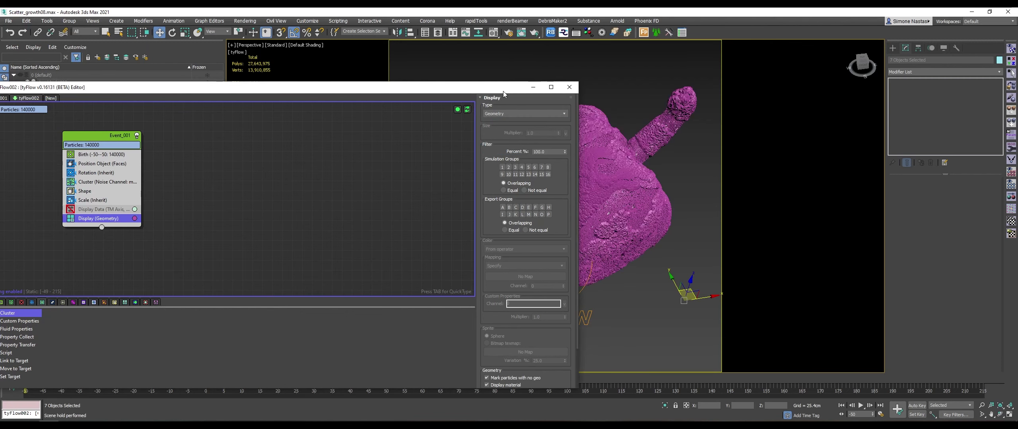
left_click_drag(493, 92, 390, 70)
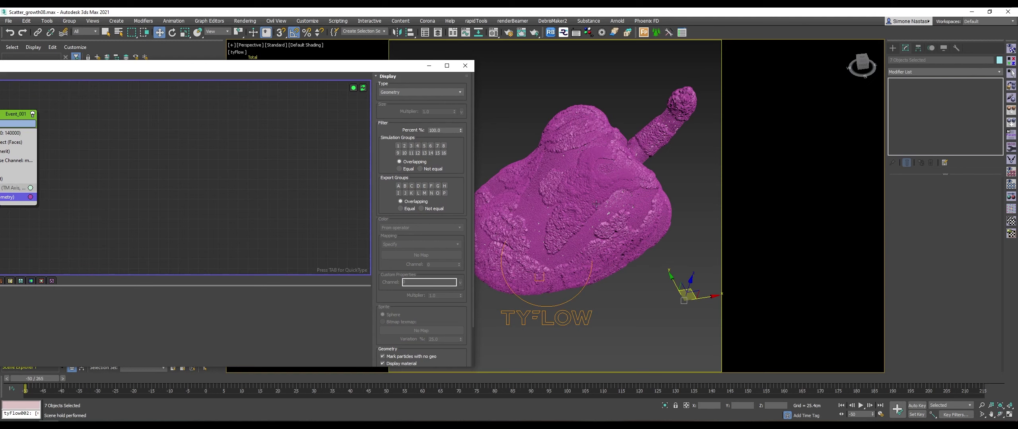
scroll(593, 206, "up", 2)
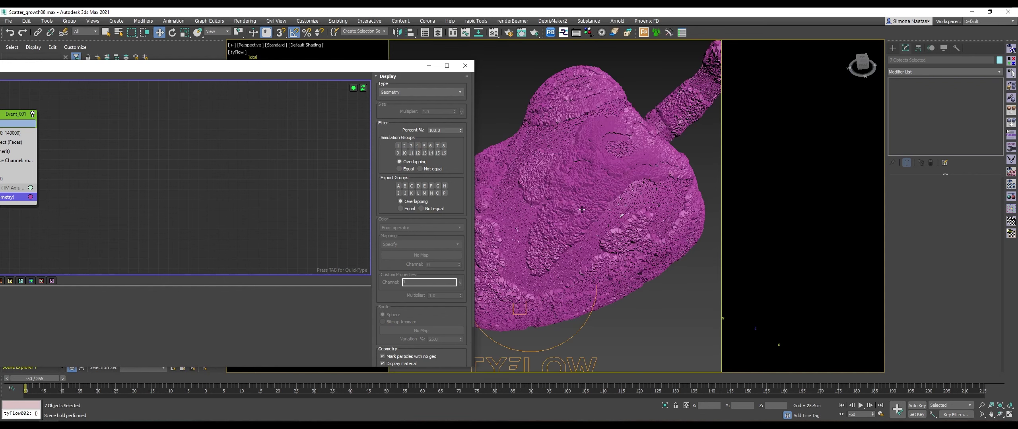
scroll(588, 207, "up", 3)
scroll(582, 209, "up", 3)
scroll(582, 210, "down", 3)
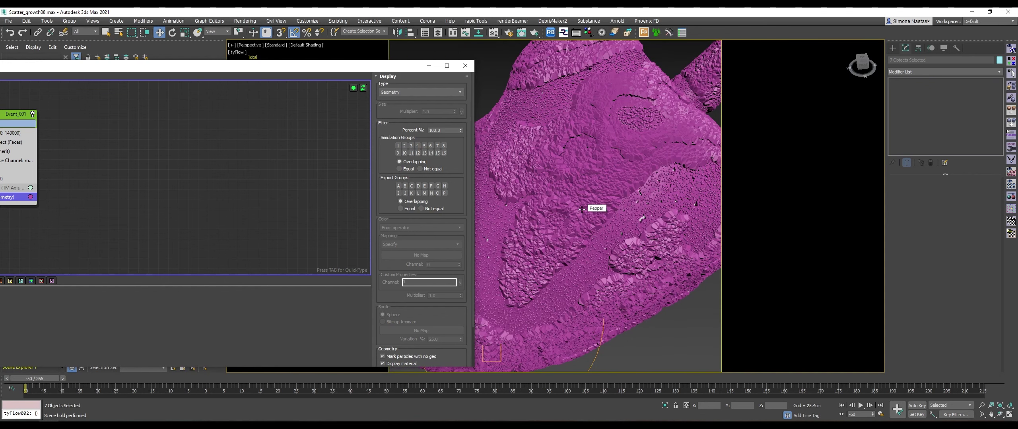
scroll(581, 209, "down", 3)
scroll(568, 190, "down", 3)
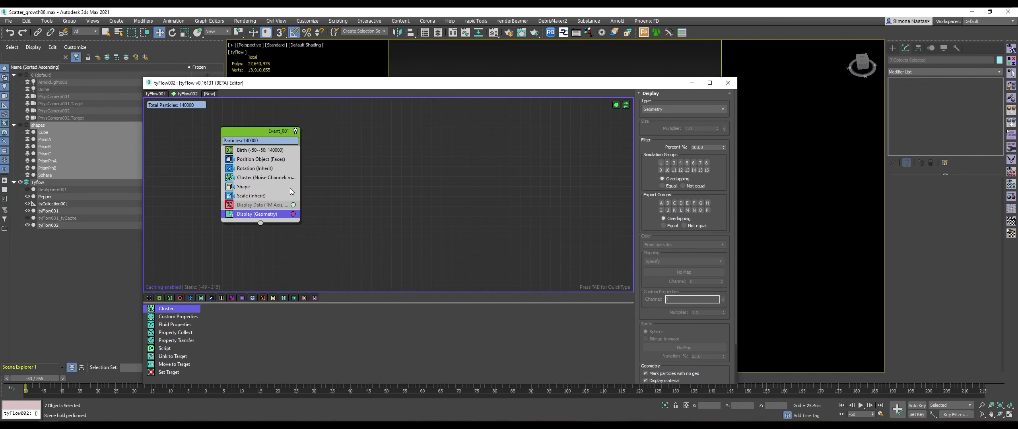
Check the crystal-coated pepper, then restore the tyFlow editor showing Event_001 with Cluster settings open.
left_click(258, 178)
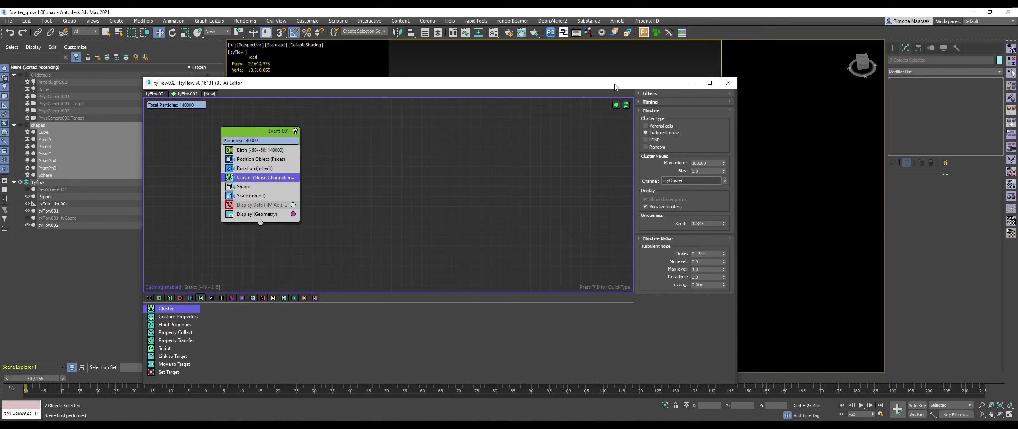
mouse_move(614, 87)
left_mouse_down()
mouse_move(629, 73)
mouse_move(297, 106)
left_mouse_up()
scroll(620, 174, "up", 5)
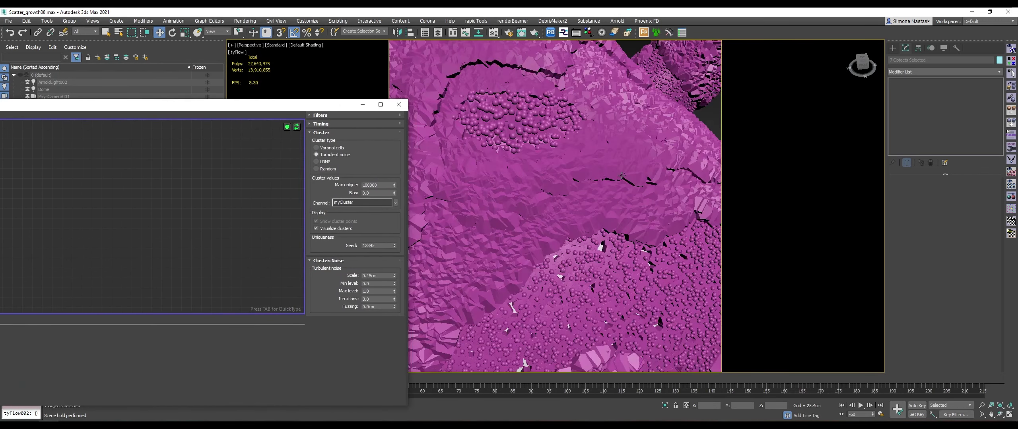
scroll(618, 179, "up", 3)
scroll(614, 191, "down", 4)
scroll(609, 208, "down", 3)
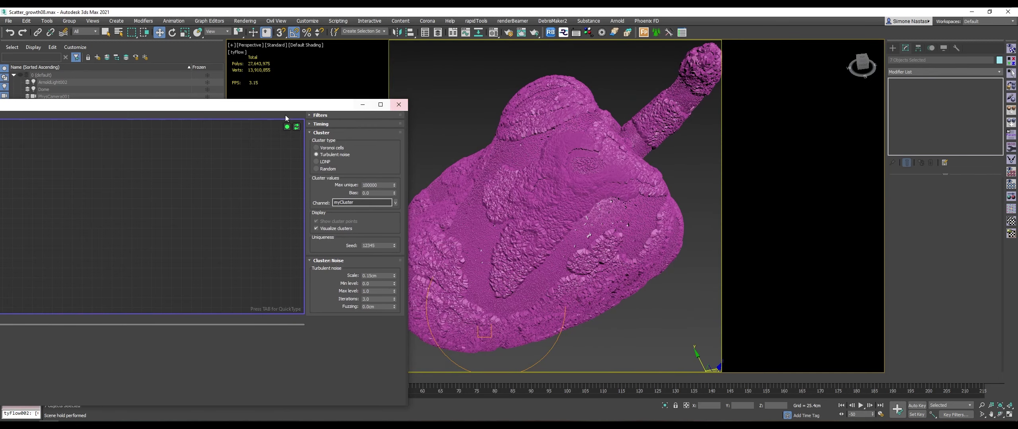
left_click_drag(264, 108, 292, 98)
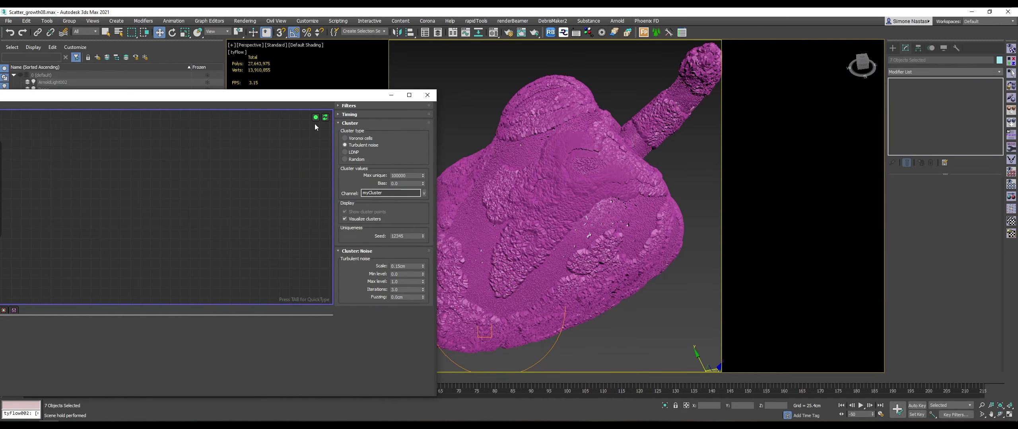
left_click_drag(306, 99, 629, 106)
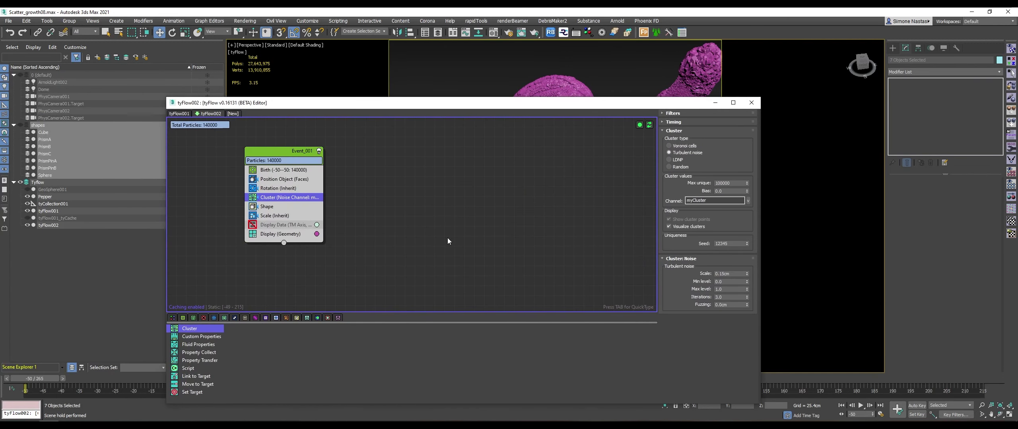
Pause the simulation and insert a Fuse mesh operator below Scale (Inherit) in Event_001.
left_click(244, 318)
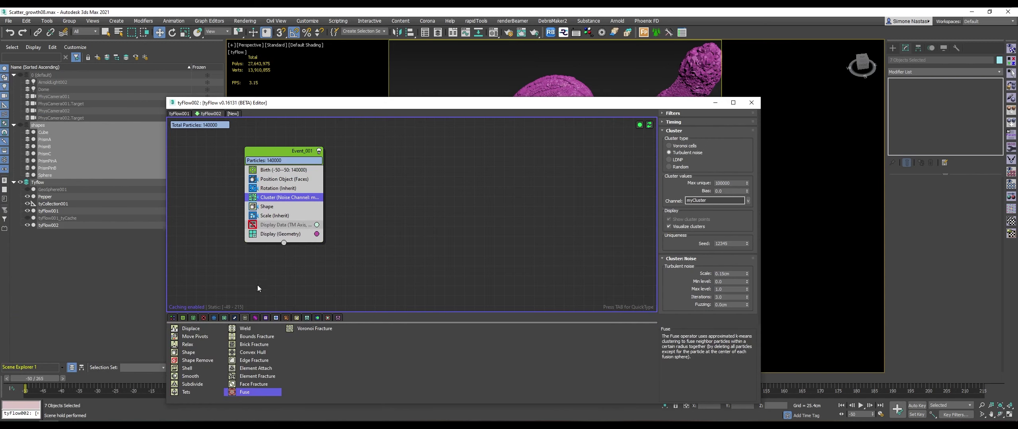
left_click(639, 125)
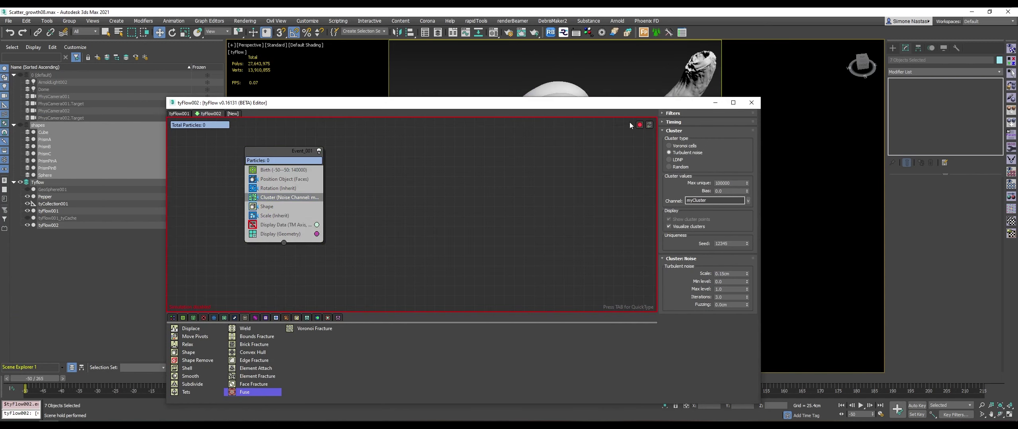
left_click_drag(242, 393, 285, 223)
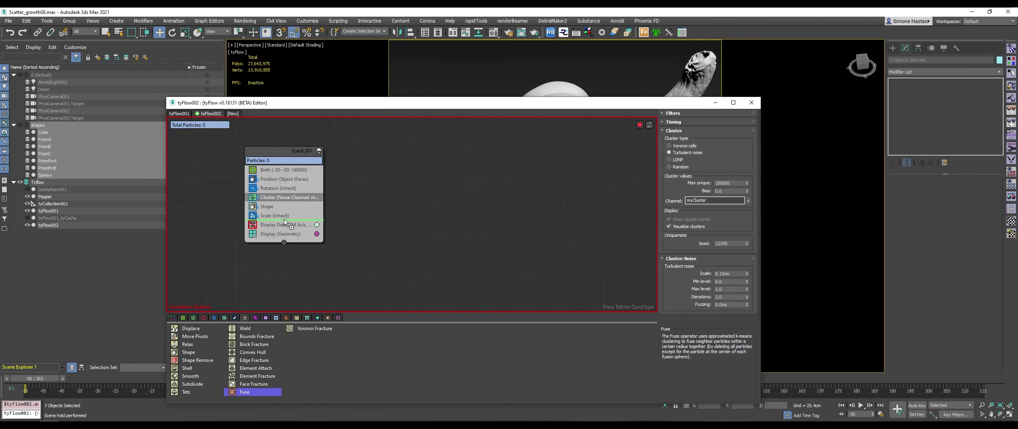
left_click_drag(284, 226, 284, 225)
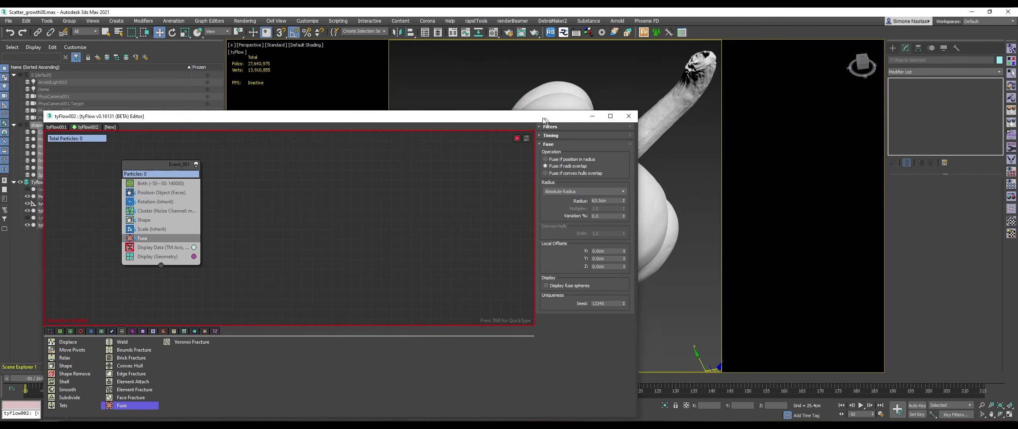
left_click_drag(670, 105, 424, 125)
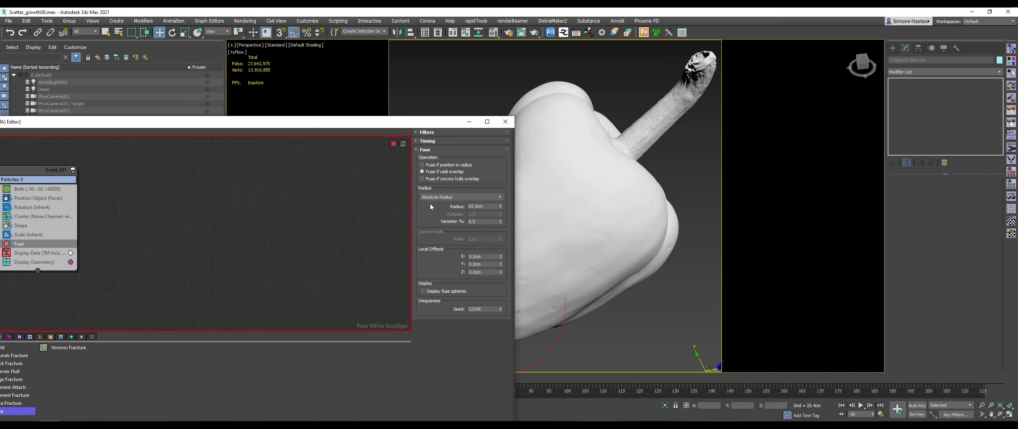
Set the Fuse Radius to Shape Radius and re-enable the simulation.
left_click(470, 196)
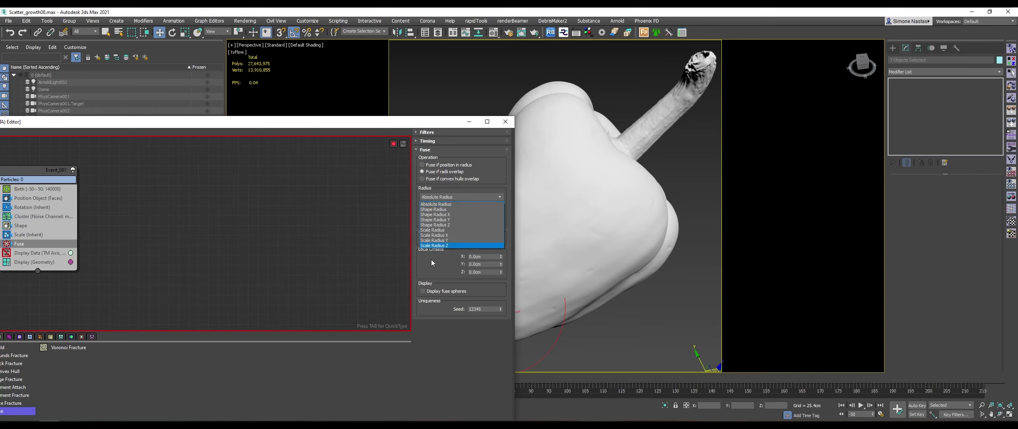
left_click(444, 210)
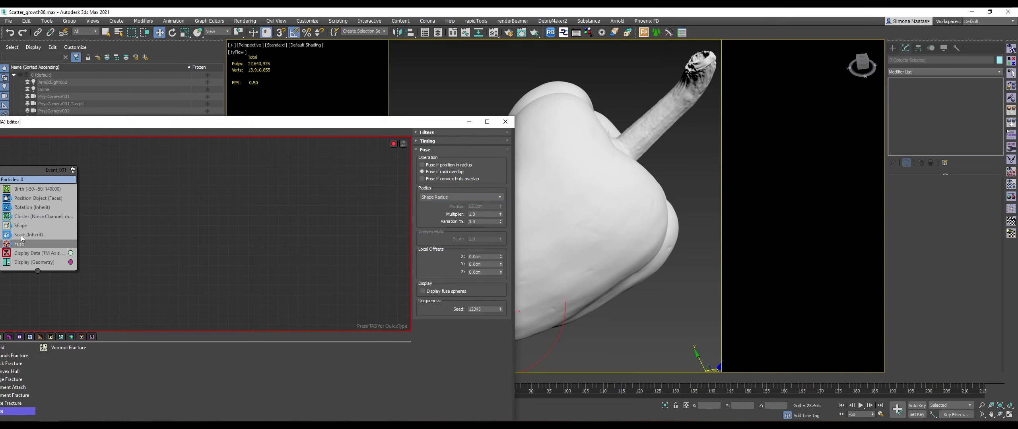
left_click(393, 144)
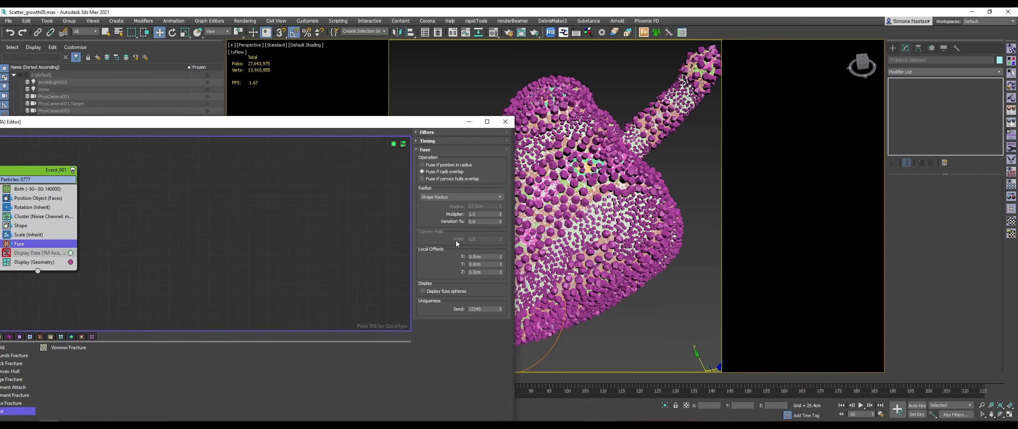
left_click_drag(442, 127, 326, 93)
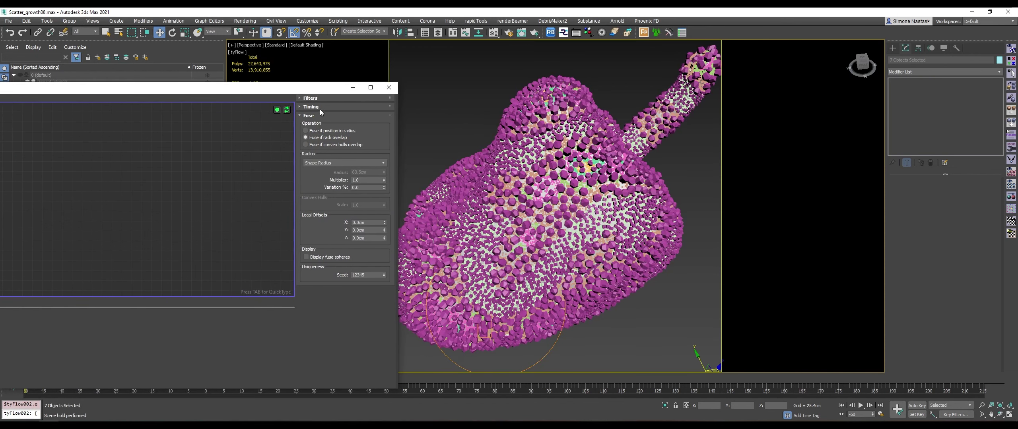
left_click_drag(312, 89, 579, 94)
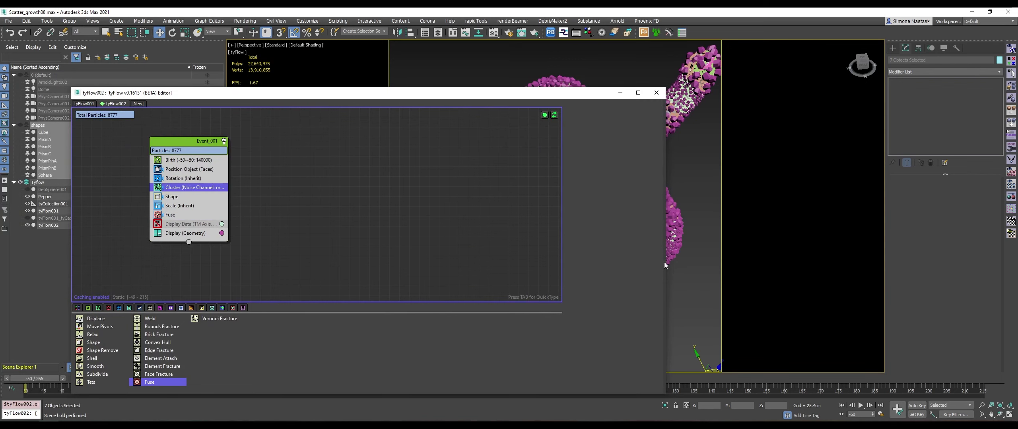
Orbit and zoom around the pepper to inspect the 8,777 evenly spaced crystals.
left_click(588, 218)
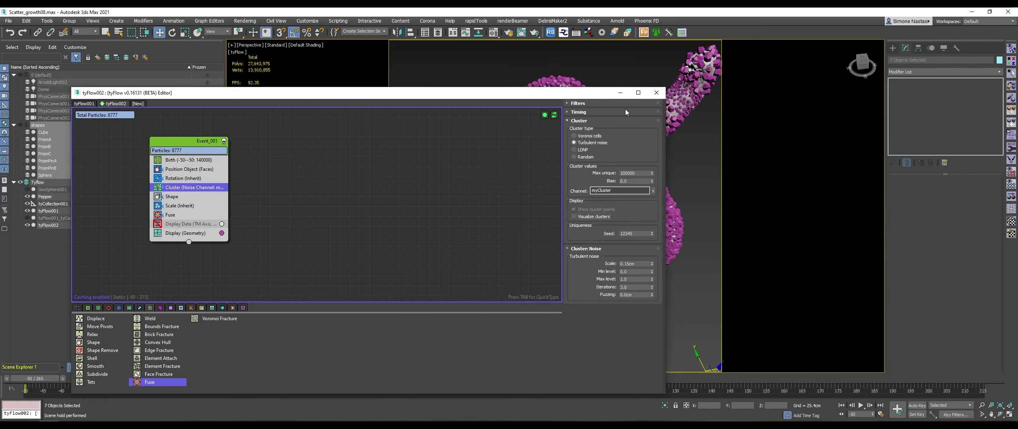
left_click_drag(589, 97, 292, 92)
scroll(541, 256, "down", 3)
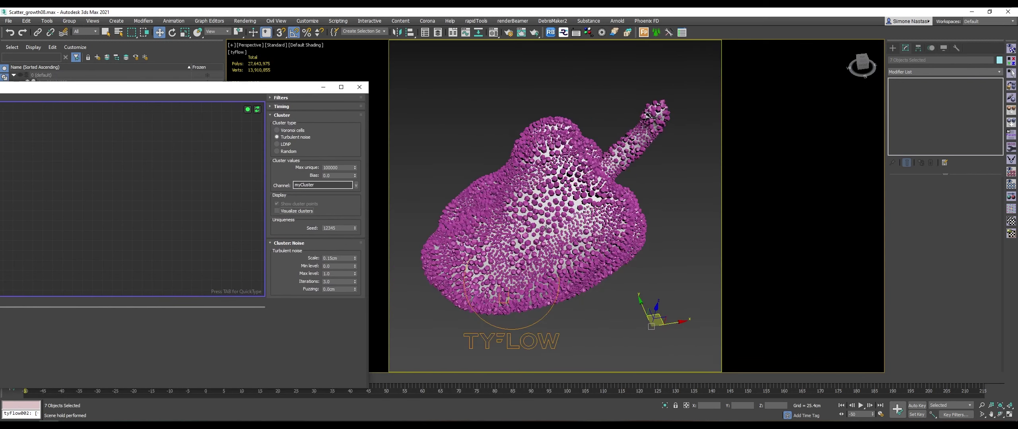
scroll(541, 256, "up", 3)
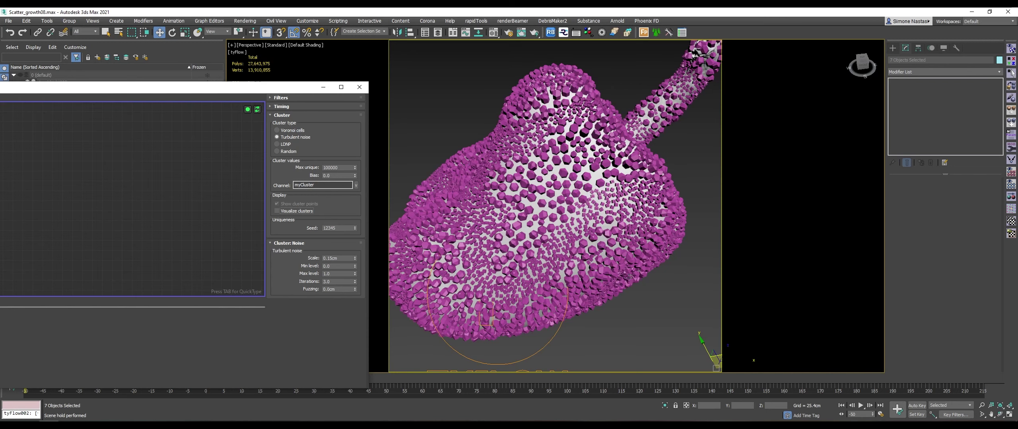
mouse_move(629, 278)
middle_mouse_down("alt")
mouse_move(522, 301)
mouse_move(564, 270)
middle_mouse_up("alt")
scroll(522, 301, "up", 3)
scroll(522, 301, "down", 3)
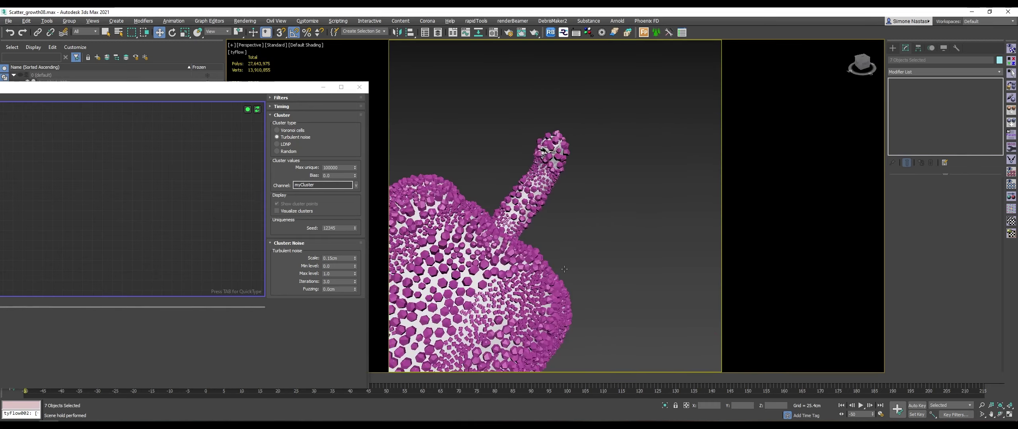
scroll(565, 269, "up", 2)
scroll(564, 269, "up", 2)
scroll(564, 269, "up", 2)
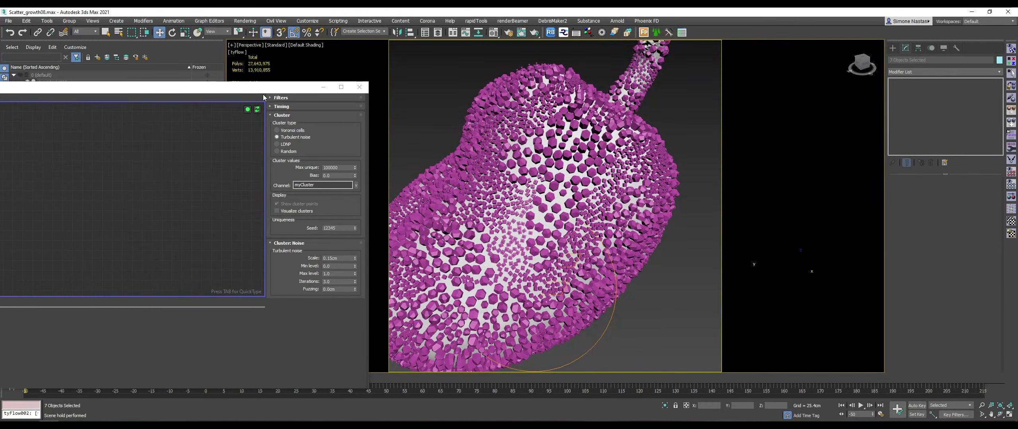
left_click_drag(263, 97, 291, 97)
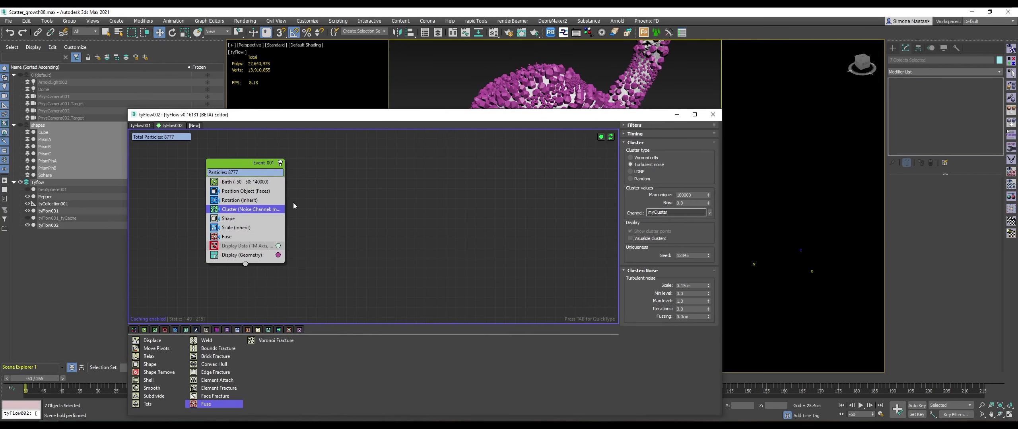
Try Scale (Inherit) Value X% of 10 and 30, then settle on 25%.
left_click(236, 230)
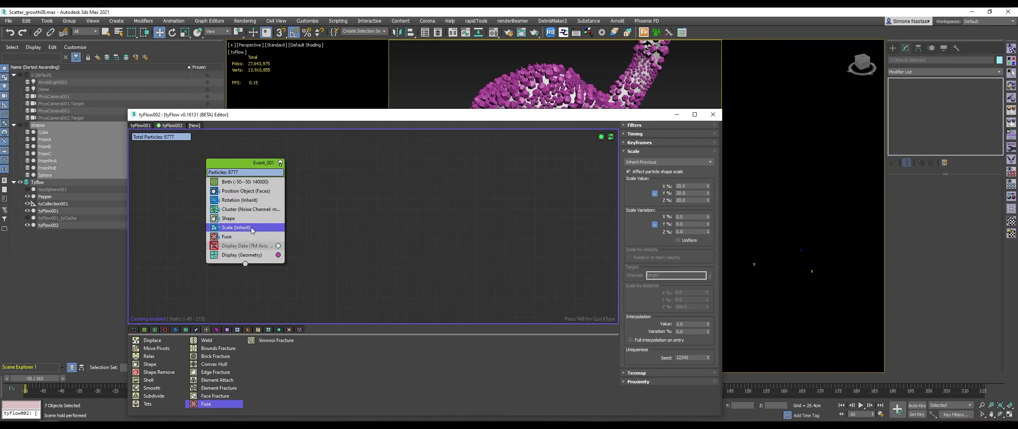
double_click(691, 186)
type("10")
key("Return")
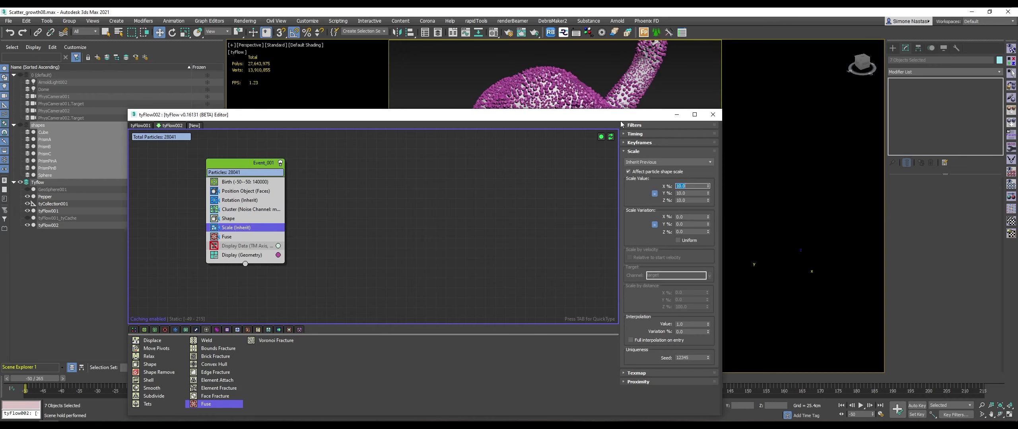
left_click_drag(621, 121, 320, 88)
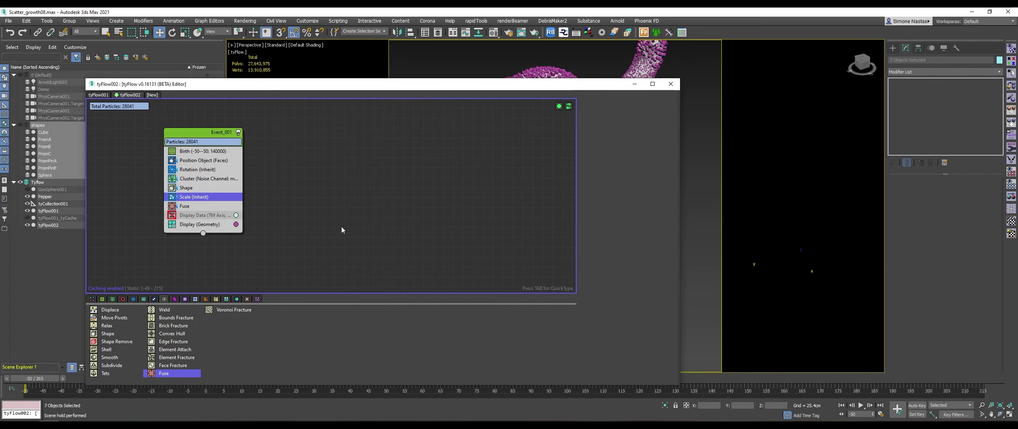
mouse_move(581, 85)
left_mouse_down()
mouse_move(362, 82)
mouse_move(419, 89)
left_mouse_up()
left_click(42, 200)
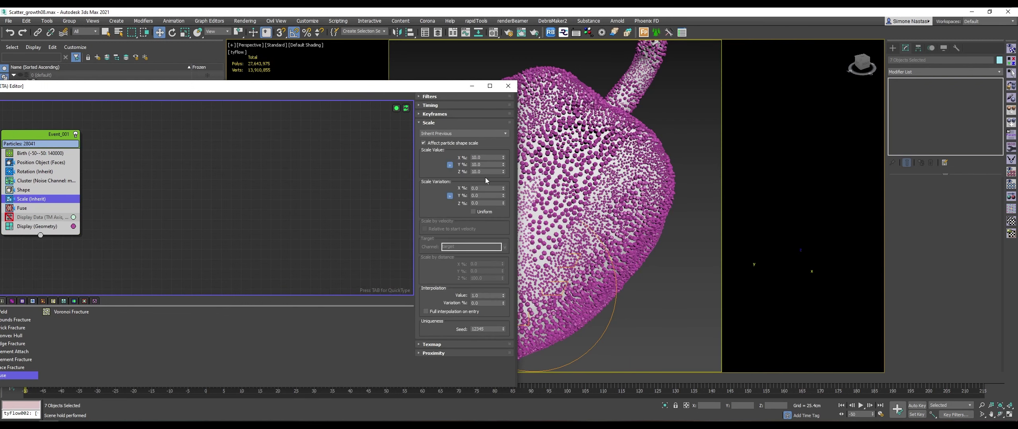
type("30")
key("Return")
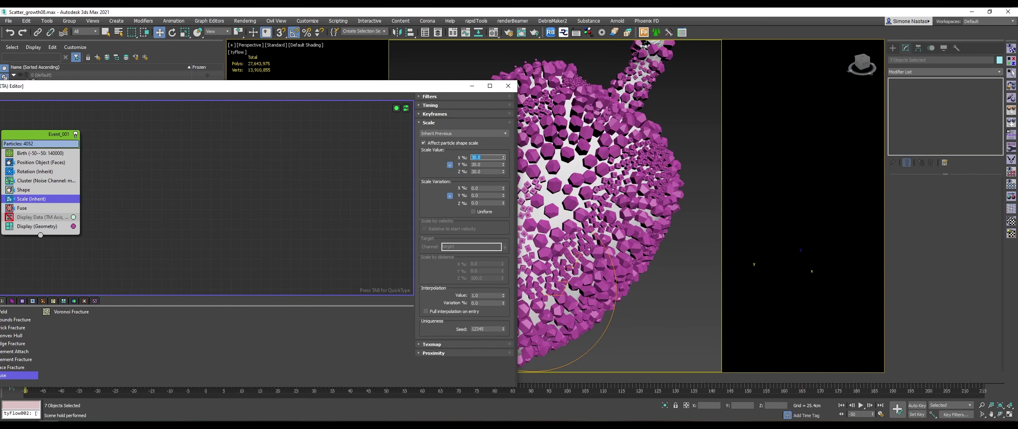
left_click_drag(448, 86, 310, 88)
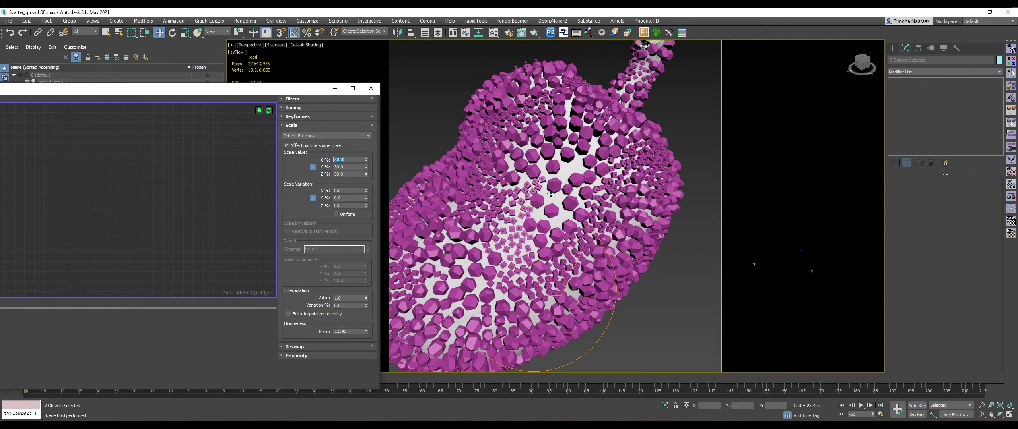
left_click_drag(294, 89, 570, 76)
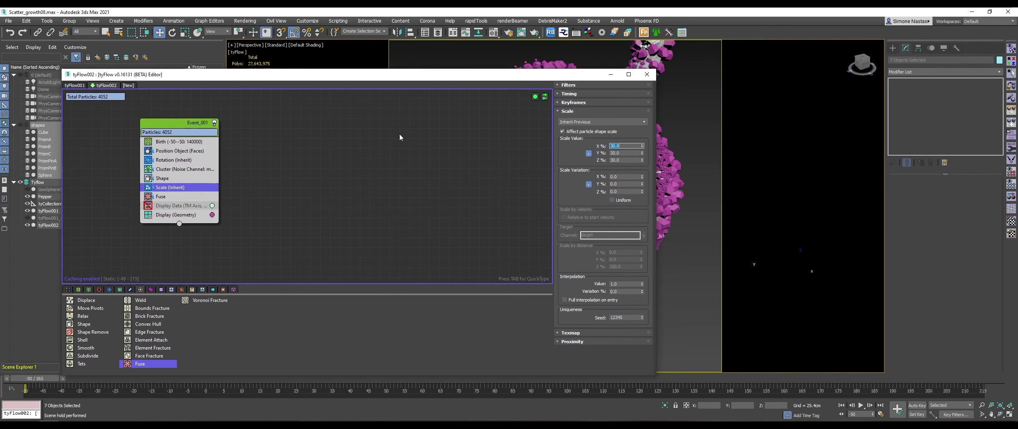
type("25")
key("Return")
Lower the Fuse Multiplier so the particle count rises to 11,189.
left_click(172, 197)
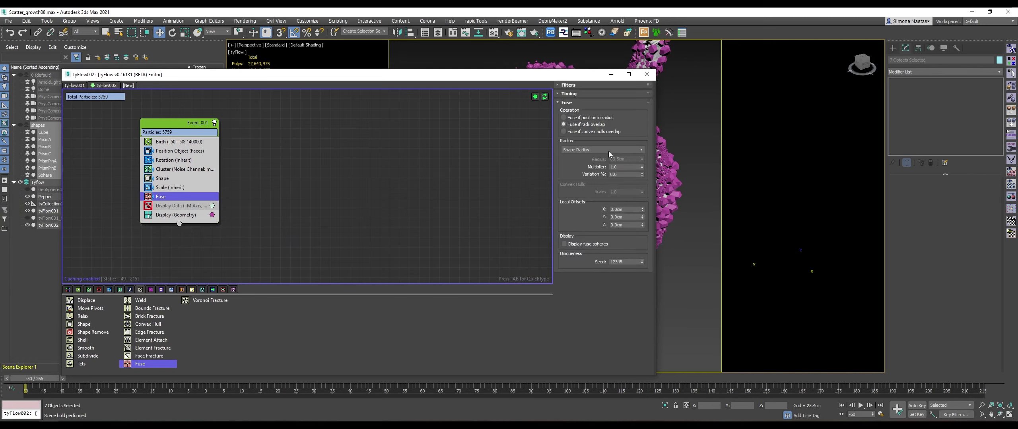
double_click(624, 167)
type("0.7")
mouse_move(584, 77)
left_mouse_down()
mouse_move(328, 82)
mouse_move(608, 81)
left_mouse_up()
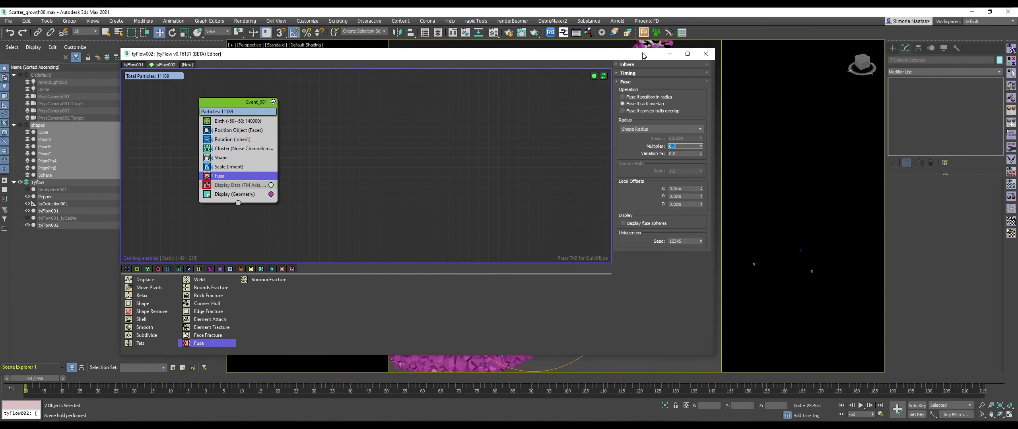
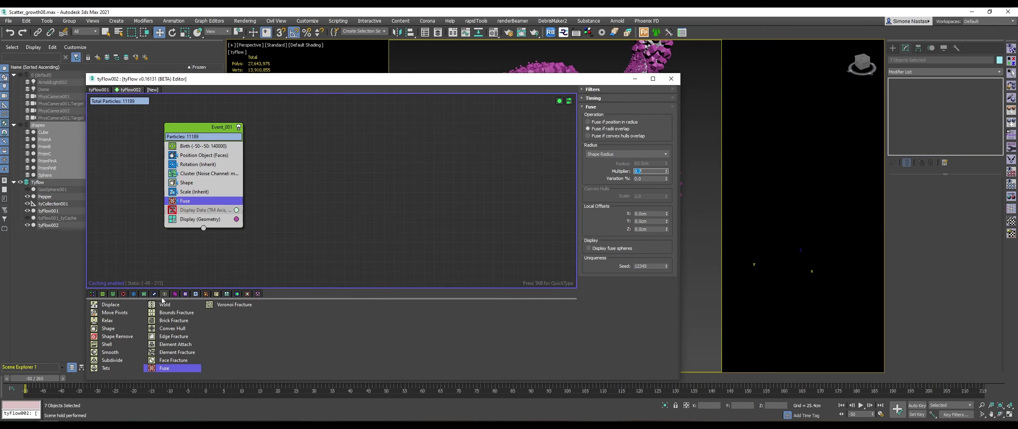
Add a Particle Physics operator from the Bind category into Event_001 below Fuse.
left_click(175, 293)
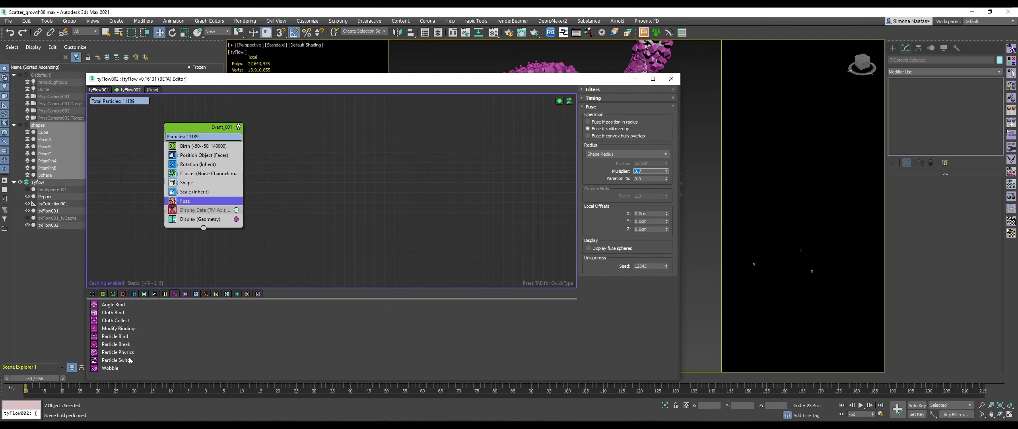
left_click_drag(130, 353, 138, 342)
left_click_drag(201, 208, 201, 210)
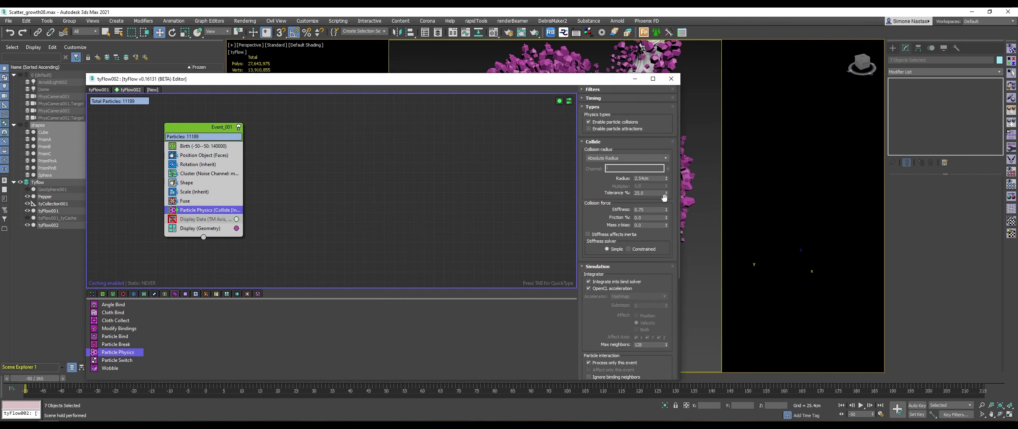
mouse_move(608, 79)
left_mouse_down()
mouse_move(579, 92)
mouse_move(405, 100)
left_mouse_up()
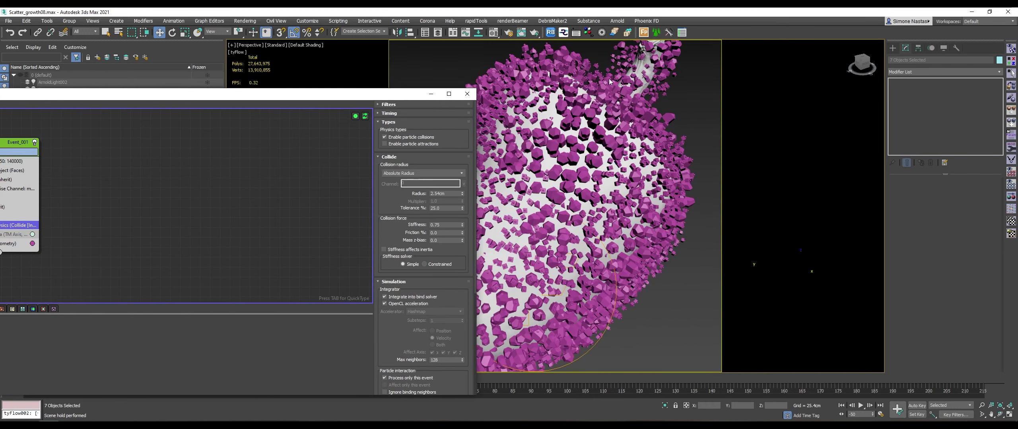
Set the Particle Physics collision radius to Shape Radius.
scroll(631, 53, "down", 5)
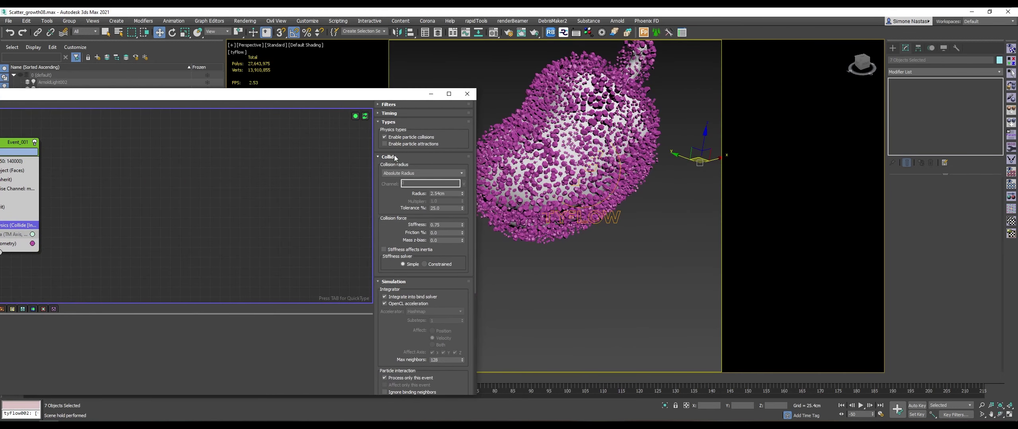
left_click(439, 174)
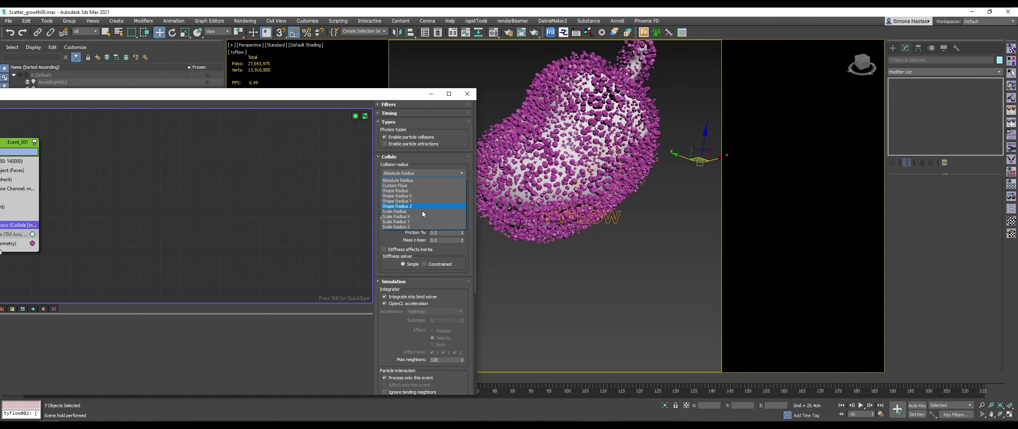
left_click(415, 190)
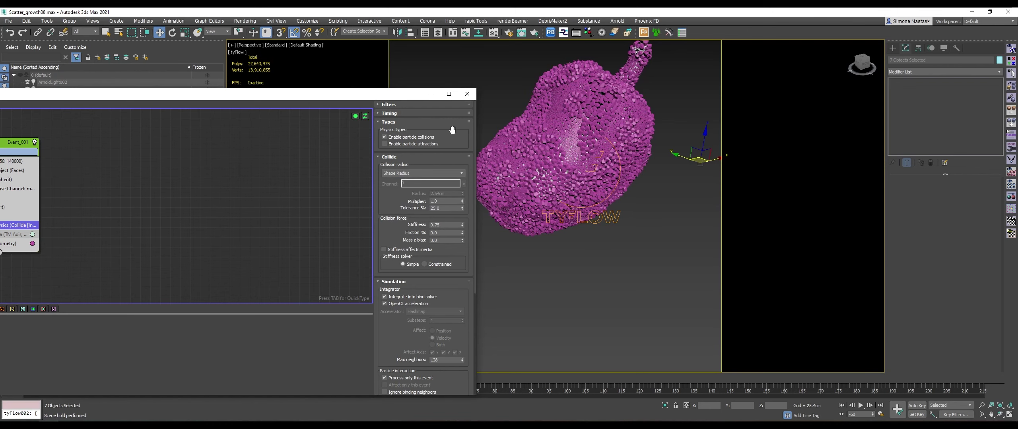
mouse_move(385, 99)
left_mouse_down()
mouse_move(449, 103)
mouse_move(532, 61)
left_mouse_up()
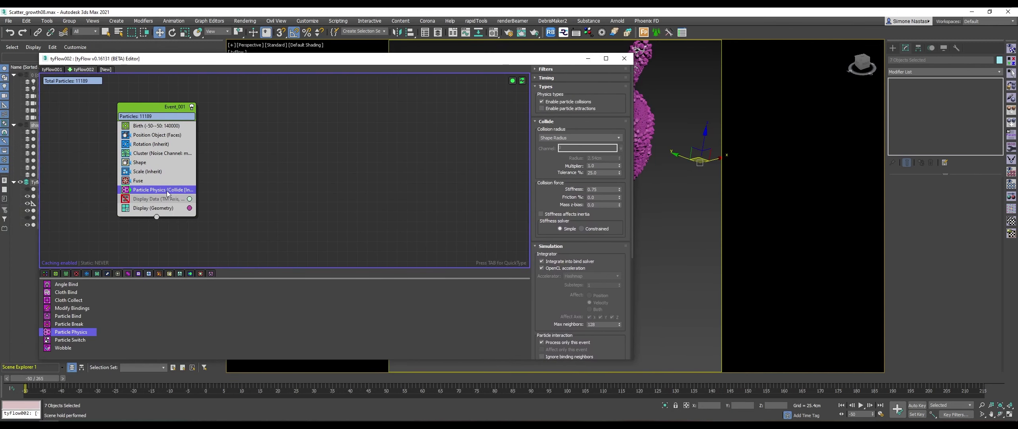
Scrub the simulation back toward frame -46 with the particle editor moved aside.
left_click(93, 380)
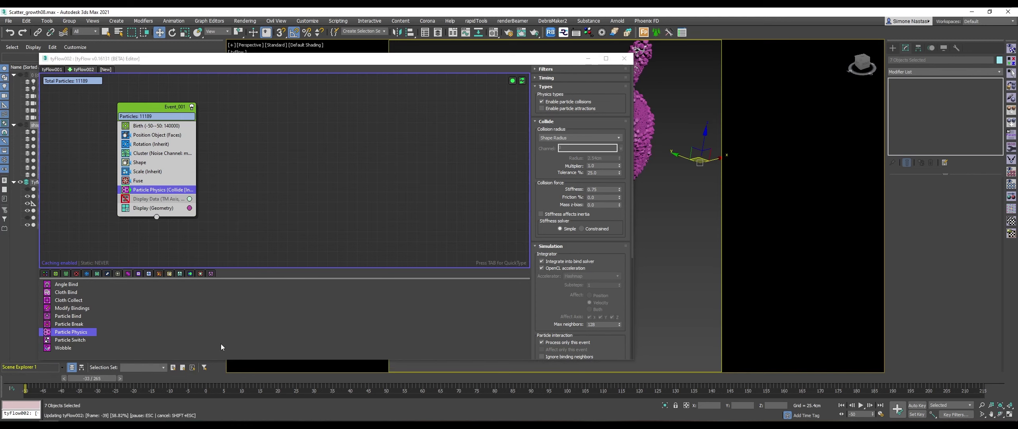
left_click_drag(516, 58, 315, 59)
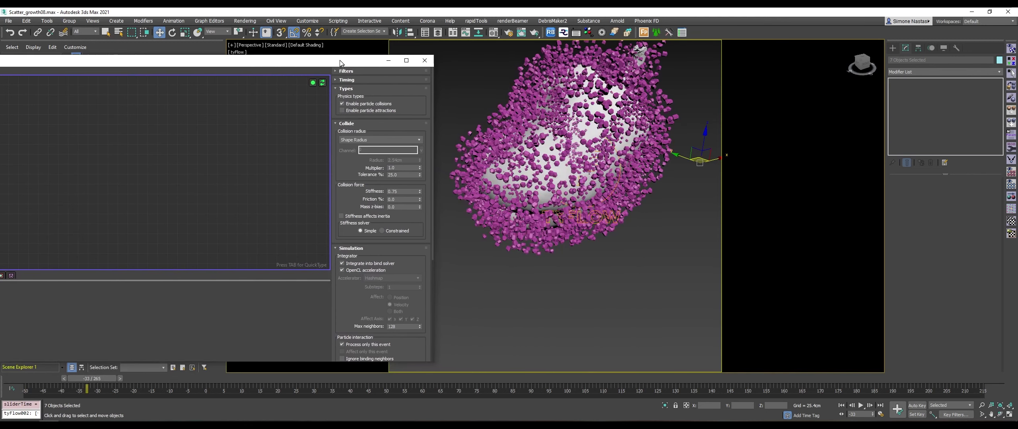
left_click(78, 383)
left_click_drag(78, 382, 41, 393)
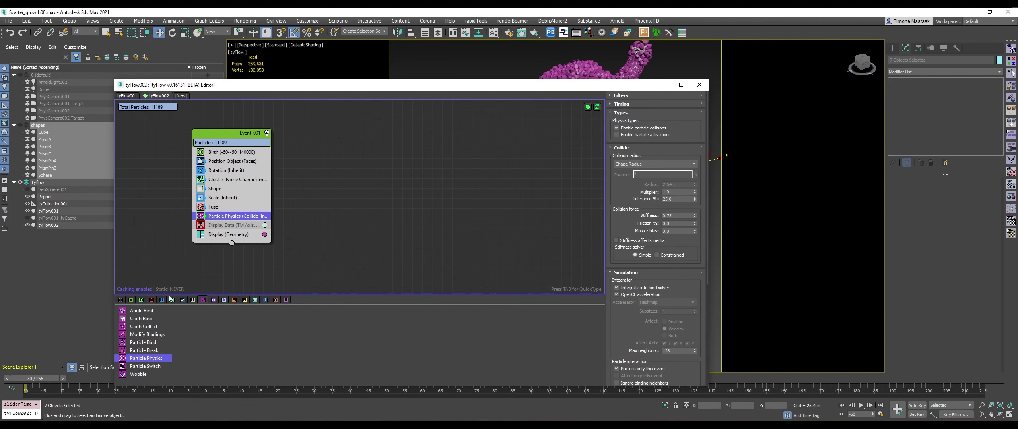
Add an Object Bind operator from the Force category into Event_001 below Fuse.
left_click(172, 299)
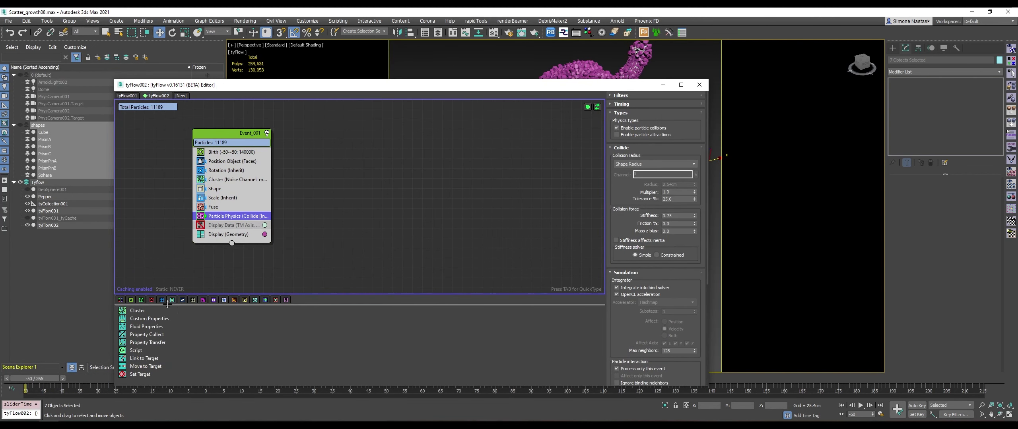
left_click(162, 301)
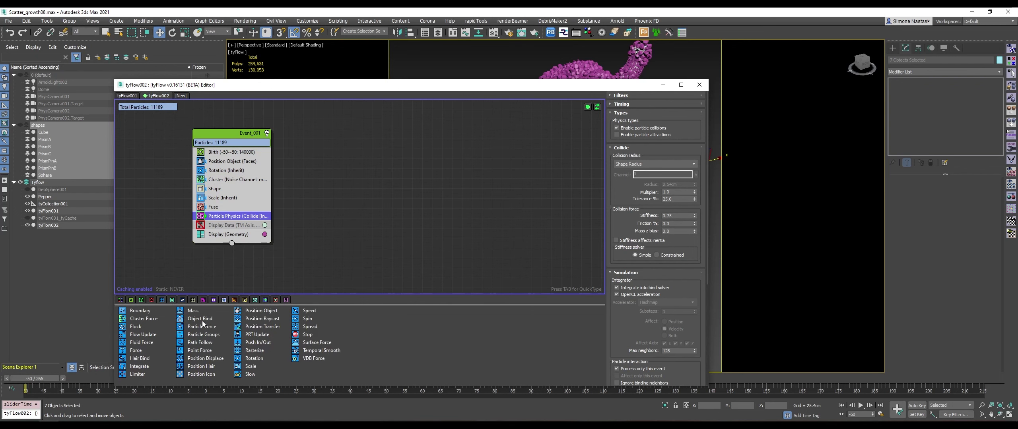
left_click_drag(202, 322, 218, 215)
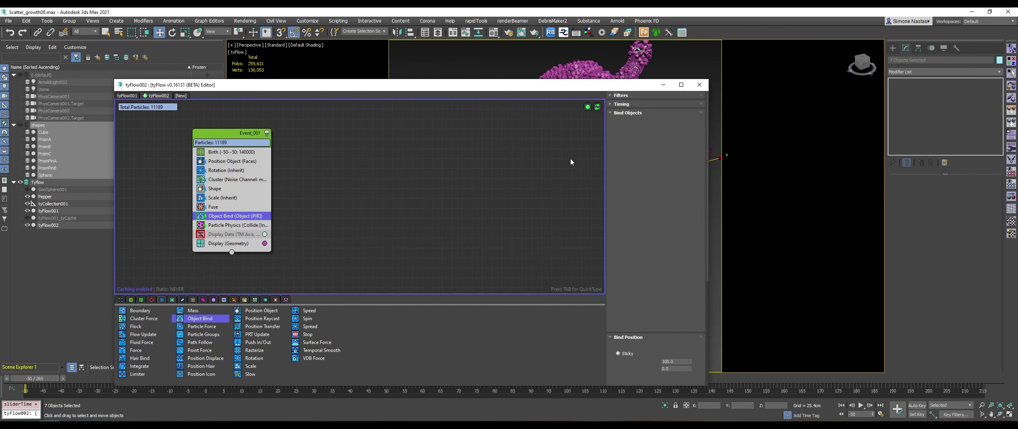
Bind to tyCollection001 using Lock to Surface, Snap To Surface on and Friction % at 0.
left_click(631, 241)
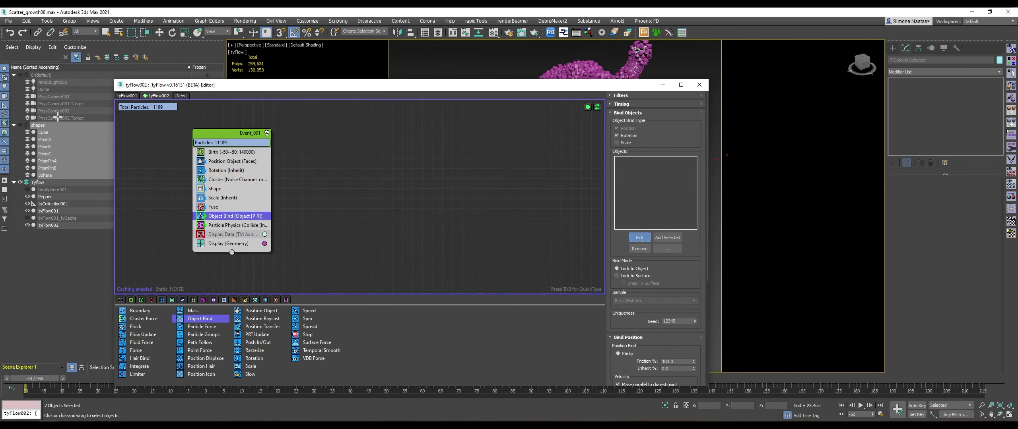
left_click(53, 204)
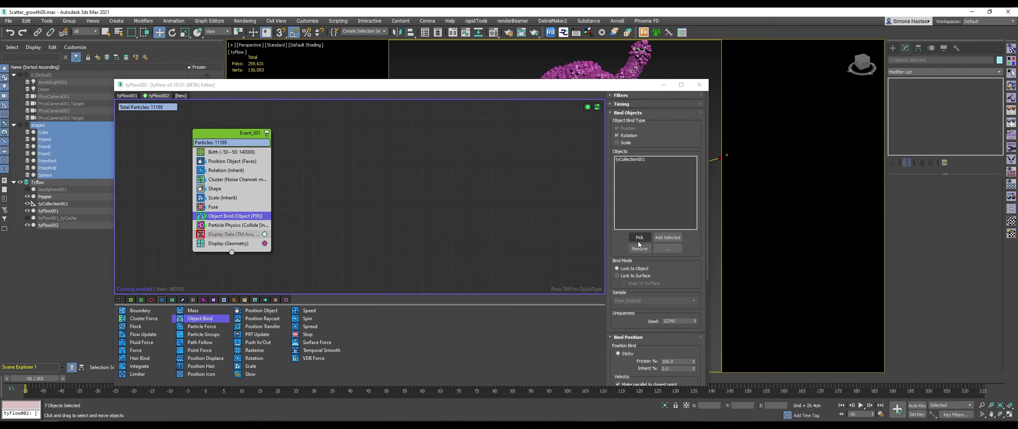
left_click(636, 276)
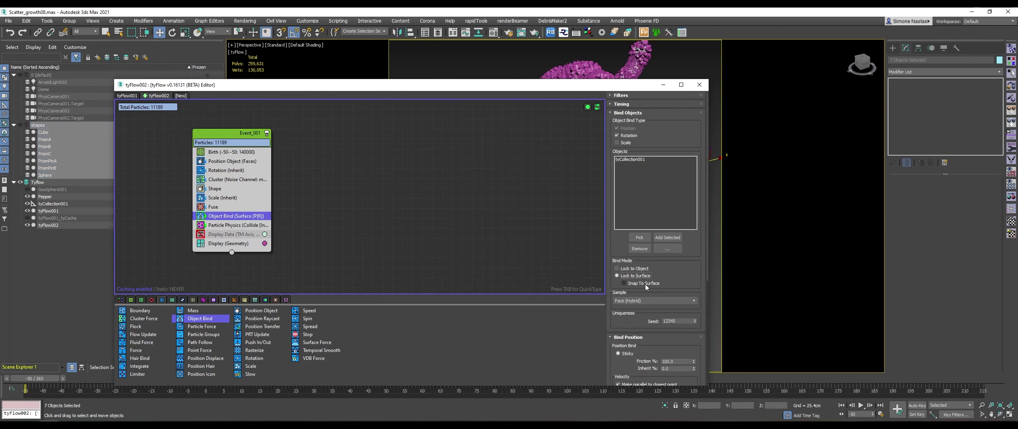
left_click(625, 284)
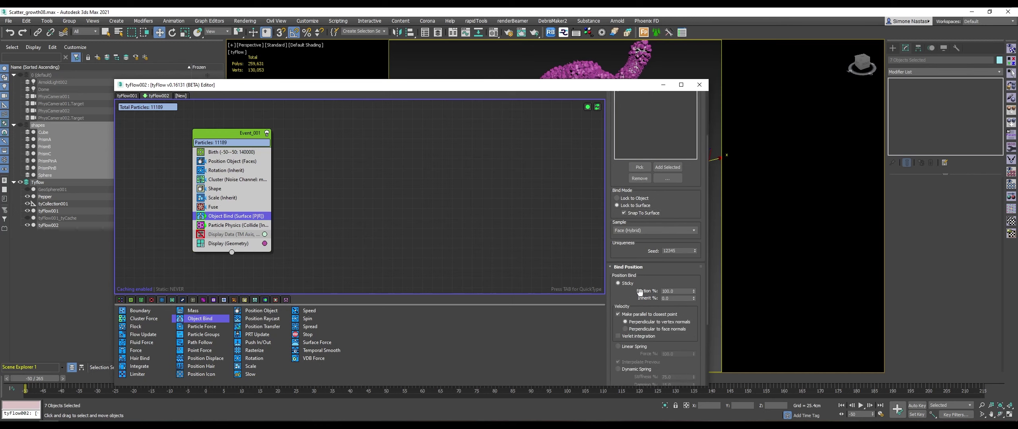
left_click_drag(641, 362, 641, 293)
right_click(694, 293)
left_click(664, 84)
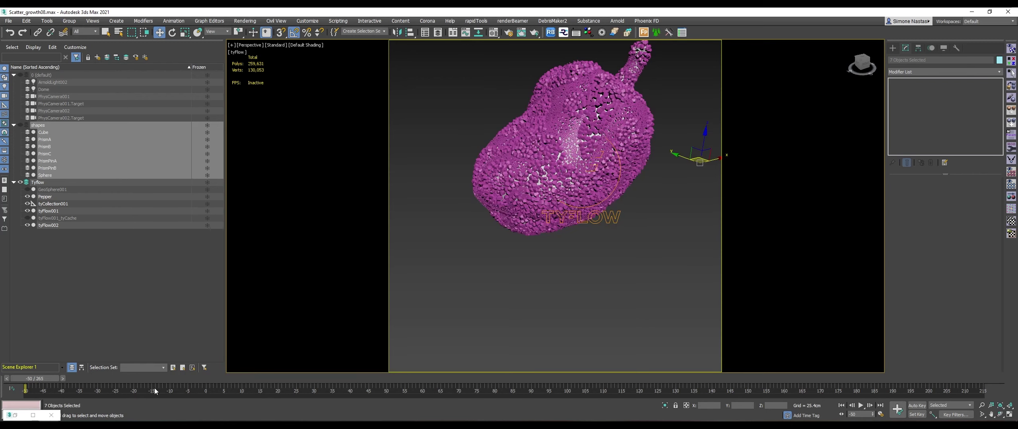
Scrub to about frame -19 and orbit and zoom the Perspective view onto the pepper.
left_click(199, 379)
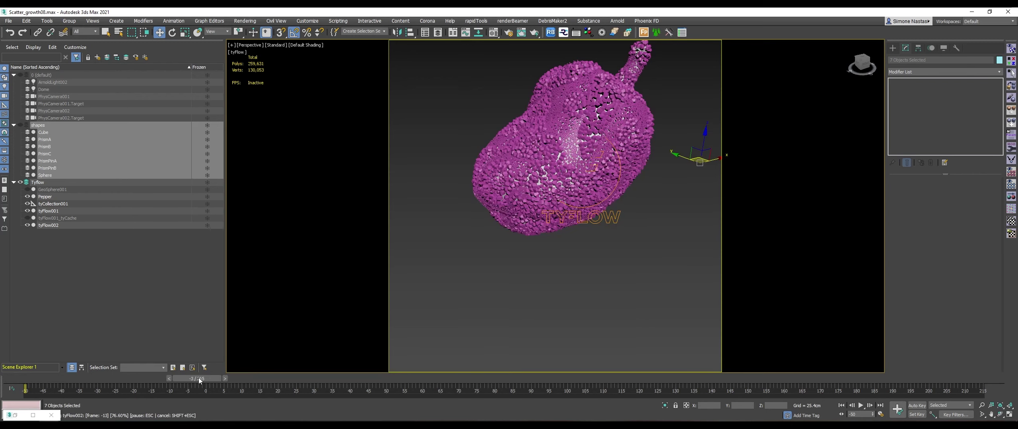
mouse_move(198, 378)
left_mouse_down()
mouse_move(43, 395)
mouse_move(205, 406)
mouse_move(191, 404)
mouse_move(214, 400)
mouse_move(36, 391)
mouse_move(138, 396)
left_mouse_up()
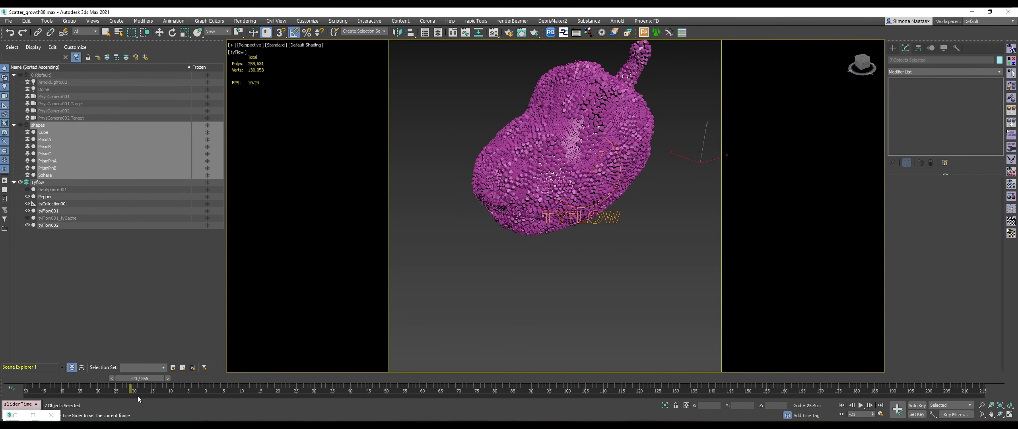
key("w")
mouse_move(655, 174)
middle_mouse_down("alt")
mouse_move(627, 237)
mouse_move(569, 237)
middle_mouse_up("alt")
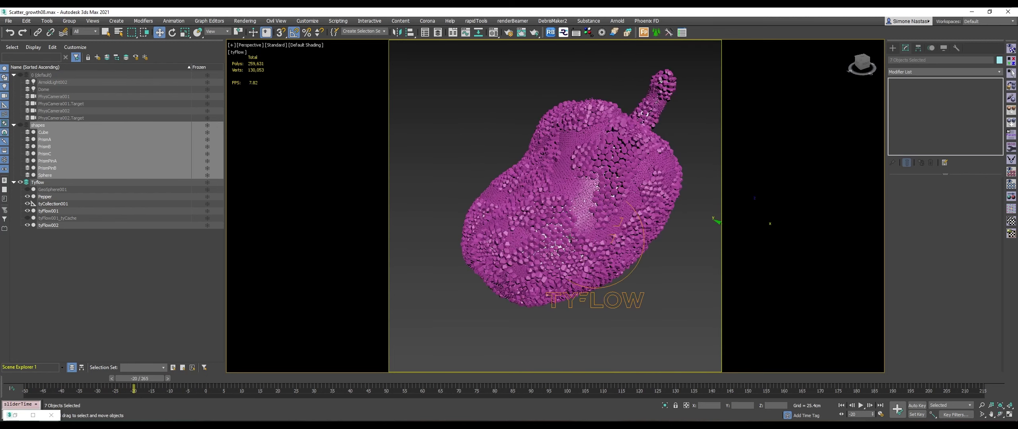
scroll(570, 237, "up", 5)
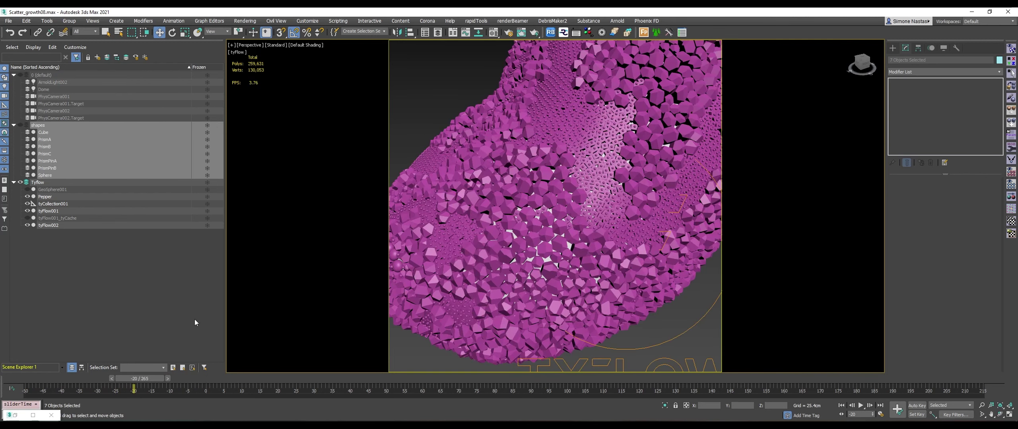
Set the Scale (Inherit) Scale Value X to 10%.
key("t")
left_click(226, 198)
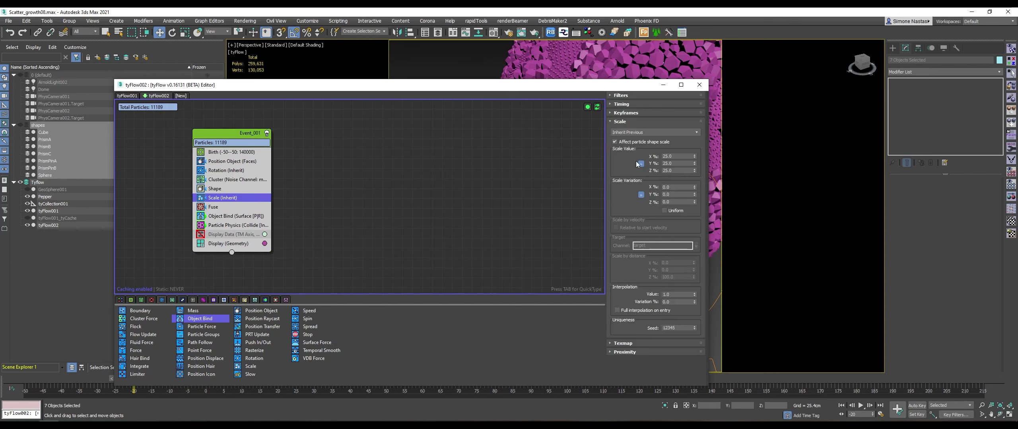
type("10")
key("Return")
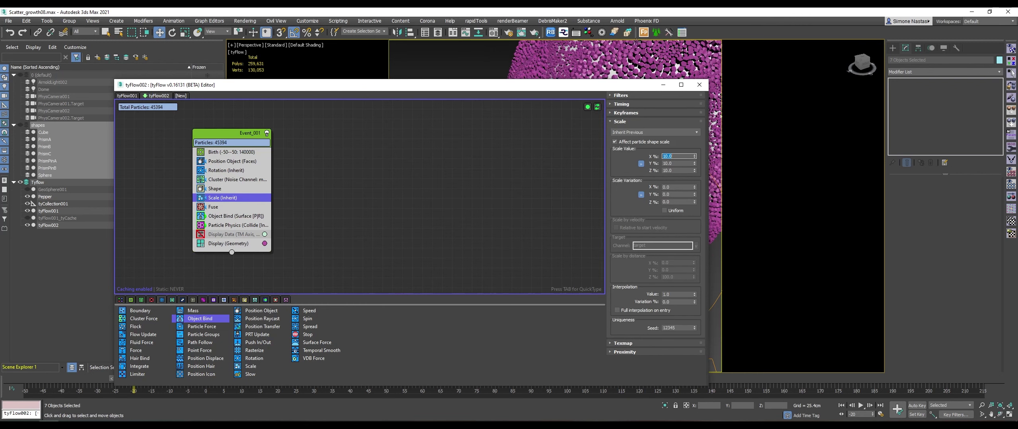
Minimize the editor, orbit around the coated pepper and move the reference image aside.
left_click(663, 85)
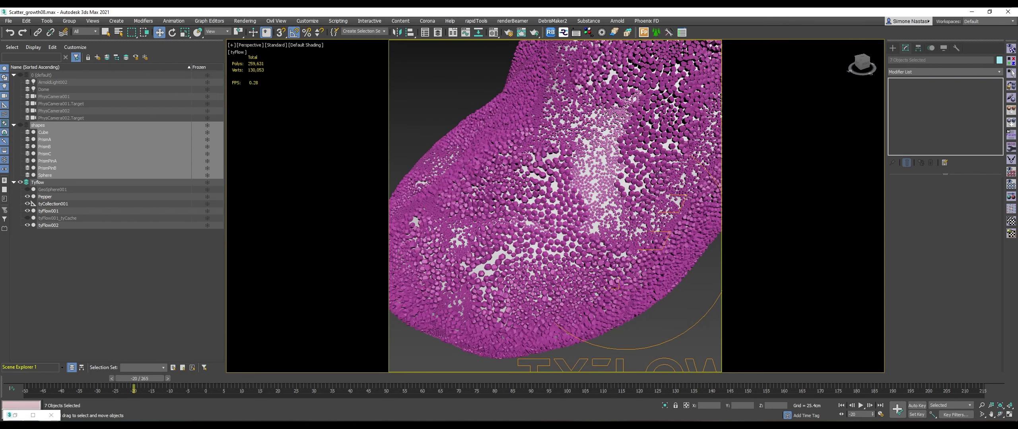
scroll(657, 174, "down", 5)
middle_click_drag(657, 173, 626, 163, "alt")
scroll(626, 162, "up", 5)
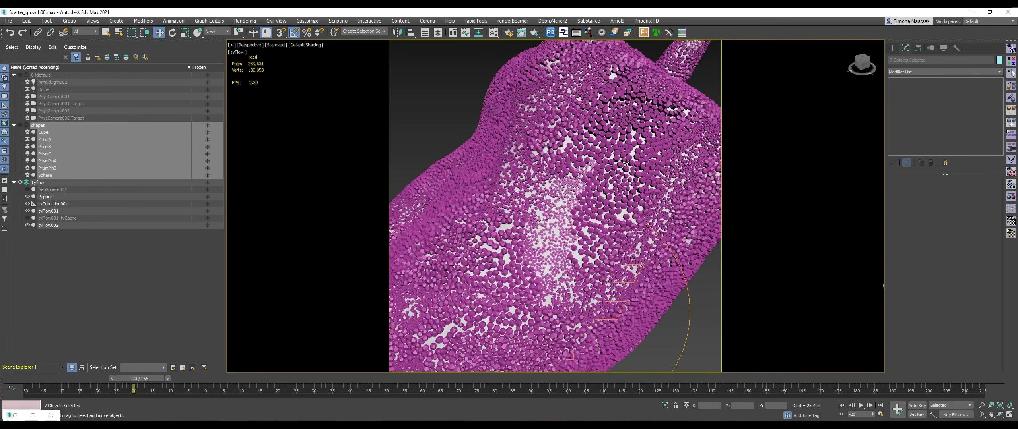
scroll(632, 175, "down", 3)
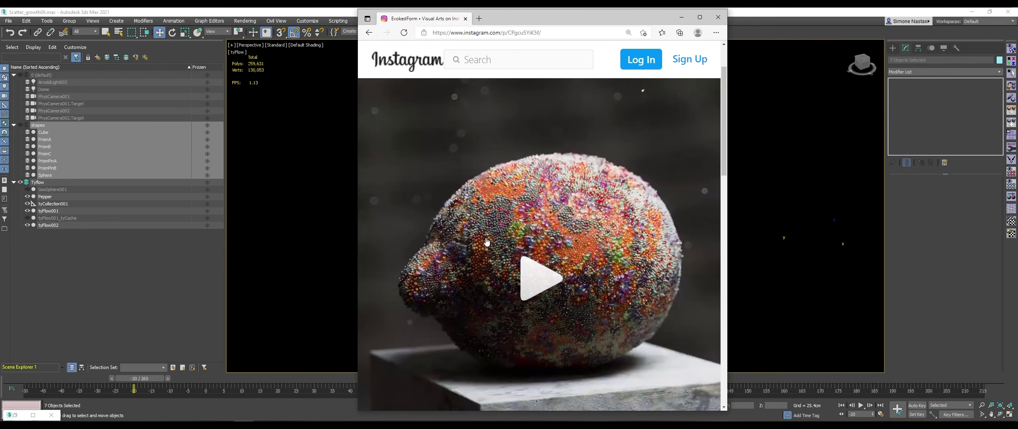
left_click_drag(598, 18, 1017, 168)
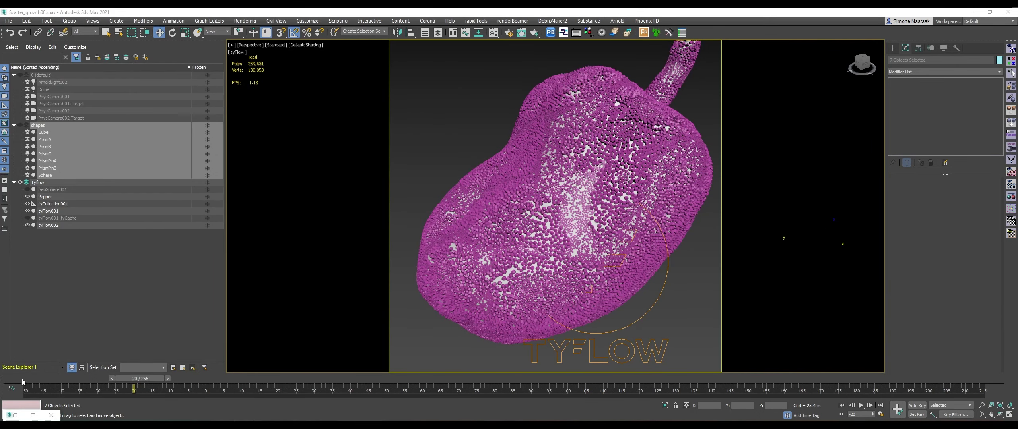
Scrub the timeline back and forth to watch the particles grow from the start.
left_click_drag(23, 380, 97, 384)
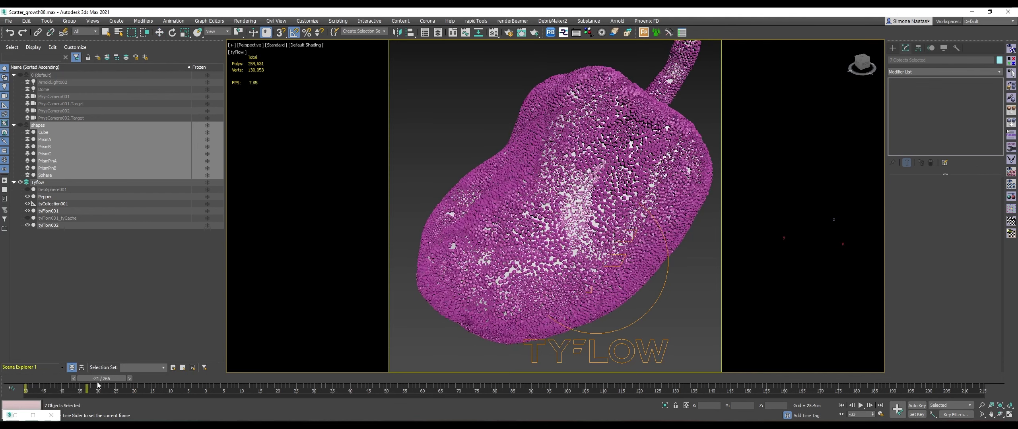
left_click_drag(98, 384, 206, 380)
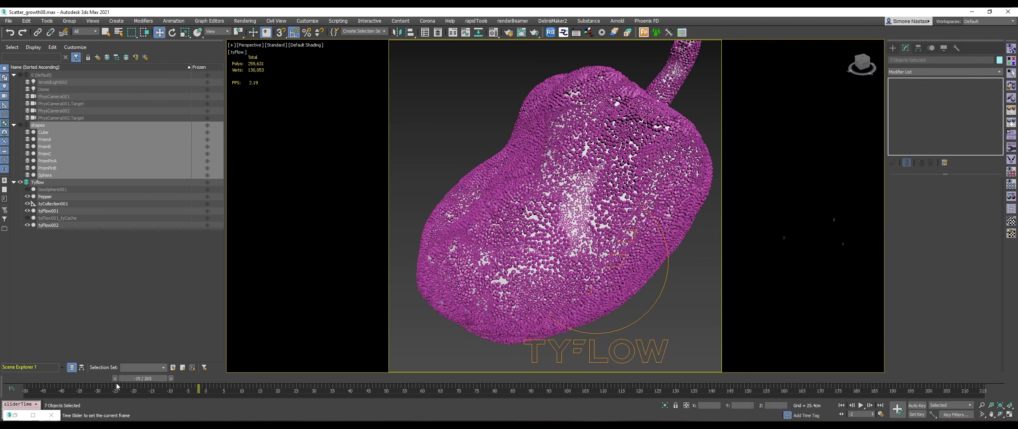
mouse_move(206, 380)
left_mouse_down()
mouse_move(77, 383)
mouse_move(183, 388)
mouse_move(183, 404)
mouse_move(209, 396)
left_mouse_up()
key("w")
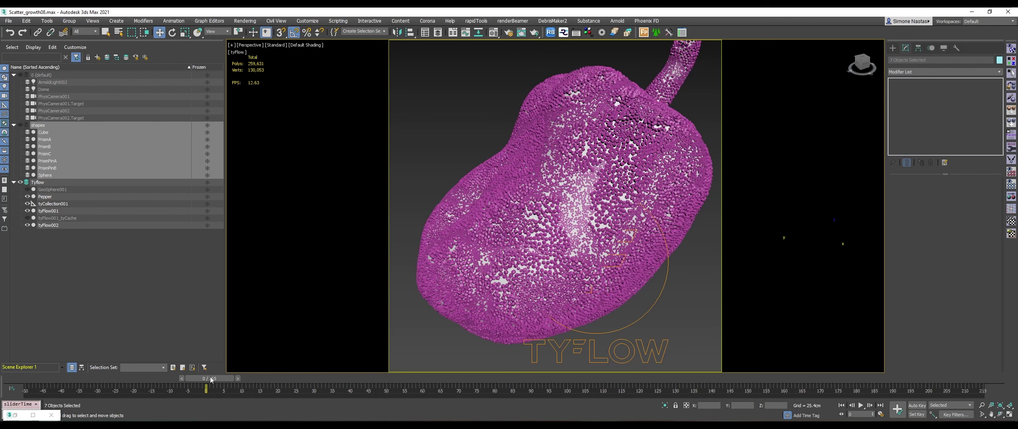
Orbit and zoom close around the particle-covered pepper, then return to frame -50 and pan.
scroll(592, 228, "up", 10)
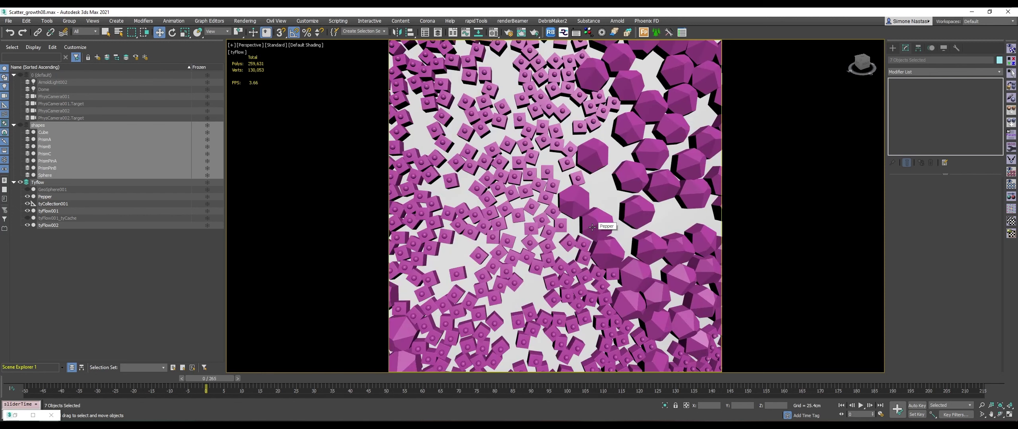
scroll(593, 226, "down", 10)
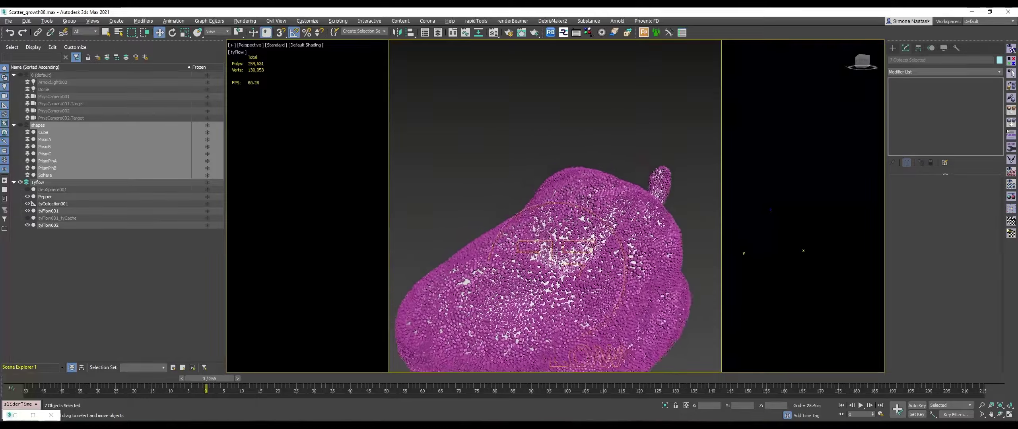
middle_click_drag(593, 227, 577, 199, "alt")
scroll(577, 199, "up", 3)
mouse_move(561, 256)
middle_mouse_down("alt")
mouse_move(578, 213)
mouse_move(536, 256)
mouse_move(582, 201)
mouse_move(520, 219)
middle_mouse_up("alt")
scroll(578, 213, "down", 5)
scroll(579, 214, "down", 2)
scroll(579, 213, "up", 3)
scroll(579, 214, "up", 4)
scroll(536, 256, "down", 4)
scroll(582, 202, "down", 2)
scroll(581, 202, "down", 2)
scroll(627, 247, "up", 5)
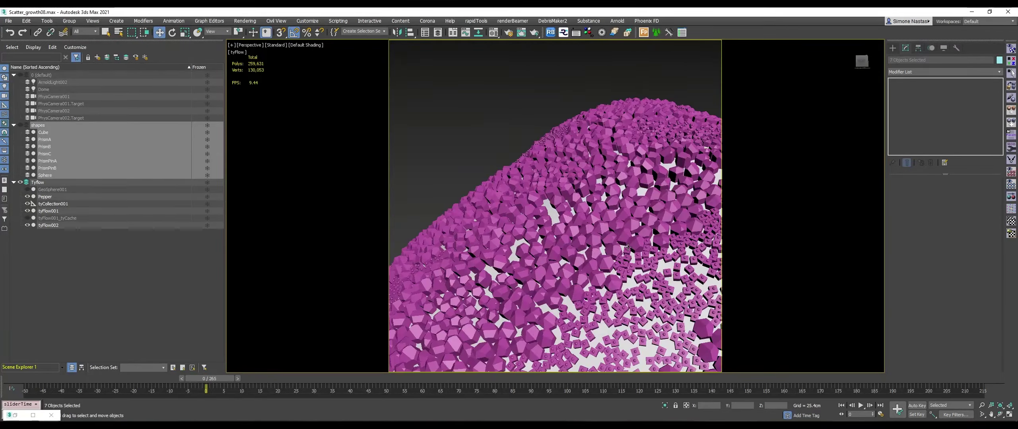
scroll(559, 292, "down", 3)
scroll(563, 300, "down", 2)
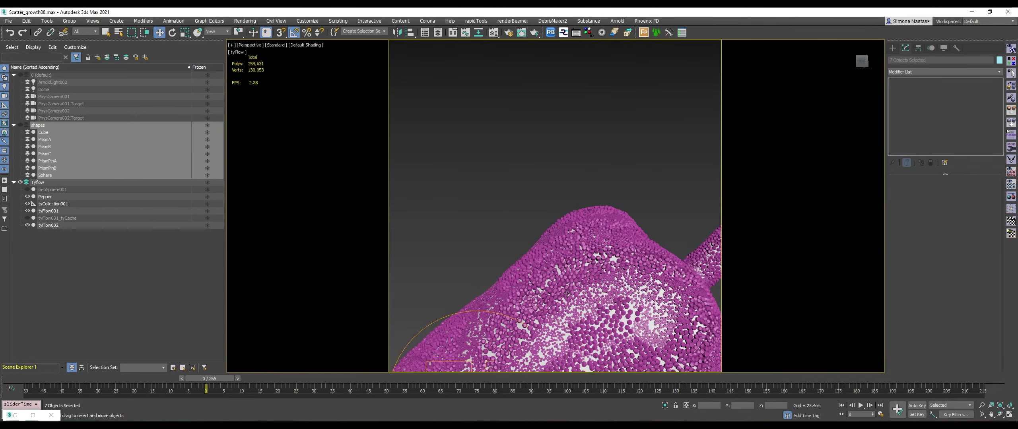
scroll(569, 308, "down", 3)
scroll(576, 318, "down", 1)
scroll(585, 308, "up", 2)
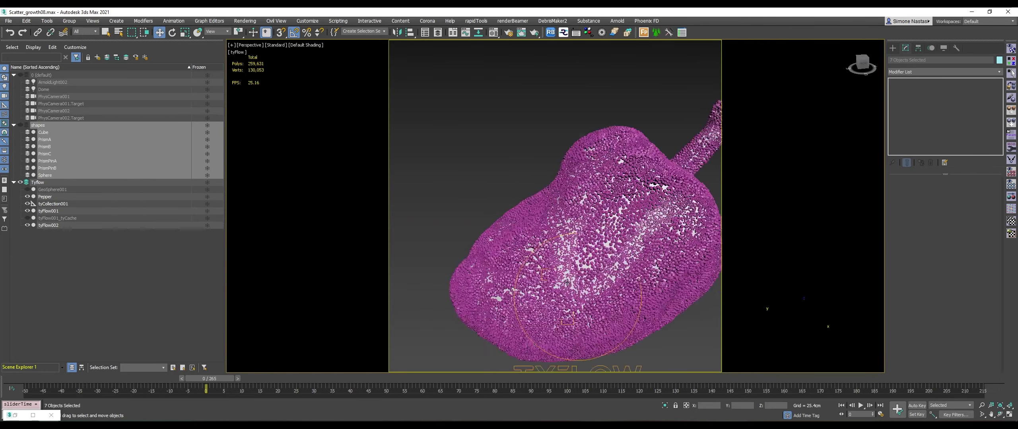
scroll(600, 292, "up", 2)
scroll(617, 274, "up", 3)
scroll(616, 274, "down", 3)
scroll(617, 275, "down", 3)
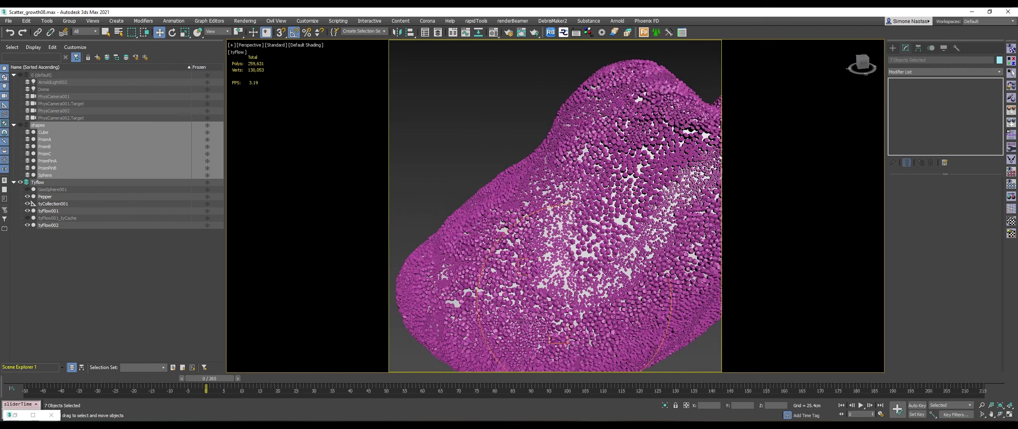
key("Home")
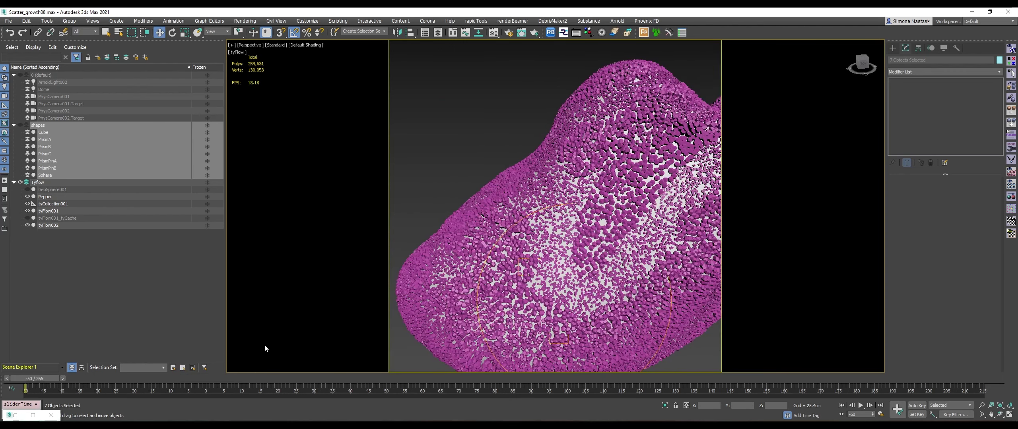
middle_click_drag(528, 275, 497, 299)
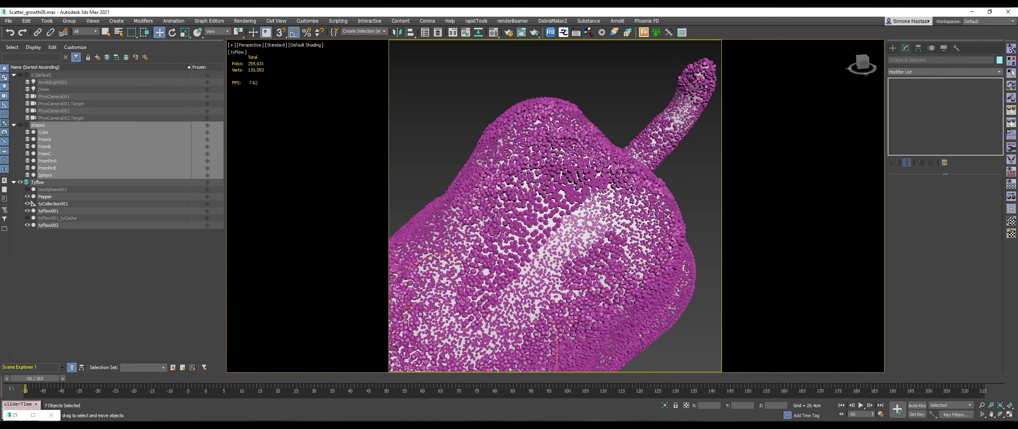
In the Shape operator, give PrismA 150% scale with 40% variation.
left_click(7, 415)
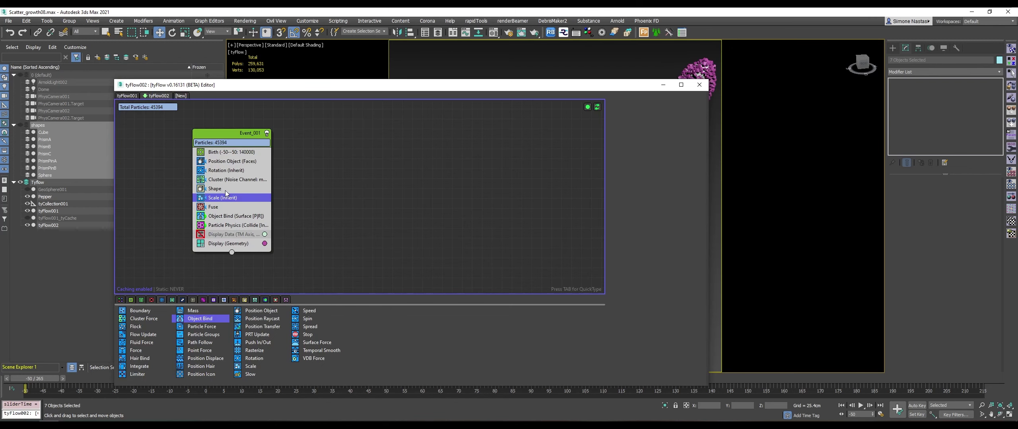
left_click(225, 191)
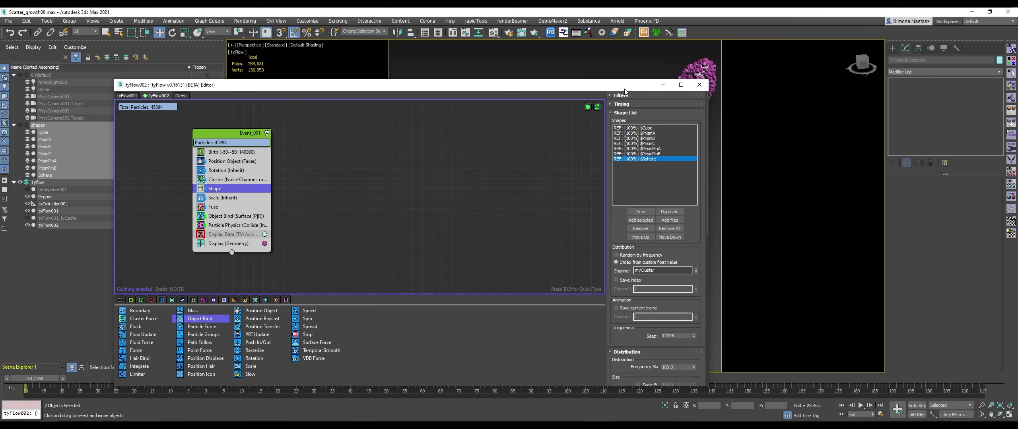
left_click_drag(625, 89, 363, 144)
left_click(392, 190)
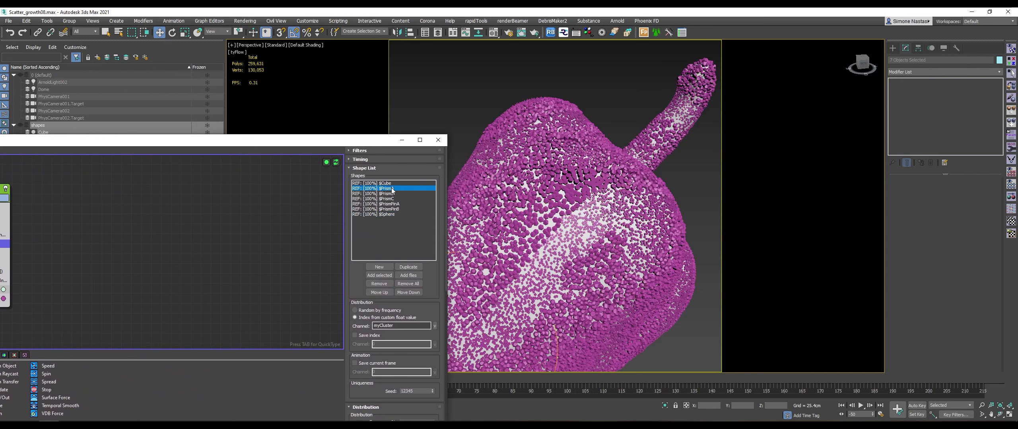
scroll(414, 326, "down", 5)
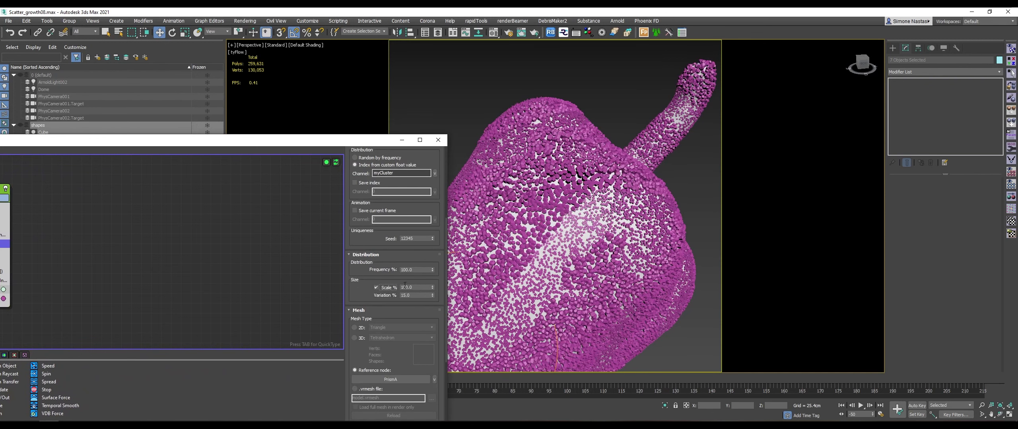
double_click(419, 287)
type("150")
key("Tab")
type("40")
key("Return")
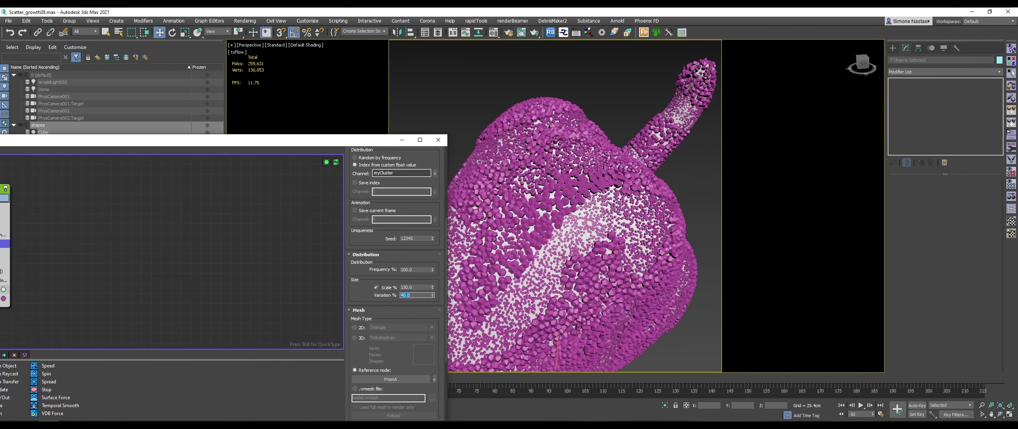
Set PrismB's scale to 135%.
scroll(418, 246, "up", 3)
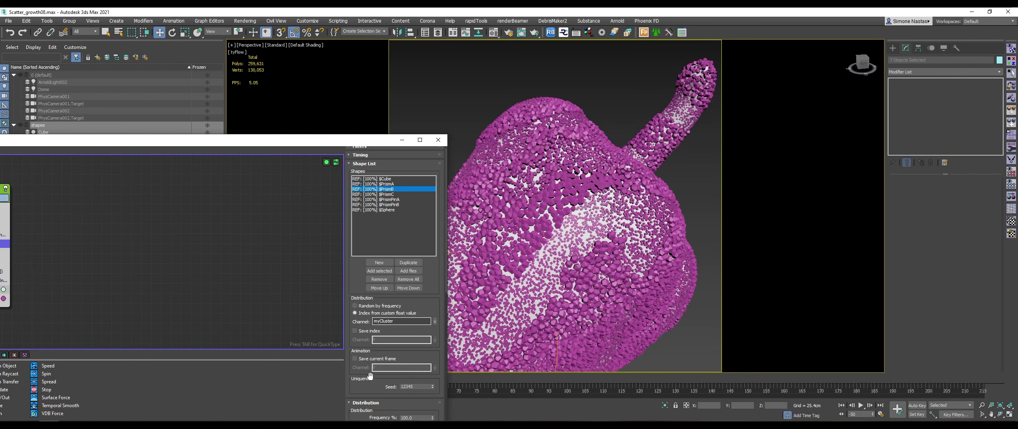
left_click_drag(378, 387, 387, 254)
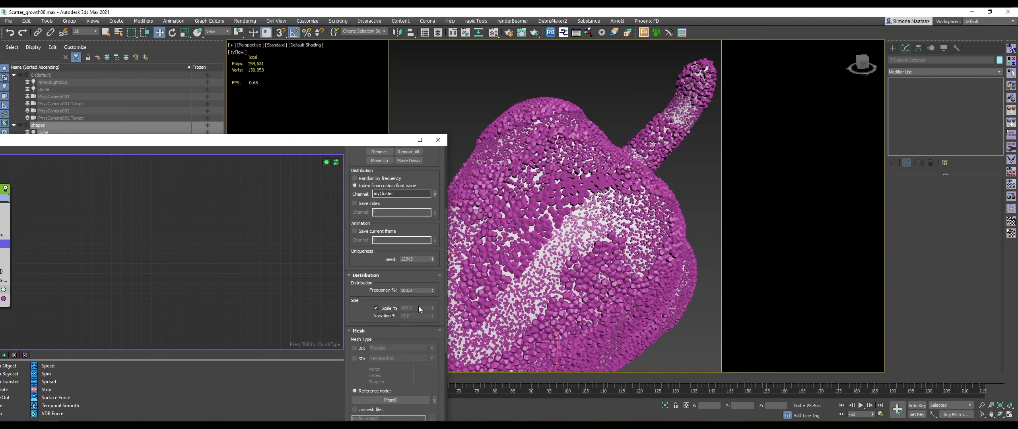
double_click(417, 308)
type("1")
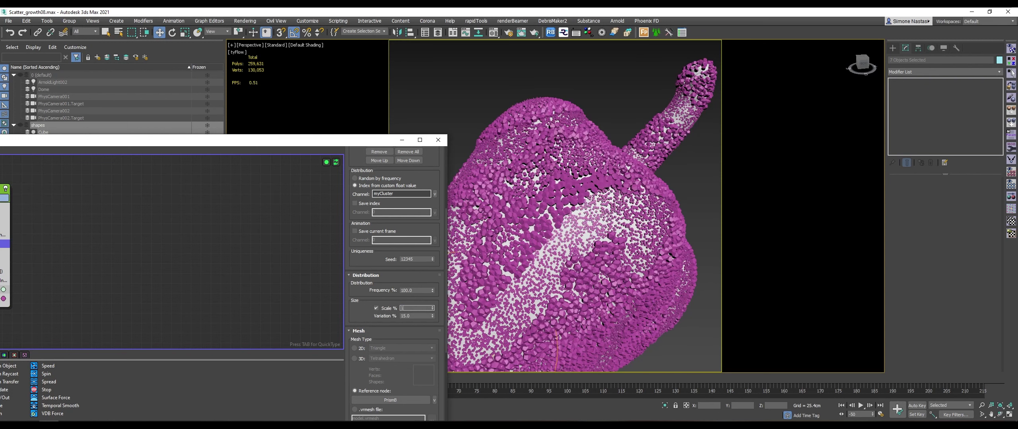
type("35")
key("Return")
double_click(415, 316)
type("50")
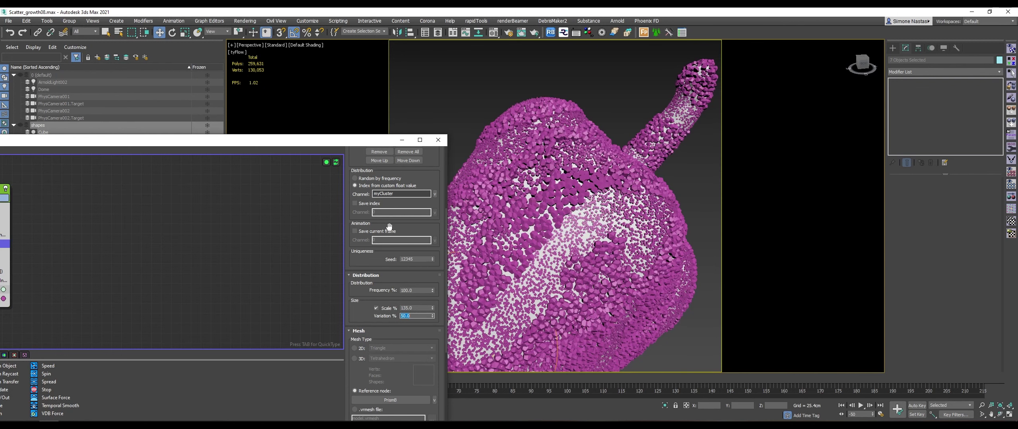
Give PrismC 180% scale with 55% variation and orbit to check the resized particles.
scroll(390, 223, "up", 1)
scroll(392, 217, "up", 4)
key("Down")
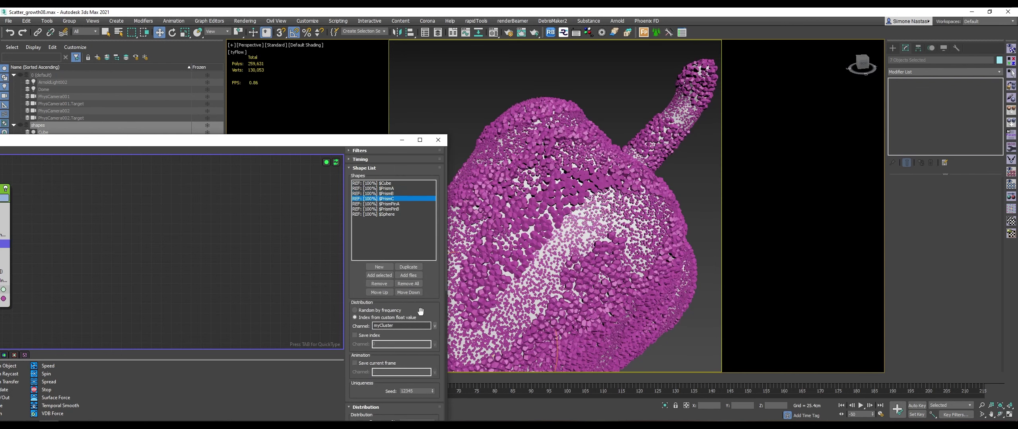
scroll(422, 306, "down", 3)
scroll(405, 290, "down", 2)
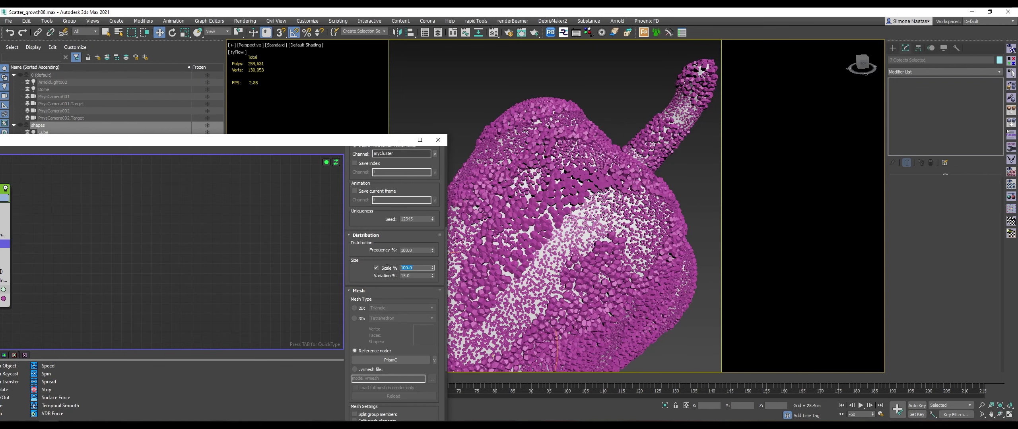
double_click(417, 276)
type("55")
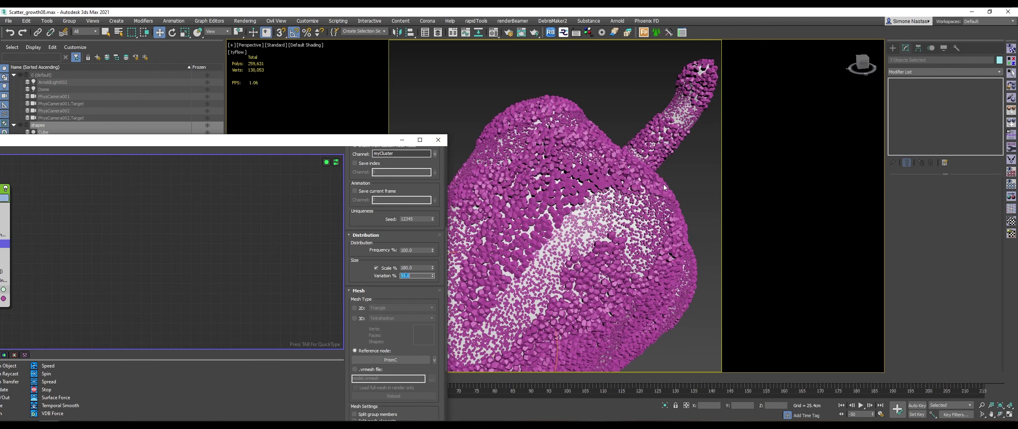
mouse_move(664, 187)
middle_mouse_down("alt")
mouse_move(657, 160)
mouse_move(660, 191)
middle_mouse_up("alt")
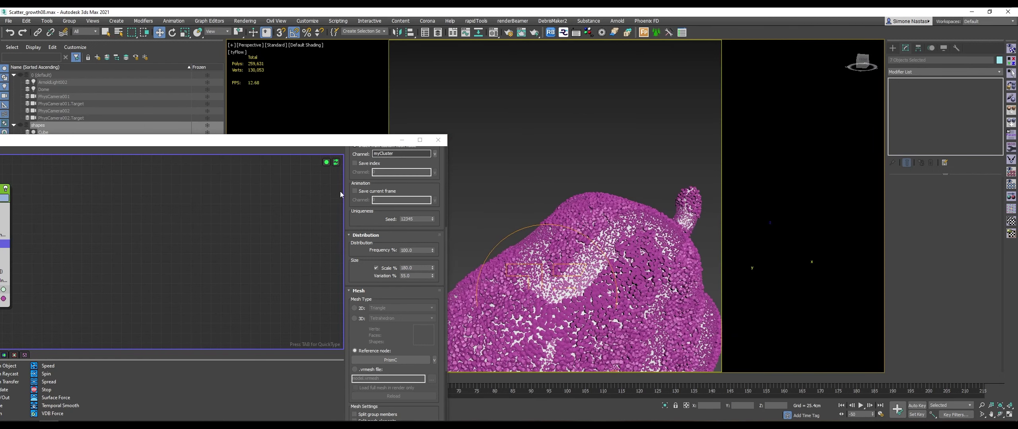
scroll(350, 203, "up", 2)
scroll(355, 212, "up", 3)
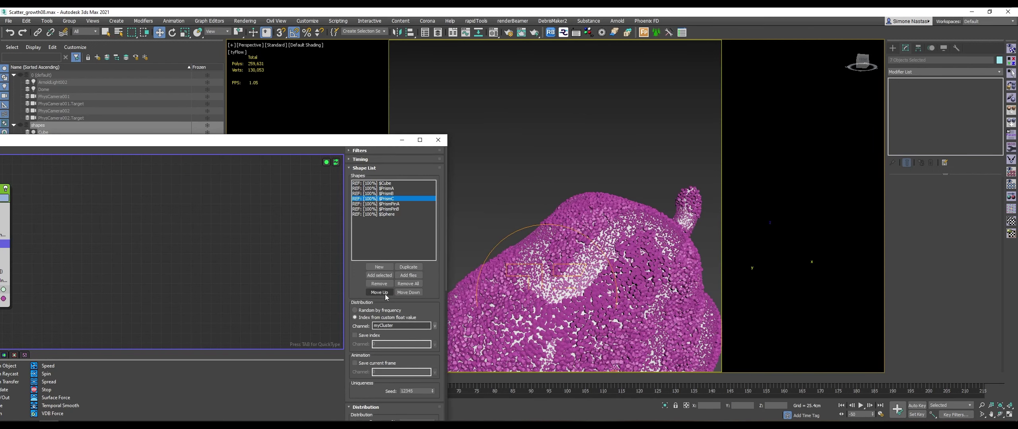
left_click(408, 293)
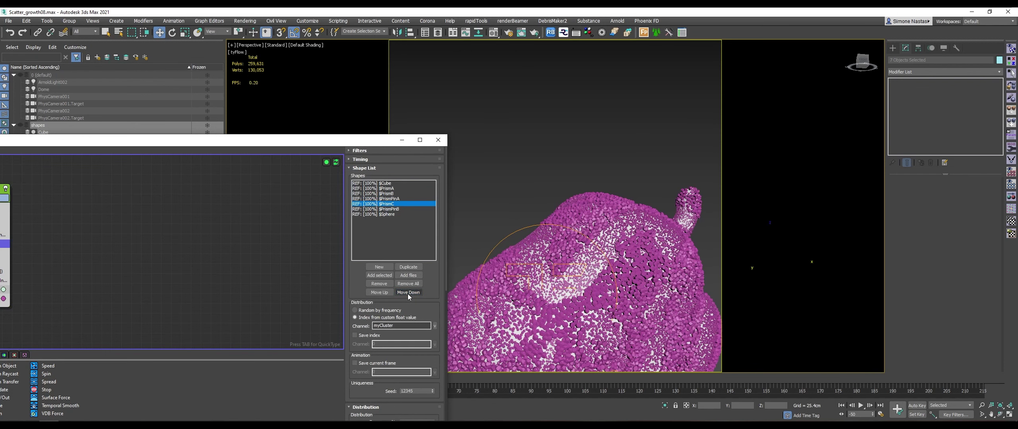
left_click(407, 294)
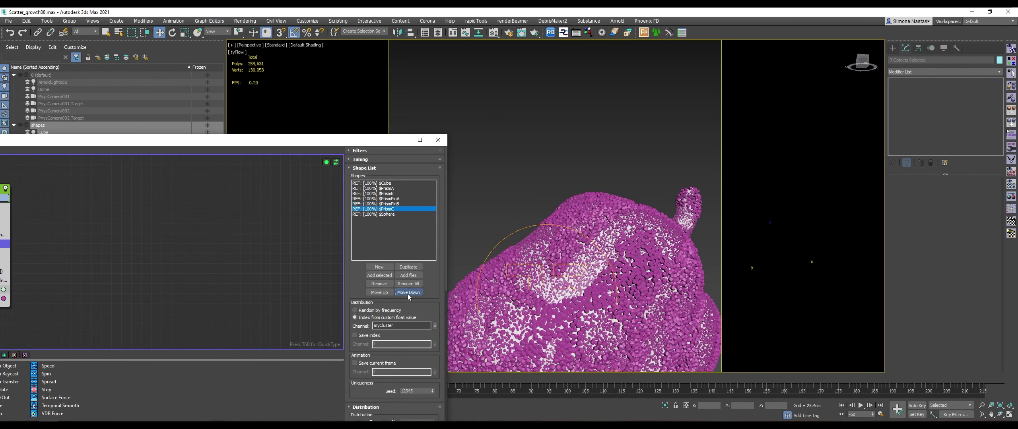
left_click(393, 194)
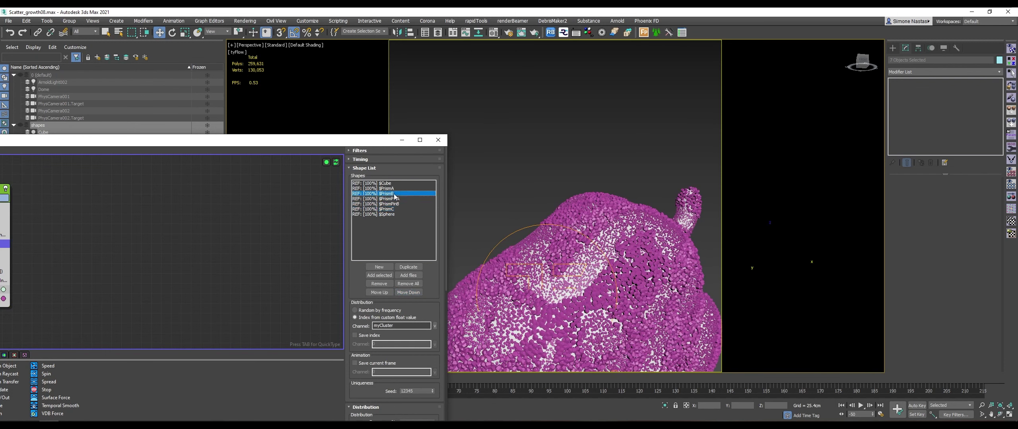
left_click(414, 294)
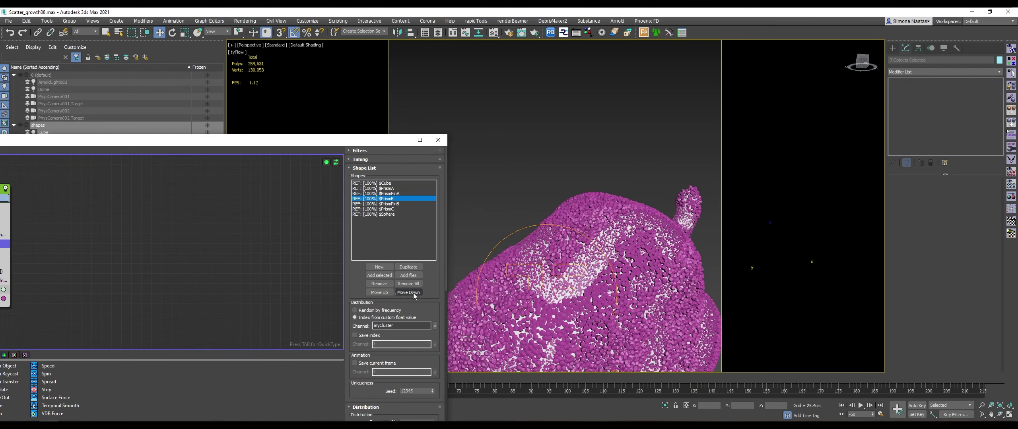
left_click(414, 294)
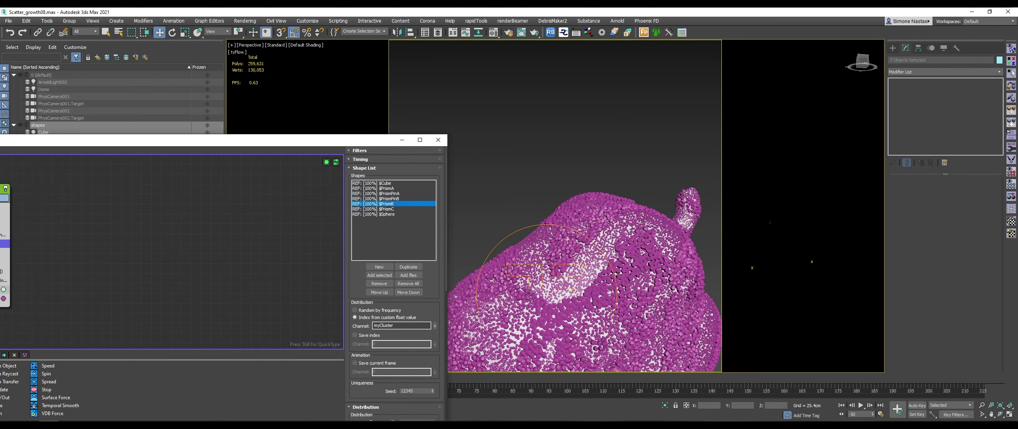
mouse_move(597, 259)
middle_mouse_down("alt")
mouse_move(662, 274)
mouse_move(546, 281)
middle_mouse_up("alt")
scroll(545, 282, "up", 5)
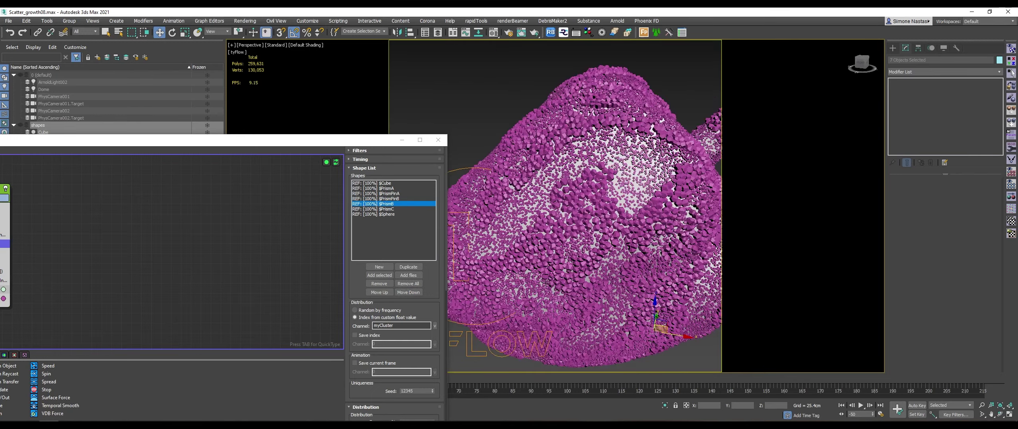
scroll(525, 300, "up", 4)
middle_click_drag(505, 309, 587, 313, "alt")
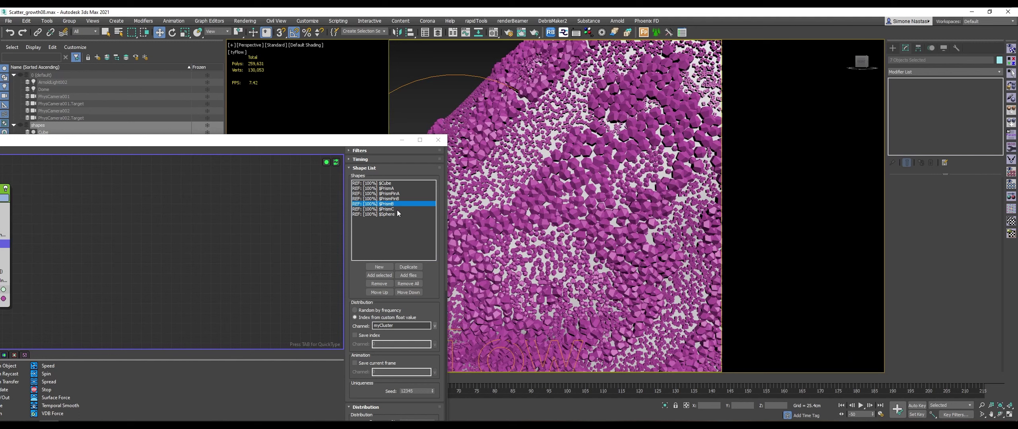
left_click(388, 209)
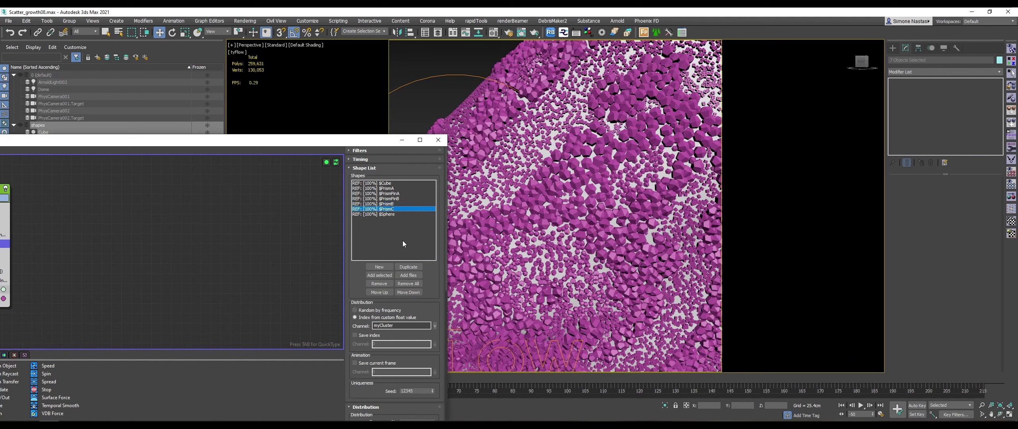
left_click(406, 294)
scroll(634, 259, "down", 5)
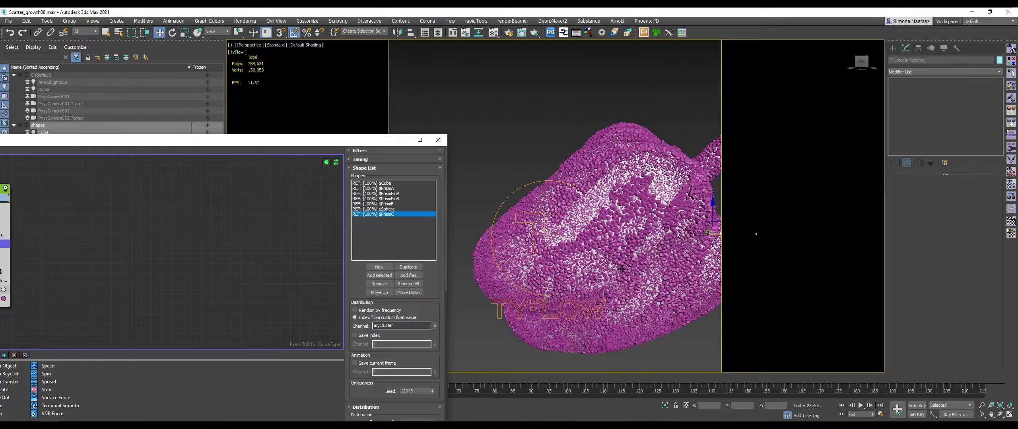
mouse_move(634, 259)
middle_mouse_down()
mouse_move(596, 167)
mouse_move(591, 262)
mouse_move(596, 238)
mouse_move(608, 294)
middle_mouse_up()
scroll(608, 294, "up", 2)
scroll(617, 219, "up", 4)
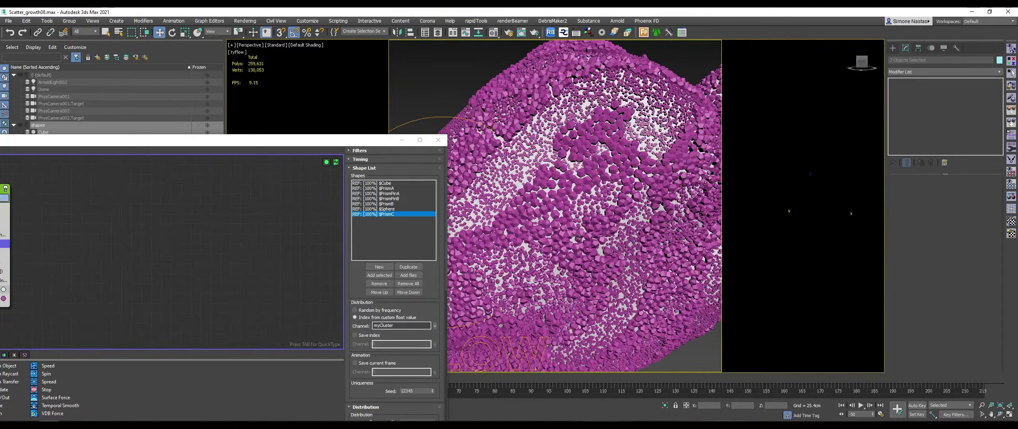
scroll(617, 220, "down", 4)
scroll(617, 220, "up", 1)
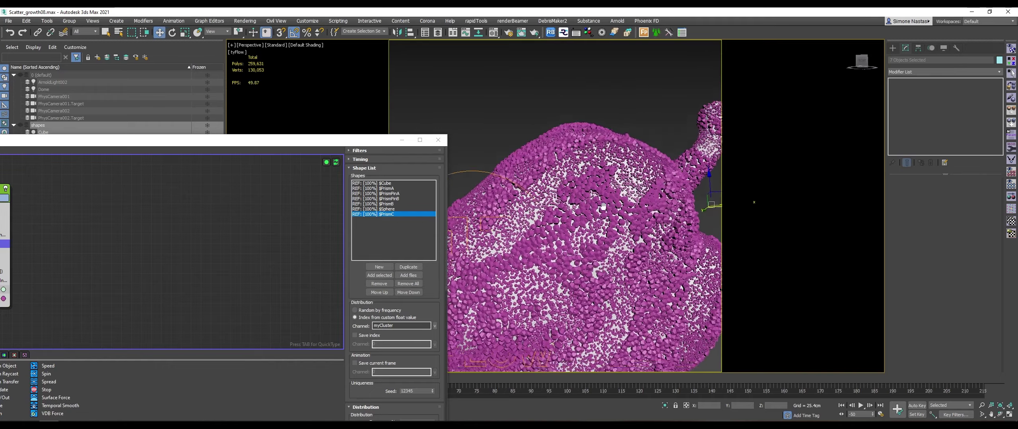
scroll(597, 211, "up", 3)
scroll(571, 197, "down", 4)
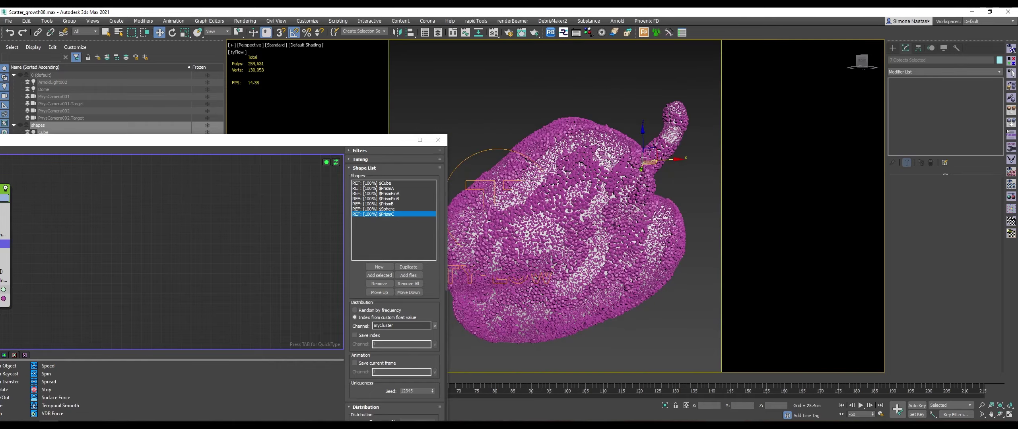
scroll(624, 196, "up", 4)
scroll(623, 195, "down", 4)
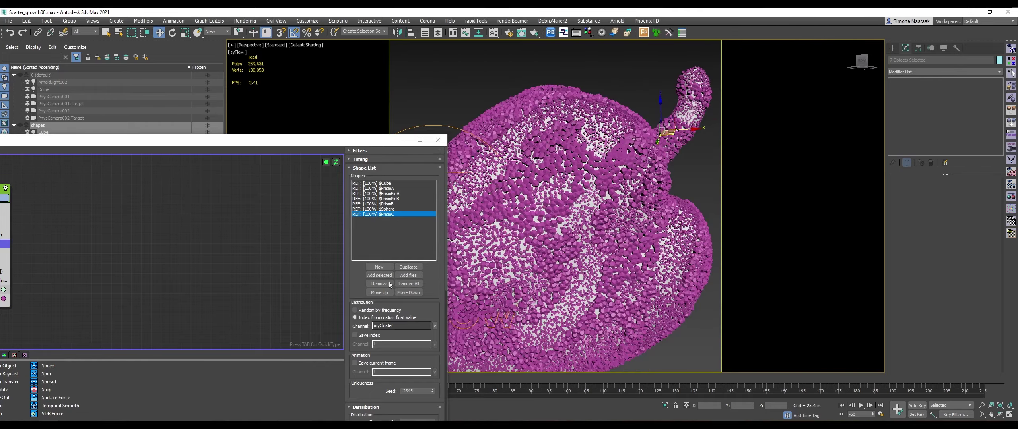
Set PrismA's size Variation % to 80.
left_click(394, 189)
scroll(397, 238, "down", 3)
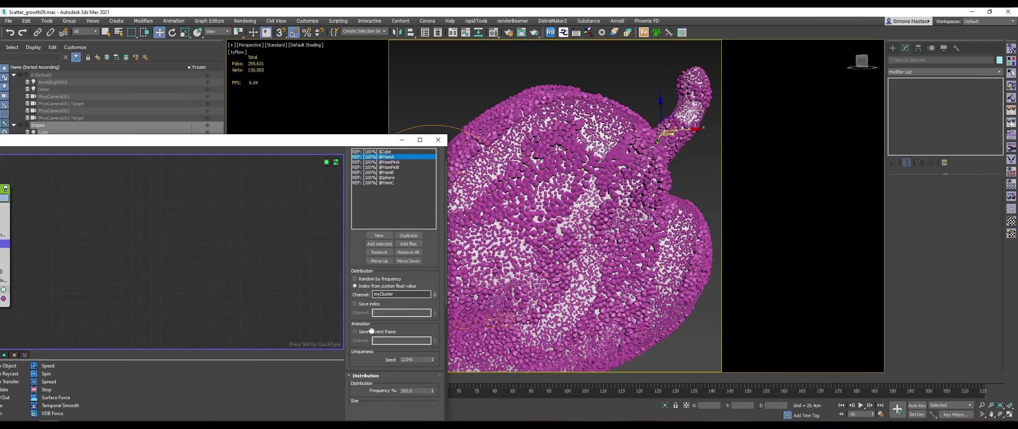
scroll(404, 258, "down", 2)
double_click(406, 262)
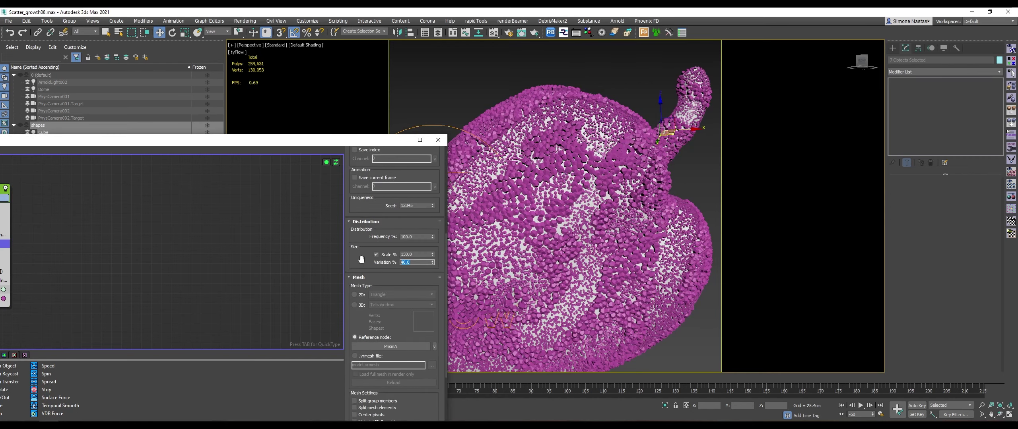
type("80")
key("Return")
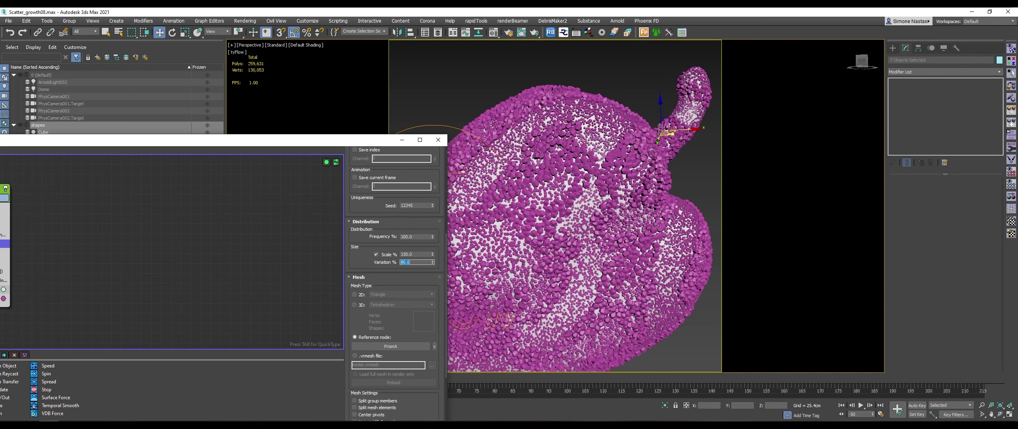
Set PrismB's size Variation % to 80 and orbit to review the coated pepper.
scroll(427, 208, "up", 2)
scroll(427, 209, "up", 3)
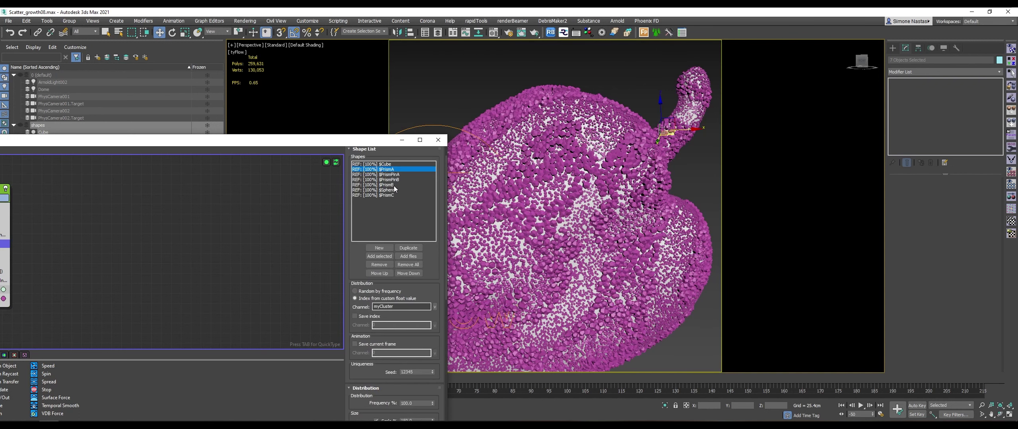
scroll(394, 327, "down", 1)
scroll(394, 328, "down", 4)
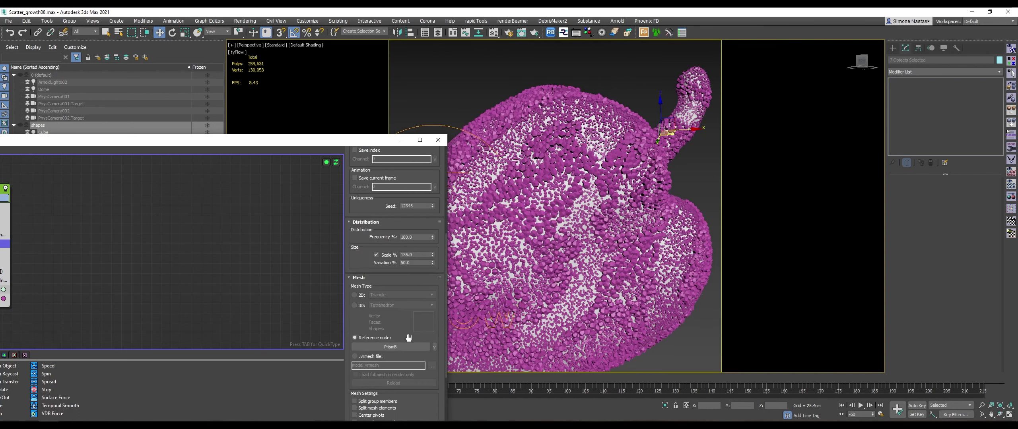
scroll(395, 327, "down", 4)
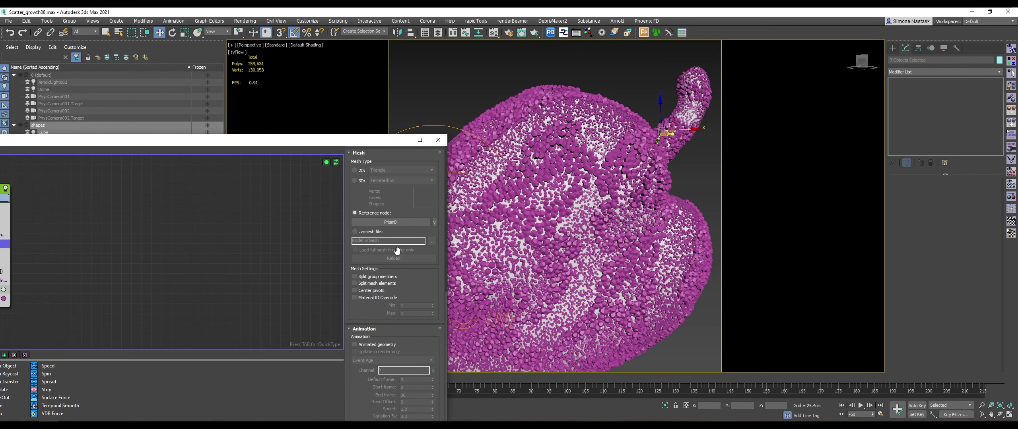
scroll(380, 215, "up", 2)
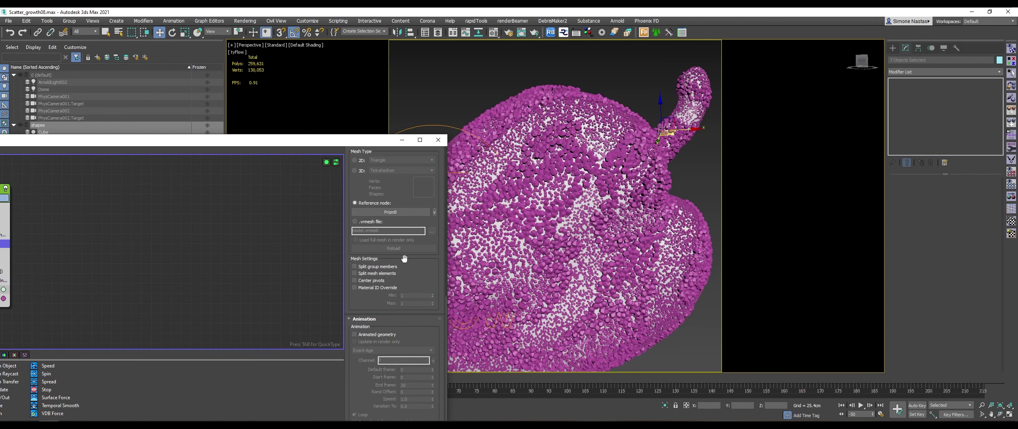
scroll(401, 258, "up", 2)
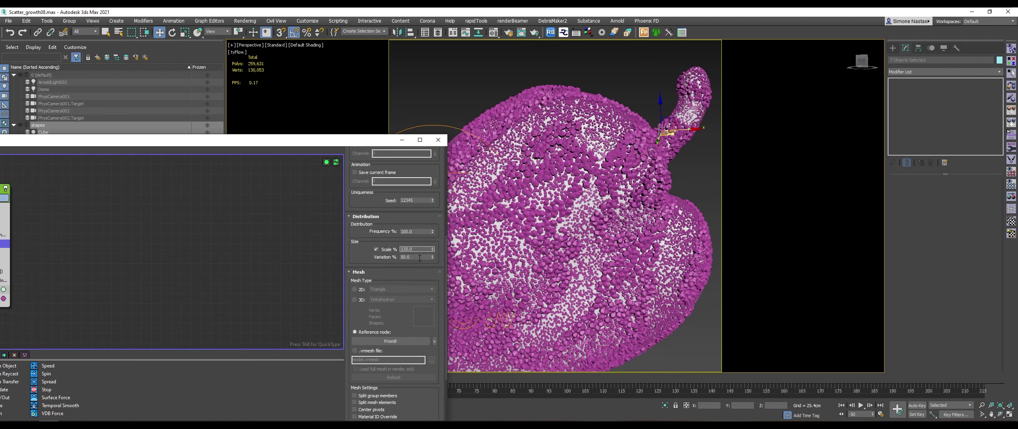
double_click(416, 257)
type("80")
key("Return")
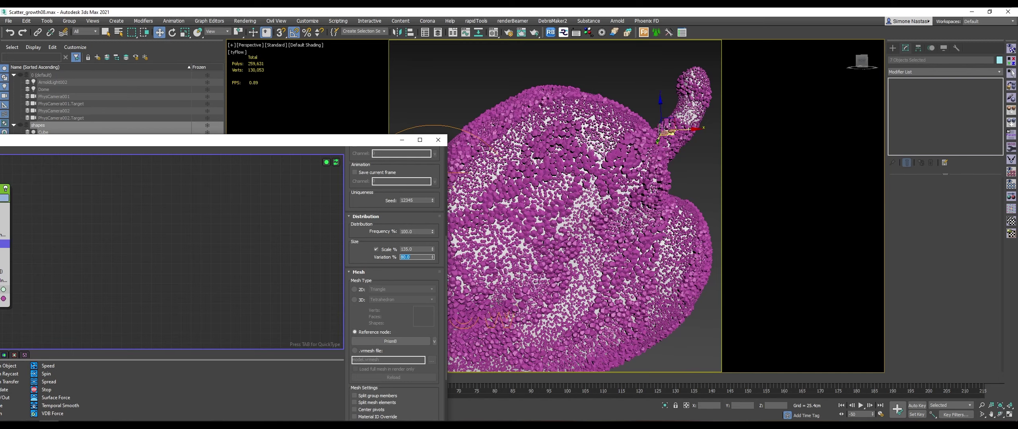
scroll(573, 282, "up", 5)
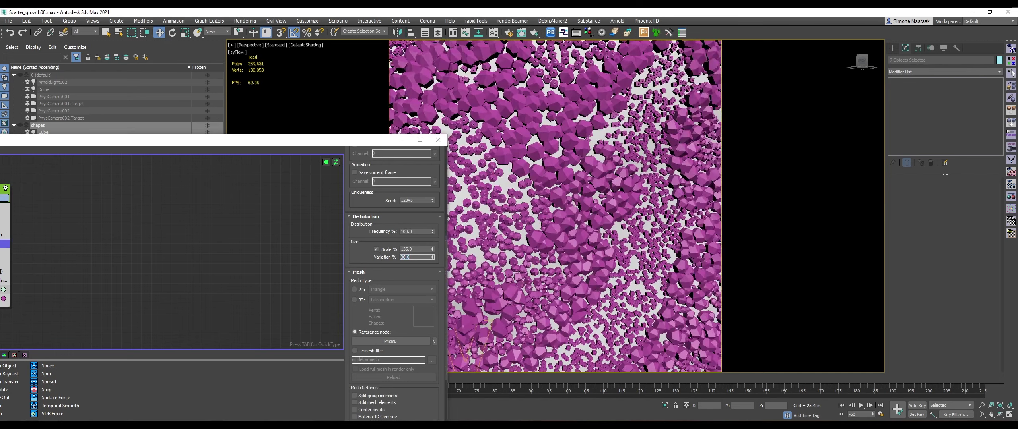
scroll(551, 286, "up", 2)
scroll(551, 286, "down", 5)
scroll(551, 287, "down", 1)
scroll(597, 259, "up", 5)
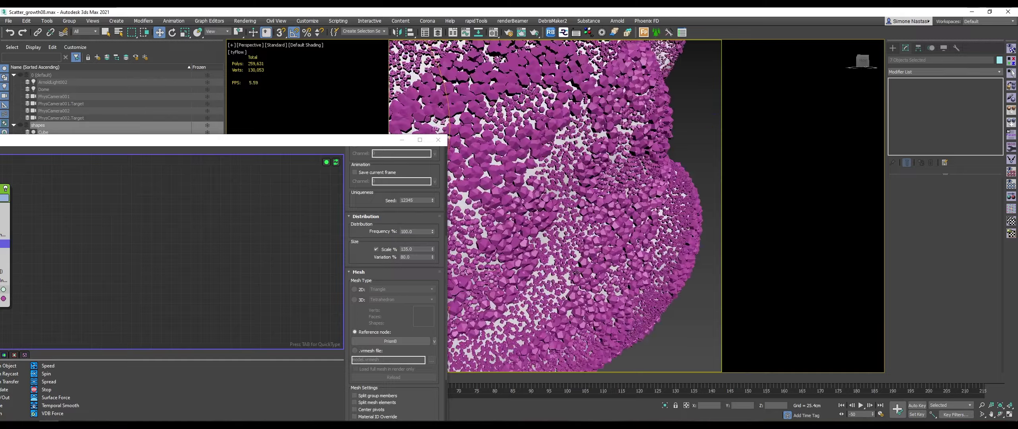
scroll(628, 237, "up", 2)
scroll(645, 152, "down", 5)
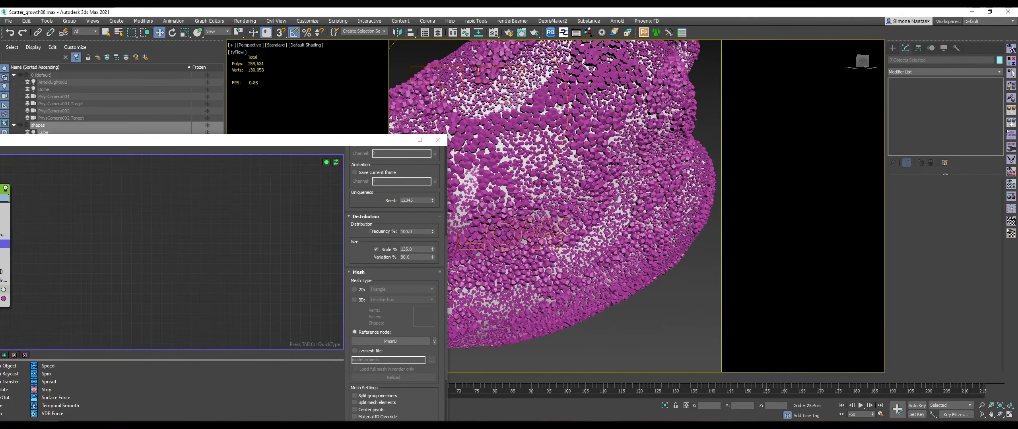
mouse_move(645, 152)
middle_mouse_down("alt")
mouse_move(648, 200)
mouse_move(629, 181)
middle_mouse_up("alt")
scroll(648, 200, "up", 5)
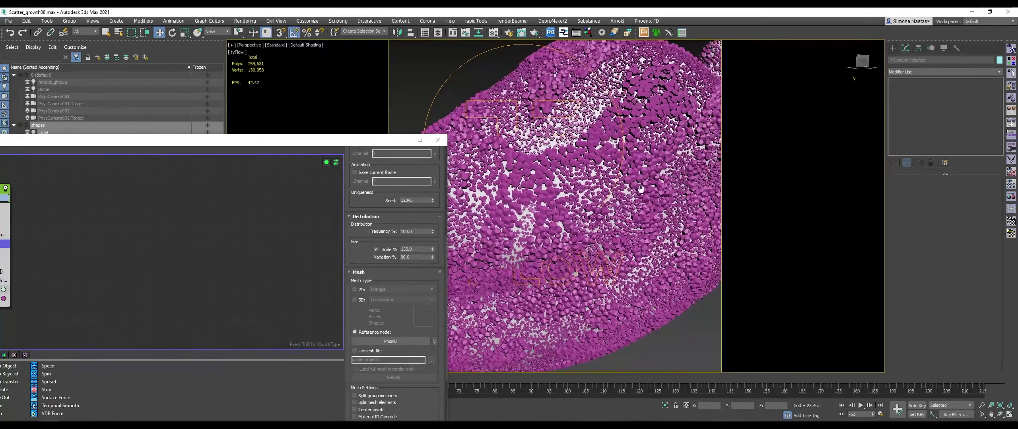
scroll(369, 237, "up", 3)
scroll(369, 237, "up", 3)
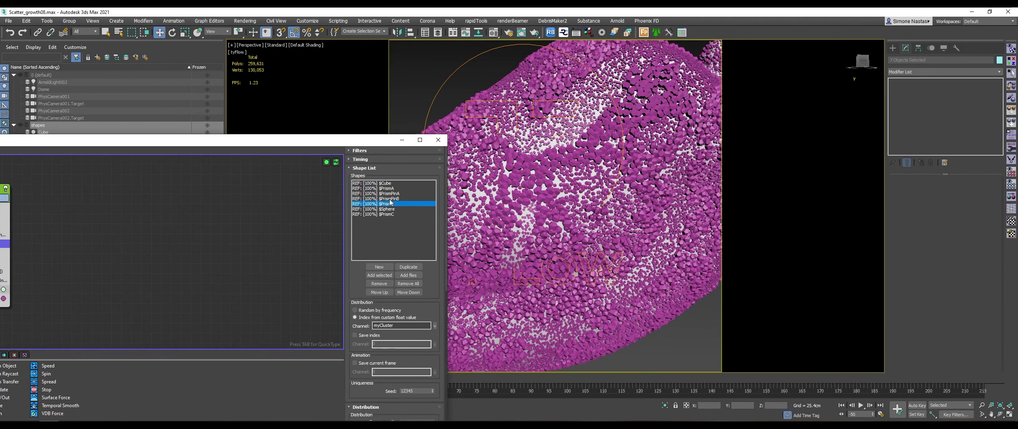
Set PrismC's size Variation % to 30.
scroll(418, 299, "down", 3)
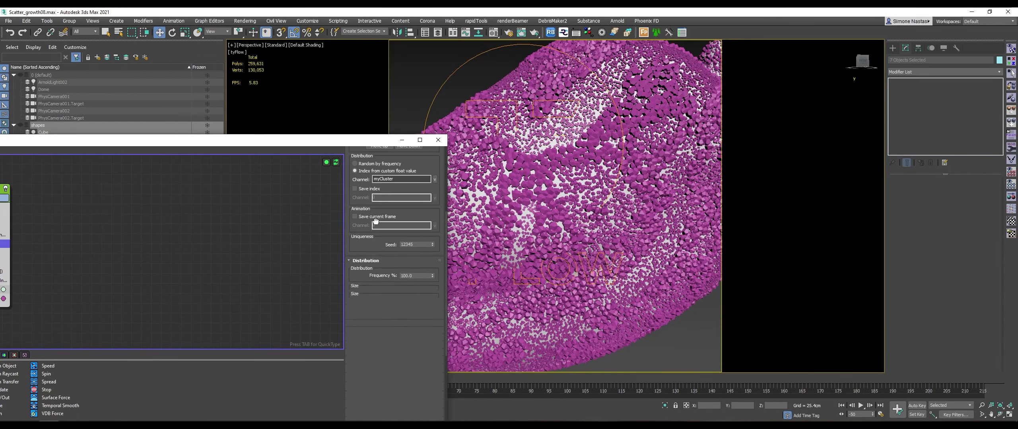
scroll(418, 299, "down", 2)
double_click(413, 235)
type("80")
key("Return")
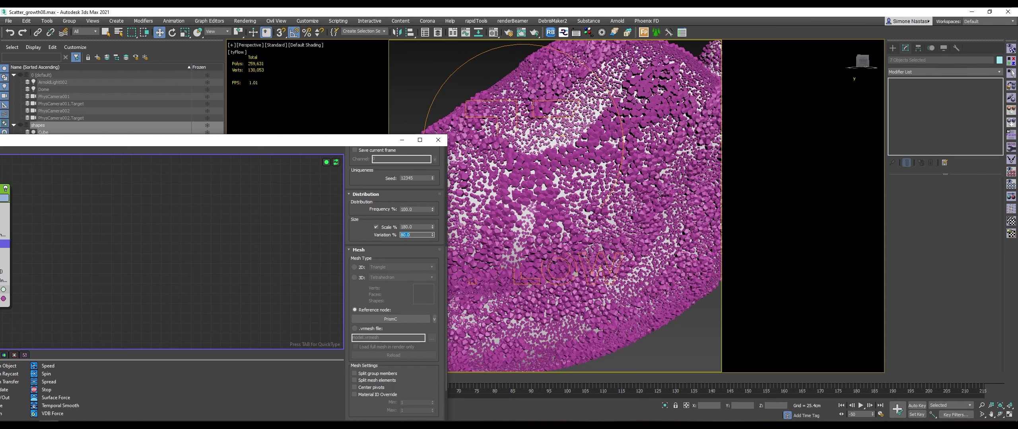
type("30")
key("Return")
scroll(384, 197, "up", 1)
scroll(385, 198, "up", 5)
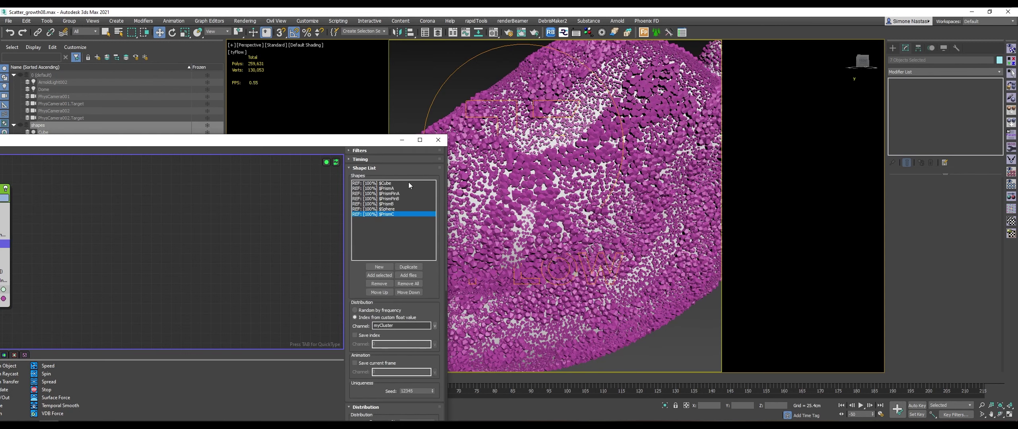
Move $PrismPinB up the Shape List until it is first, ahead of Cube.
left_click(405, 199)
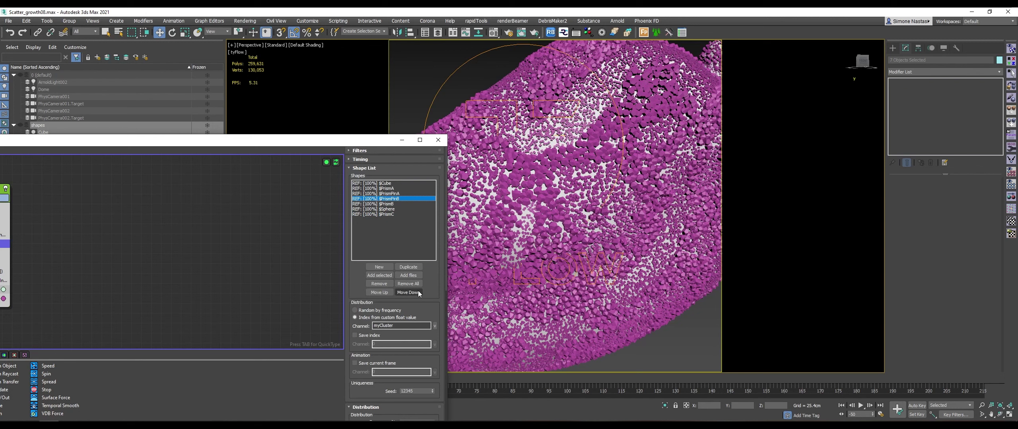
left_click(409, 292)
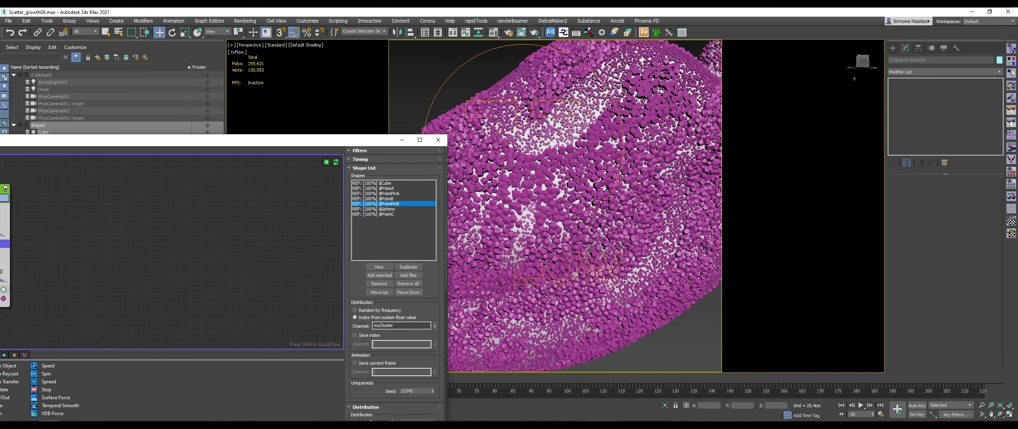
scroll(590, 249, "down", 5)
mouse_move(590, 249)
middle_mouse_down("alt")
mouse_move(552, 245)
mouse_move(556, 223)
middle_mouse_up("alt")
scroll(556, 222, "up", 4)
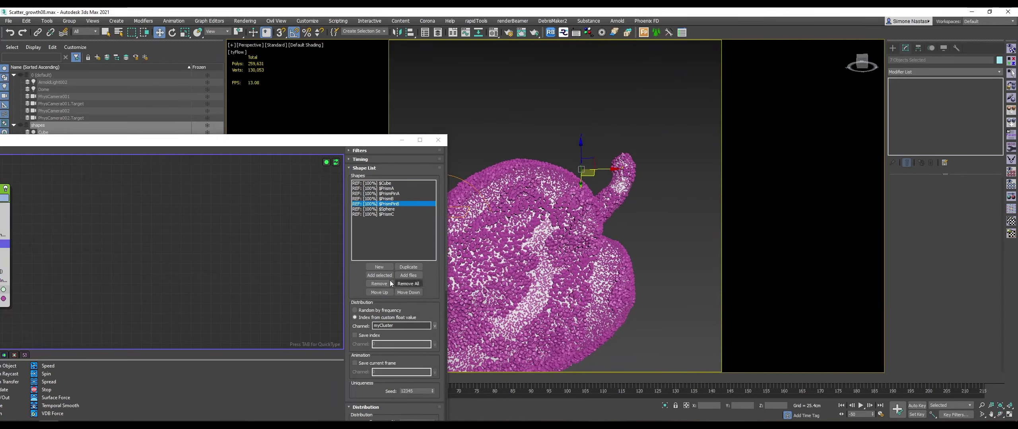
left_click(385, 294)
left_click(382, 294)
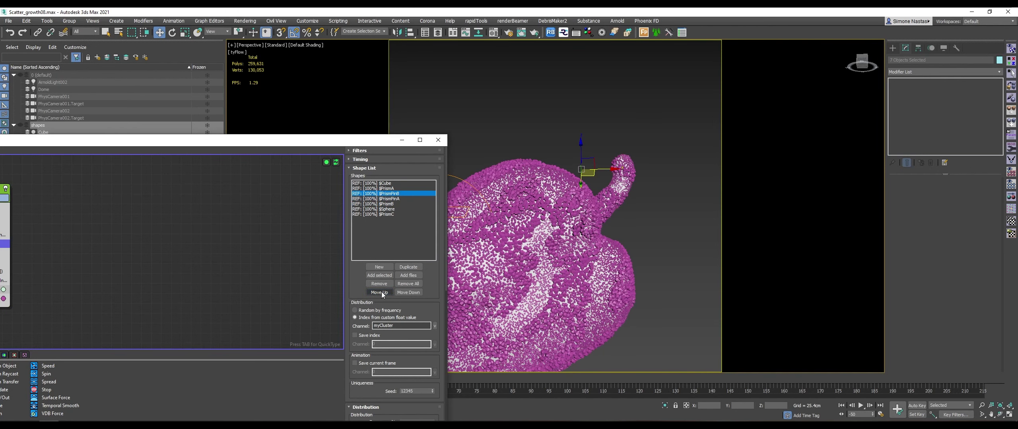
left_click(382, 293)
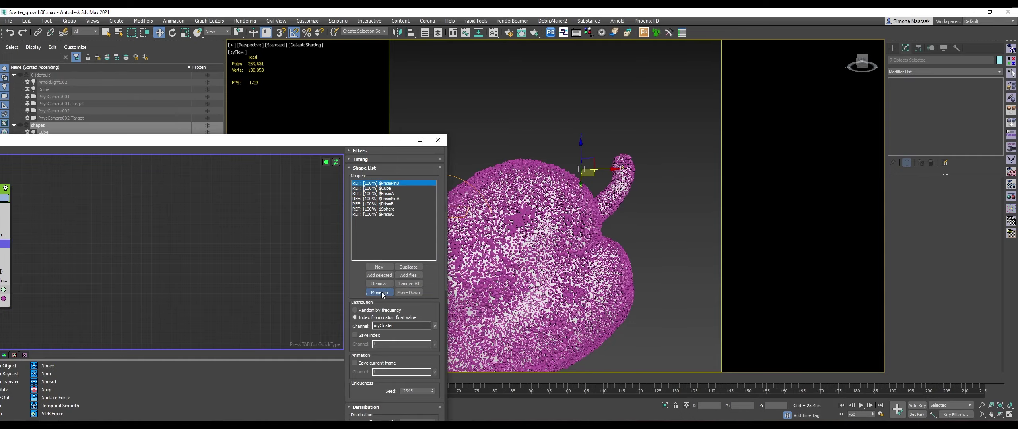
Orbit and zoom the Perspective view to inspect the particle-covered pepper from several sides.
middle_click_drag(556, 247, 616, 266, "alt")
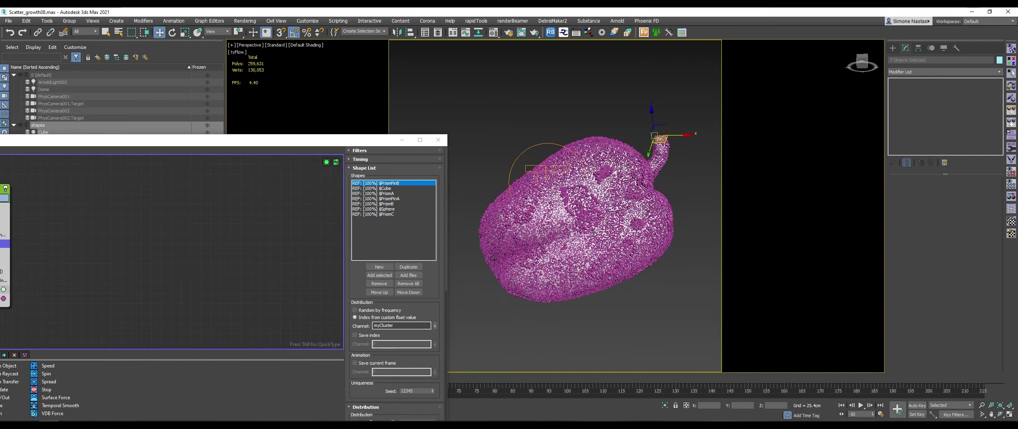
scroll(616, 266, "up", 3)
middle_click_drag(577, 225, 565, 227, "alt")
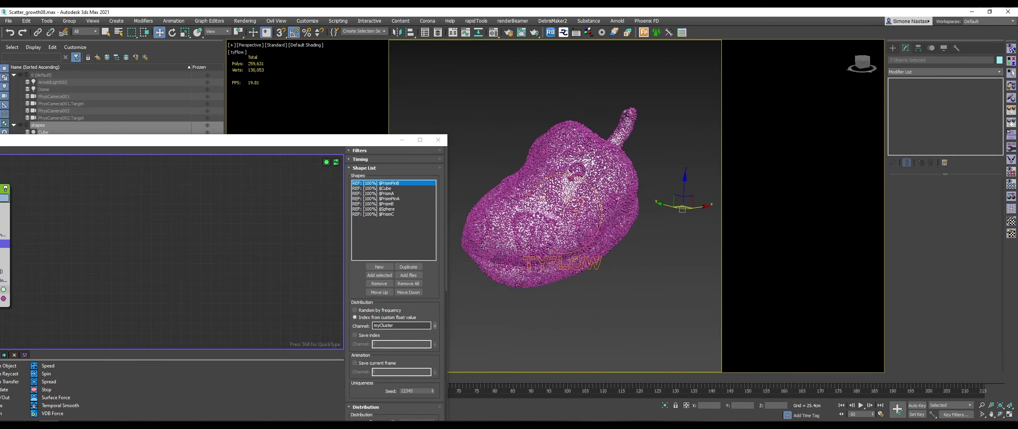
scroll(552, 228, "up", 5)
scroll(553, 228, "down", 2)
scroll(485, 209, "down", 2)
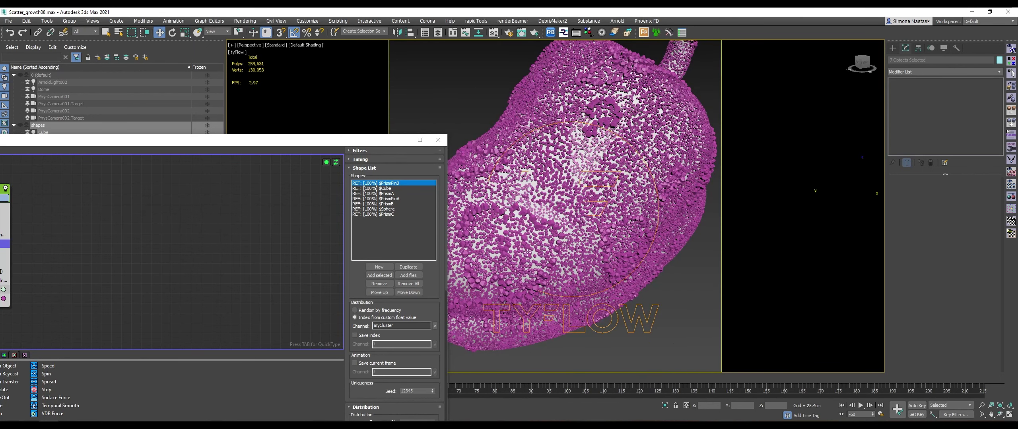
middle_click_drag(640, 128, 603, 150, "alt")
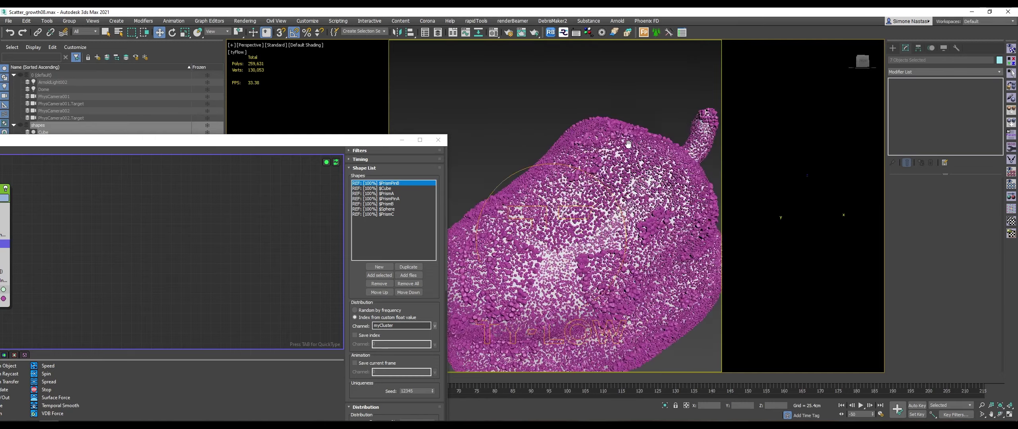
scroll(603, 150, "down", 3)
scroll(578, 188, "up", 8)
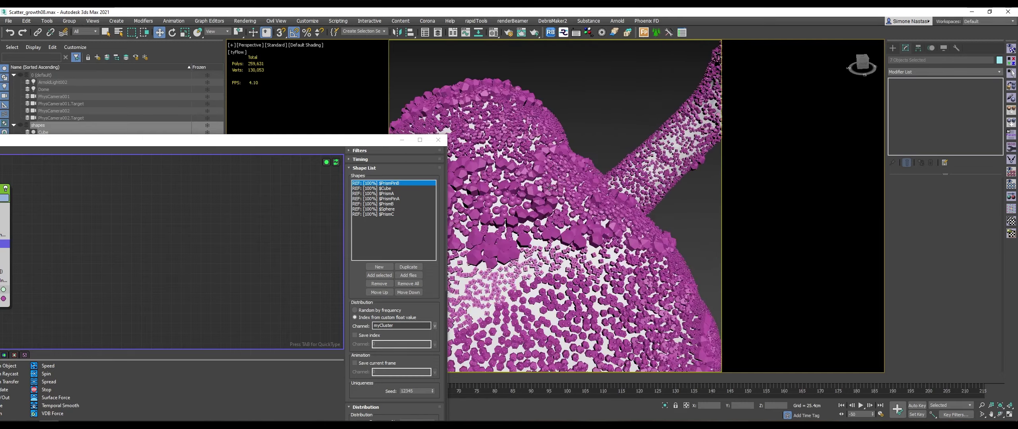
scroll(578, 188, "down", 3)
scroll(578, 189, "down", 2)
scroll(578, 189, "down", 3)
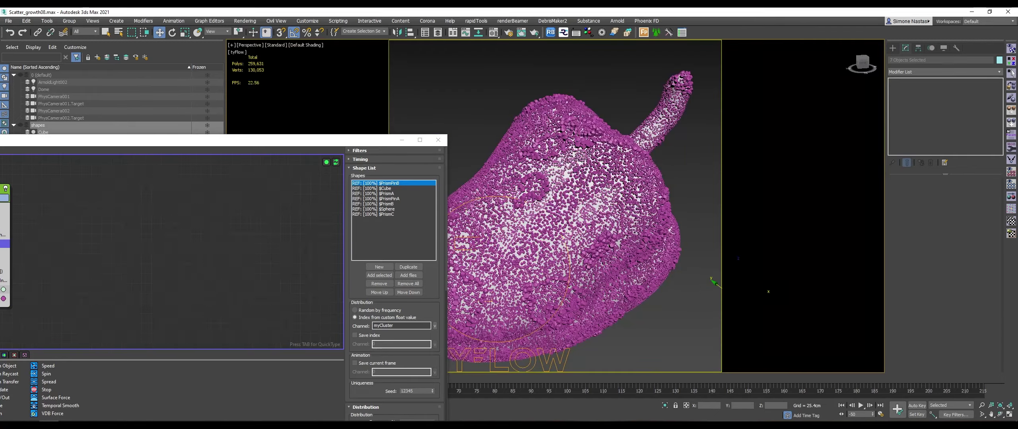
Orbit around the whole pepper once more, then move the tyFlow002 editor fully into view.
middle_click_drag(578, 189, 618, 166, "alt")
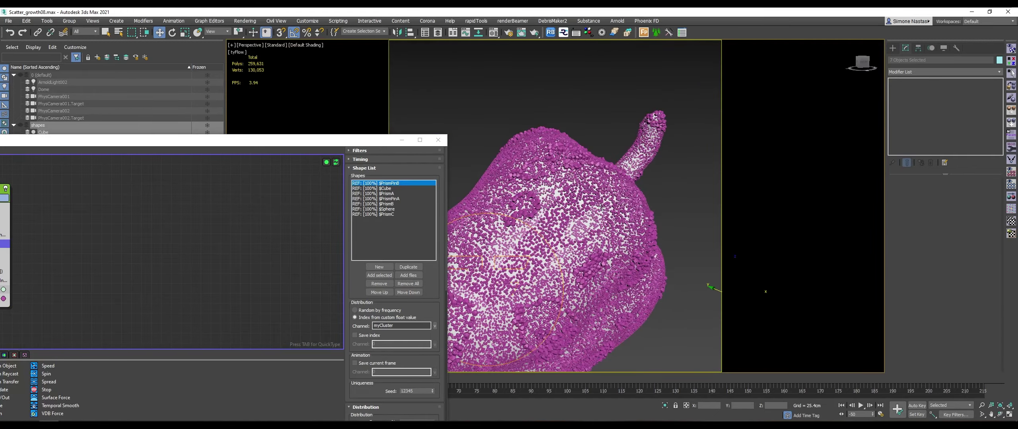
scroll(566, 198, "down", 2)
scroll(565, 199, "down", 2)
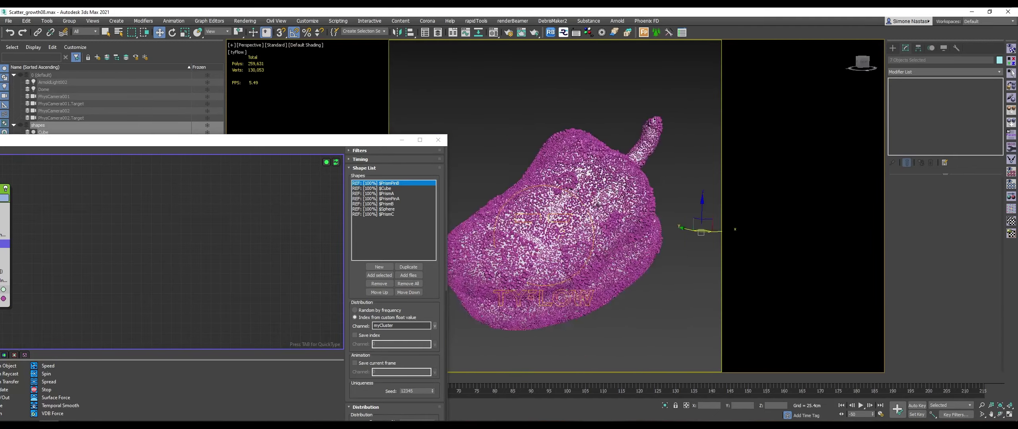
scroll(566, 198, "down", 2)
middle_click_drag(565, 199, 583, 215, "alt")
left_click_drag(304, 140, 547, 66)
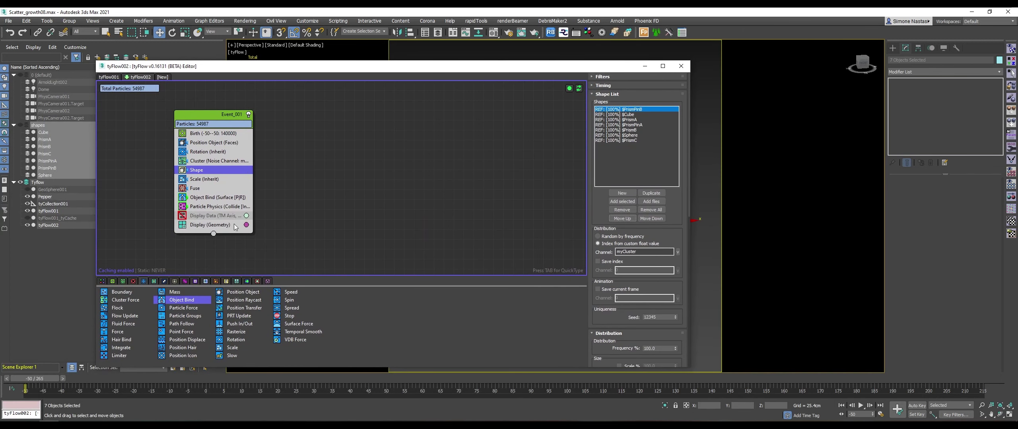
left_click(110, 77)
scroll(314, 138, "up", 2)
scroll(300, 178, "up", 2)
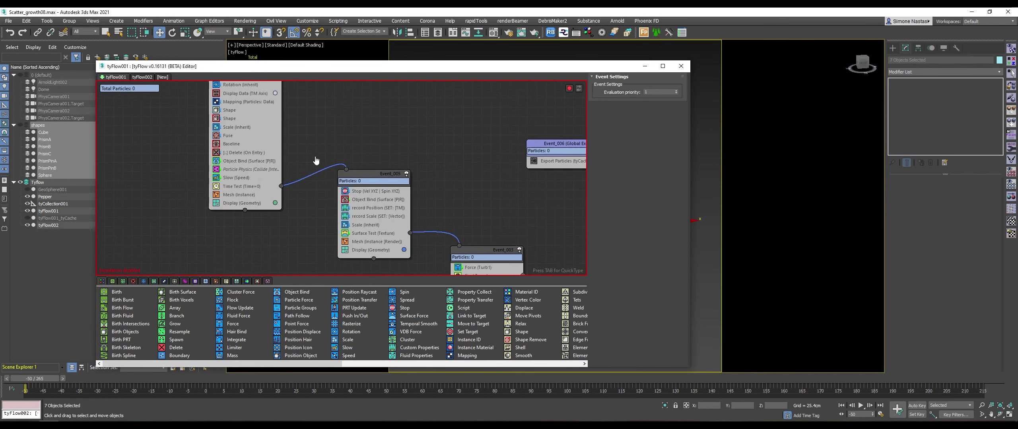
mouse_move(316, 160)
middle_mouse_down()
mouse_move(331, 245)
mouse_move(353, 159)
middle_mouse_up()
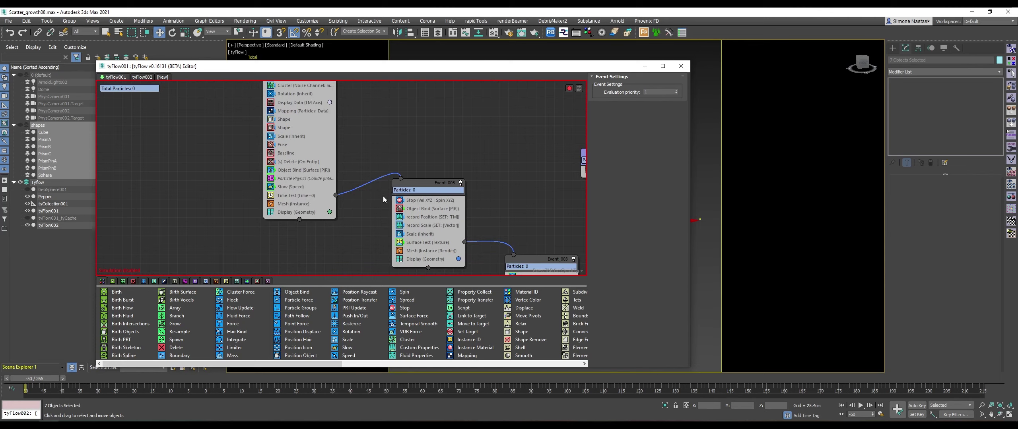
left_click(148, 78)
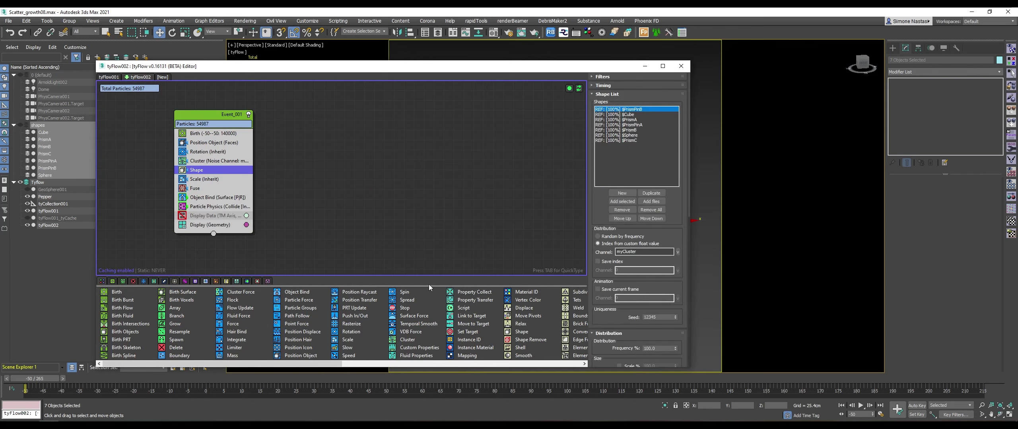
Add a Time Test below Particle Physics in Event_001 with Test Type set to Frame.
left_click(227, 281)
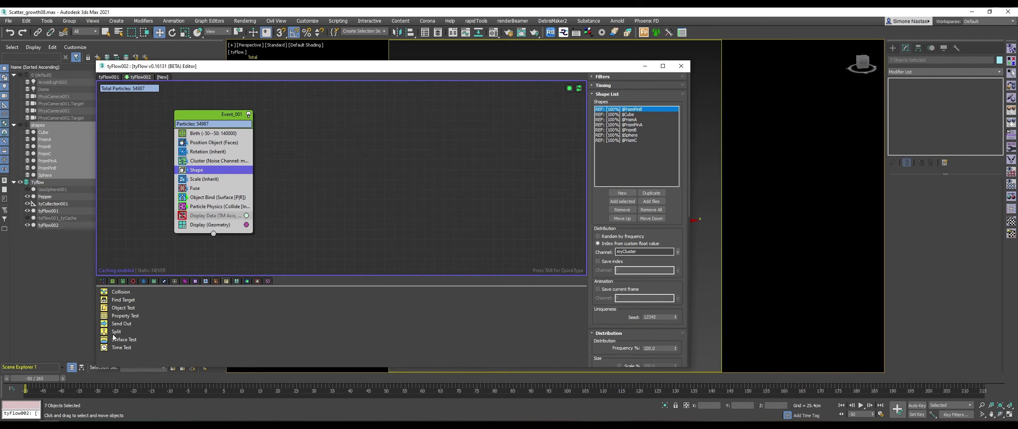
mouse_move(145, 350)
left_mouse_down()
mouse_move(212, 212)
mouse_move(203, 229)
left_mouse_up()
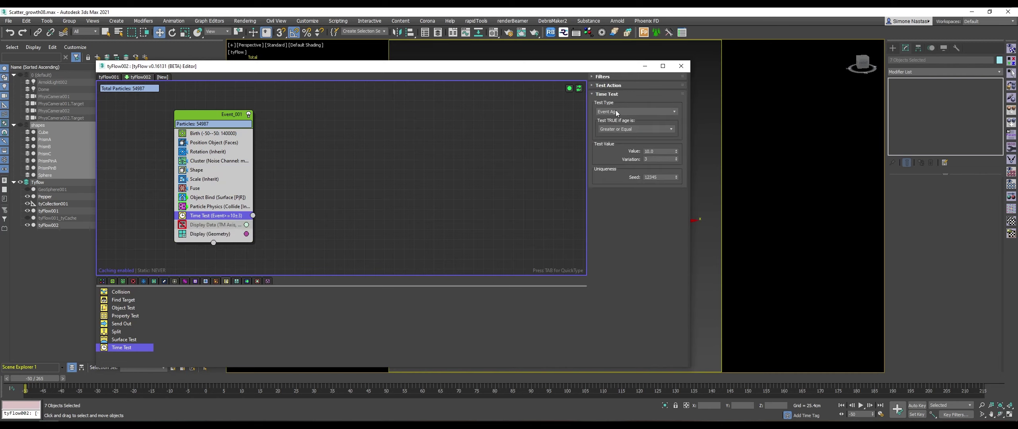
left_click(625, 112)
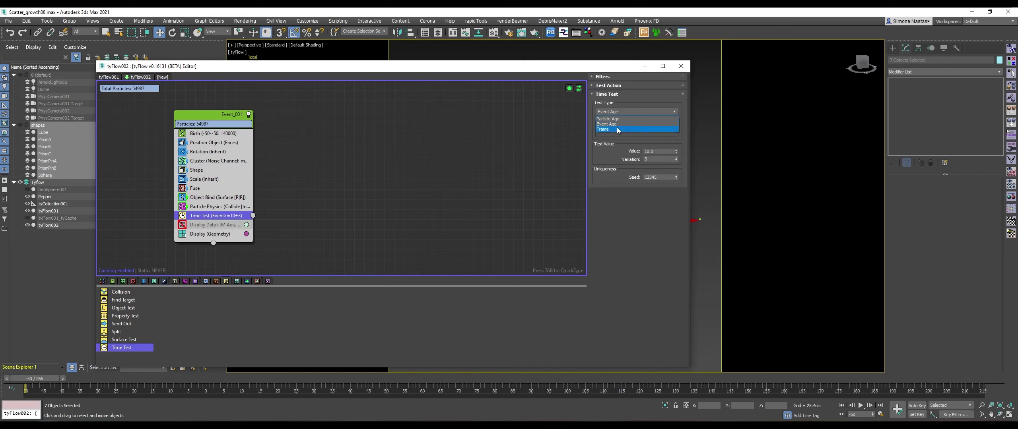
left_click(618, 131)
Zero the Time Test's Value and Variation, then start bringing in Property Collect.
right_click(676, 152)
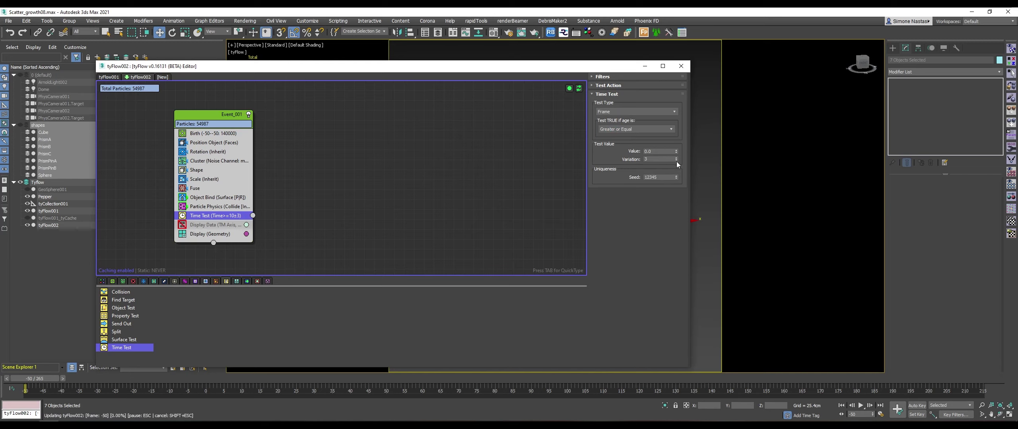
right_click(677, 159)
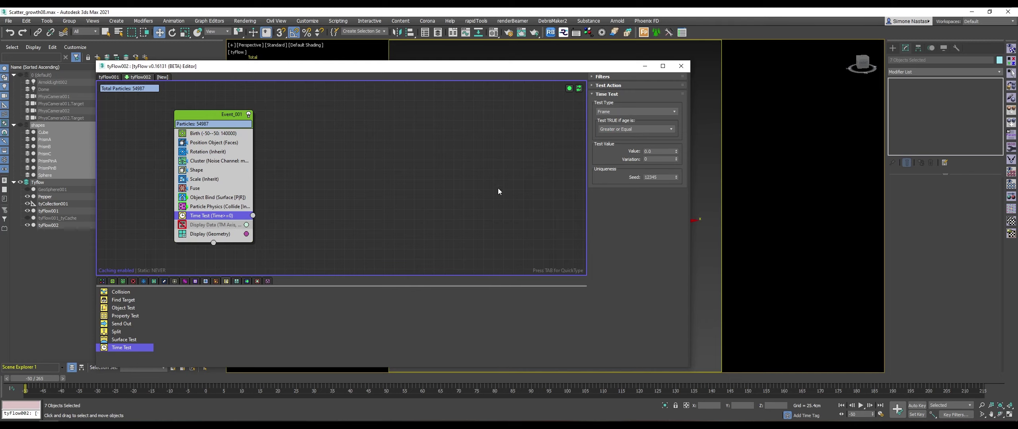
left_click(161, 284)
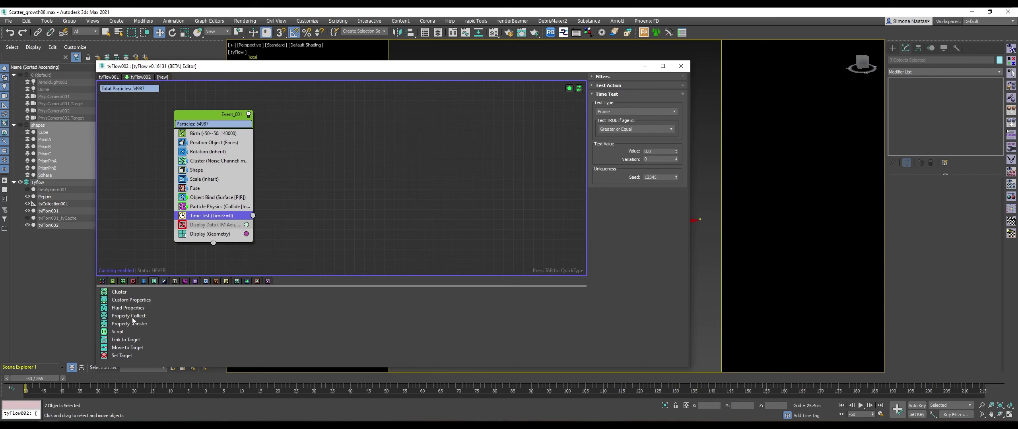
left_click_drag(132, 317, 285, 233)
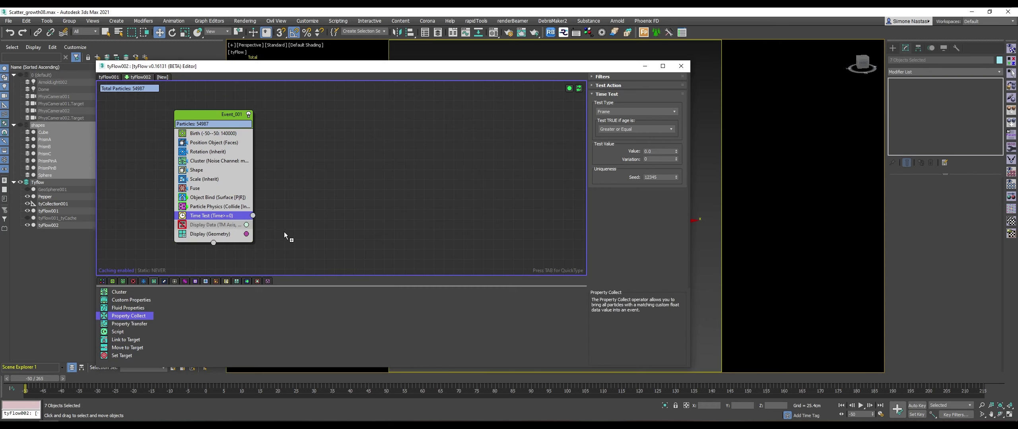
left_click_drag(253, 216, 282, 222)
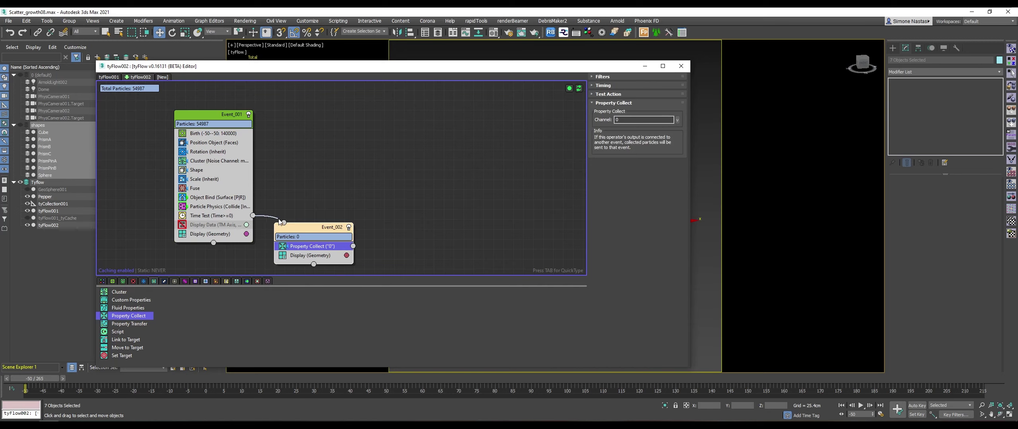
right_click(317, 246)
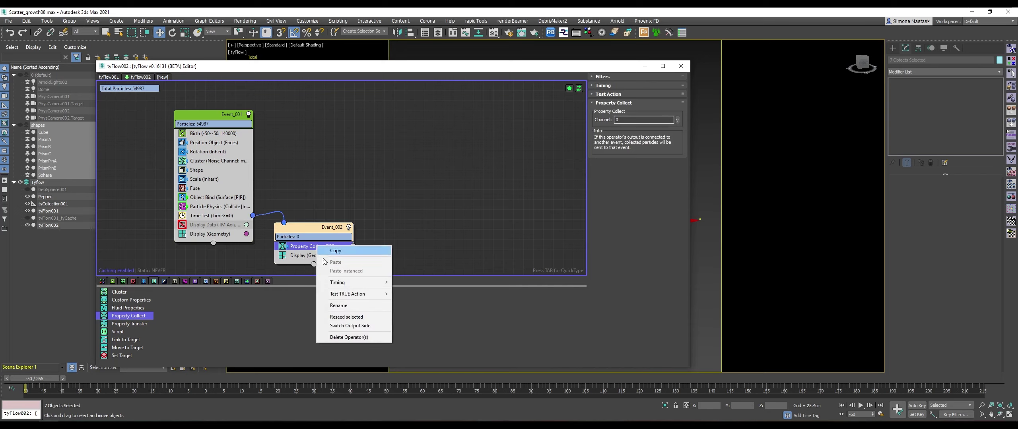
left_click(350, 306)
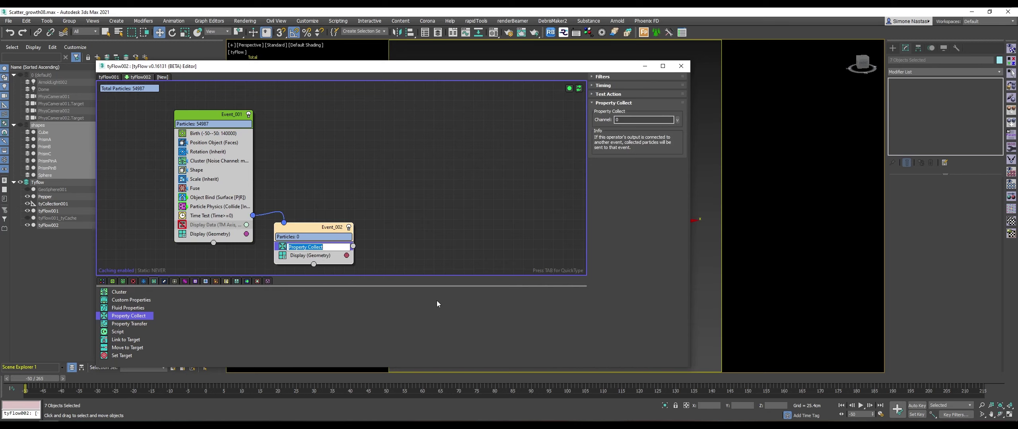
type("record")
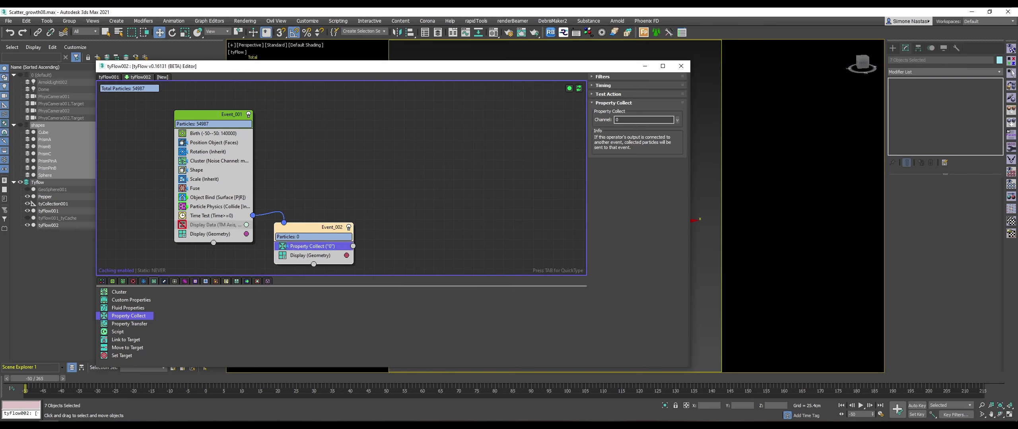
type(" scale")
key("Return")
double_click(628, 121)
type("O")
type("riginalScale")
right_click(634, 119)
left_click(659, 147)
right_click(319, 247)
left_click(349, 339)
Replace the leftover Event_002 with a new Custom Properties event fed by the Time Test.
left_click(301, 225)
key("Delete")
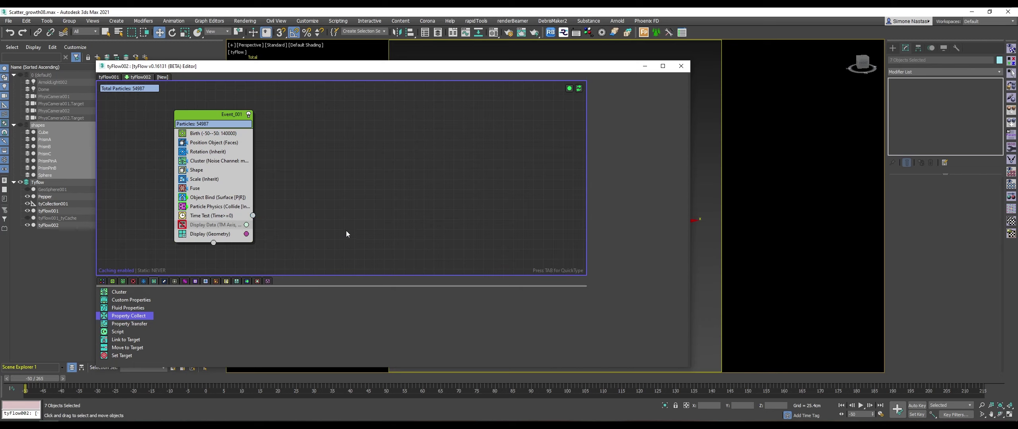
left_click(127, 324)
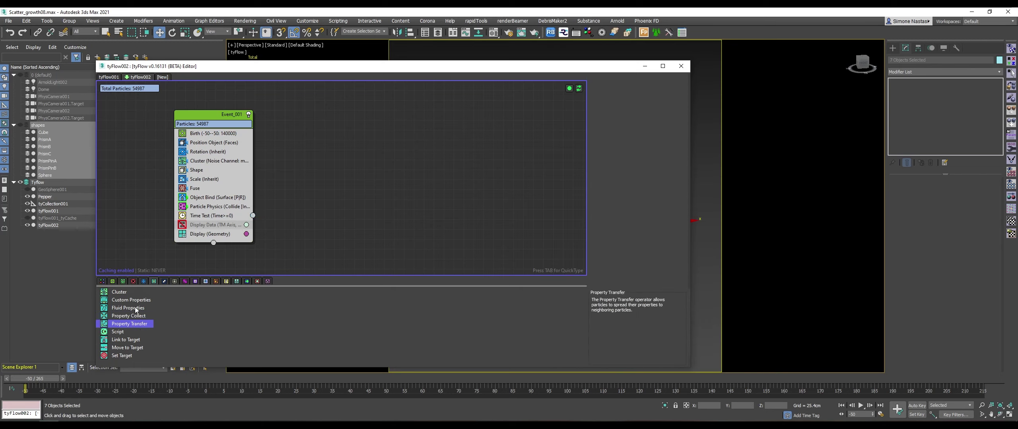
left_click_drag(151, 301, 169, 293)
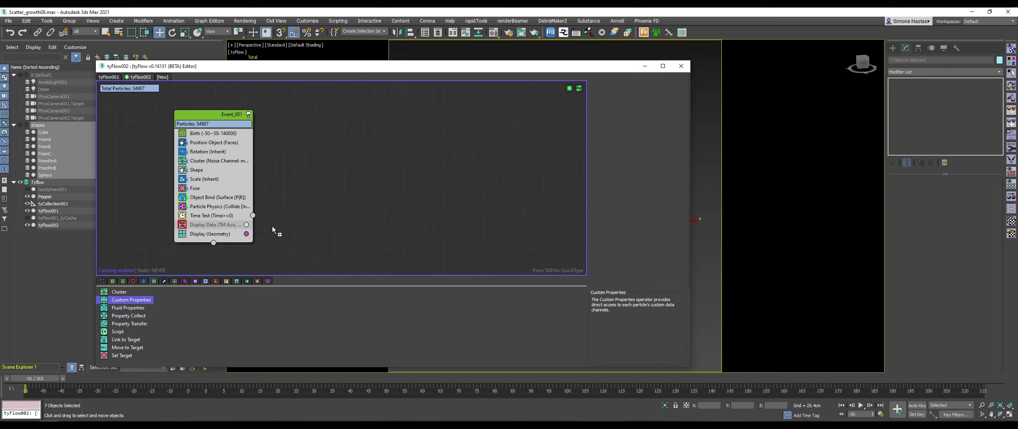
left_click_drag(272, 227, 272, 219)
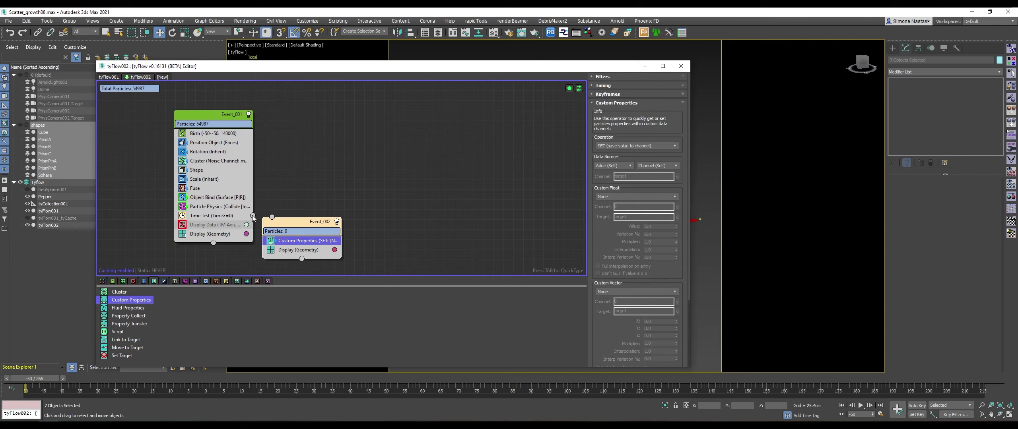
left_click_drag(253, 216, 318, 225)
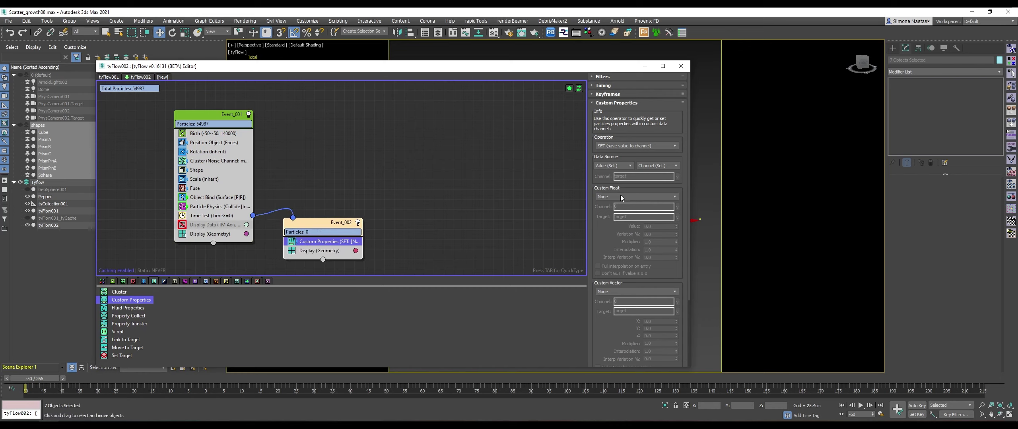
Store particle Scale as the Custom Vector in channel OriginalScale.
scroll(660, 193, "down", 4)
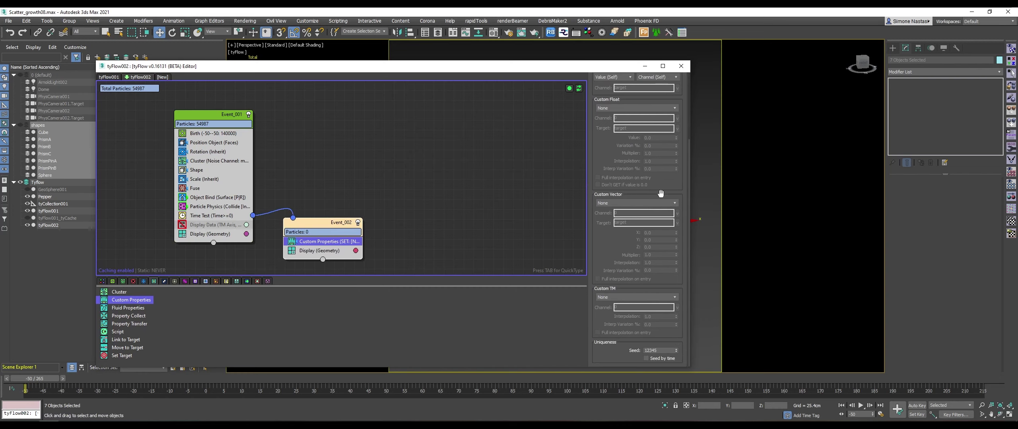
left_click(641, 204)
left_click(639, 247)
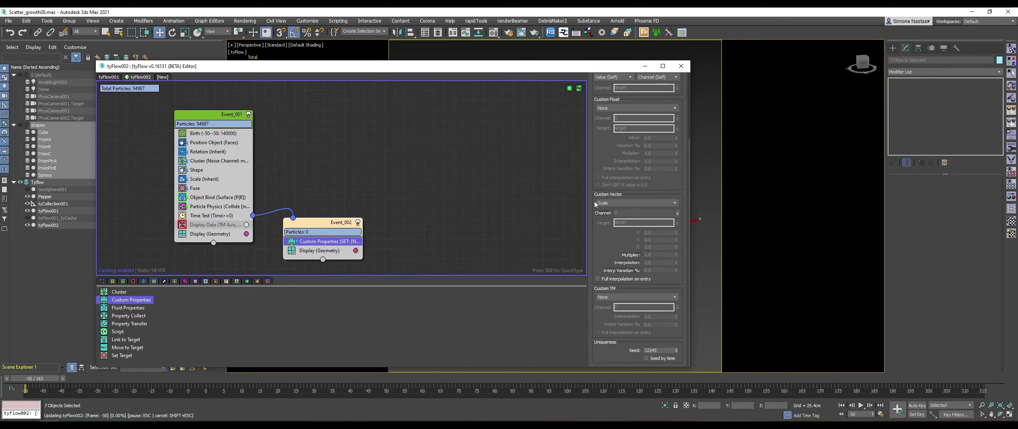
double_click(645, 214)
type("OriginalScale")
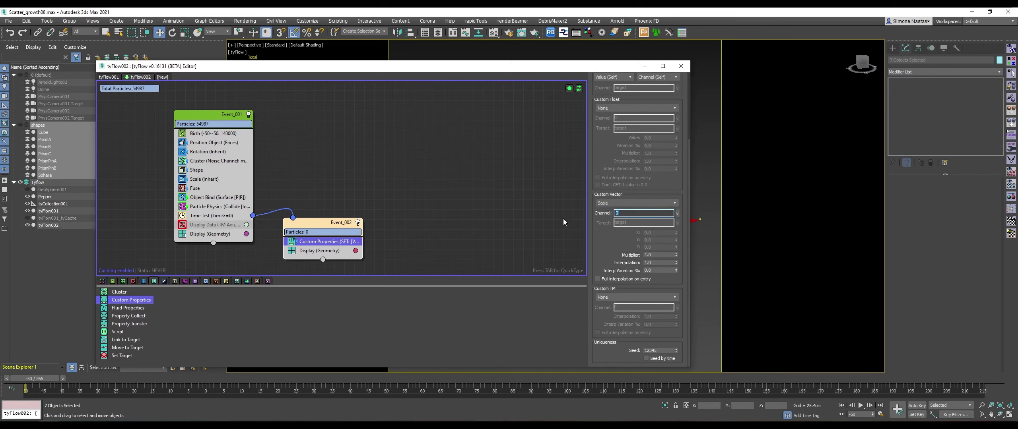
key("Return")
Rename the Custom Properties operator to 'original scale'.
right_click(319, 242)
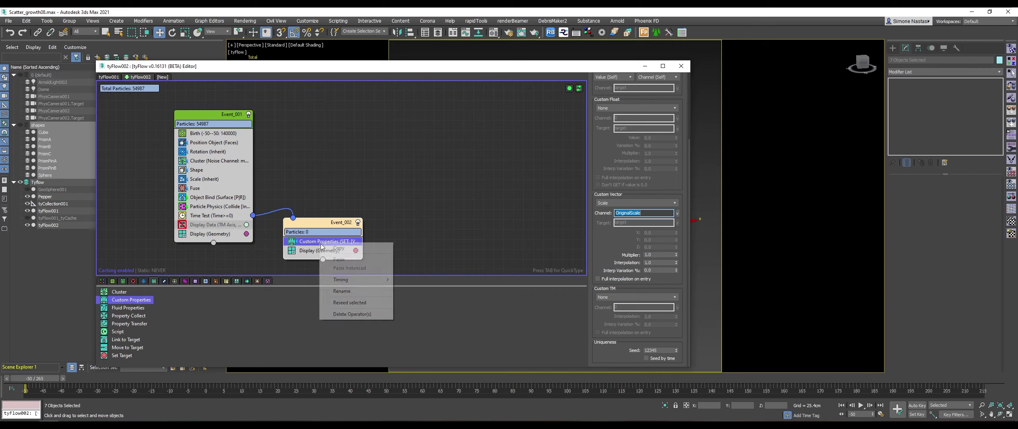
left_click(341, 292)
type("original")
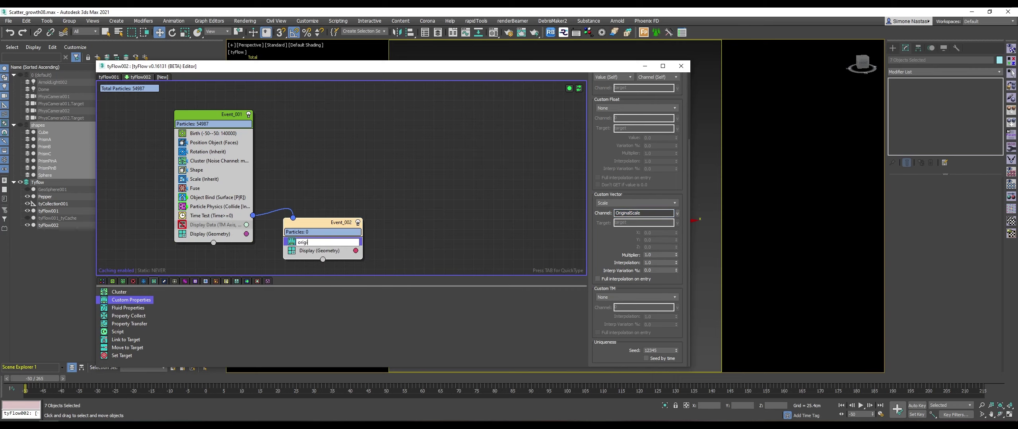
type(" scale")
key("Return")
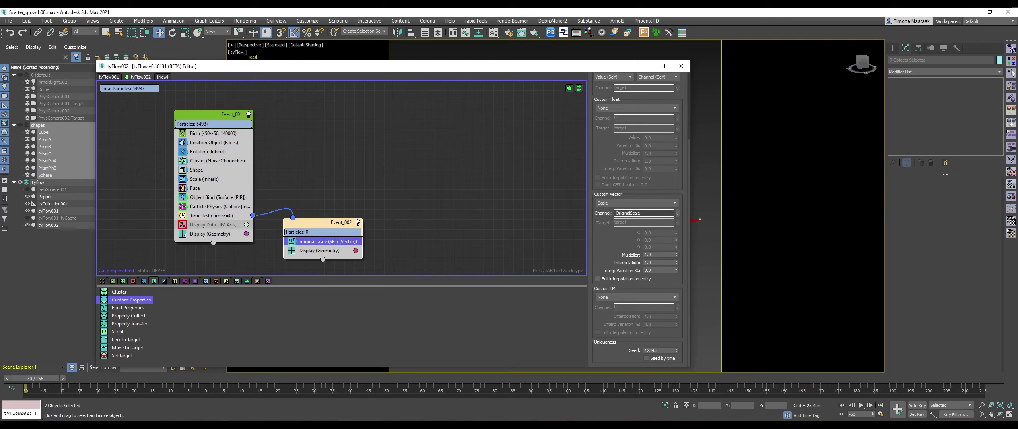
right_click(329, 244)
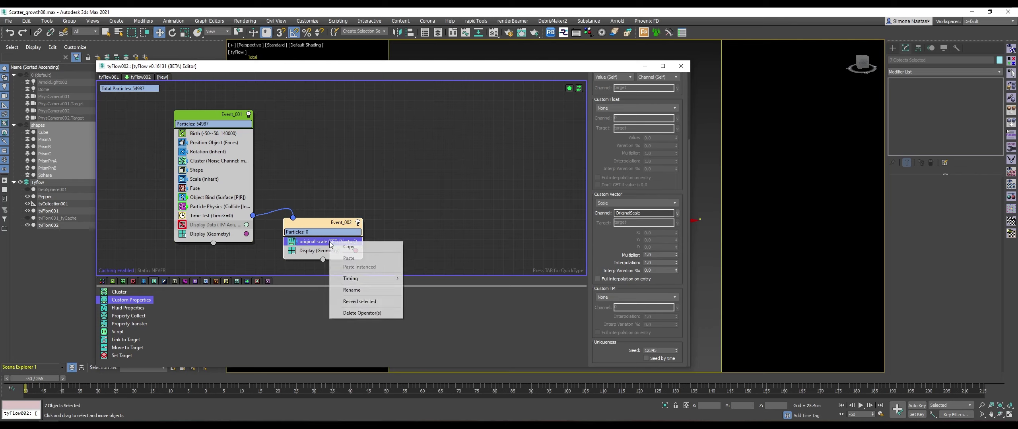
right_click(314, 241)
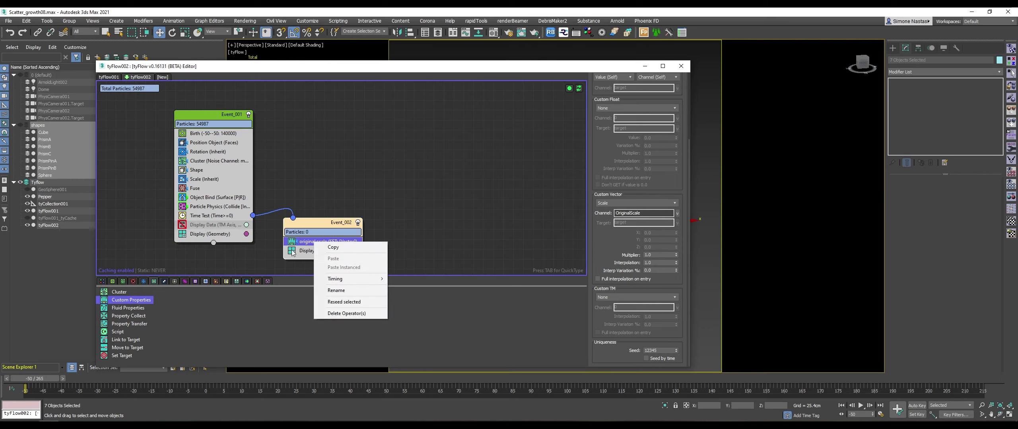
left_click(347, 253)
Add a second Custom Properties operator to Event_002 named 'original pos'.
mouse_move(114, 305)
left_mouse_down()
mouse_move(331, 255)
mouse_move(329, 247)
left_mouse_up()
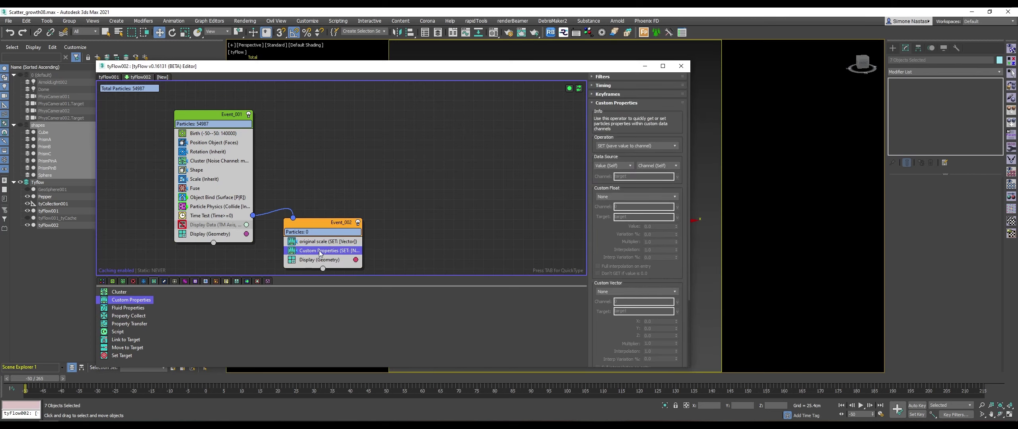
right_click(319, 251)
left_click(350, 299)
type("or")
type("iginal pos")
key("Return")
Store particle Position as the Custom TM in channel OriginalPos.
left_click_drag(602, 327, 631, 239)
left_click(626, 298)
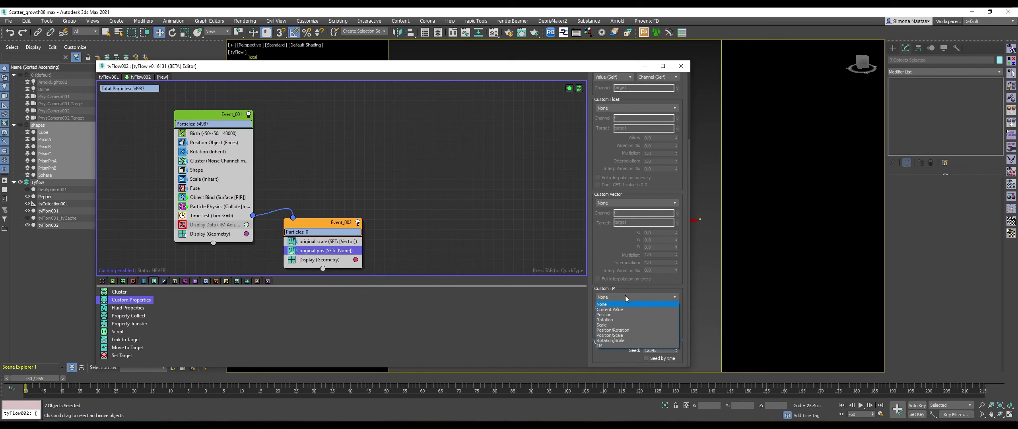
left_click(631, 316)
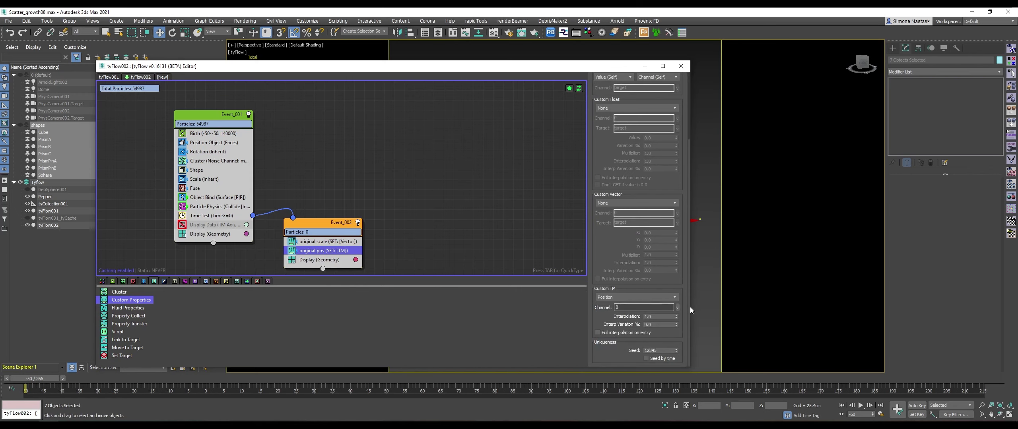
double_click(652, 307)
type("OriginalPos")
key("Return")
Add a Display Data operator to Event_002.
middle_click_drag(455, 245, 441, 181)
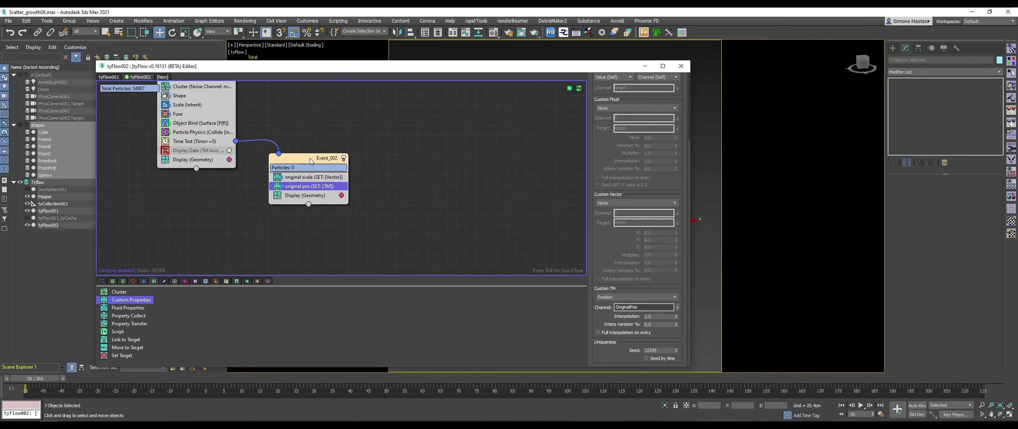
left_click_drag(311, 170, 323, 173)
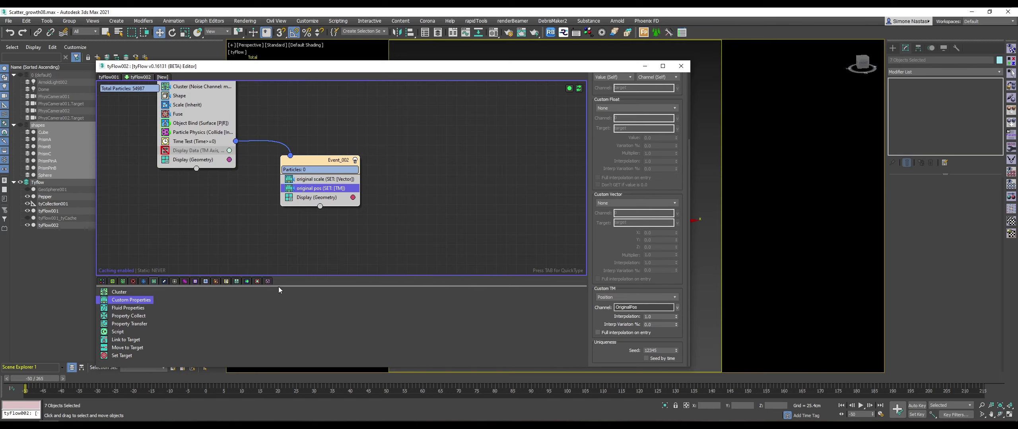
left_click(237, 281)
left_click_drag(123, 312, 321, 195)
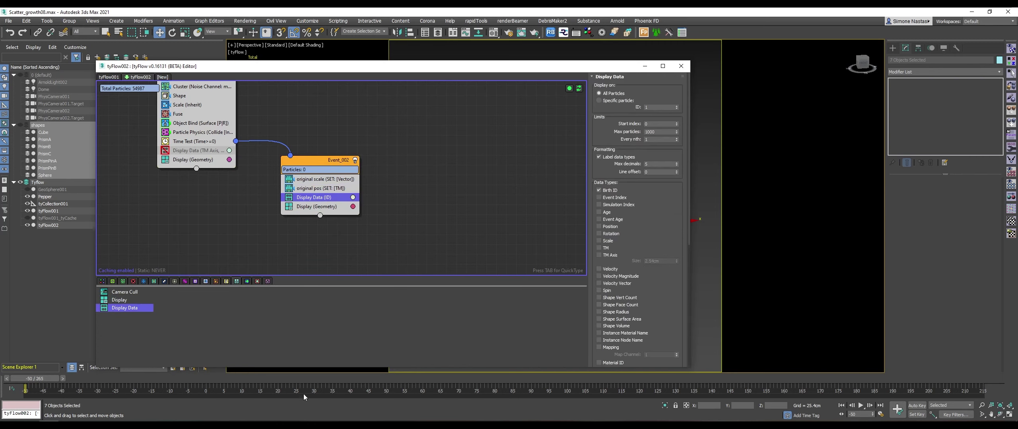
Jump to frame 0, move the editor aside, and turn off Birth ID labels in Display Data.
left_click(200, 379)
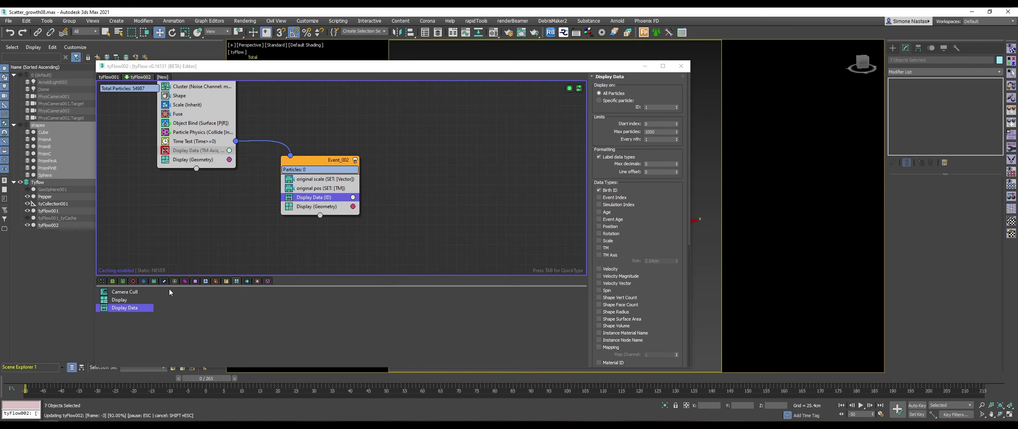
left_click_drag(600, 68, 420, 92)
scroll(610, 170, "up", 10)
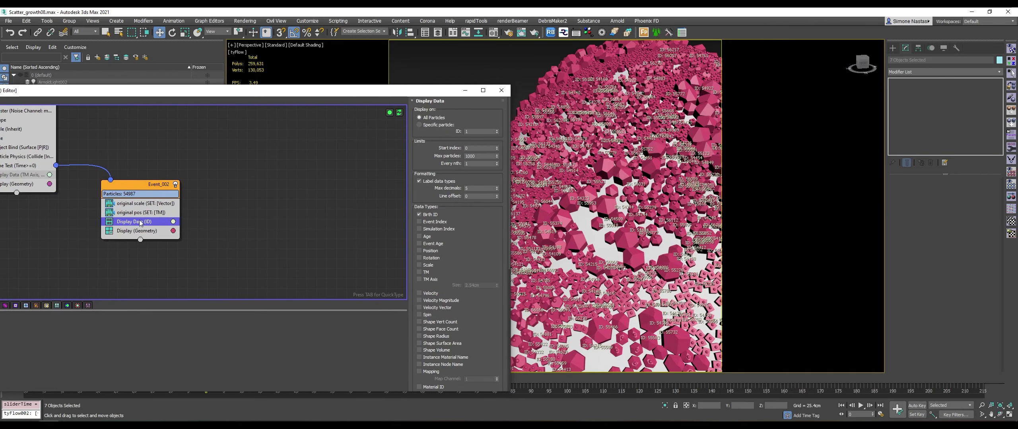
left_click(428, 215)
left_click(425, 181)
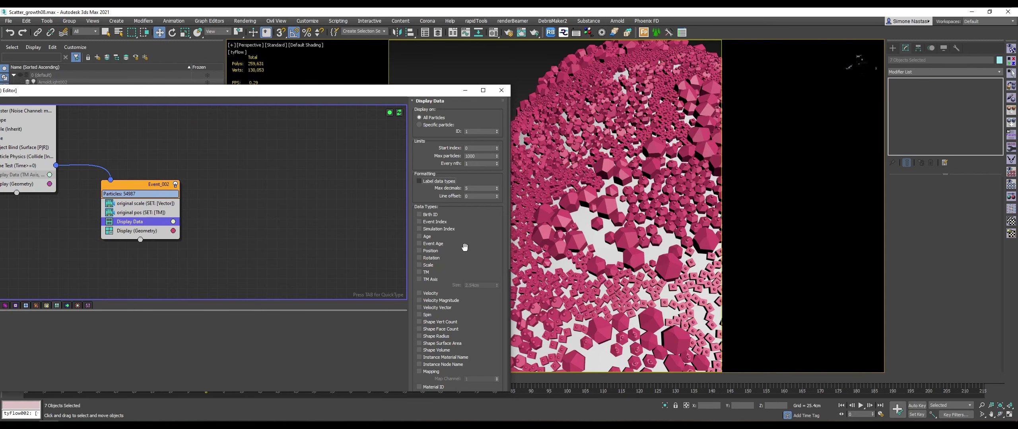
Label particles with the OriginalScale custom vector instead.
scroll(465, 247, "down", 3)
scroll(458, 266, "down", 3)
scroll(453, 278, "down", 3)
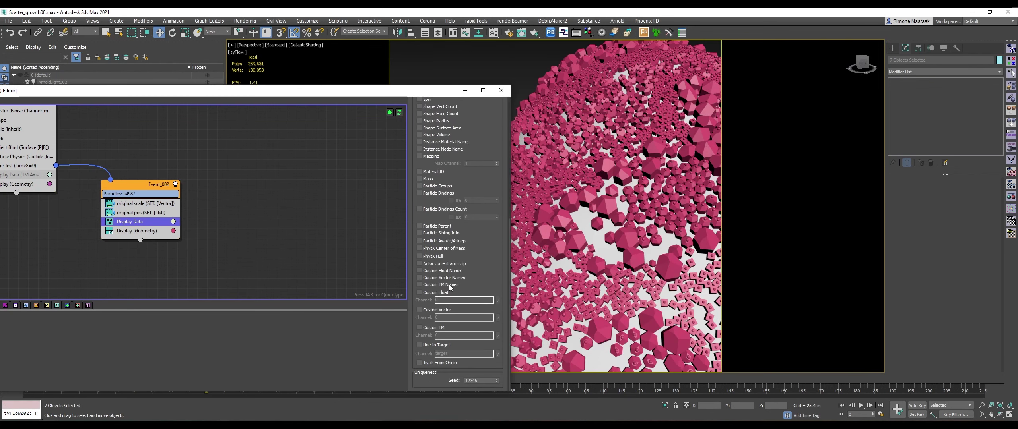
left_click(419, 310)
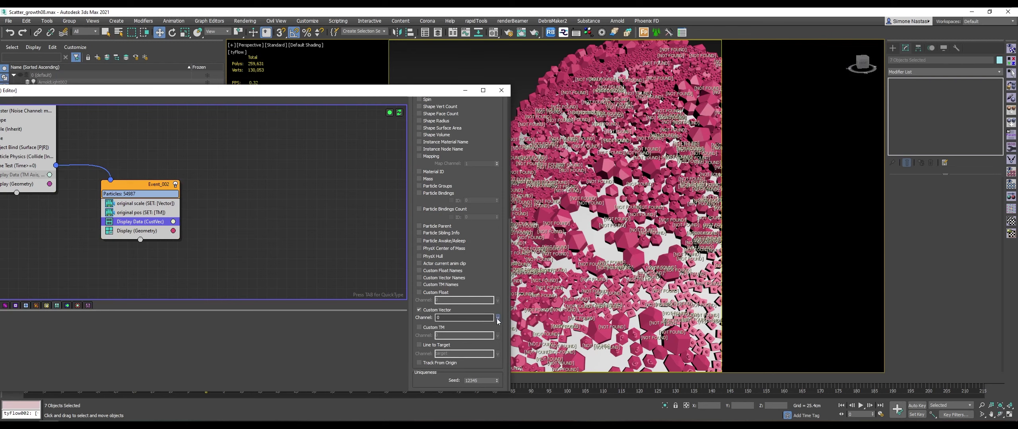
left_click(498, 317)
left_click(517, 333)
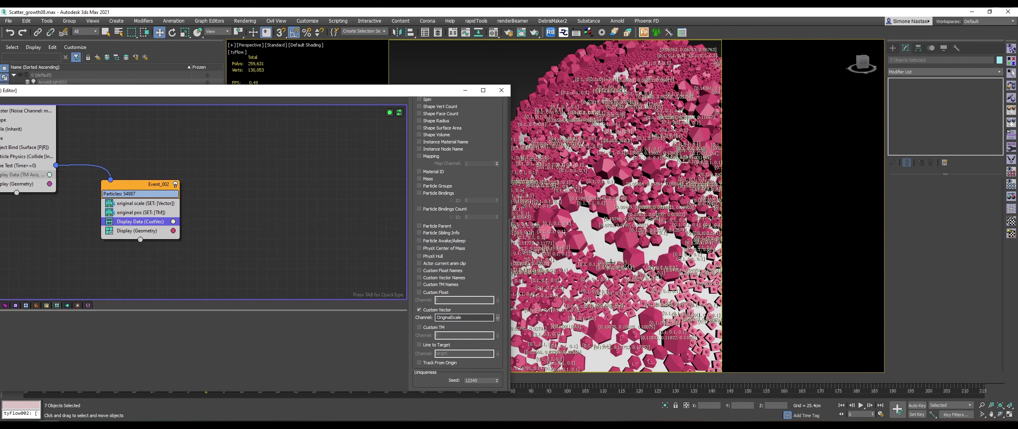
Zoom the viewport in and out to read the OriginalScale labels like [0.1, 0.1, 0.1].
scroll(596, 268, "up", 3)
scroll(596, 267, "up", 4)
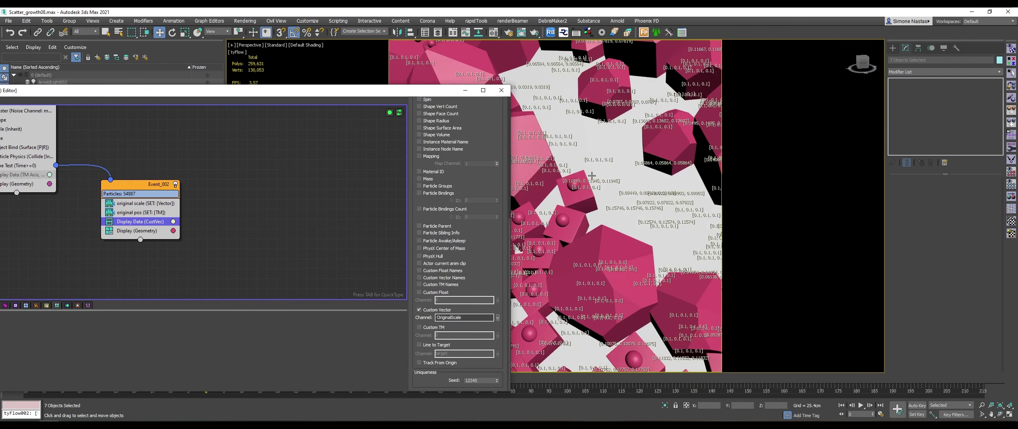
scroll(590, 187, "down", 3)
scroll(588, 193, "down", 2)
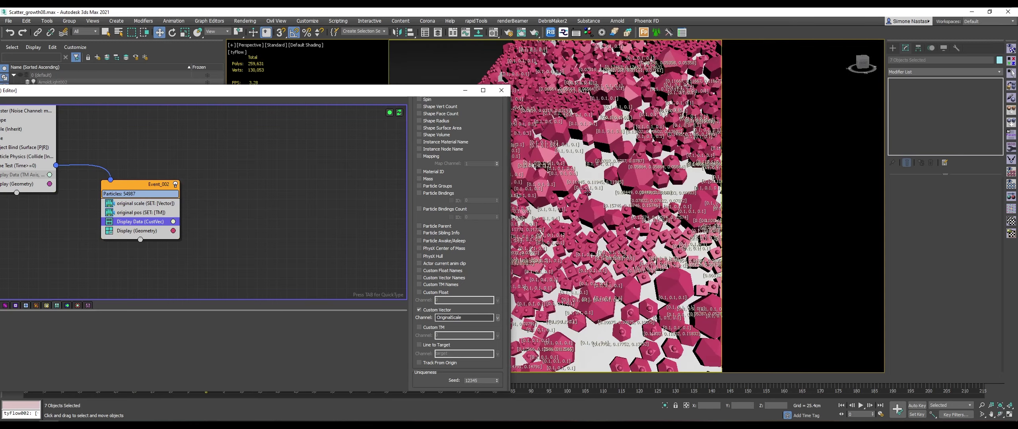
scroll(552, 107, "up", 3)
scroll(553, 106, "up", 2)
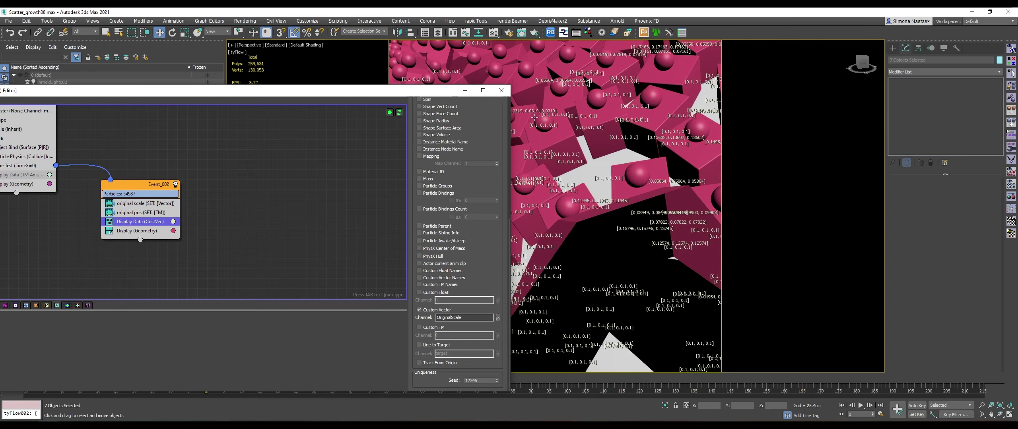
scroll(583, 106, "down", 2)
scroll(637, 105, "up", 1)
scroll(620, 136, "down", 3)
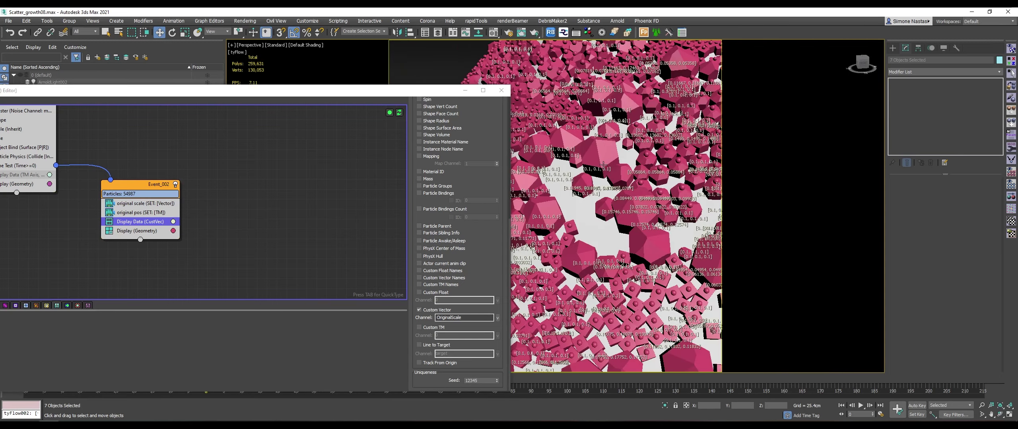
scroll(604, 166, "up", 1)
scroll(687, 220, "up", 2)
scroll(665, 203, "up", 2)
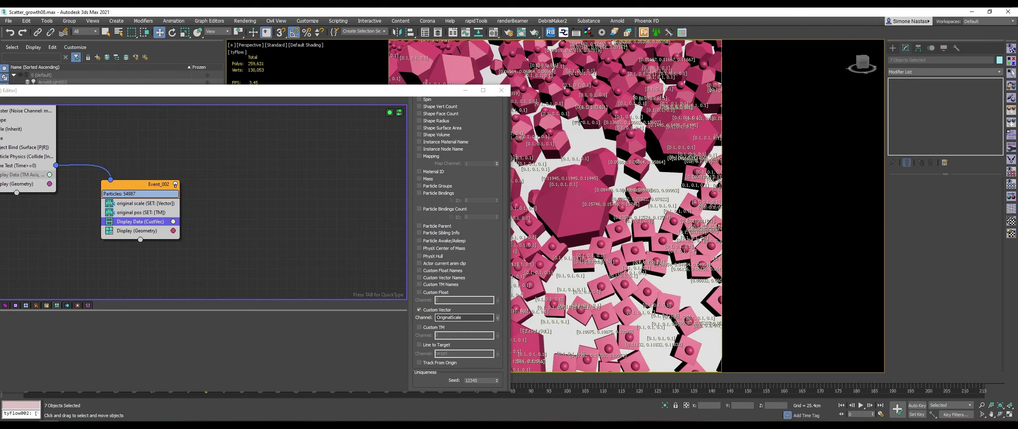
scroll(580, 119, "down", 2)
scroll(589, 116, "down", 2)
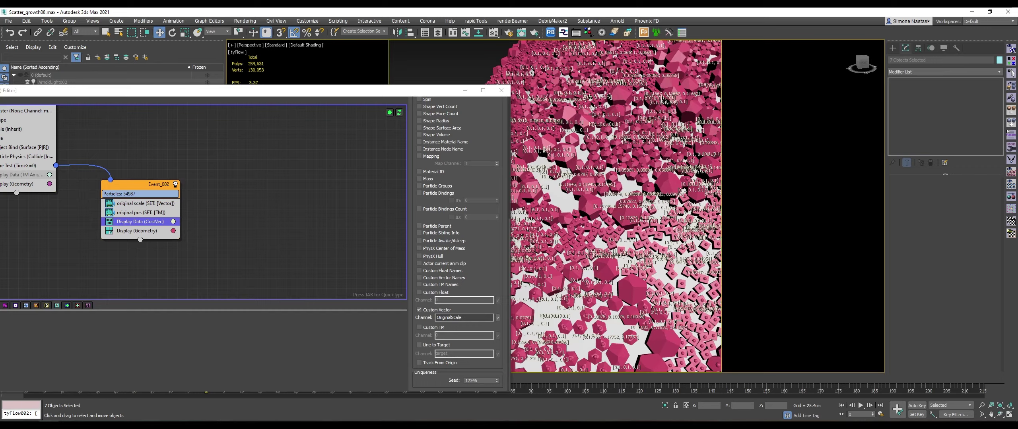
scroll(593, 113, "down", 5)
scroll(592, 113, "up", 3)
scroll(593, 113, "up", 2)
scroll(593, 114, "up", 2)
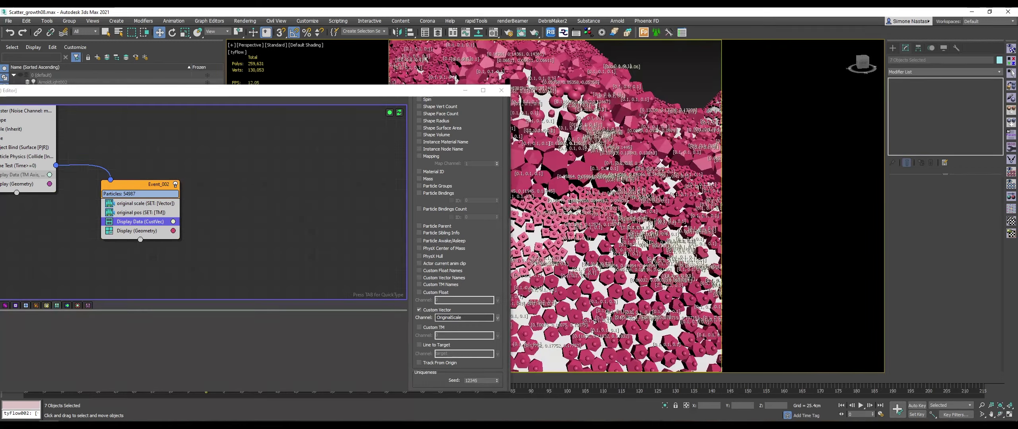
scroll(592, 113, "up", 3)
scroll(592, 113, "down", 3)
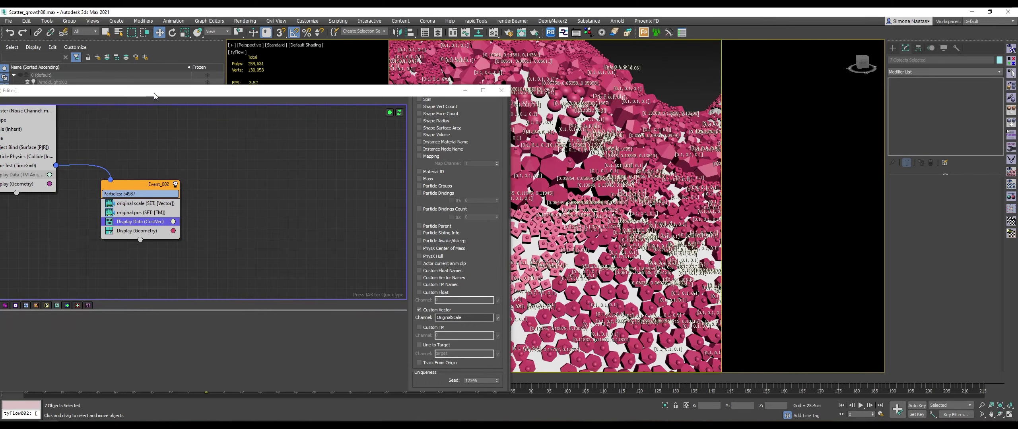
Move the tyFlow editor back and select Scale (Inherit) in Event_001.
left_click_drag(141, 91, 242, 115)
middle_click_drag(111, 160, 183, 184)
left_click(183, 177)
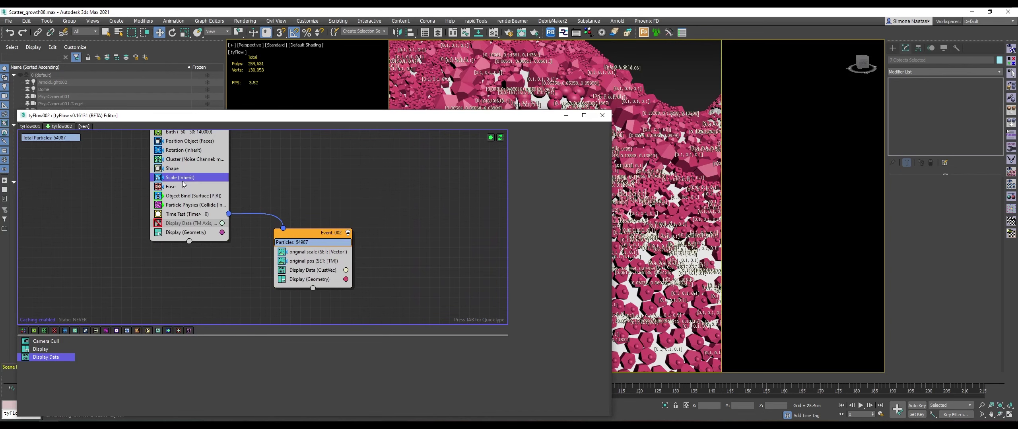
Give Scale (Inherit) a uniform 40% scale variation.
left_click(162, 180)
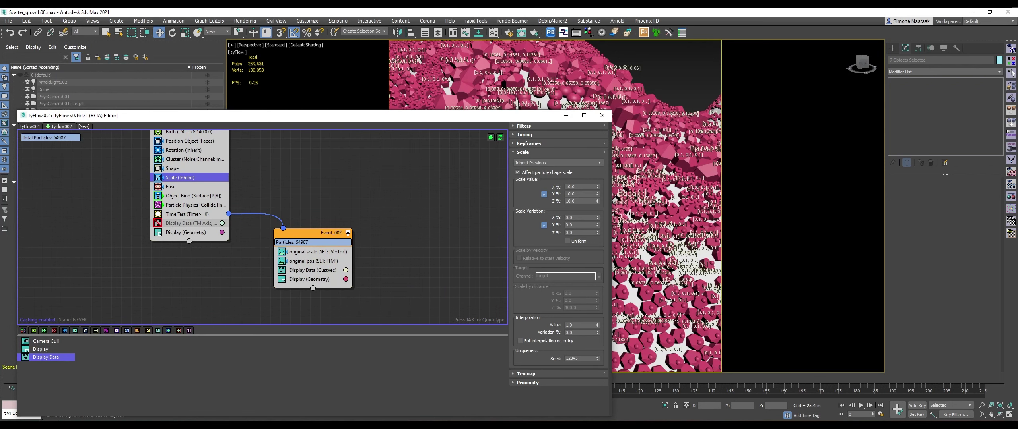
left_click(574, 241)
left_click(579, 218)
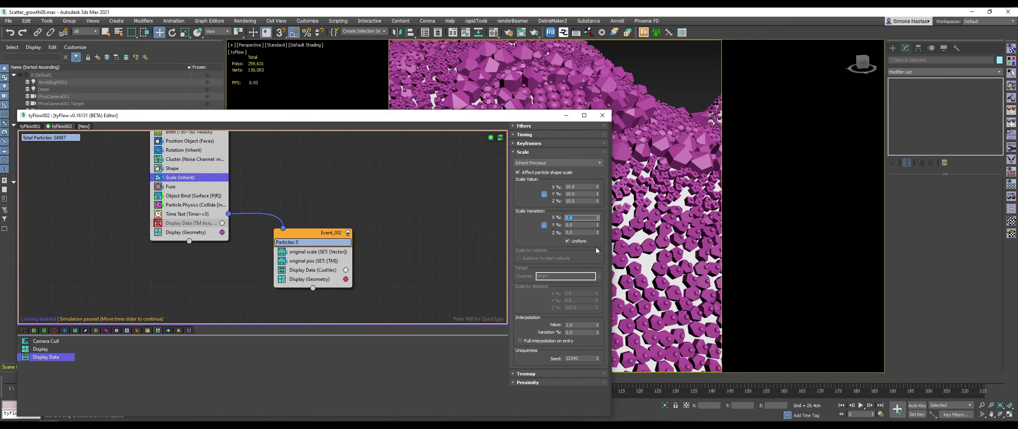
type("40")
key("Return")
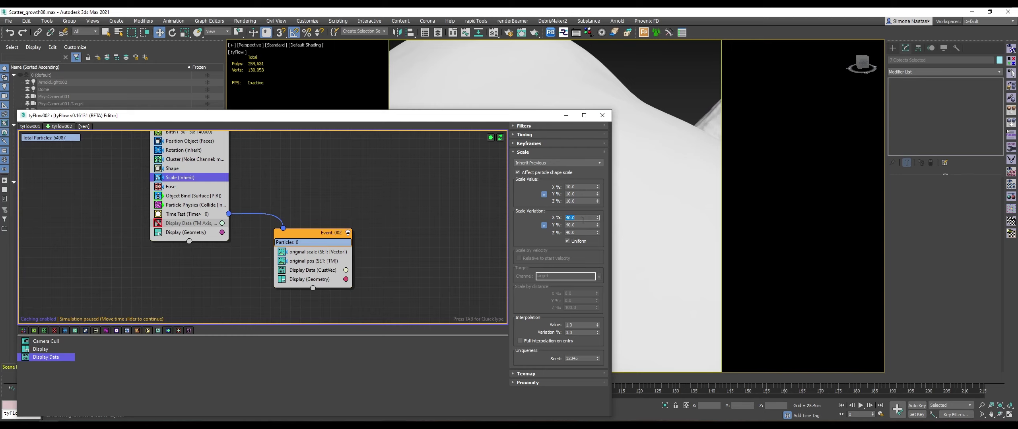
left_click(502, 139)
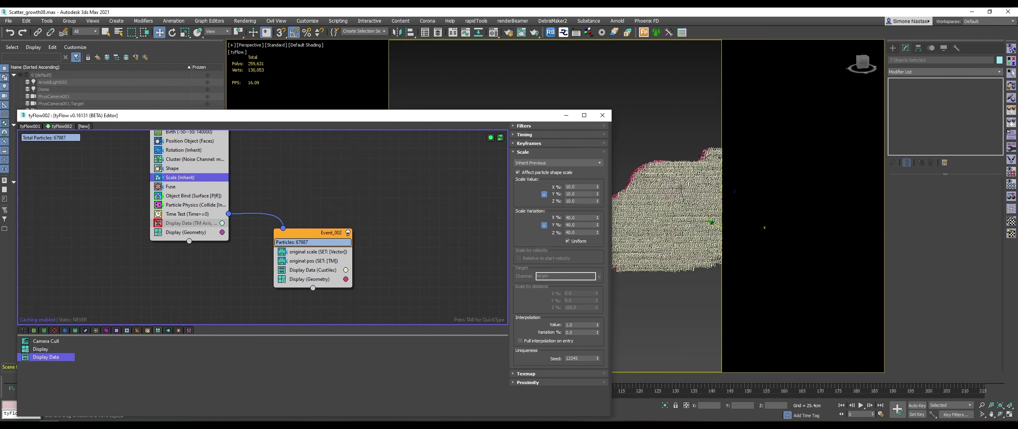
Set the Scale Value to 25% on X, Y and Z.
scroll(687, 195, "up", 3)
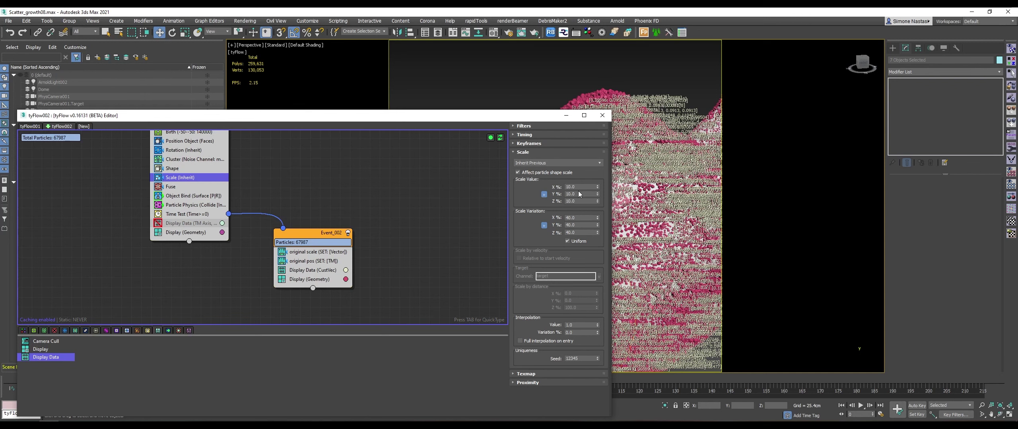
type("25")
key("Return")
left_click(544, 194)
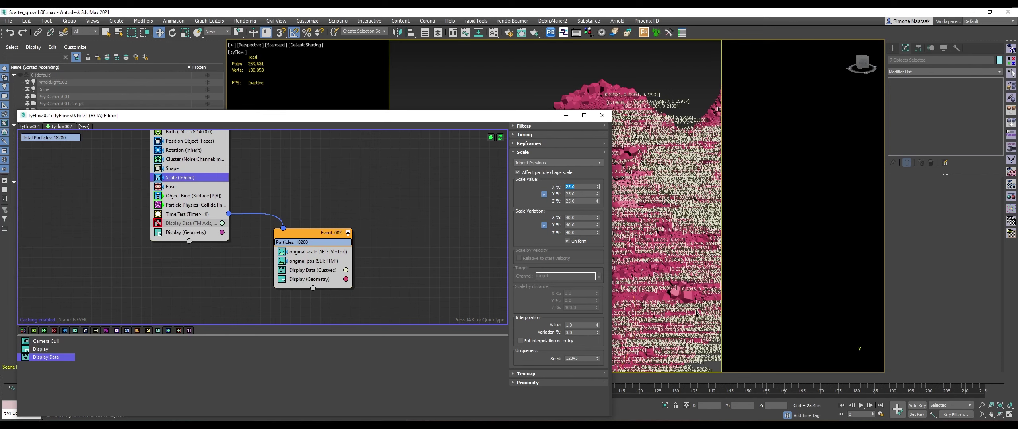
Turn off the particle data labels in the viewport.
left_click(282, 272)
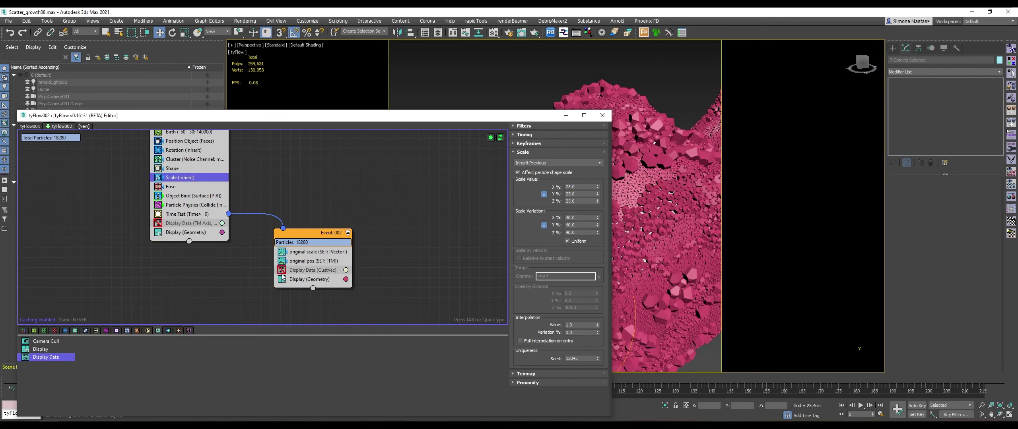
scroll(672, 203, "down", 3)
scroll(650, 199, "down", 1)
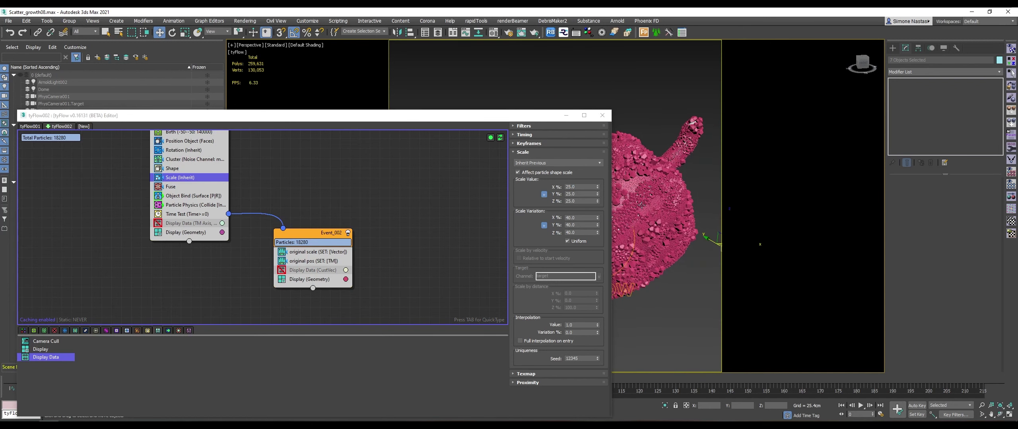
Inspect the larger particle pieces on the pepper, then bring the whole tyFlow editor into view.
left_click_drag(540, 120, 422, 119)
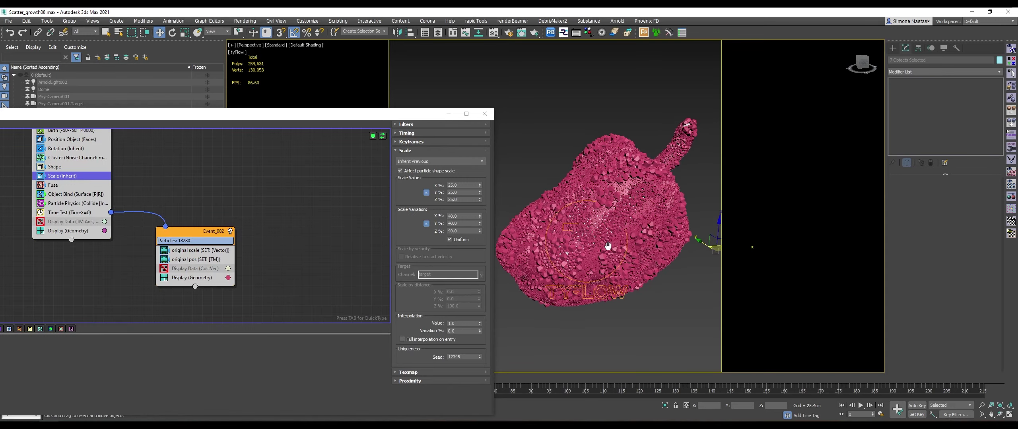
scroll(596, 248, "up", 3)
scroll(580, 254, "down", 2)
middle_click_drag(578, 258, 556, 263, "alt")
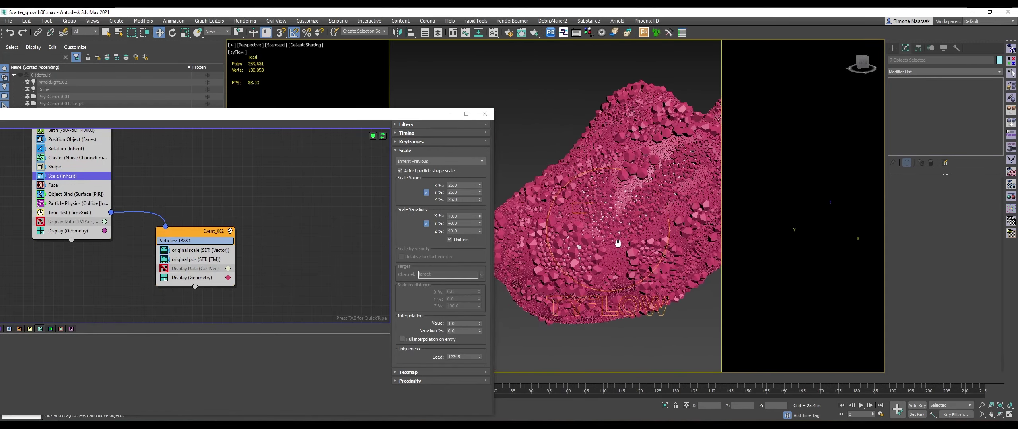
left_click_drag(360, 115, 504, 104)
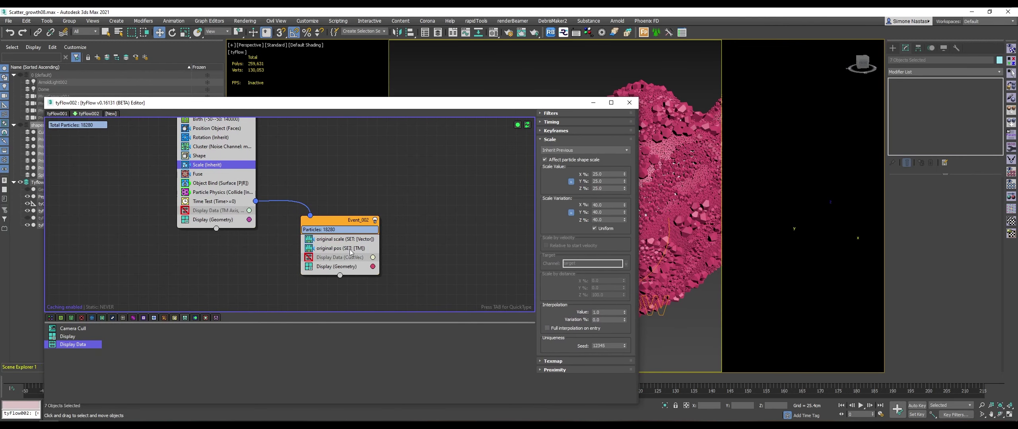
Insert a Scale operator below 'original pos' in Event_002.
left_click(349, 249)
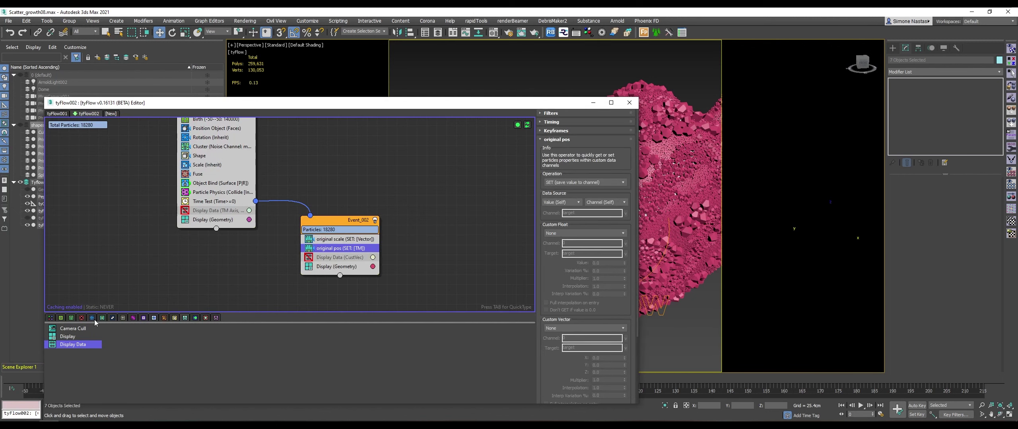
left_click(92, 318)
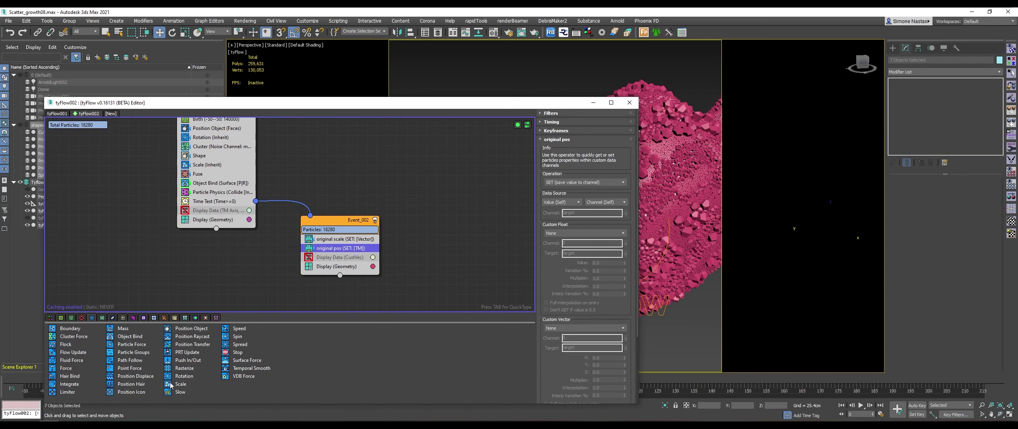
left_click_drag(171, 385, 266, 339)
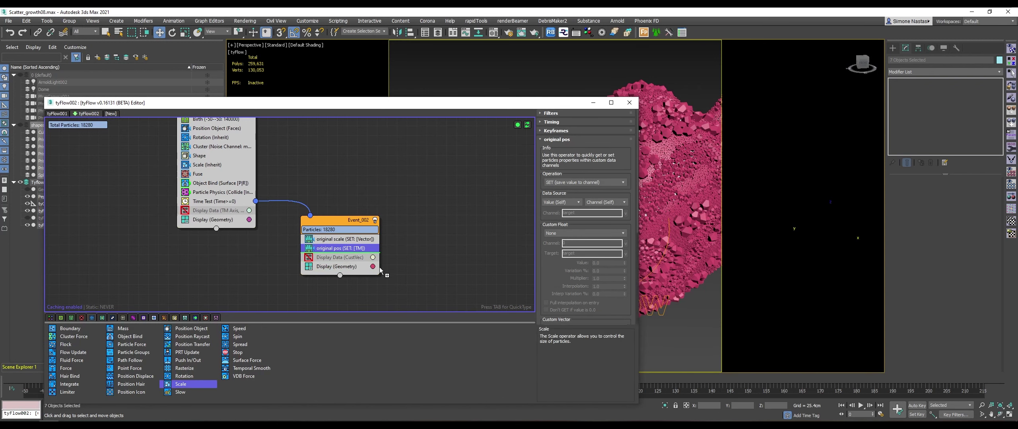
left_click_drag(347, 258, 336, 259)
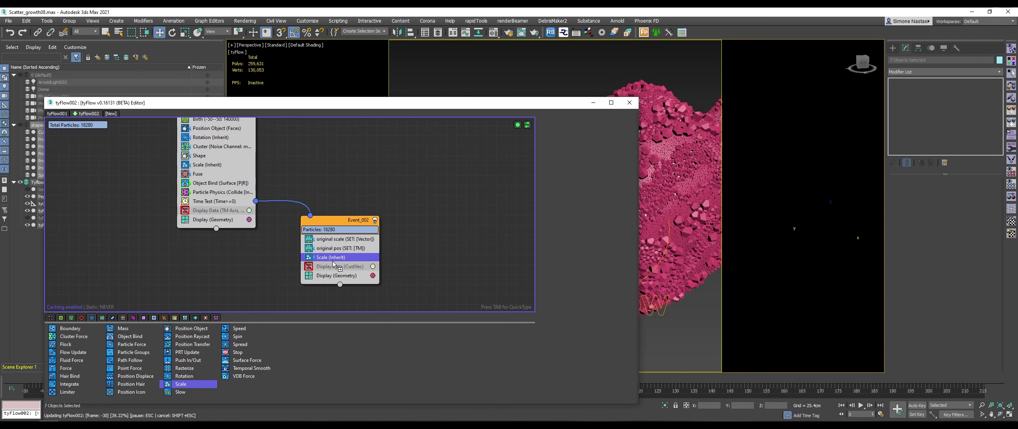
Set the Scale Value to 0.001% on all axes and step forward one frame.
double_click(616, 174)
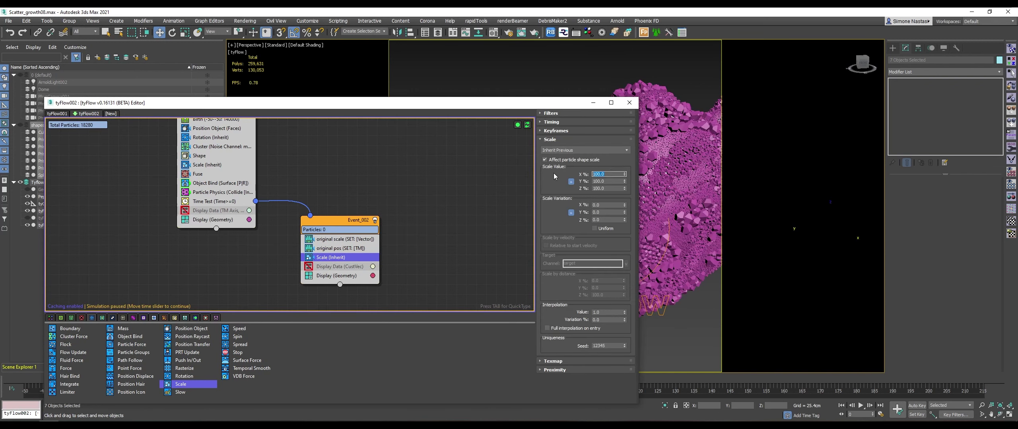
type(".001")
key("Return")
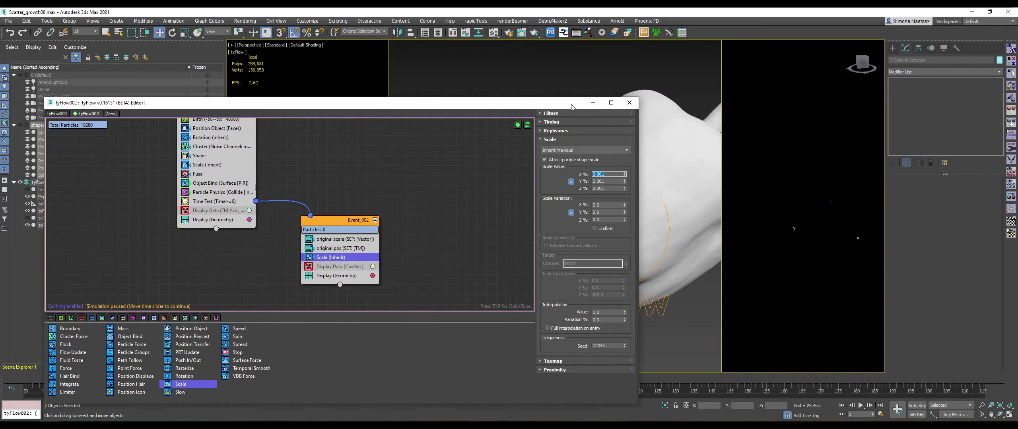
left_click_drag(571, 107, 386, 84)
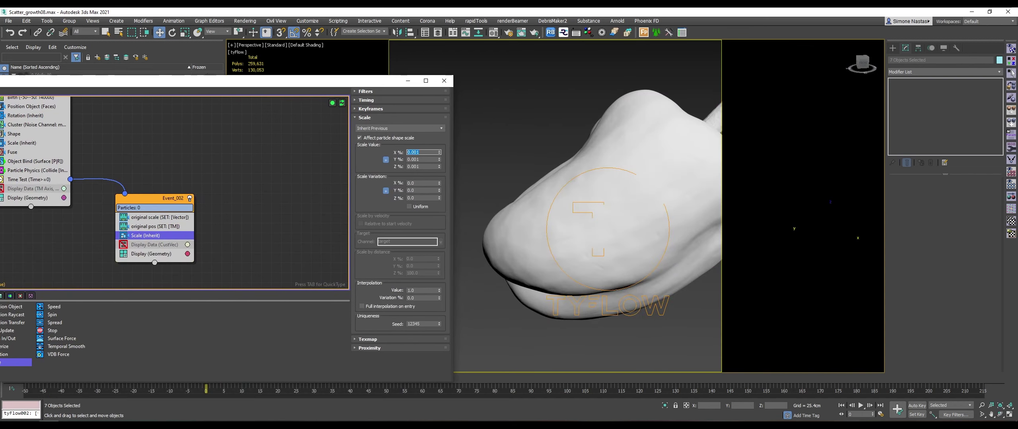
left_click(869, 405)
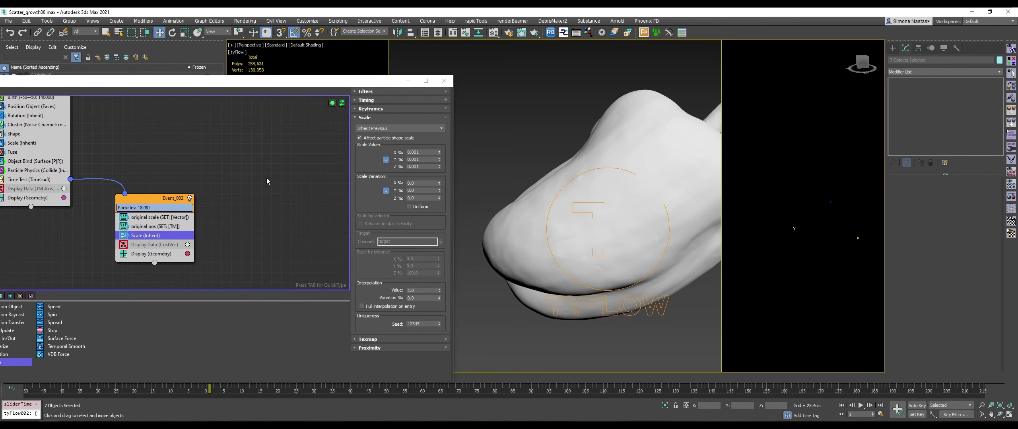
left_click_drag(332, 83, 470, 84)
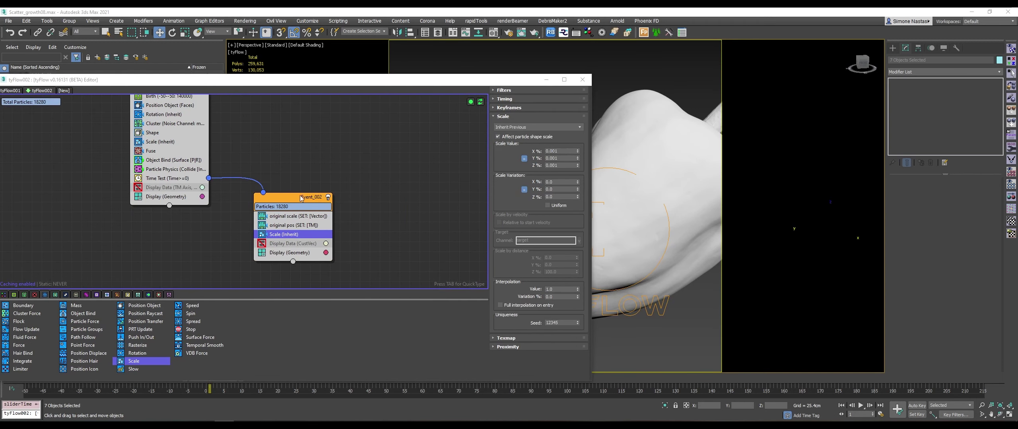
left_click_drag(422, 83, 406, 81)
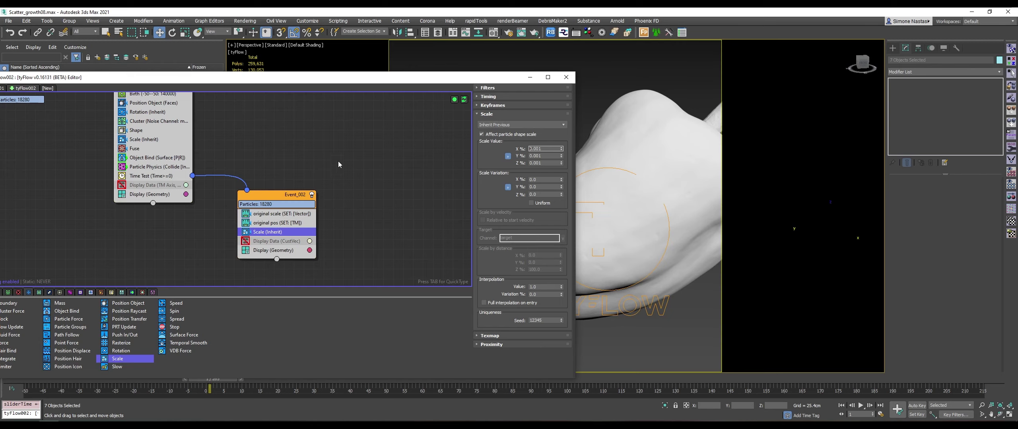
Paste a copy of the original scale operator into Event_002, below Scale (Inherit).
left_click(285, 217)
right_click(284, 216)
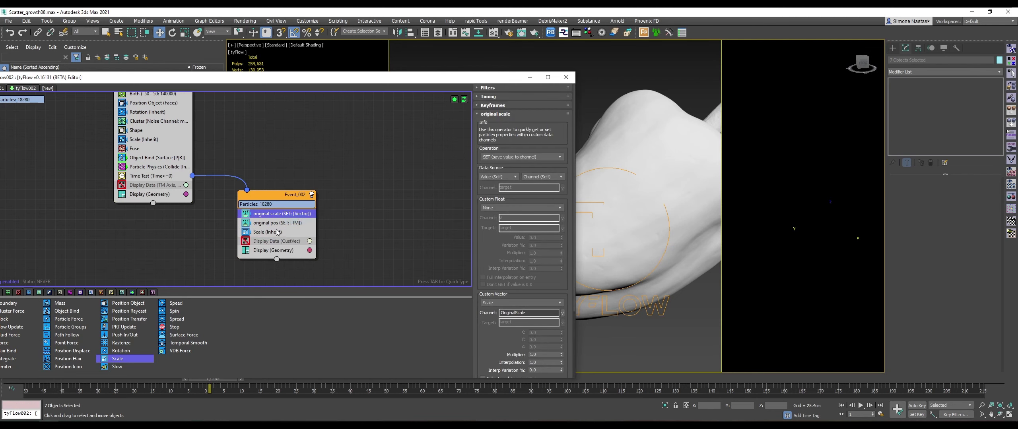
right_click(278, 233)
left_click(291, 248)
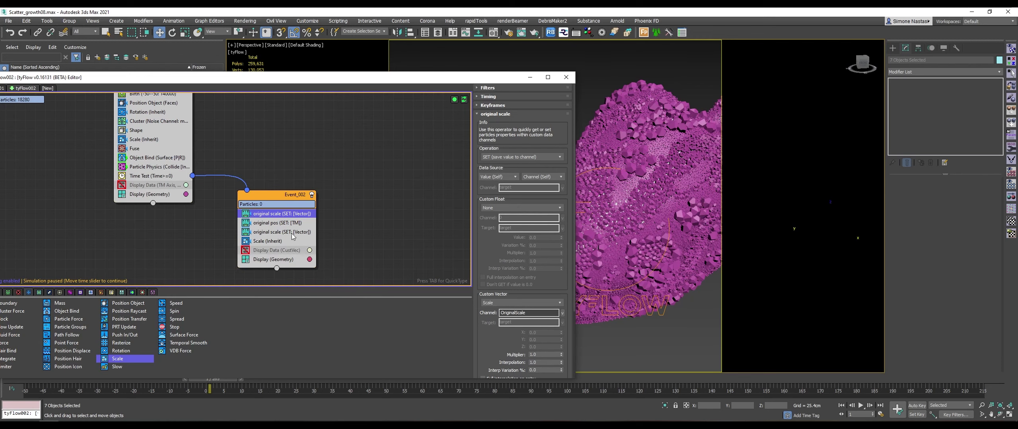
left_click(296, 235)
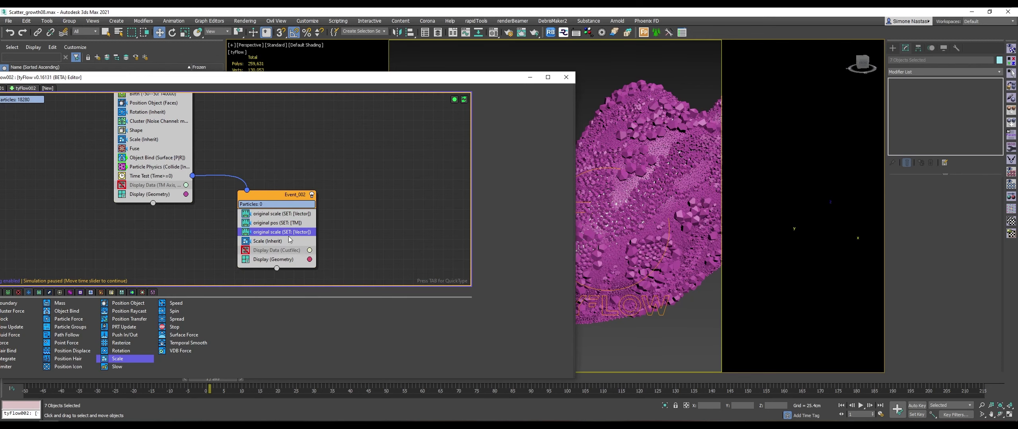
left_click_drag(293, 249, 292, 241)
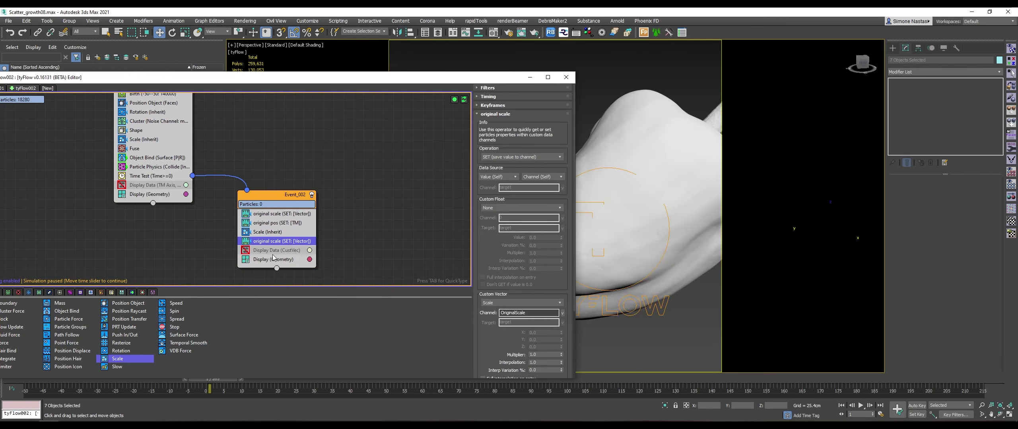
Set the copied operator's Operation to GET, keeping its timing Continuous.
left_click(514, 158)
left_click(512, 170)
left_click_drag(493, 332, 499, 244)
scroll(482, 149, "up", 5)
left_click(502, 114)
left_click(492, 100)
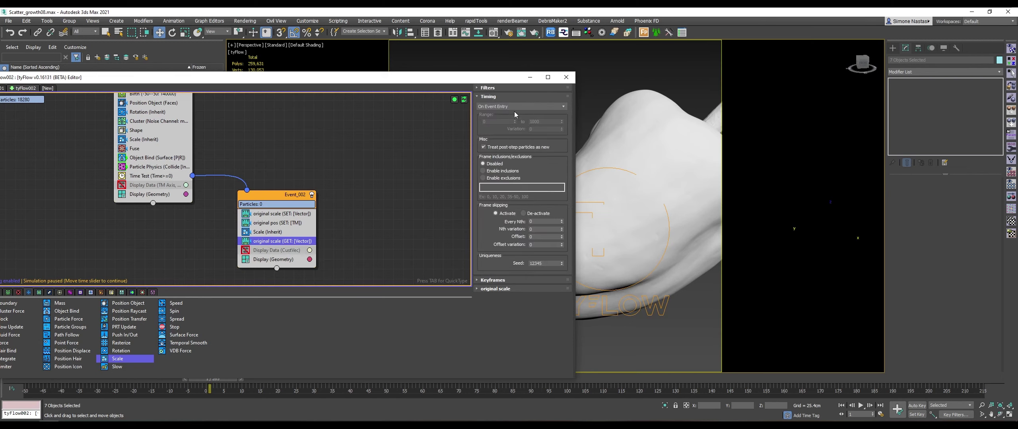
left_click(494, 106)
left_click(491, 97)
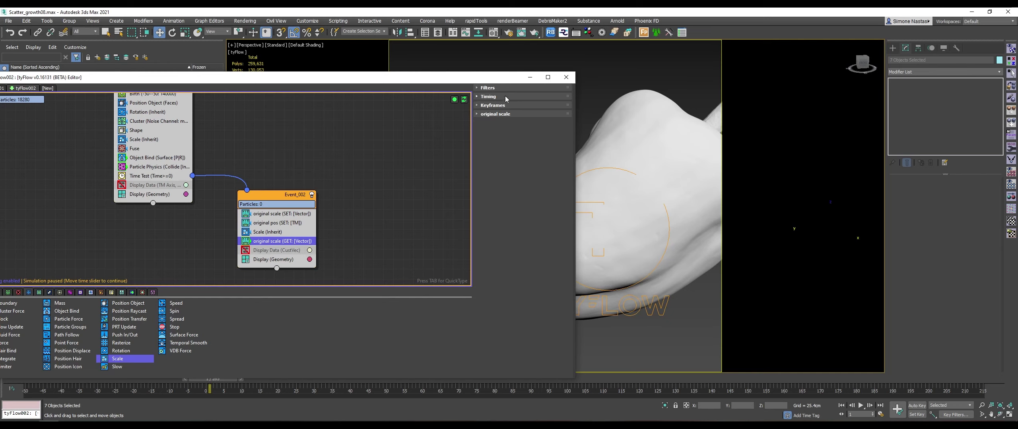
left_click(505, 97)
left_click(502, 95)
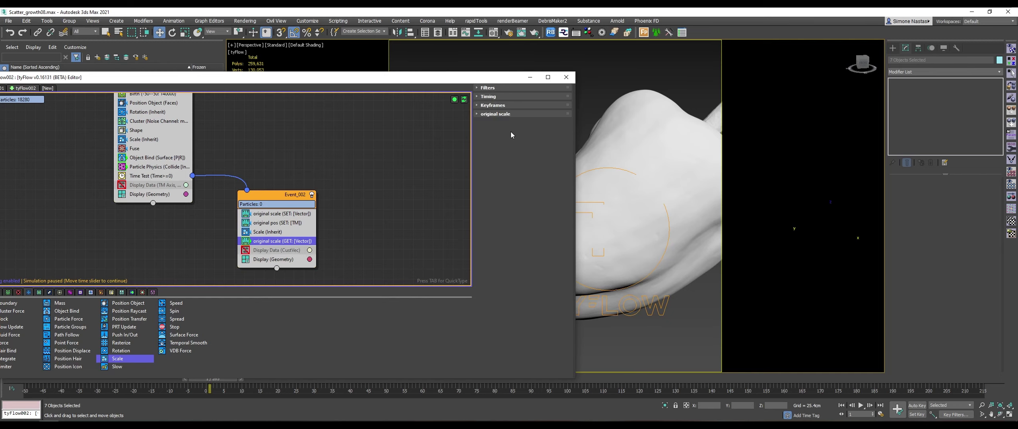
left_click(494, 115)
left_click_drag(489, 283, 492, 207)
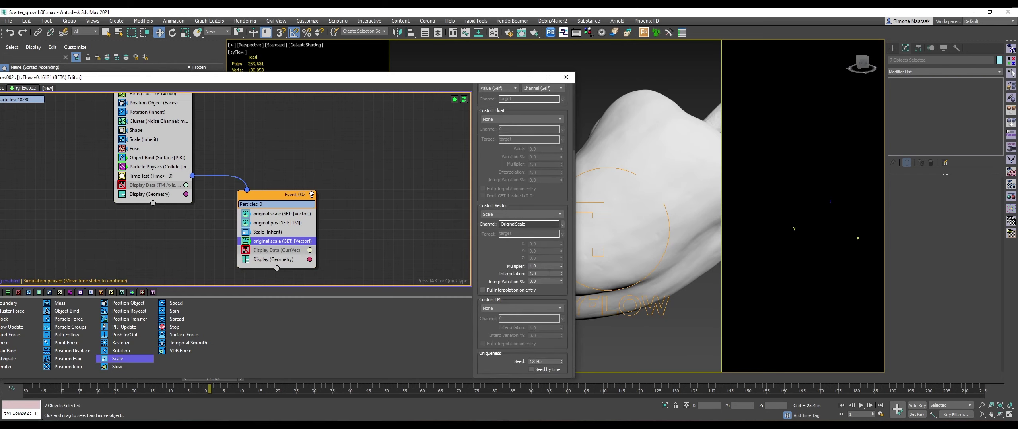
Set Interpolation to 0.25 and Interp Variation to 25%.
key("Tab")
type(".1")
key("Return")
left_click(554, 281)
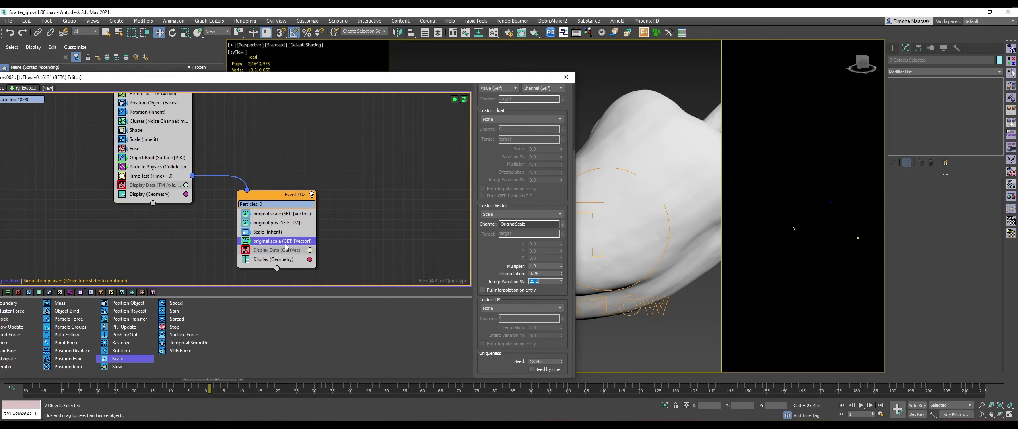
scroll(517, 131, "up", 10)
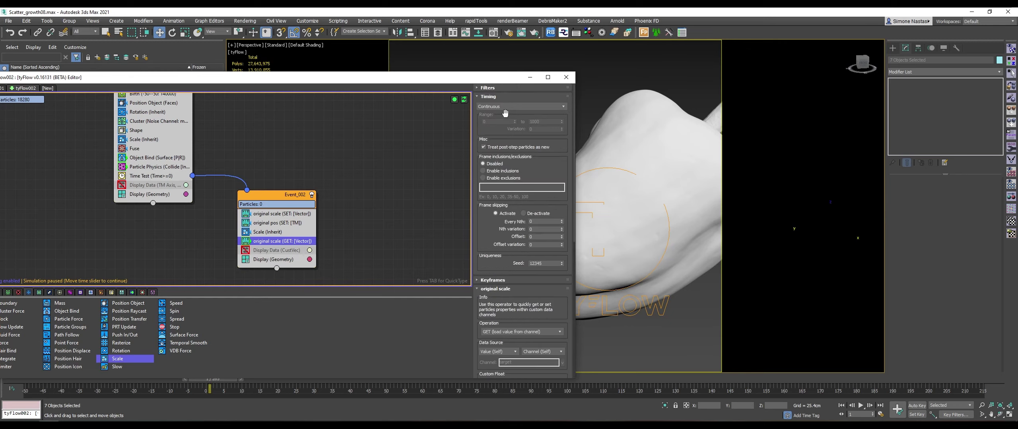
scroll(500, 167, "down", 3)
scroll(511, 249, "down", 3)
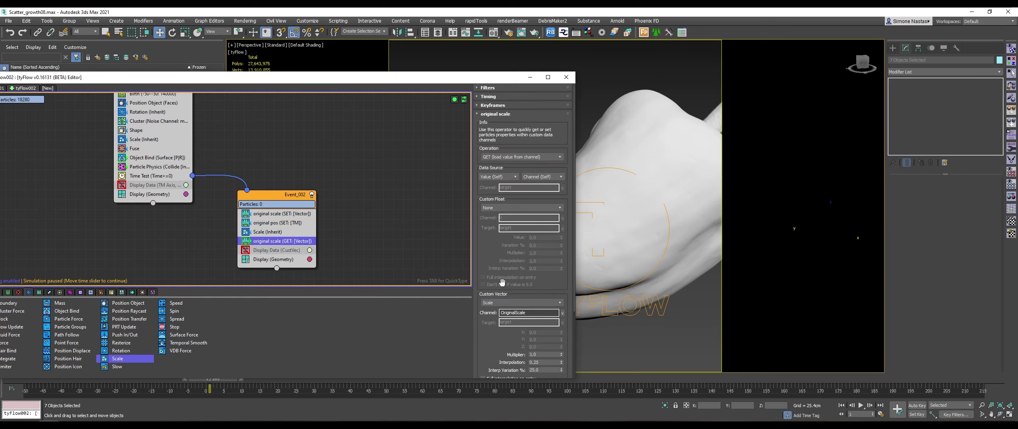
scroll(511, 248, "down", 3)
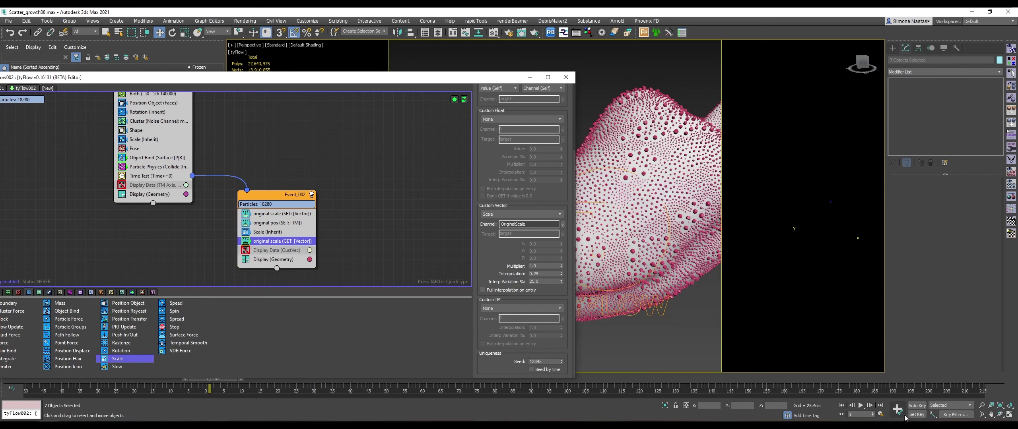
Jump to frame 30 and scrub the timeline to watch particles regrow over the pepper.
left_click(858, 414)
type("30")
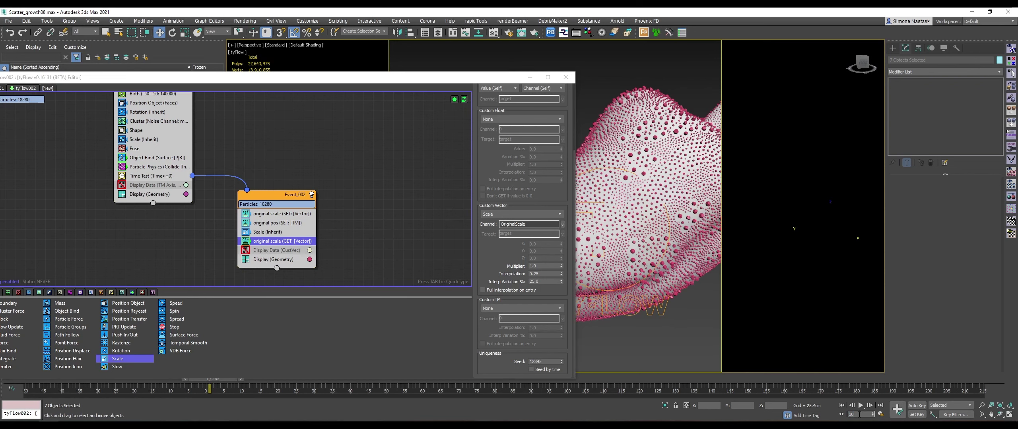
key("Return")
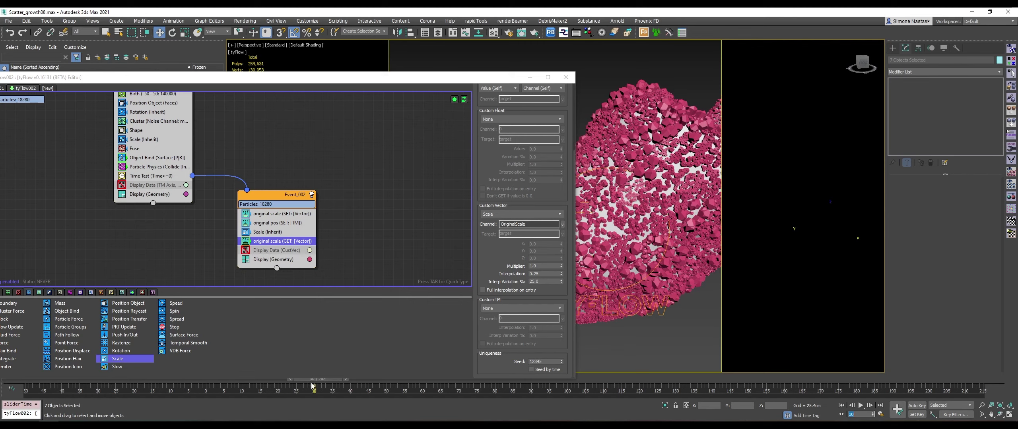
mouse_move(255, 380)
left_mouse_down()
mouse_move(217, 392)
mouse_move(372, 395)
mouse_move(156, 401)
mouse_move(431, 399)
left_mouse_up()
key("w")
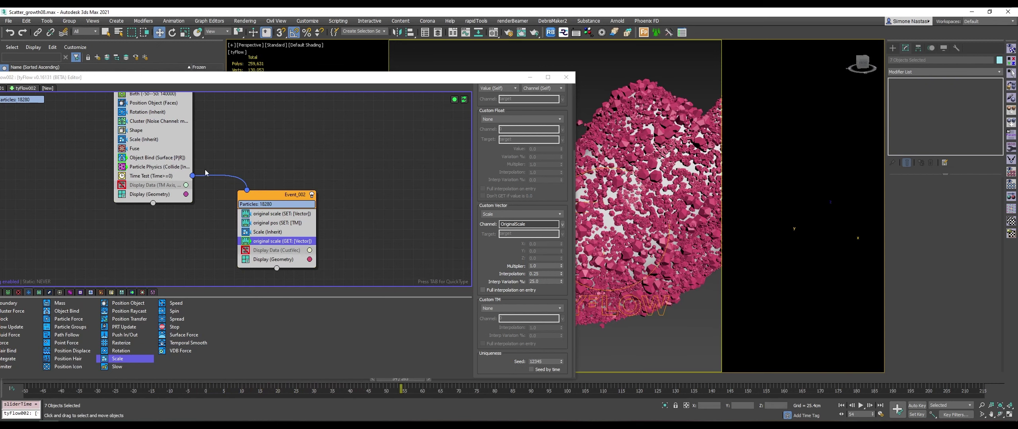
left_click(170, 159)
right_click(170, 159)
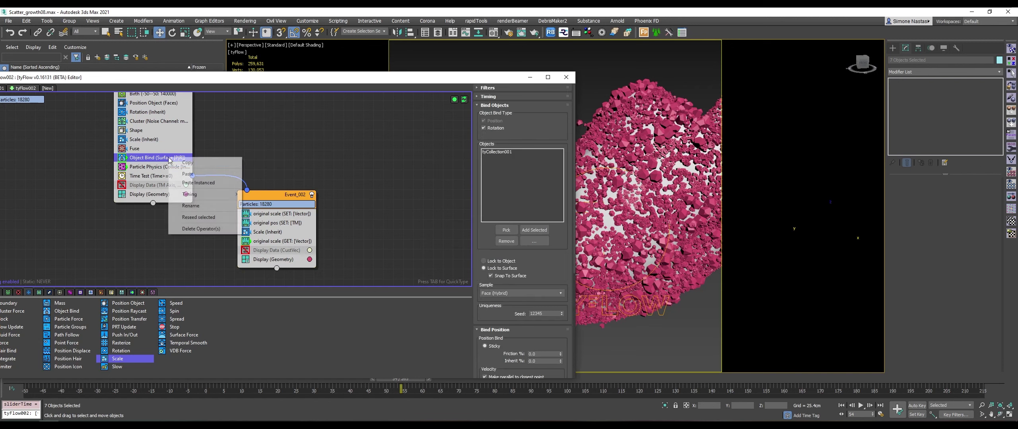
right_click(280, 251)
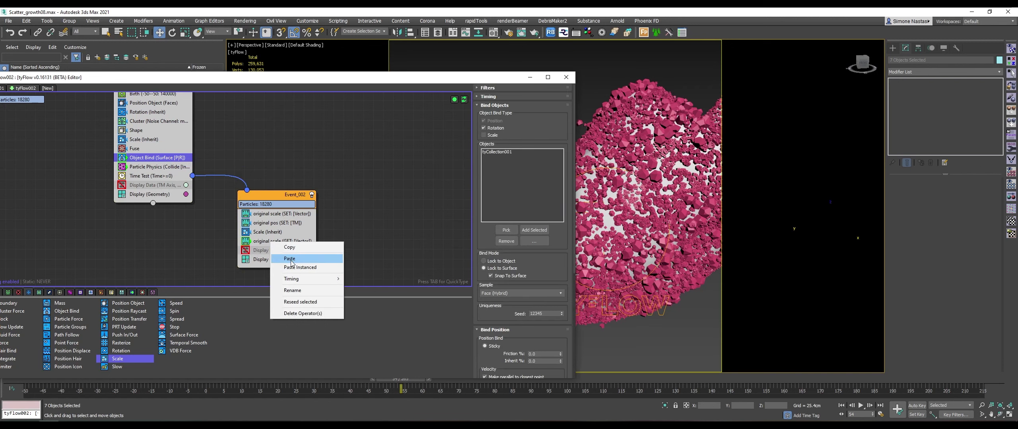
left_click(290, 259)
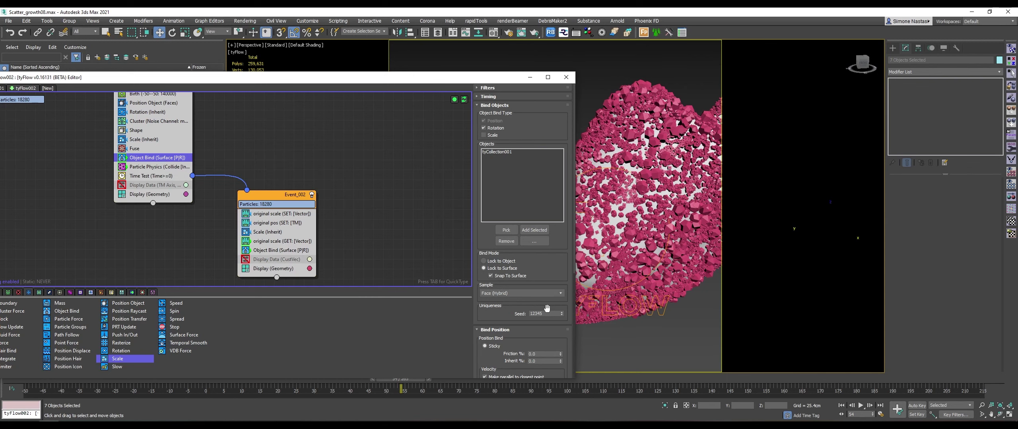
left_click_drag(517, 356, 531, 295)
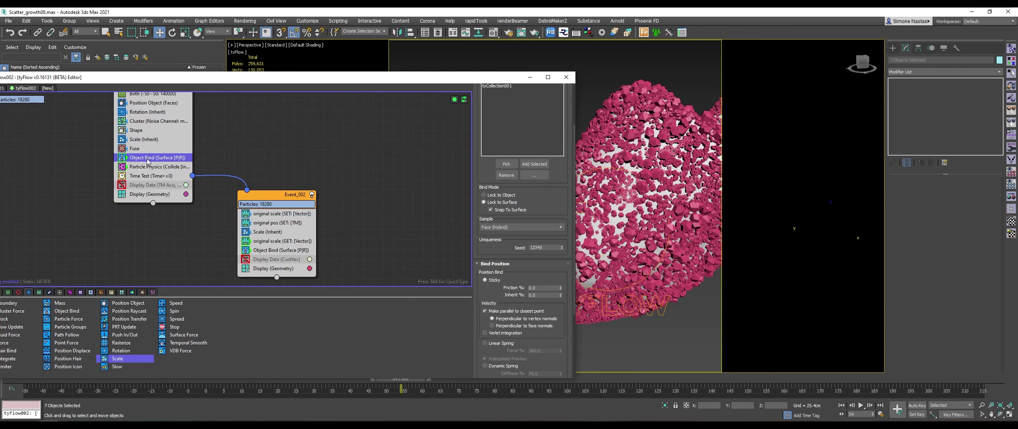
middle_click_drag(216, 144, 225, 153)
left_click(292, 215)
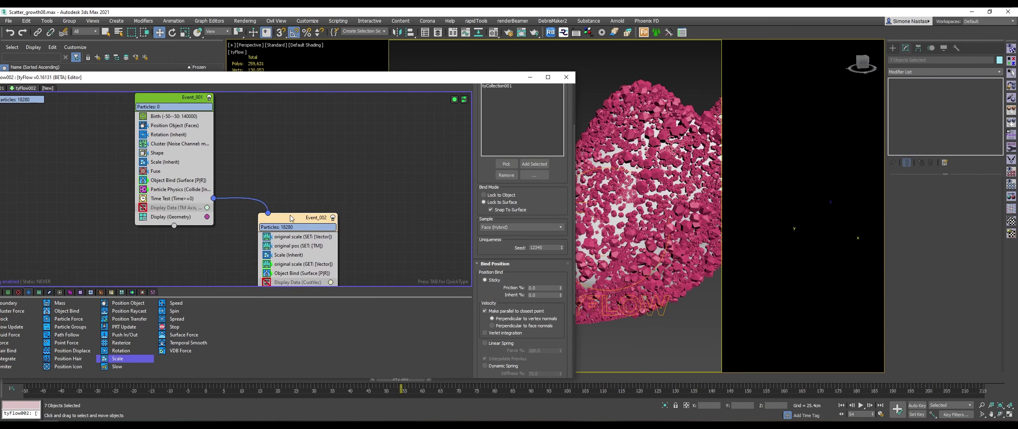
middle_click_drag(293, 215, 265, 165)
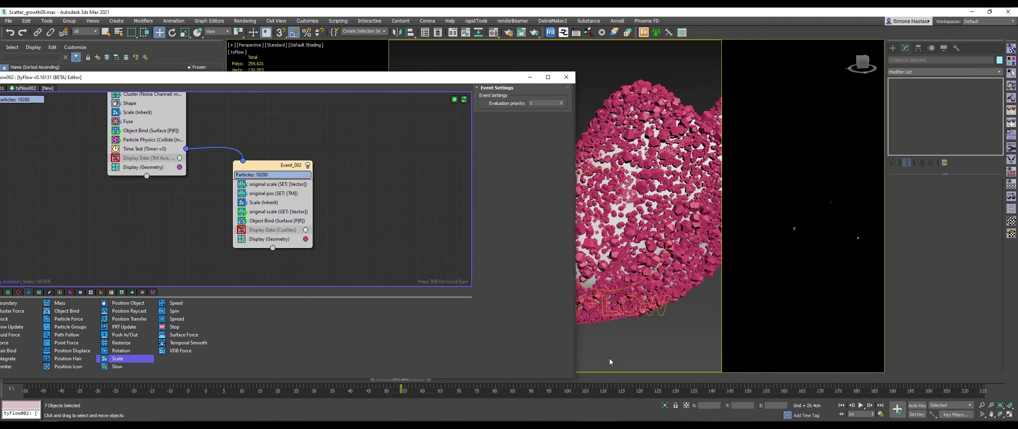
mouse_move(295, 385)
left_mouse_down()
mouse_move(163, 389)
mouse_move(453, 394)
mouse_move(251, 397)
left_mouse_up()
key("w")
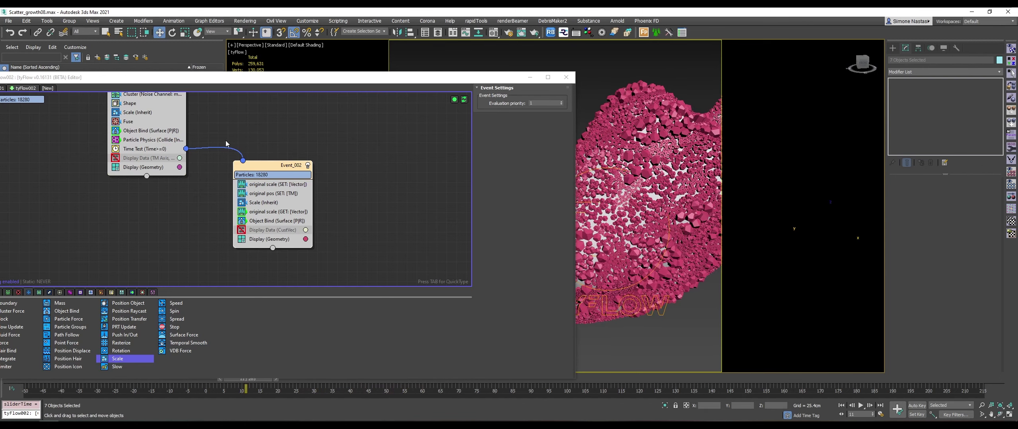
Copy the Particle Physics operator from the first event and paste it into Event_002.
left_click(161, 141)
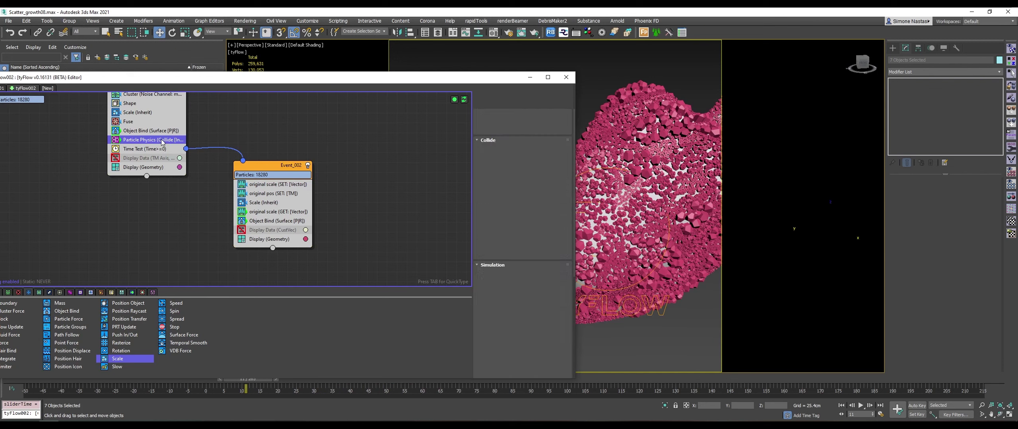
right_click(161, 140)
right_click(267, 222)
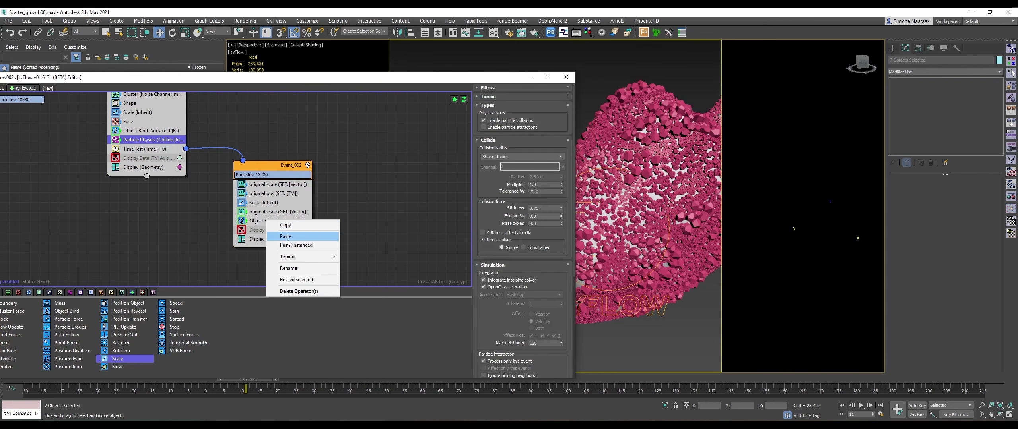
left_click(286, 238)
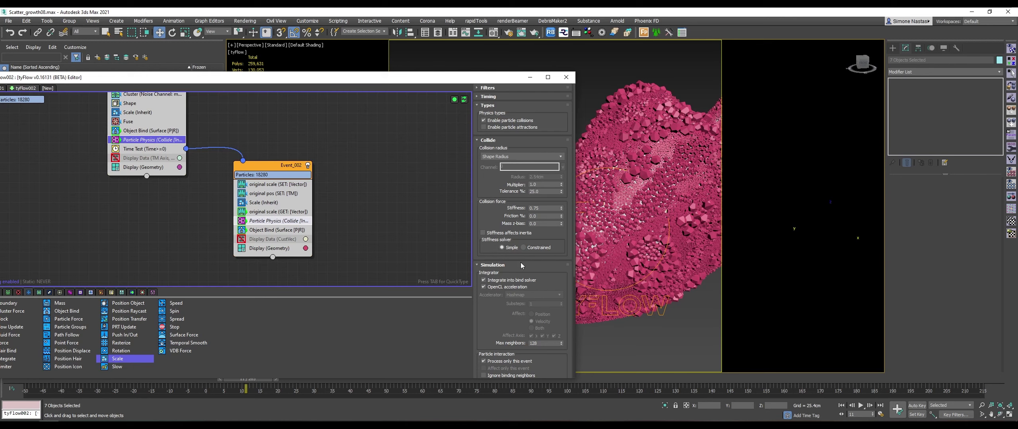
Check the simulation at frame 30, then scrub back to frame 16.
left_click(859, 415)
type("30")
key("Return")
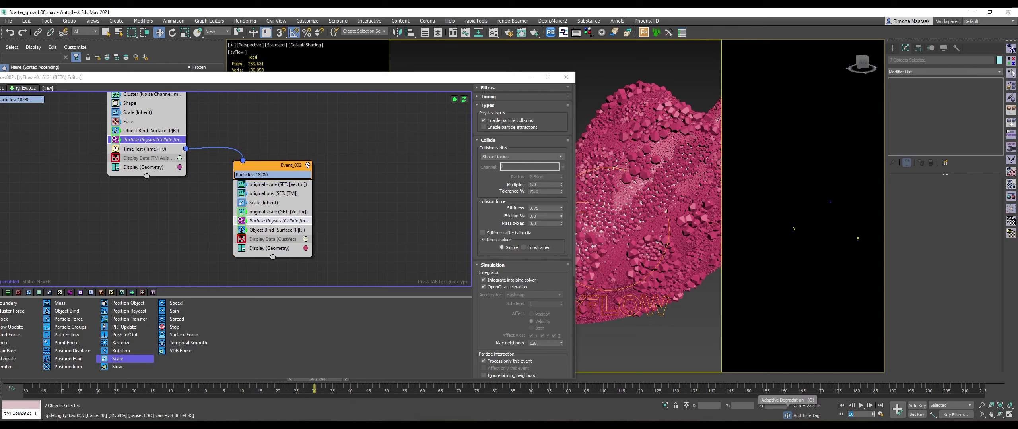
mouse_move(233, 386)
left_mouse_down()
mouse_move(217, 386)
mouse_move(306, 388)
left_mouse_up()
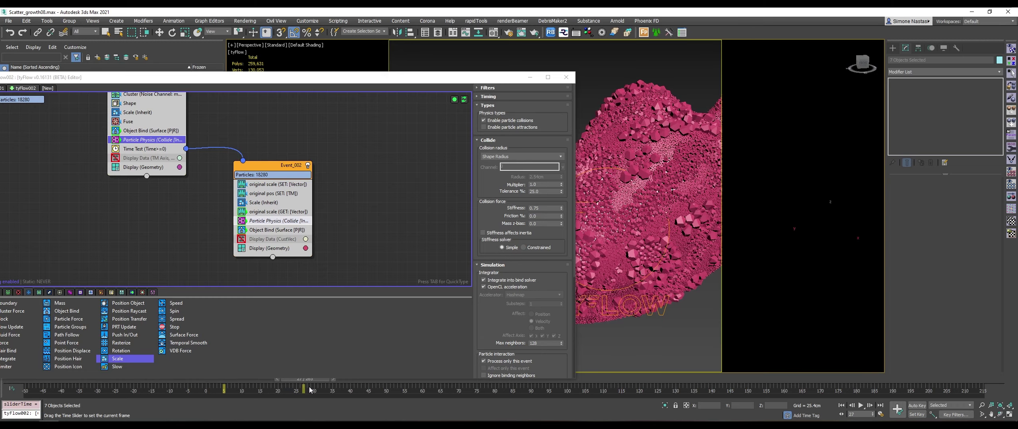
mouse_move(307, 389)
left_mouse_down()
mouse_move(212, 407)
mouse_move(318, 409)
mouse_move(214, 395)
left_mouse_up()
Add a Rotation operator below Object Bind in Event_002 with Surface Align orientation.
key("w")
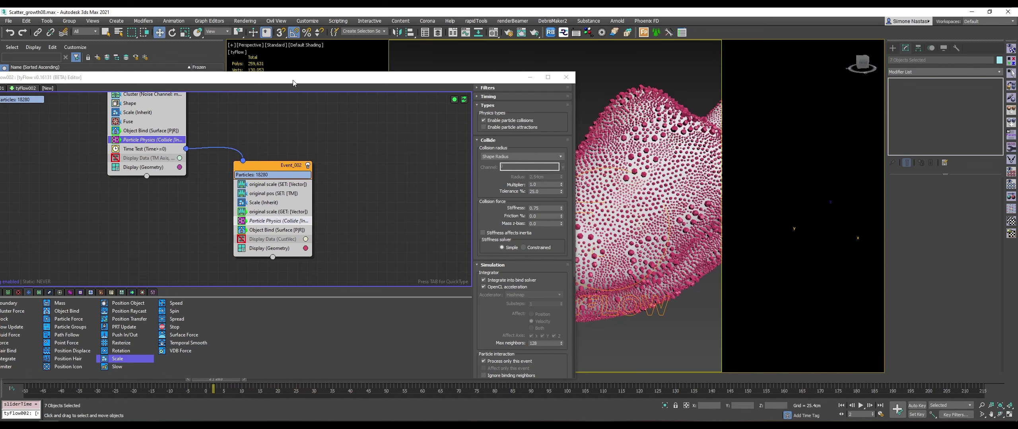
left_click_drag(293, 81, 399, 69)
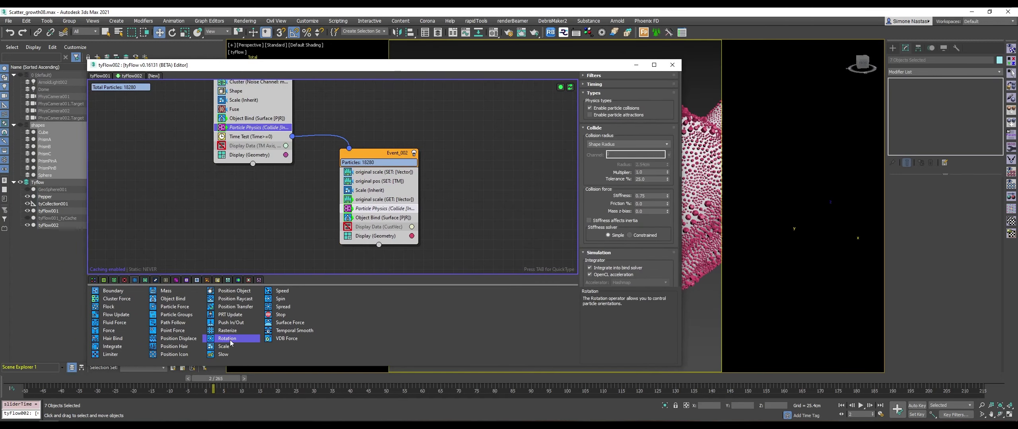
left_click_drag(231, 343, 394, 226)
left_click_drag(395, 226, 395, 226)
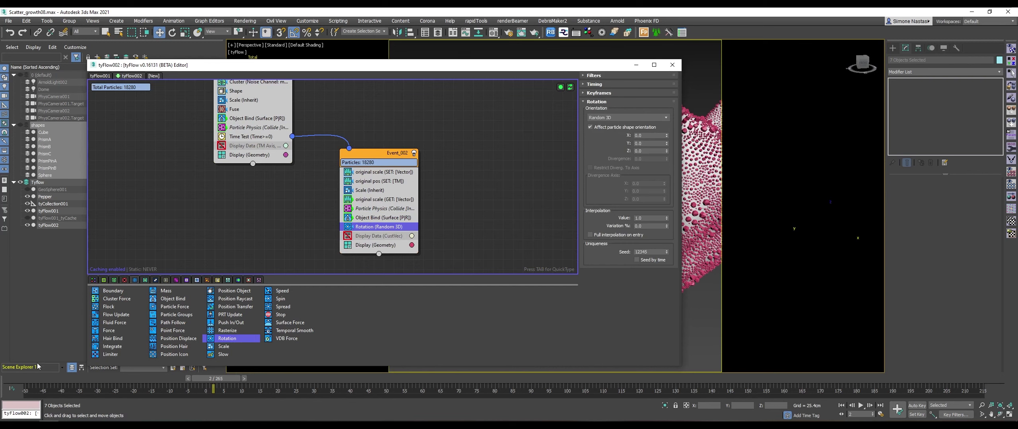
left_click(612, 118)
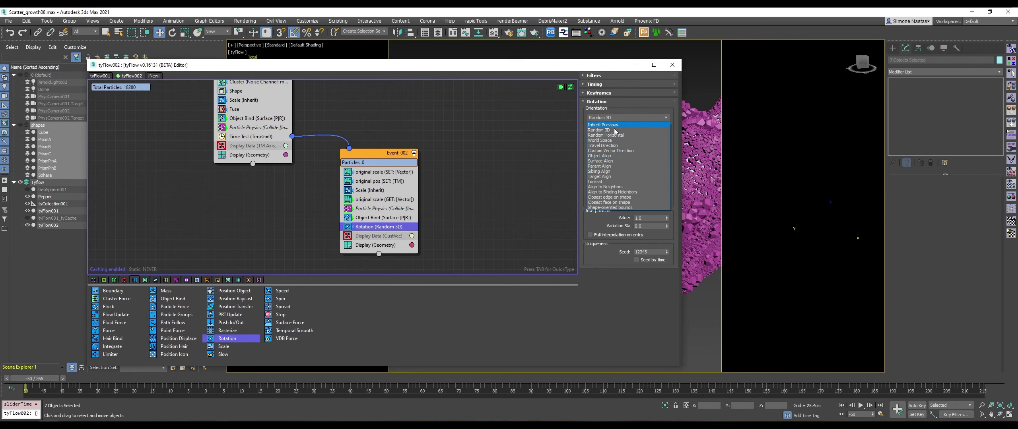
left_click(619, 161)
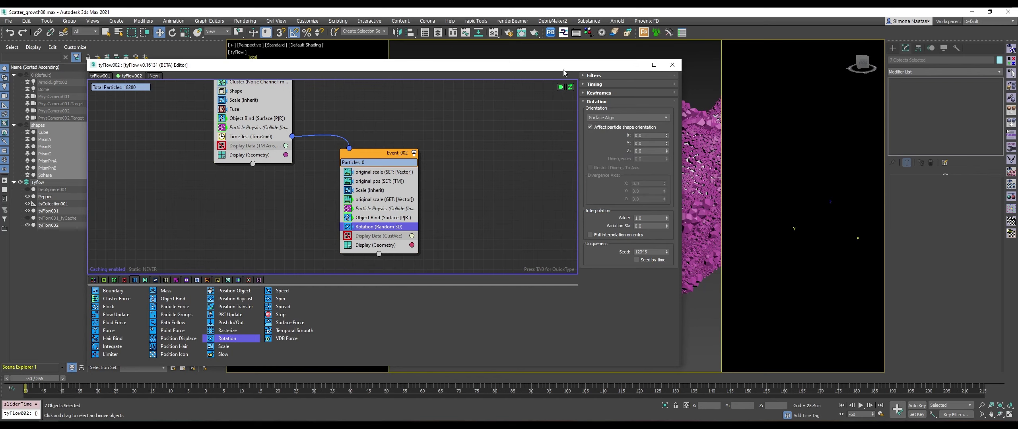
Pick tyCollection001 as the rotation's orientation object.
scroll(617, 176, "down", 3)
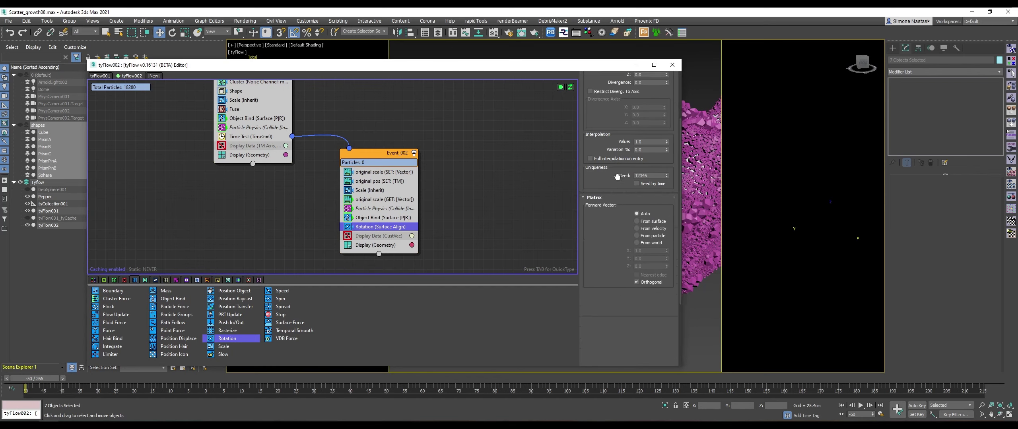
scroll(617, 177, "down", 4)
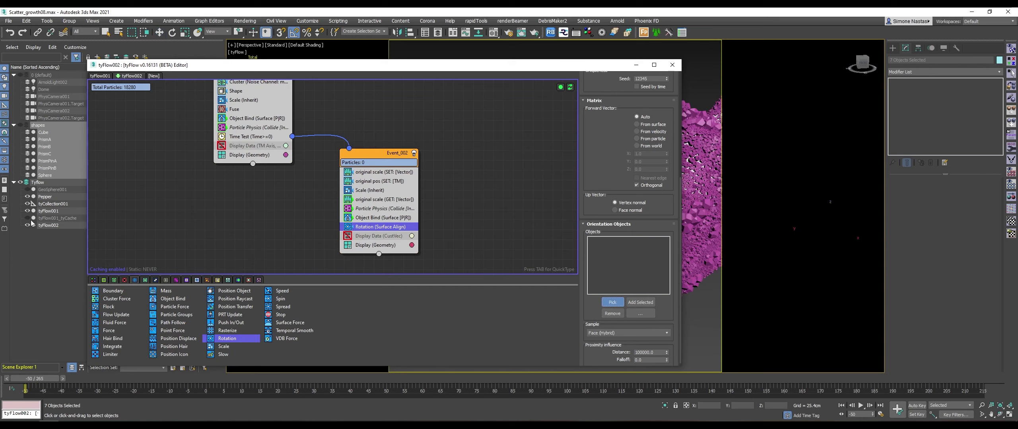
left_click(45, 204)
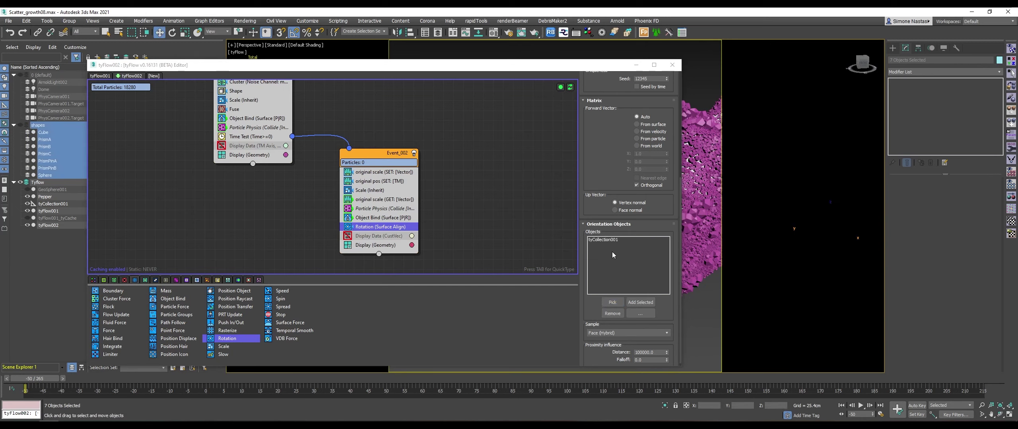
left_click(610, 241)
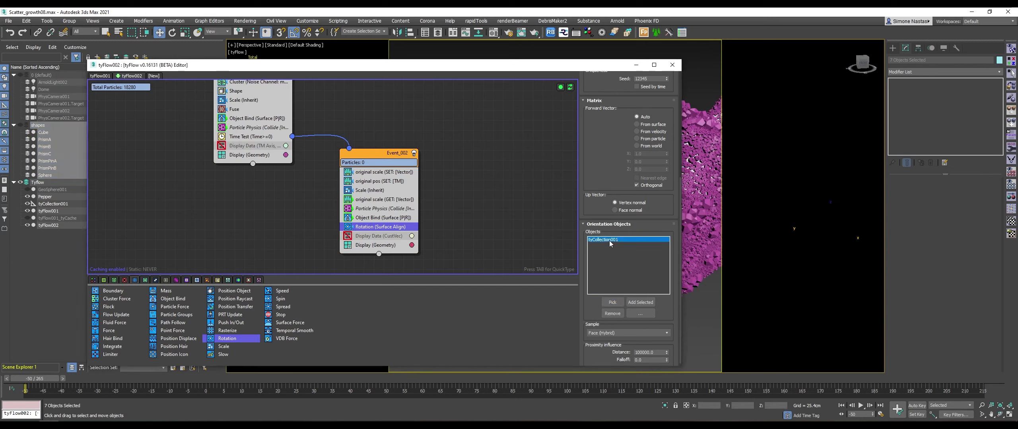
left_click(60, 204)
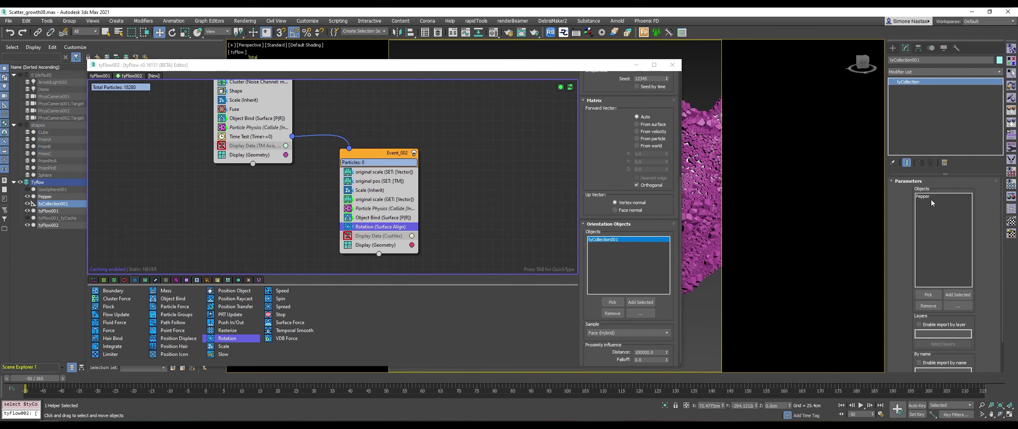
left_click_drag(616, 170, 615, 201)
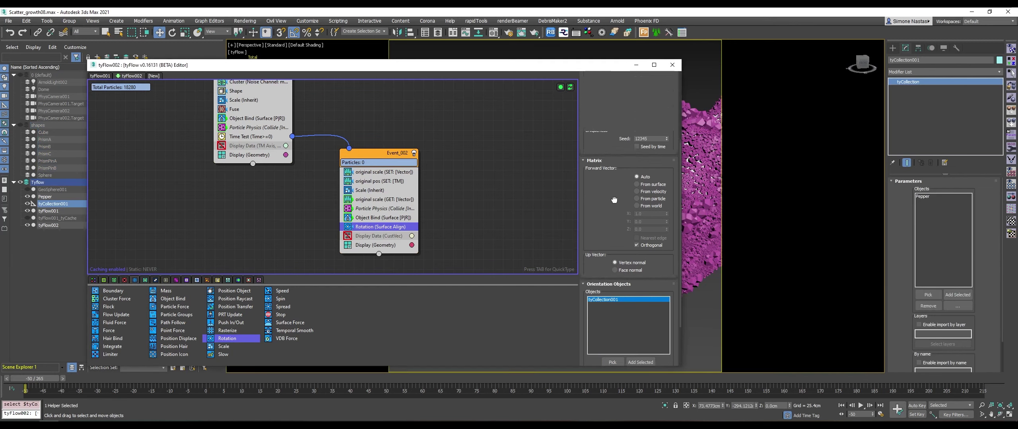
left_click_drag(591, 172, 608, 238)
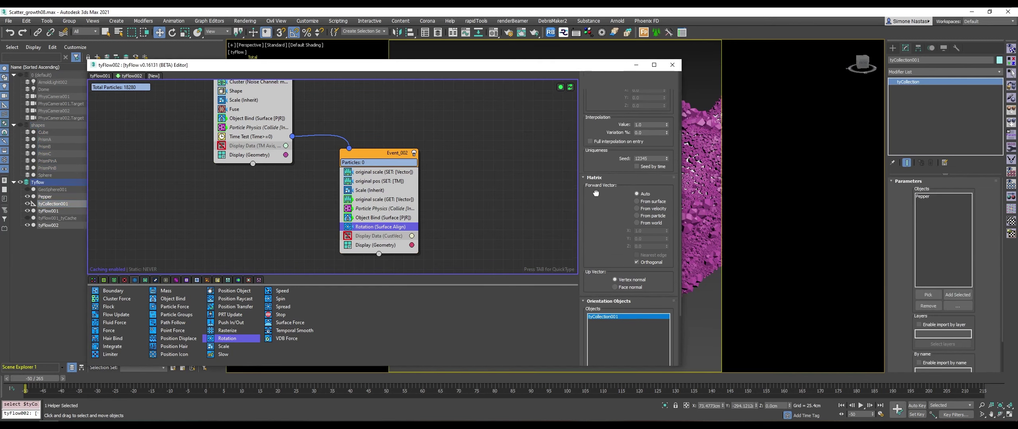
scroll(626, 115, "up", 3)
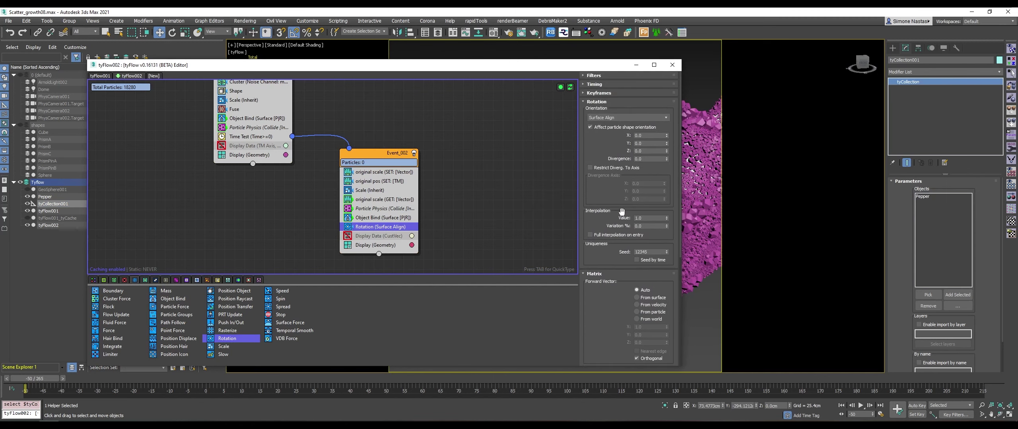
Set the rotation's timing to Continuous and preview the flow at frame 29.
left_click(626, 118)
left_click(614, 86)
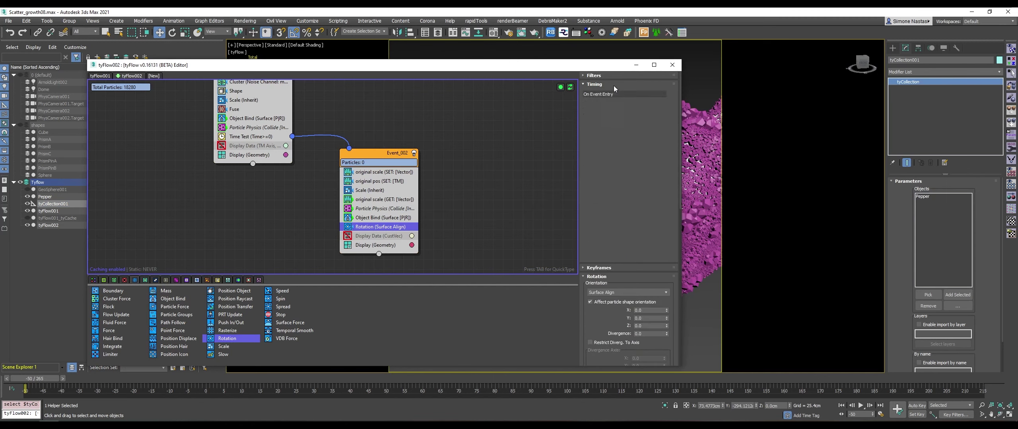
left_click(611, 94)
left_click(611, 108)
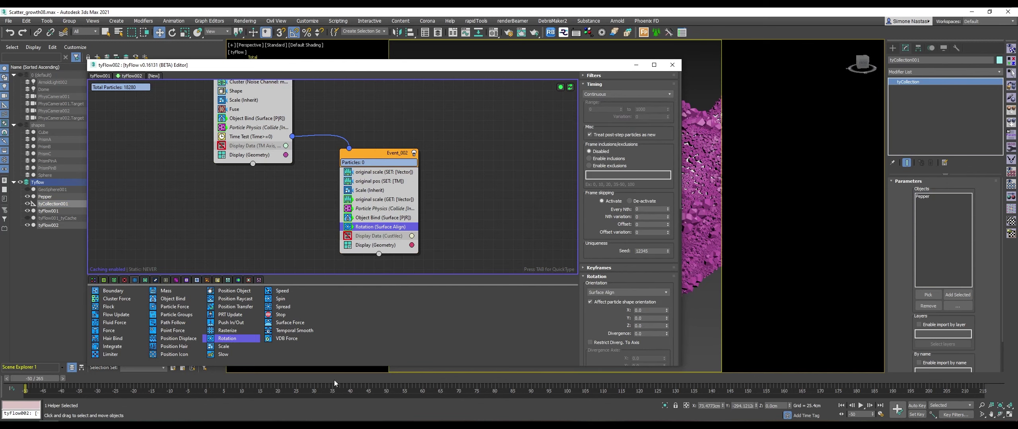
left_click_drag(334, 380, 317, 381)
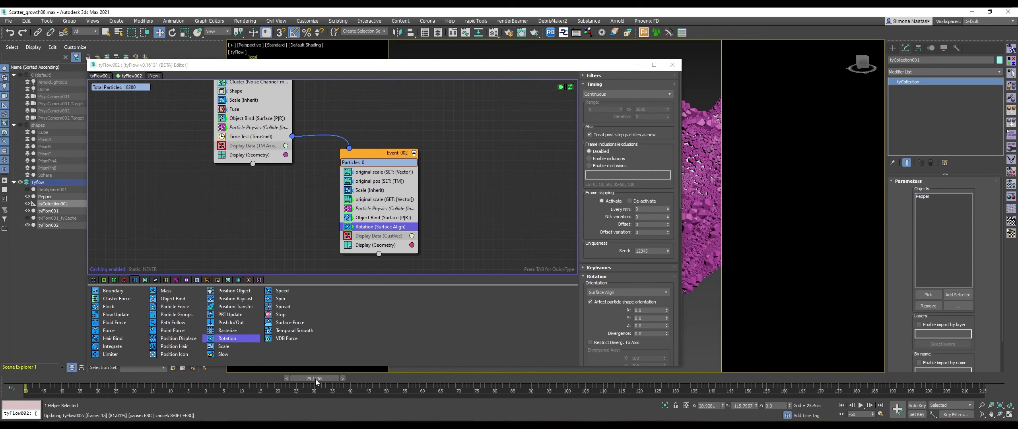
left_click_drag(316, 381, 256, 389)
key("w")
left_click_drag(437, 65, 251, 50)
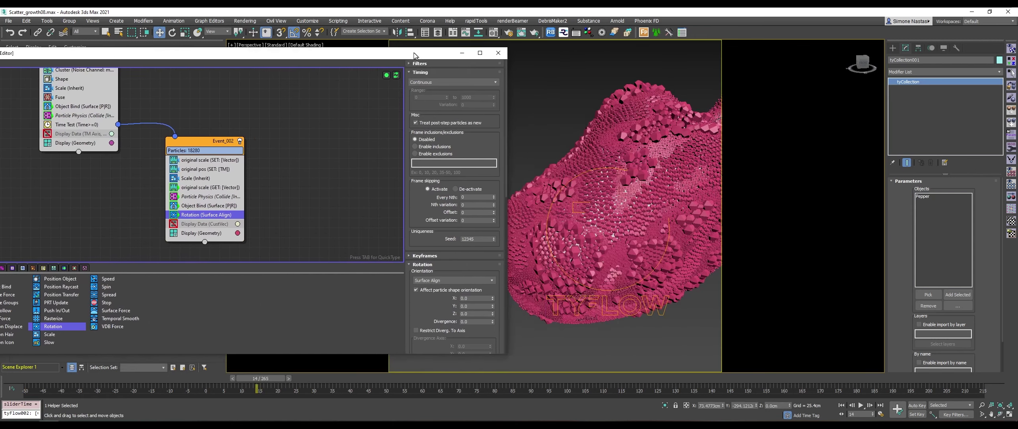
mouse_move(270, 383)
left_mouse_down()
mouse_move(250, 386)
mouse_move(290, 387)
left_mouse_up()
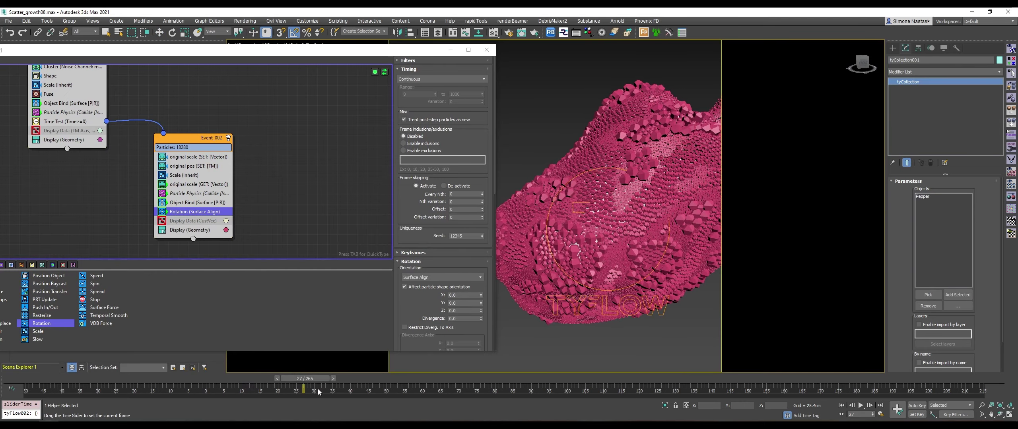
mouse_move(291, 388)
left_mouse_down()
mouse_move(152, 395)
mouse_move(374, 398)
left_mouse_up()
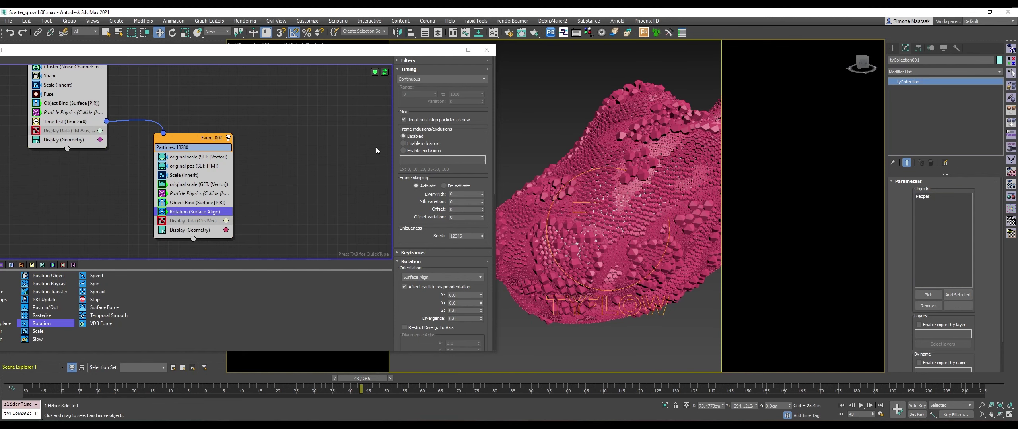
Disable the tyFlow simulation and insert a Surface Test below Rotation in Event_002.
left_click_drag(327, 54, 549, 66)
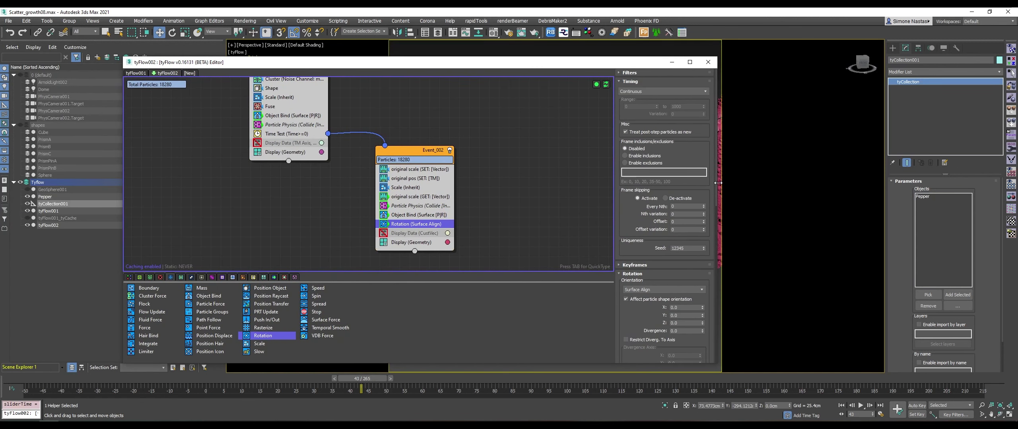
left_click_drag(716, 176, 631, 177)
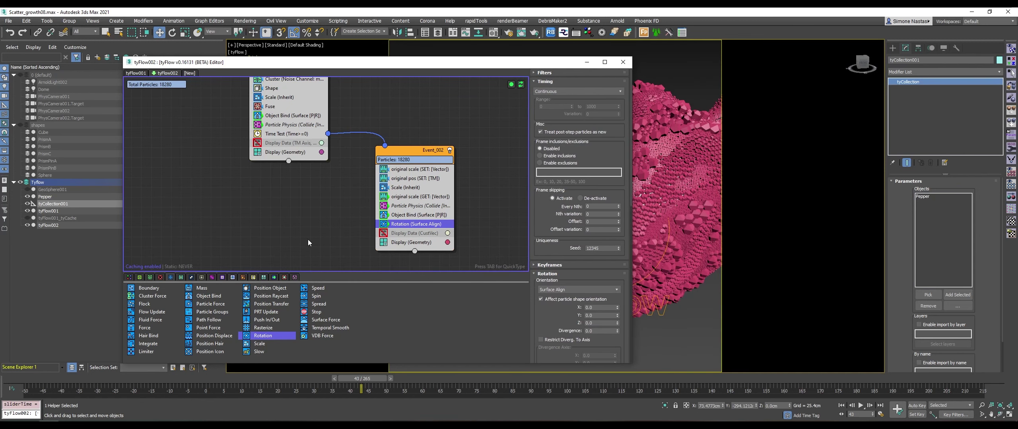
left_click(510, 85)
left_click(253, 277)
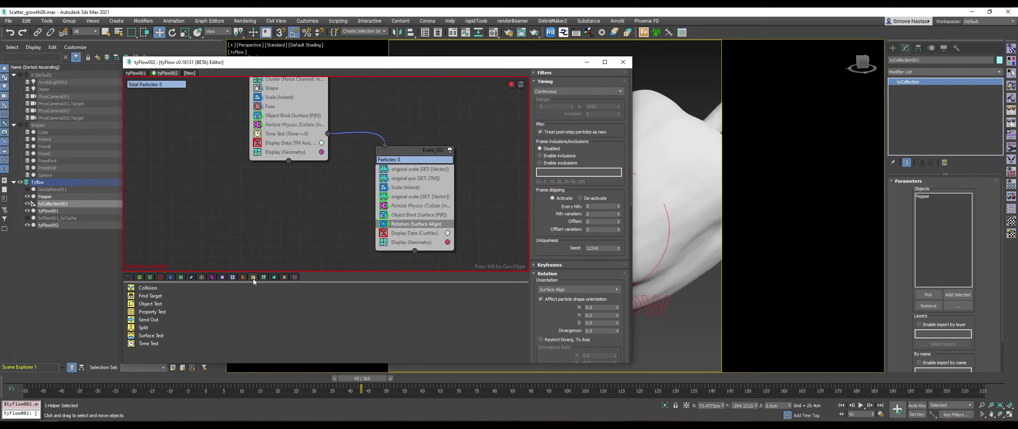
left_click_drag(151, 336, 392, 233)
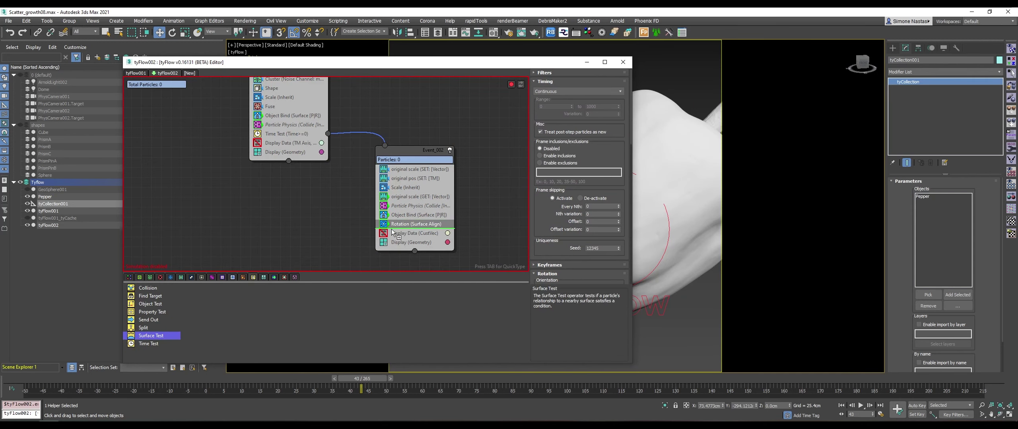
middle_click_drag(479, 221, 400, 194)
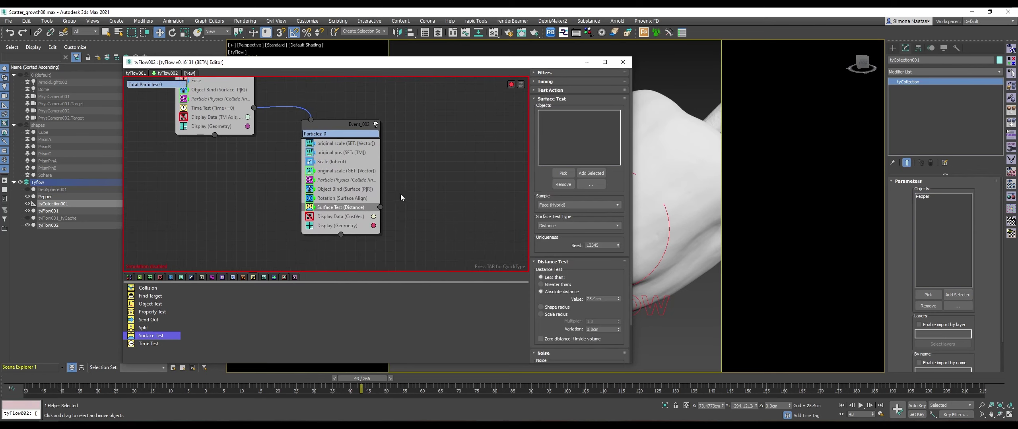
Move the scale, Particle Physics, Object Bind and Rotation operators into a new Event_003.
left_click(350, 170)
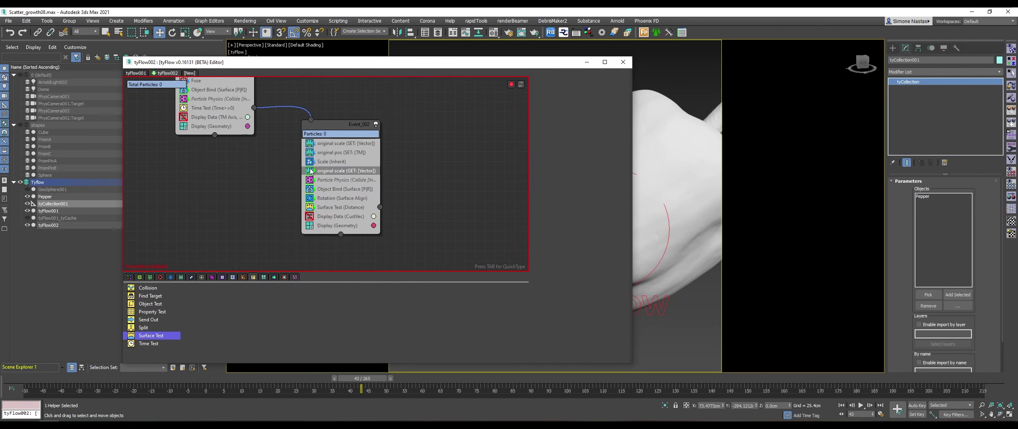
left_click(330, 182, "ctrl")
left_click(331, 190, "ctrl")
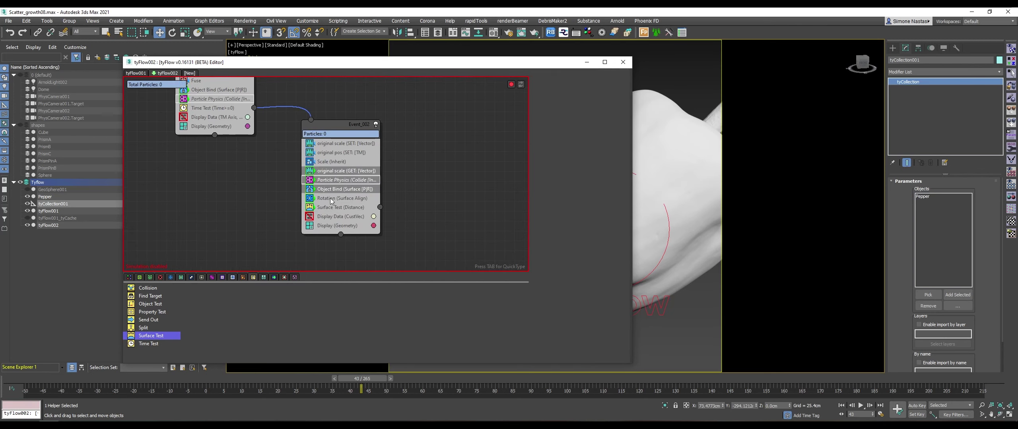
left_click(331, 201, "ctrl")
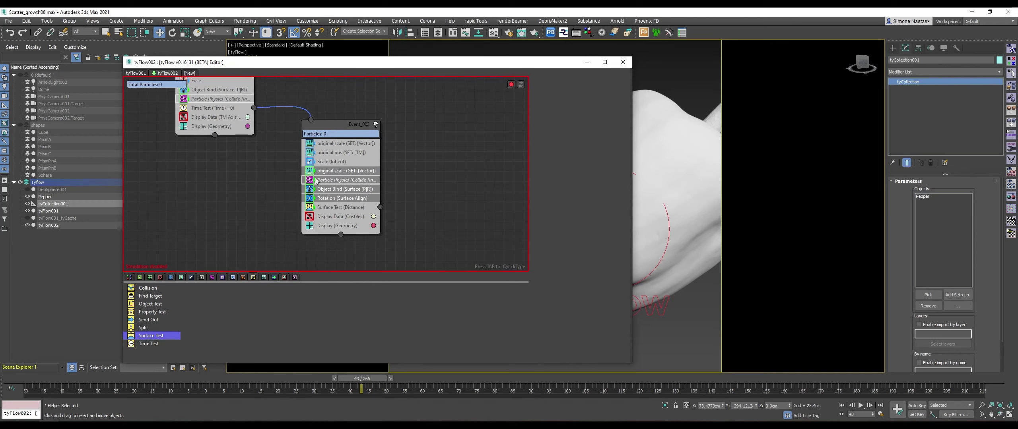
left_click_drag(342, 171, 423, 194)
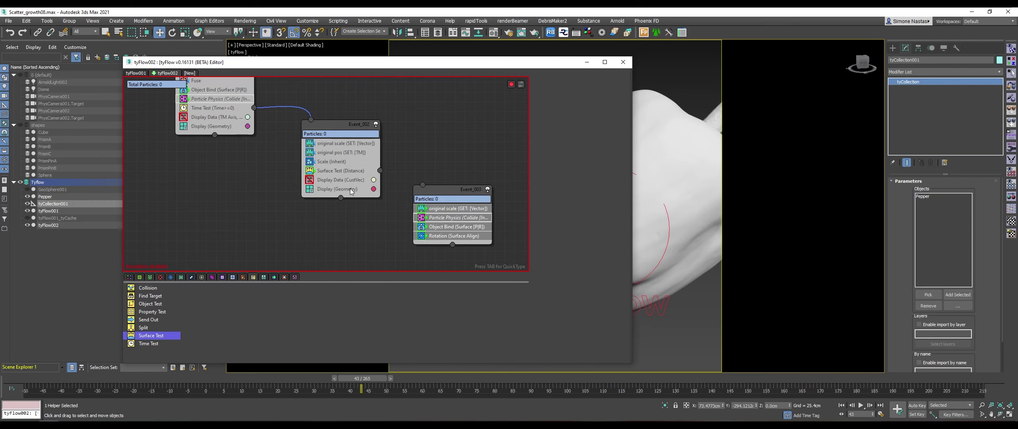
Paste a copy of the Display operator into Event_003 and set its colour to blue.
left_click(351, 192)
right_click(351, 190)
right_click(452, 239)
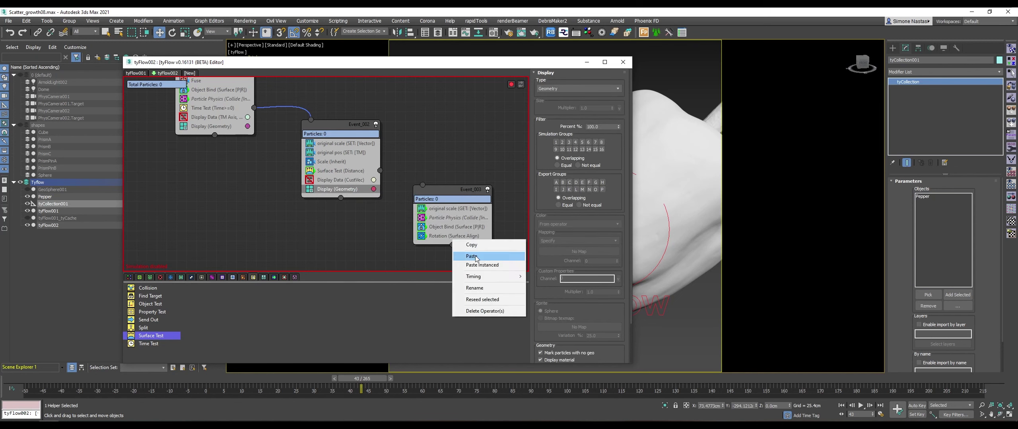
left_click(476, 257)
left_click(485, 245)
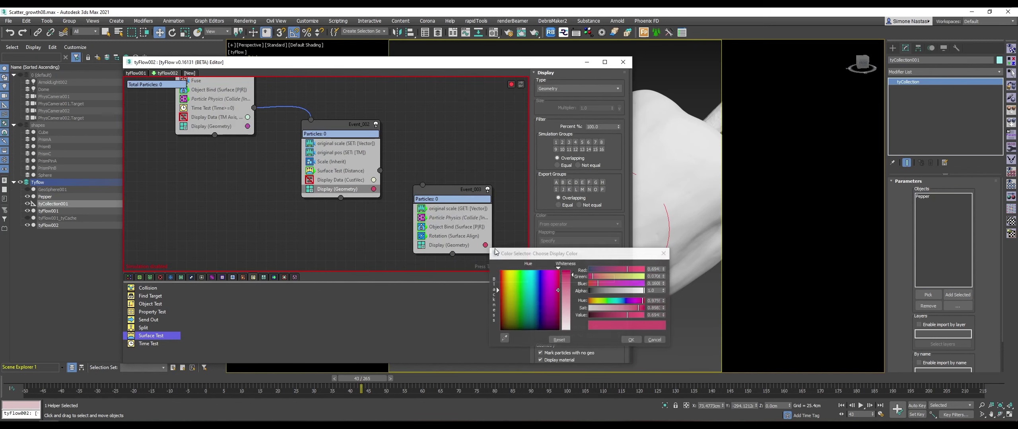
left_click(539, 273)
left_click(631, 340)
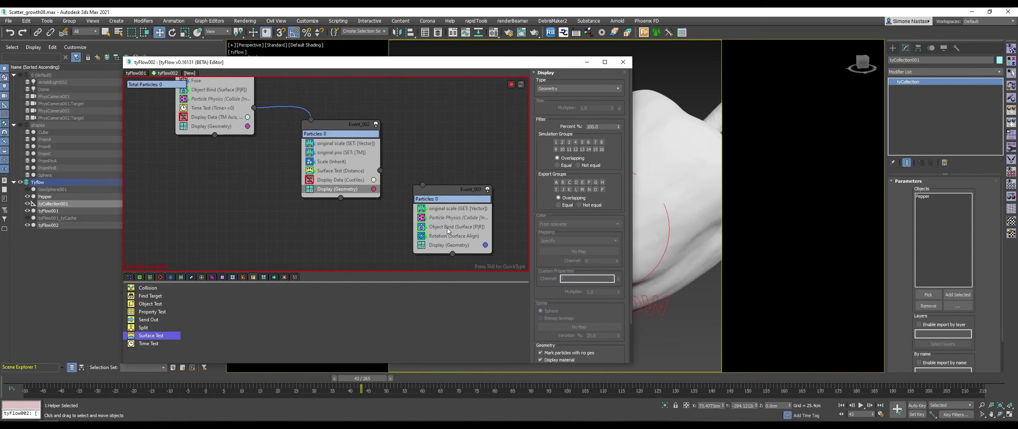
left_click(341, 171)
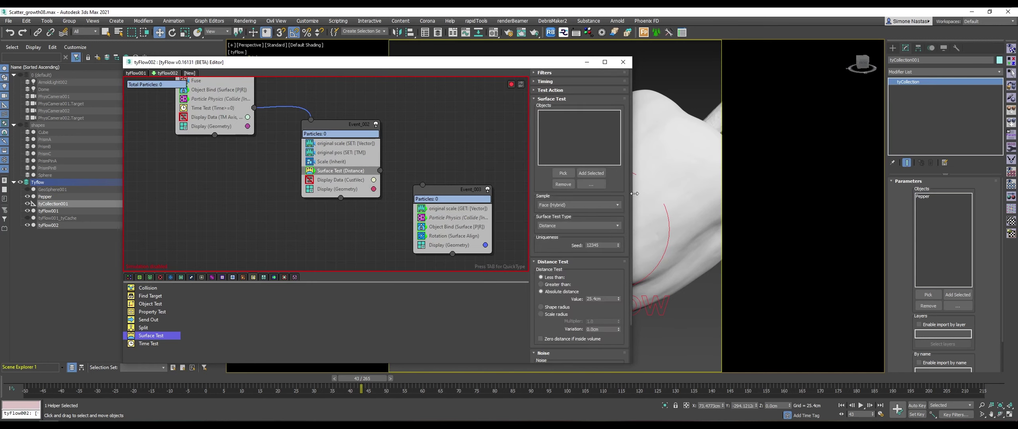
Set the Surface Test type to Texture, pick tyCollection001, and bring up the Material Editor.
left_click(567, 226)
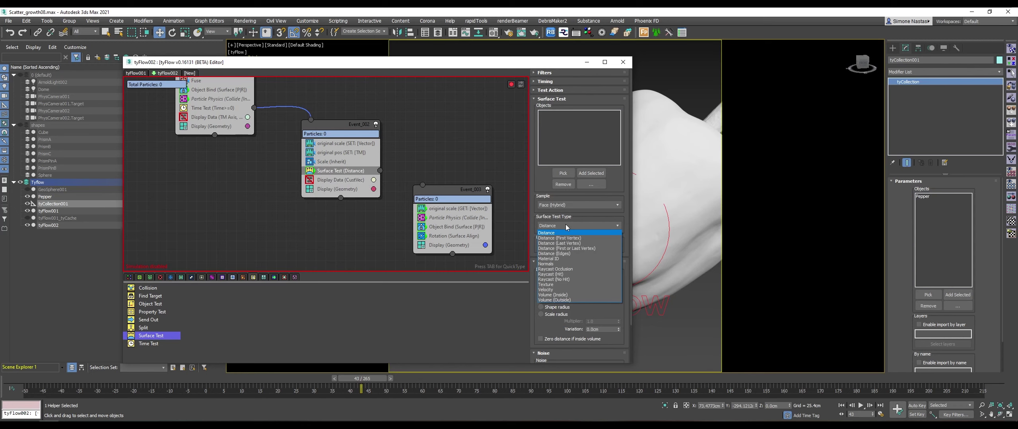
left_click(566, 284)
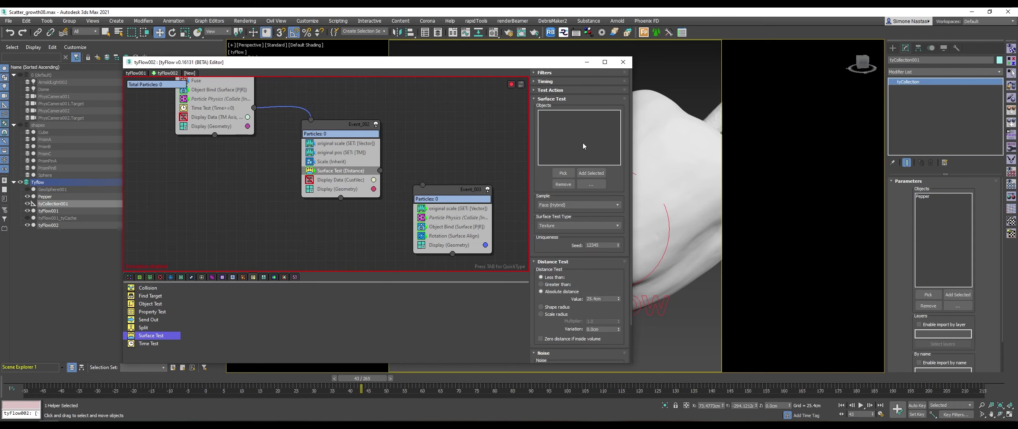
left_click(559, 174)
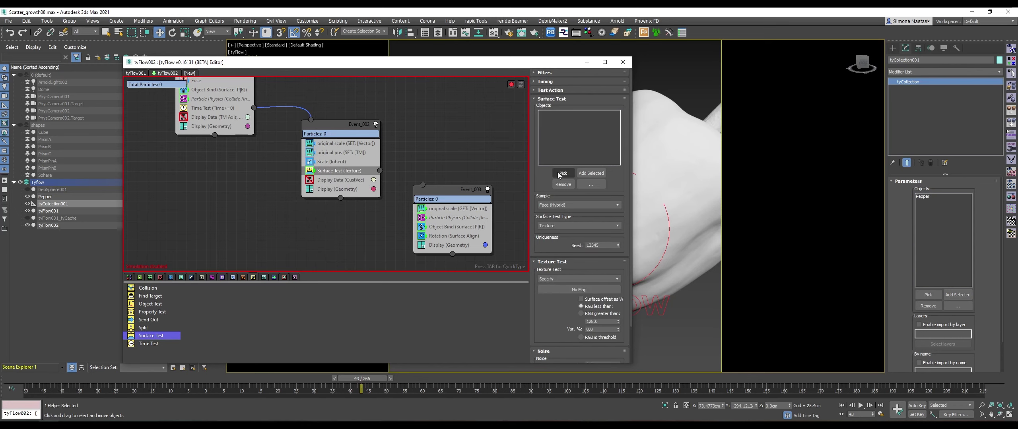
left_click(50, 203)
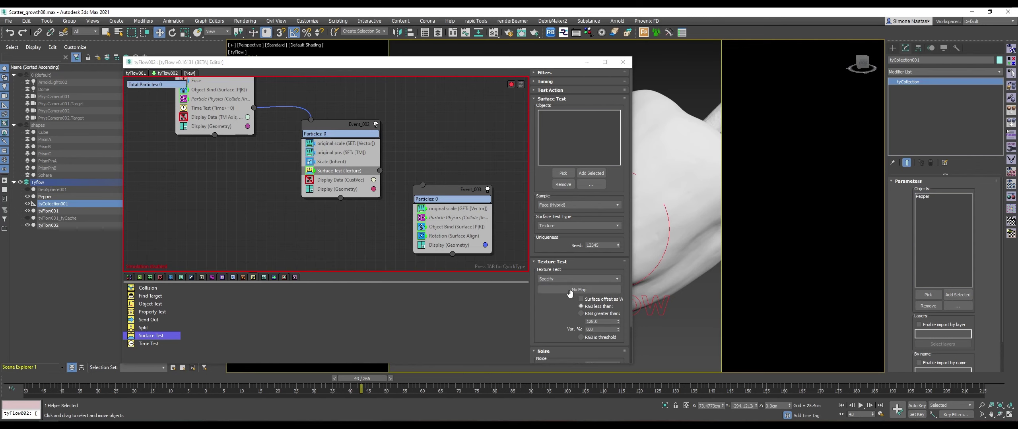
left_click(493, 33)
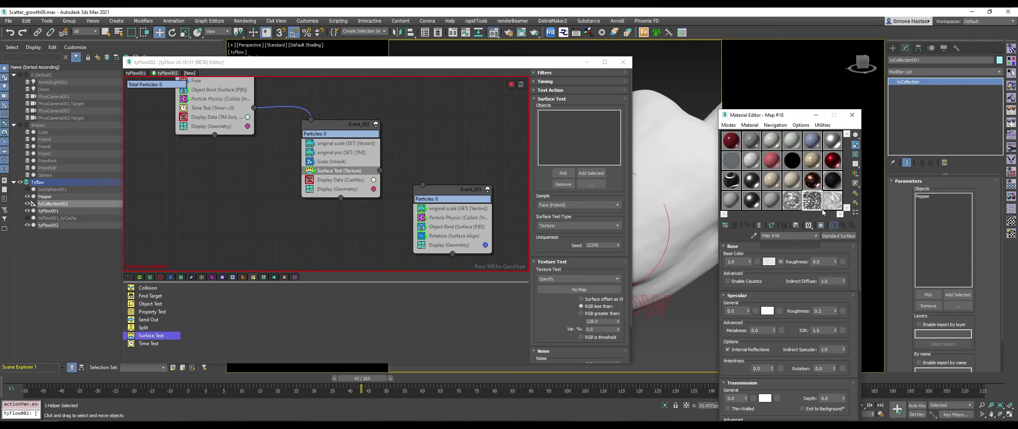
Hold the current scene state with Edit > Hold.
left_click(793, 205)
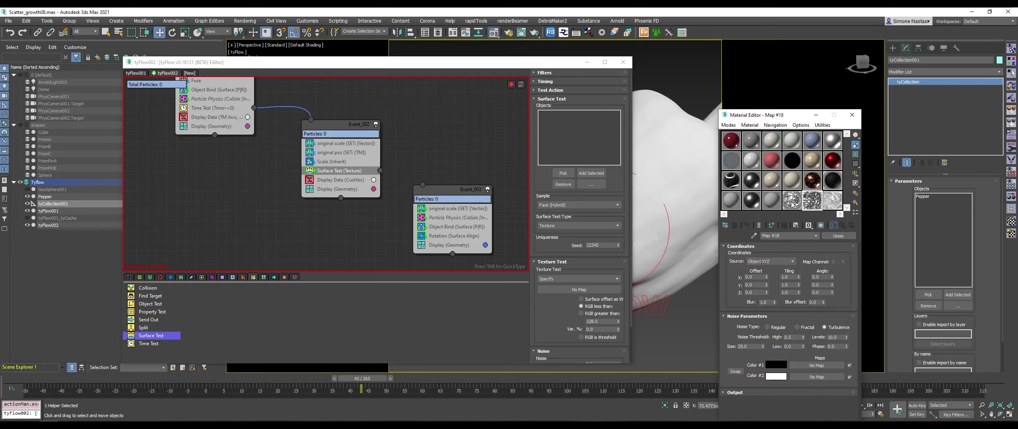
left_click(26, 21)
left_click(41, 58)
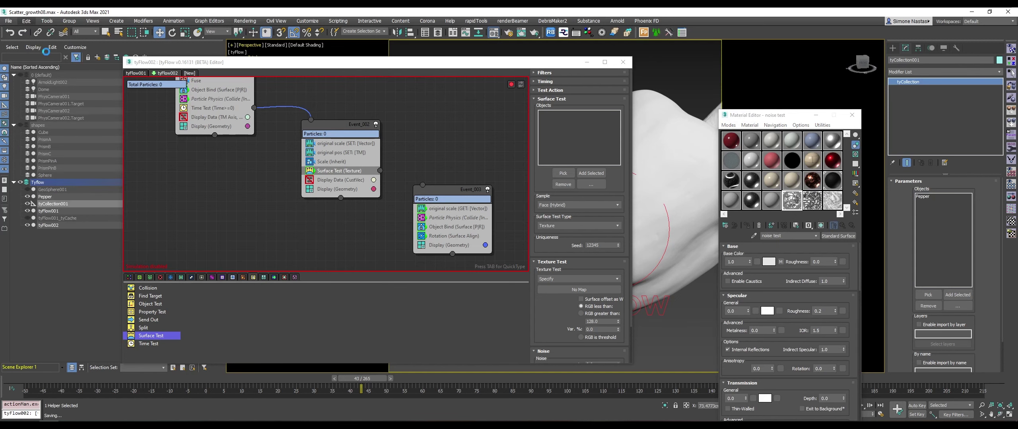
Minimize the tyFlow editor and render the viewport in ActiveShade with Pepper selected.
left_click(591, 63)
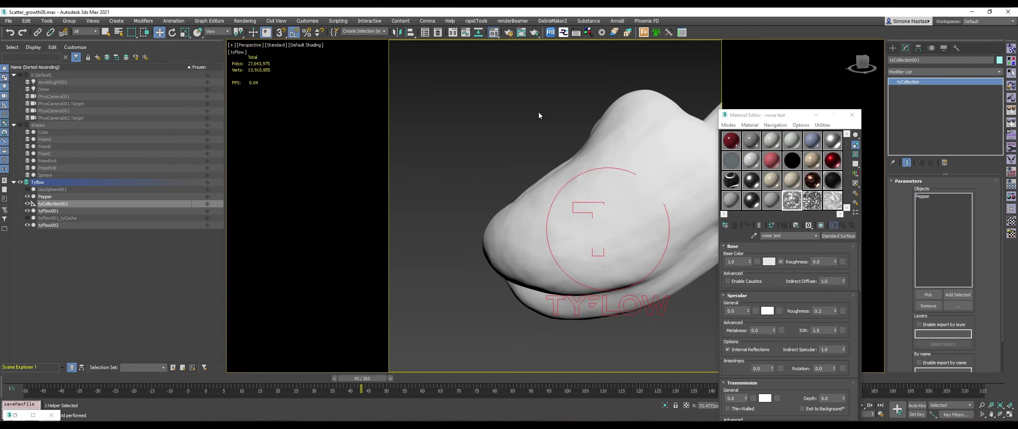
scroll(518, 131, "down", 5)
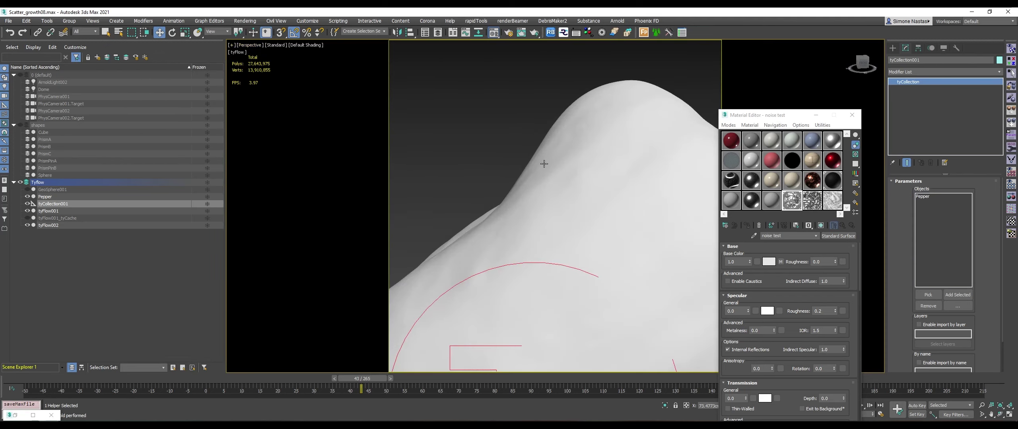
left_click(281, 44)
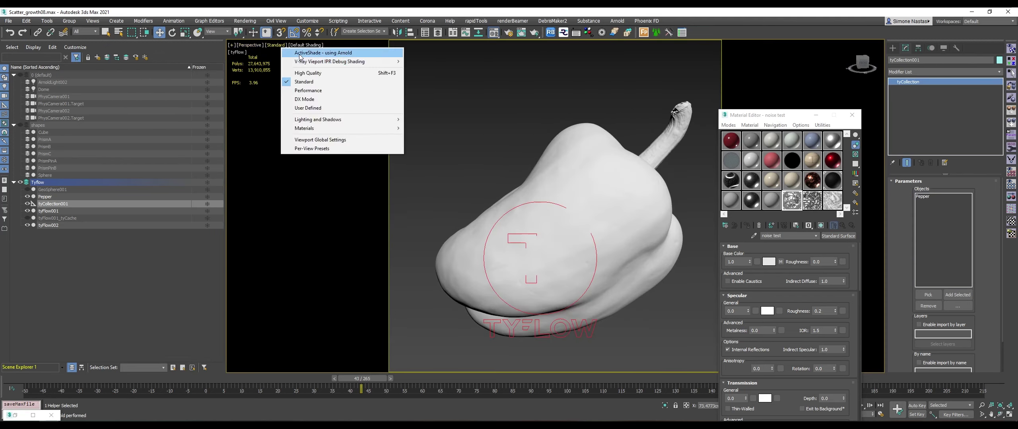
left_click(302, 58)
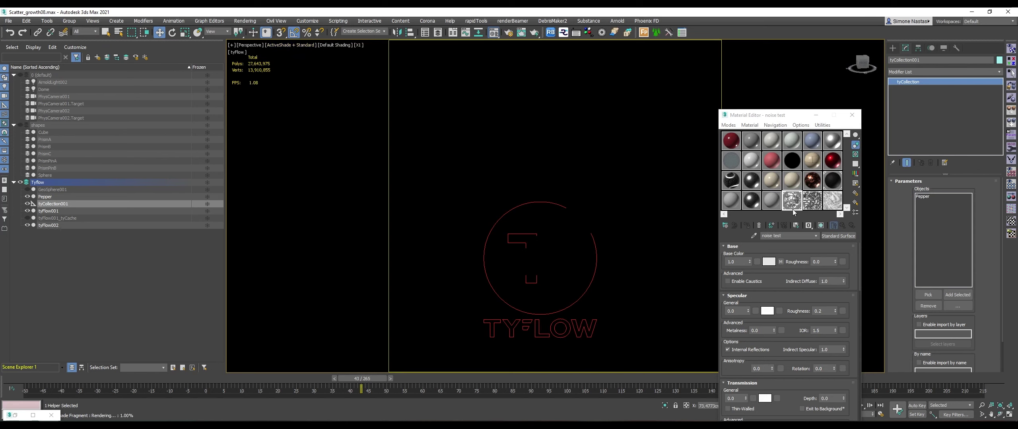
left_click(569, 243)
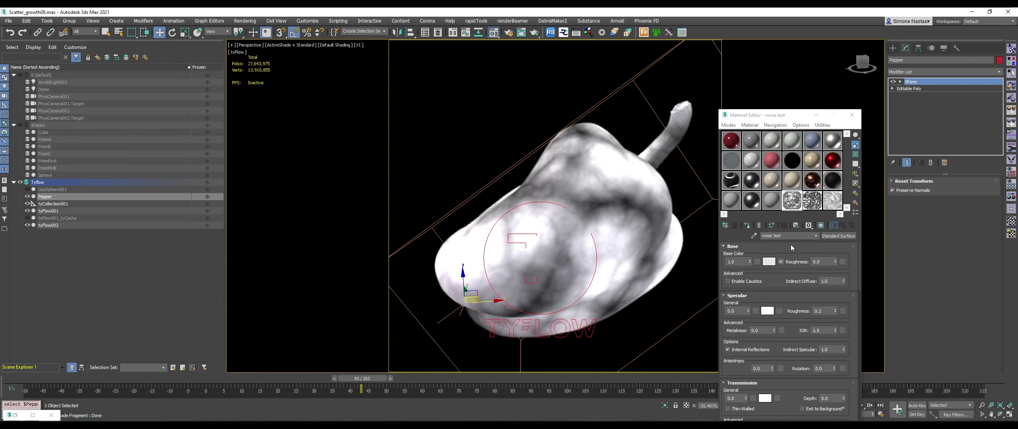
Magnify the noise map preview and set its high threshold to 0.6.
left_click(782, 262)
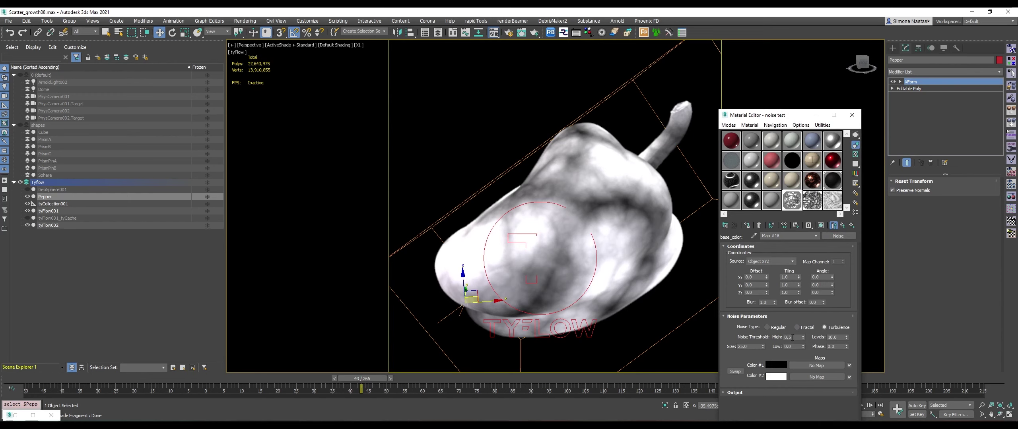
right_click(813, 204)
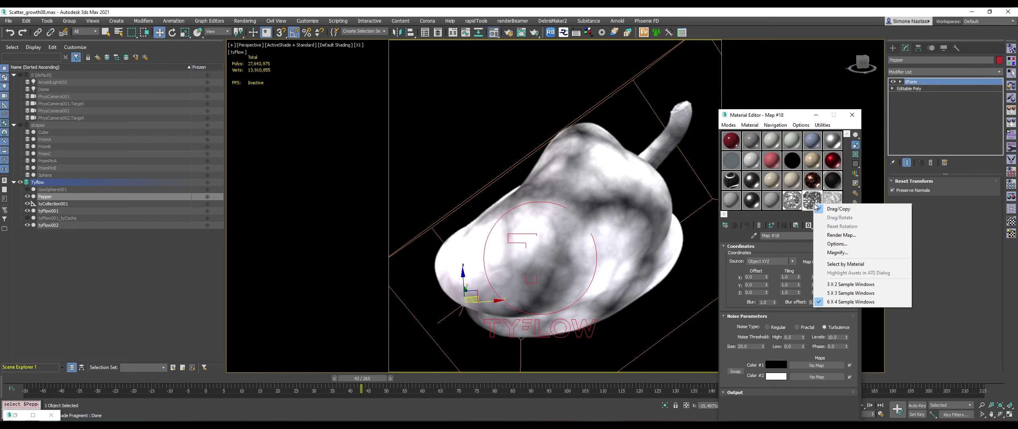
left_click(848, 254)
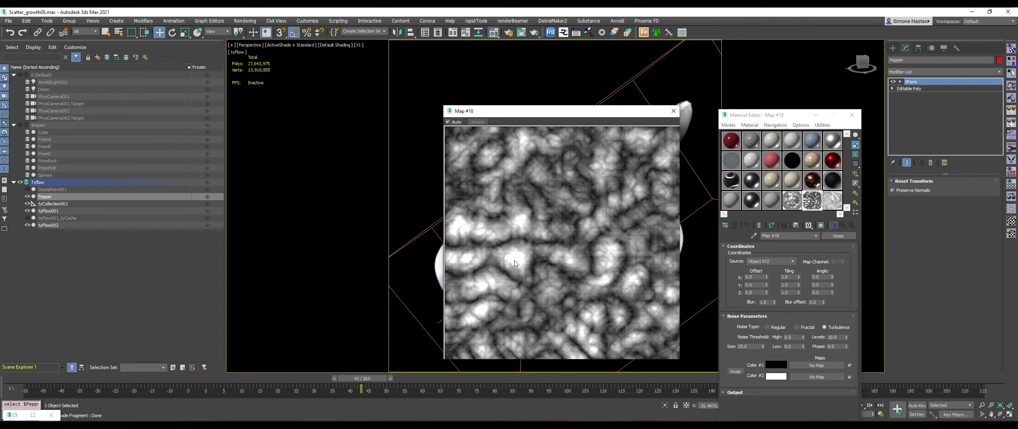
left_click(789, 337)
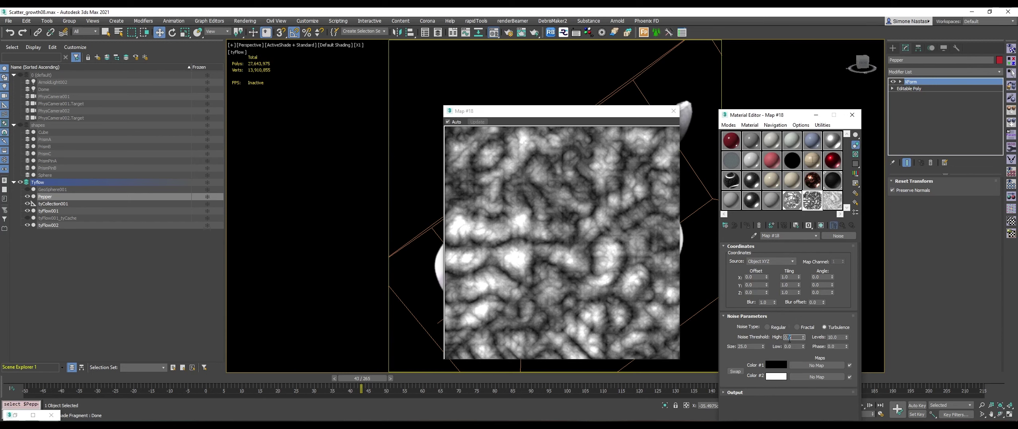
type("0.6")
key("Return")
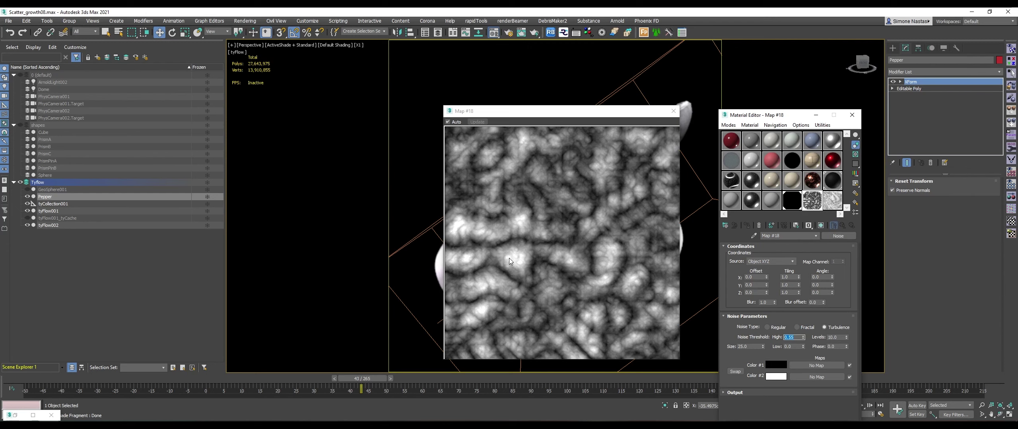
Compare the Output colour-map curve on and off, leave it enabled, and close the preview.
left_click(749, 392)
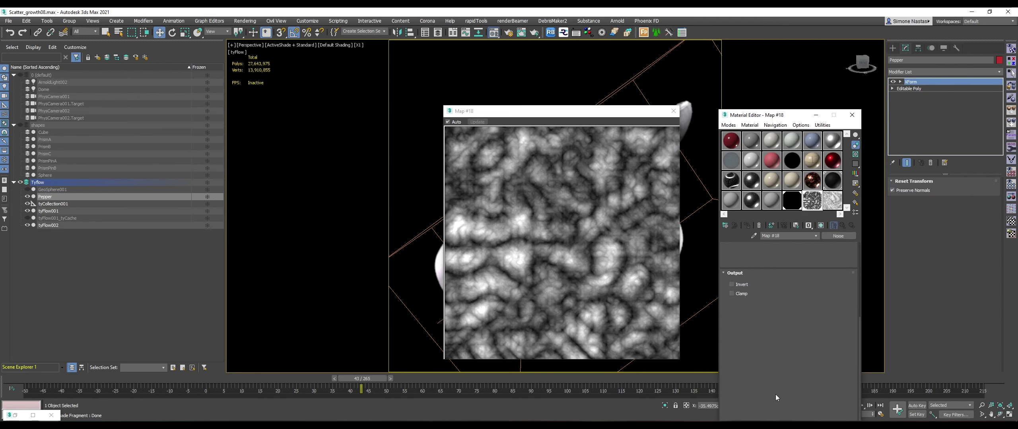
left_click_drag(775, 395, 785, 273)
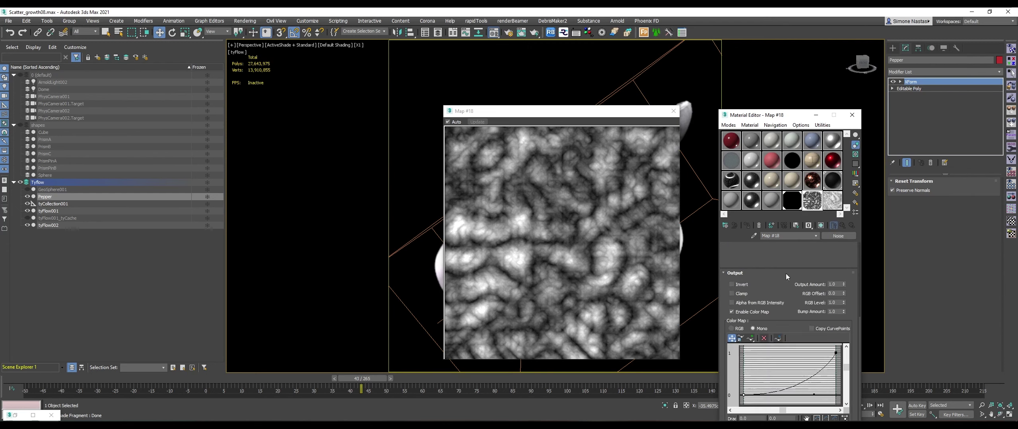
left_click(760, 312)
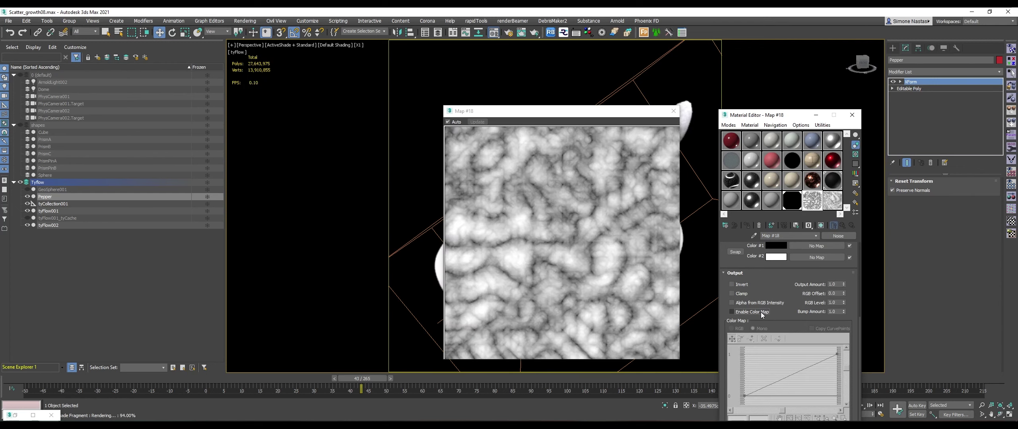
left_click(760, 312)
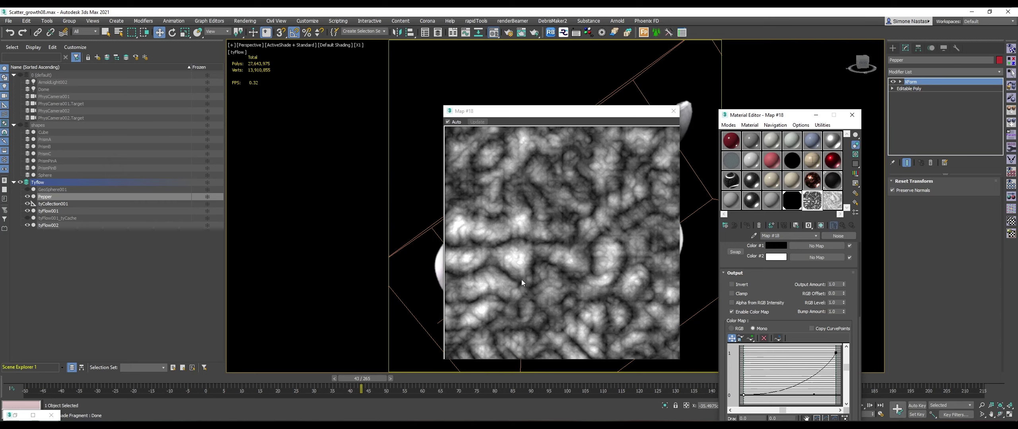
left_click(507, 249)
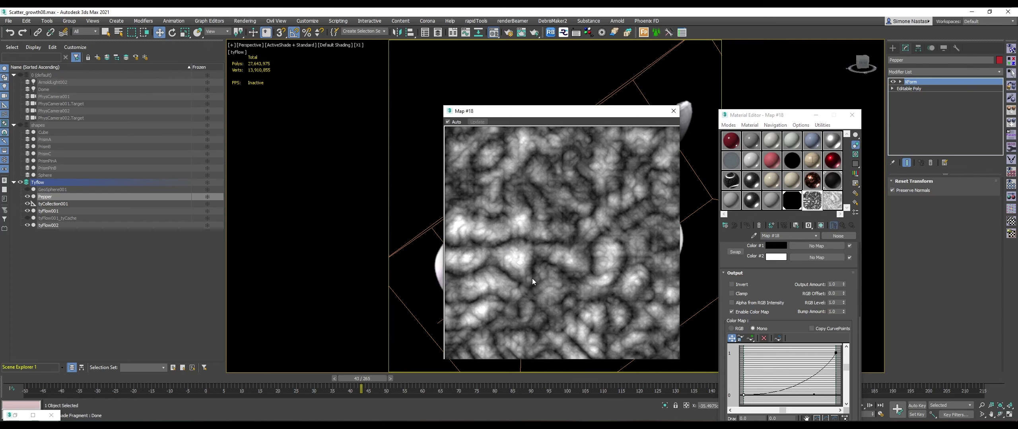
left_click(742, 314)
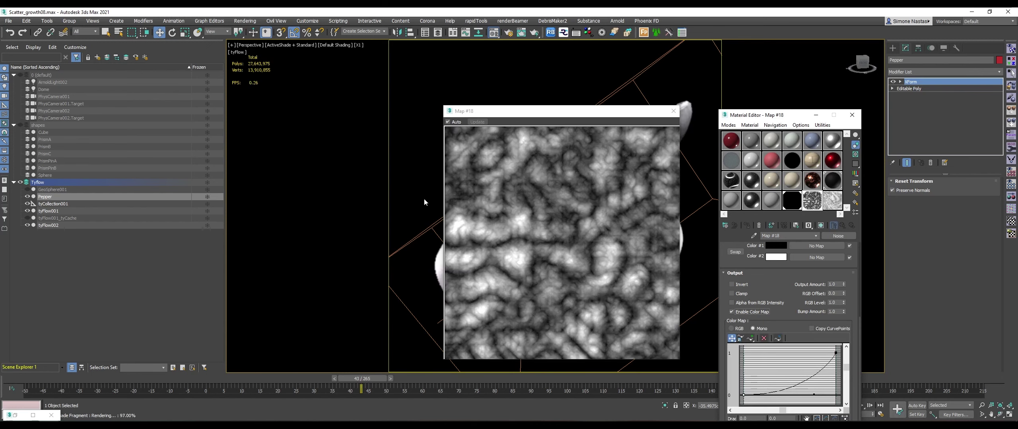
left_click(672, 113)
Switch the viewport from ActiveShade back to Standard shading and deselect the pepper.
left_click(297, 45)
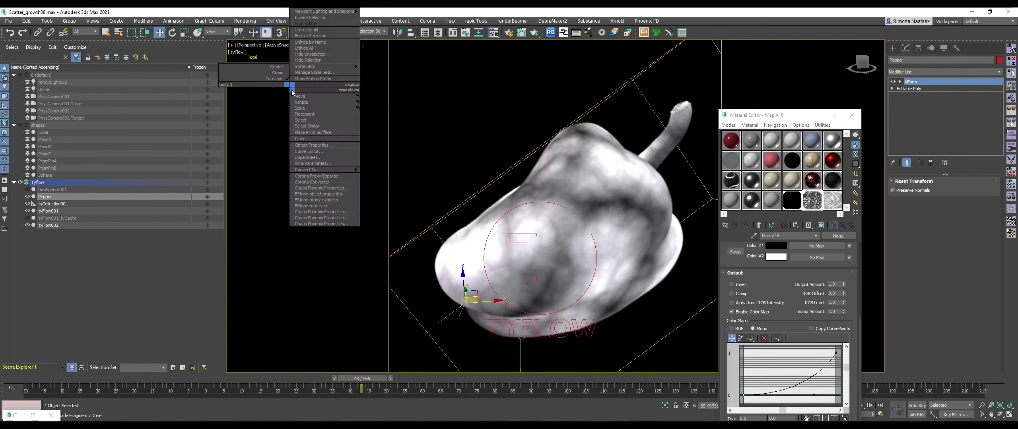
left_click(297, 44)
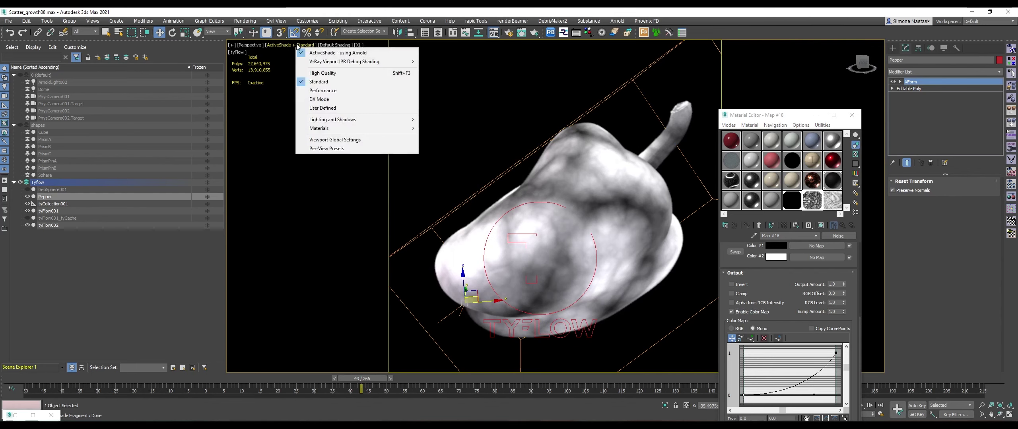
left_click(318, 53)
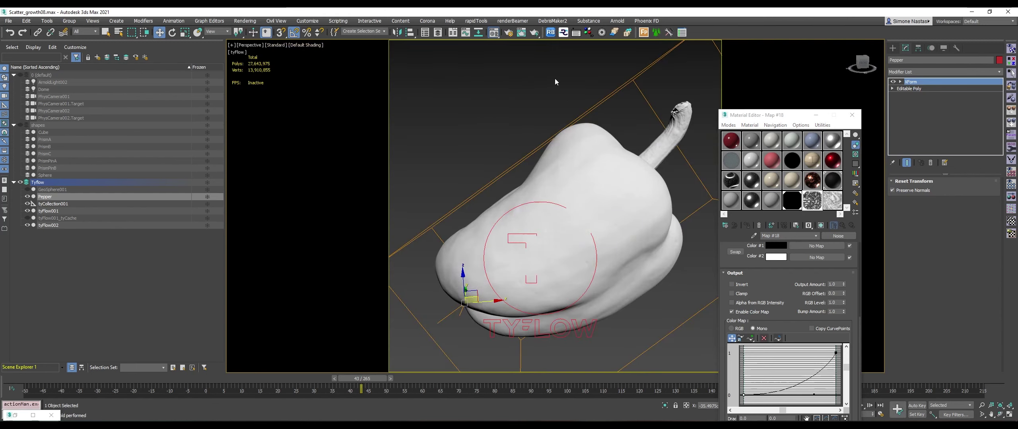
left_click(507, 96)
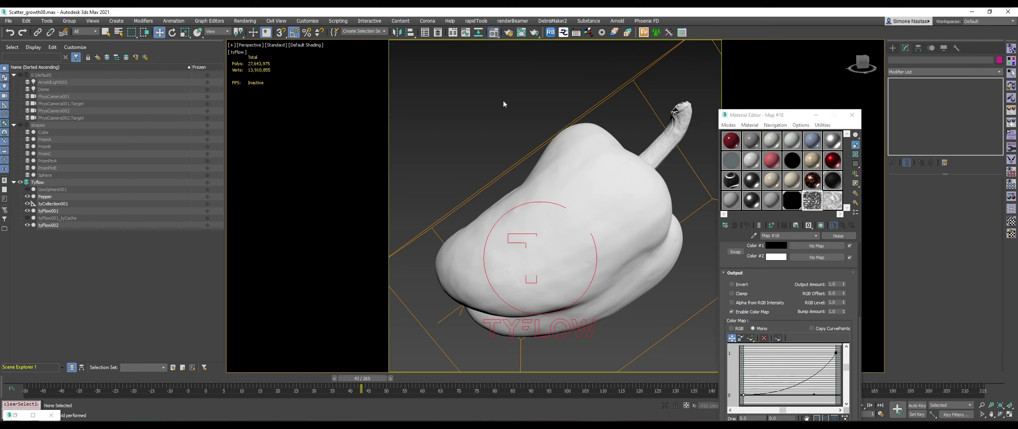
left_click(599, 177)
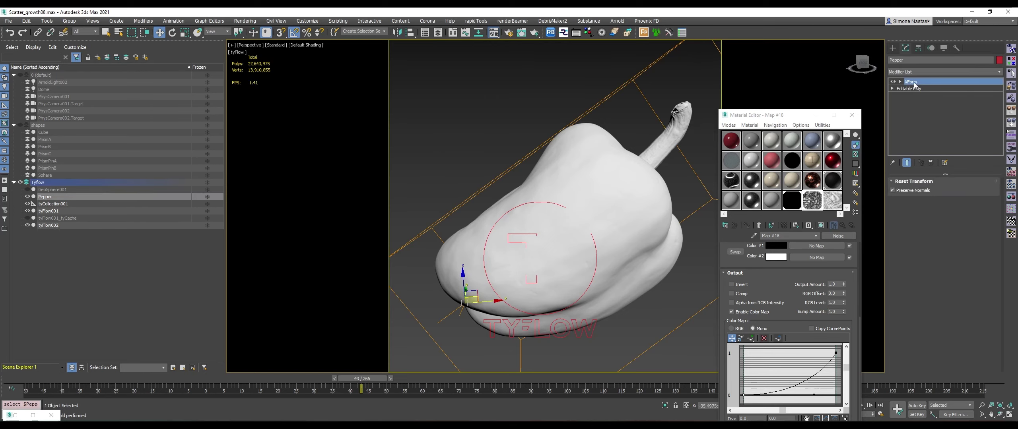
left_click(473, 100)
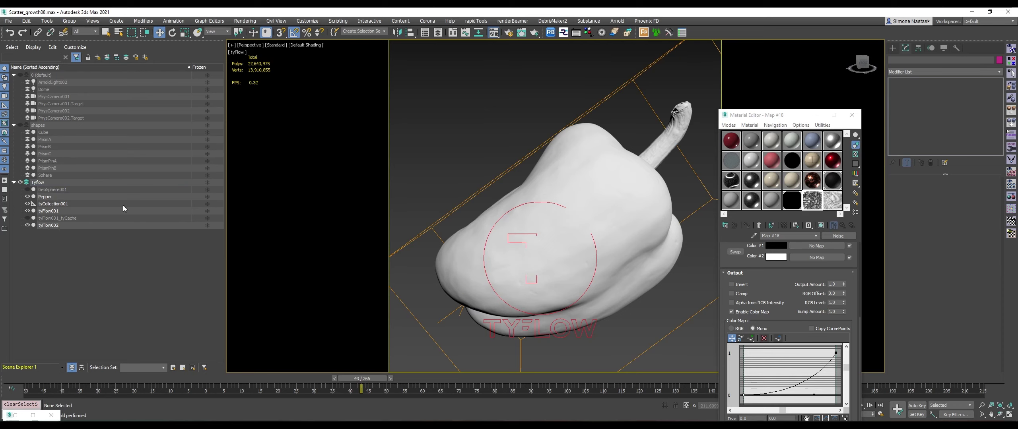
Toggle Pepper's visibility in the Scene Explorer, then reselect it.
left_click(27, 197)
left_click(27, 197)
left_click(27, 197)
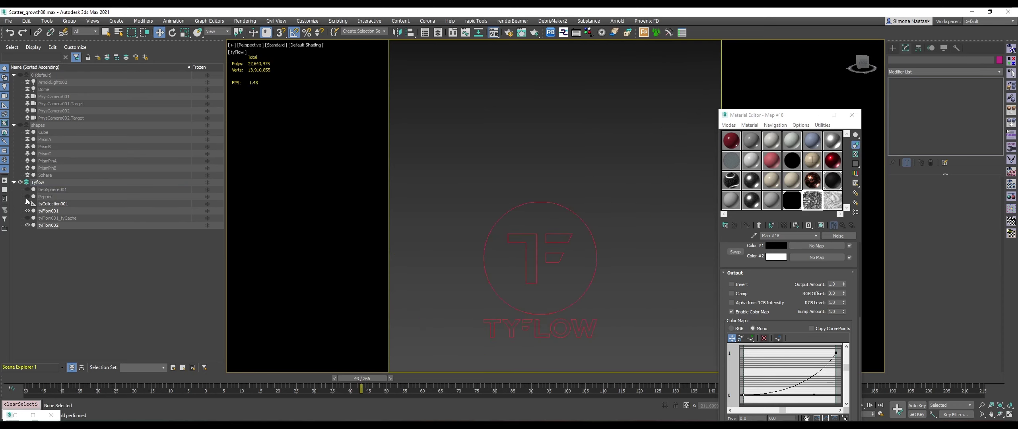
left_click(44, 197)
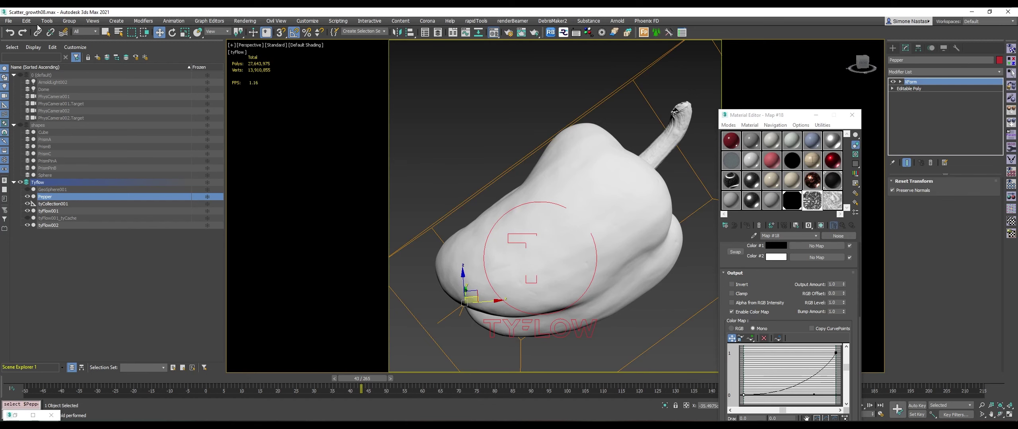
left_click(26, 21)
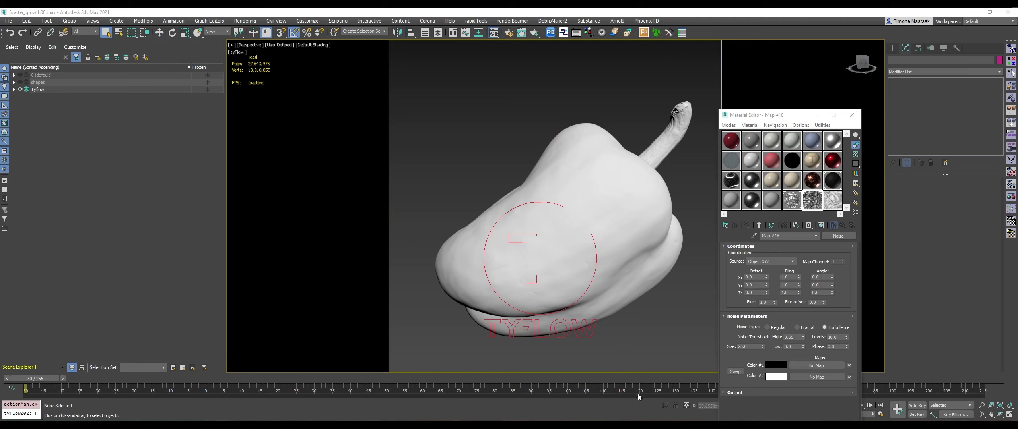
Open tyFlow002's editor from the Tyflow layer, enlarge it, and select Event_002's Surface Test.
left_click(14, 90)
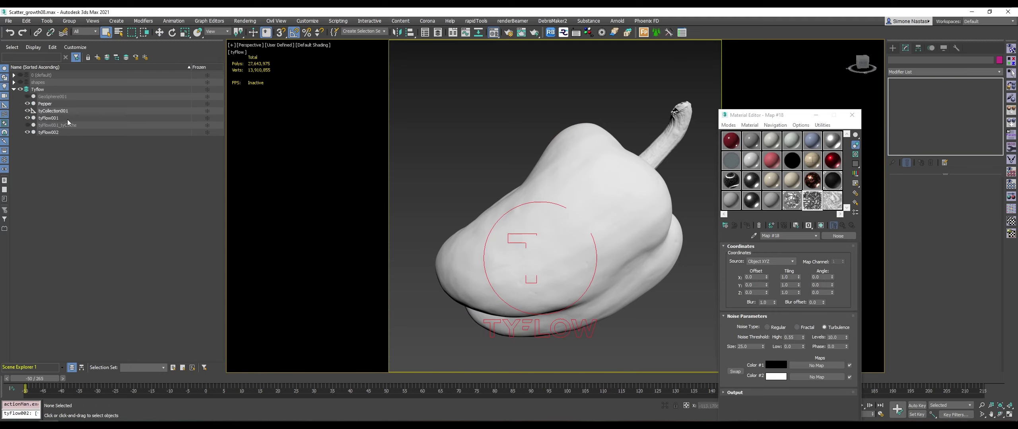
left_click(62, 132)
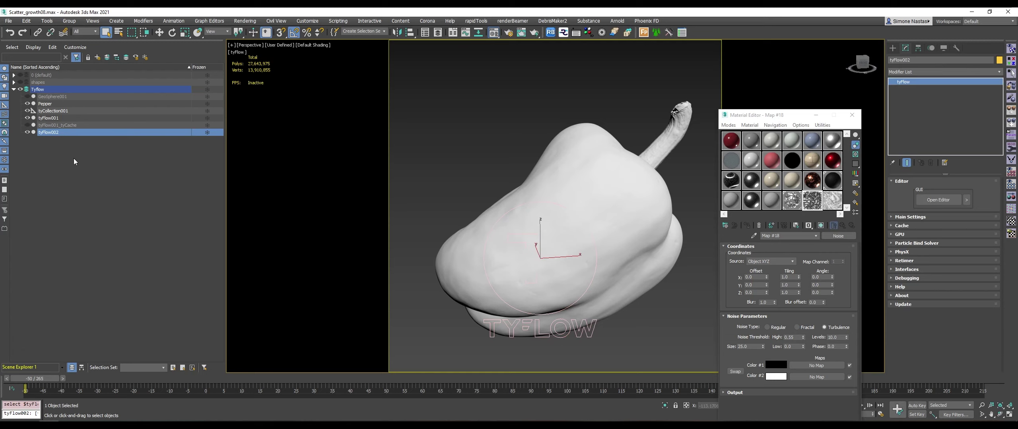
left_click(952, 201)
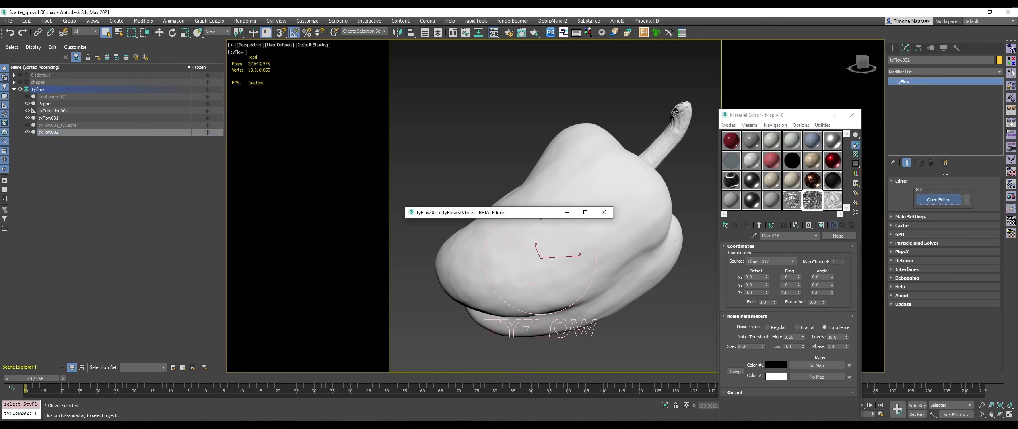
left_click_drag(494, 215, 308, 180)
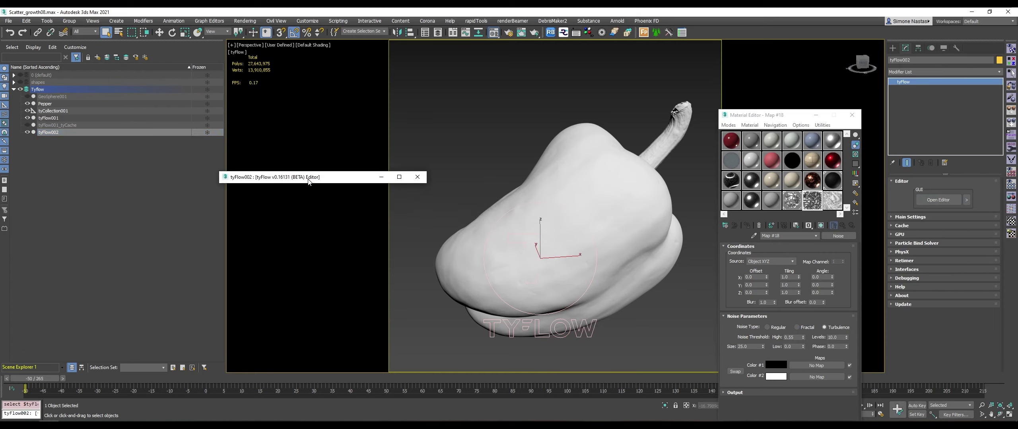
left_click(429, 191)
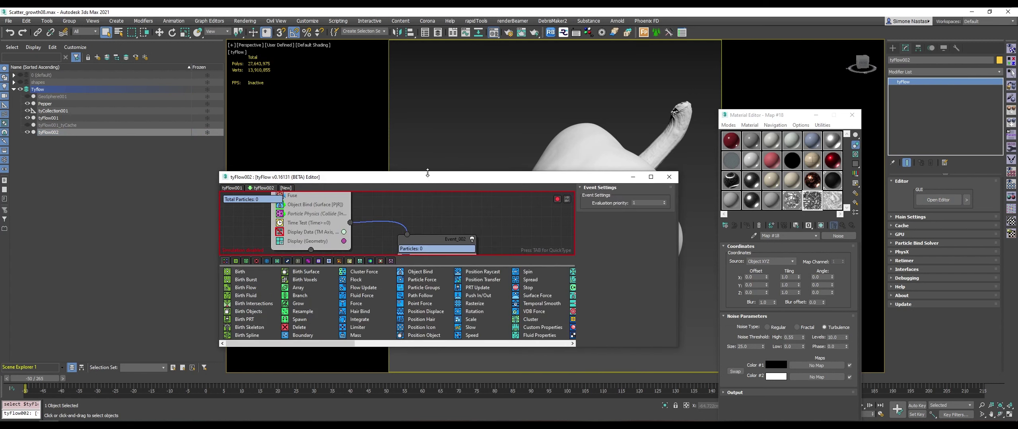
left_click_drag(427, 173, 427, 56)
scroll(476, 199, "down", 1)
scroll(476, 199, "down", 1)
scroll(476, 199, "down", 2)
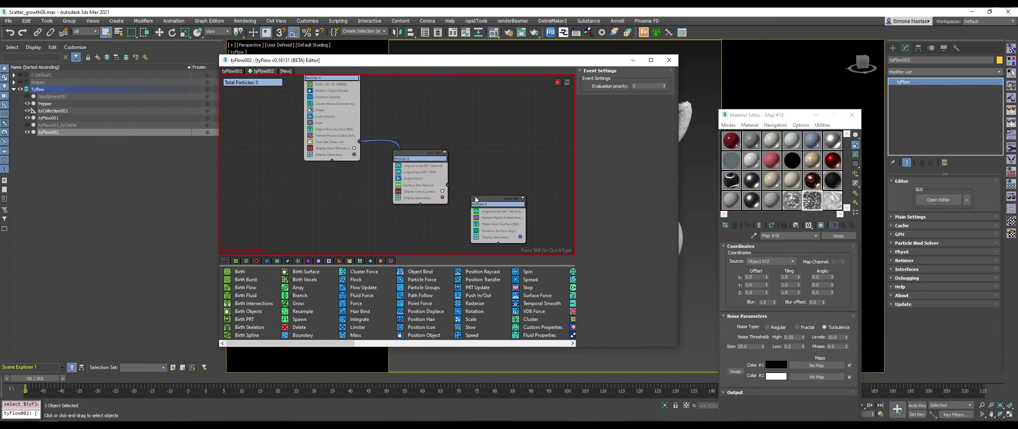
left_click(411, 185)
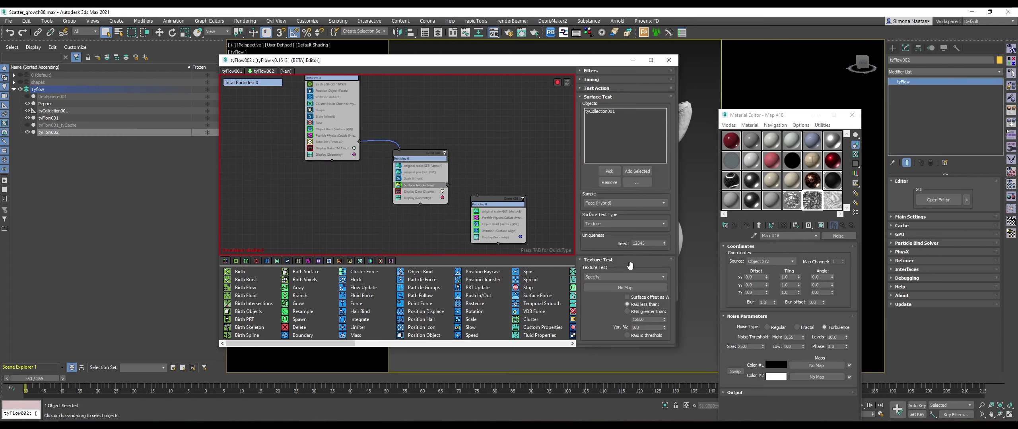
Assign noise Map #18, renamed pepper noise, as the Surface Test's texture instance.
scroll(608, 207, "down", 3)
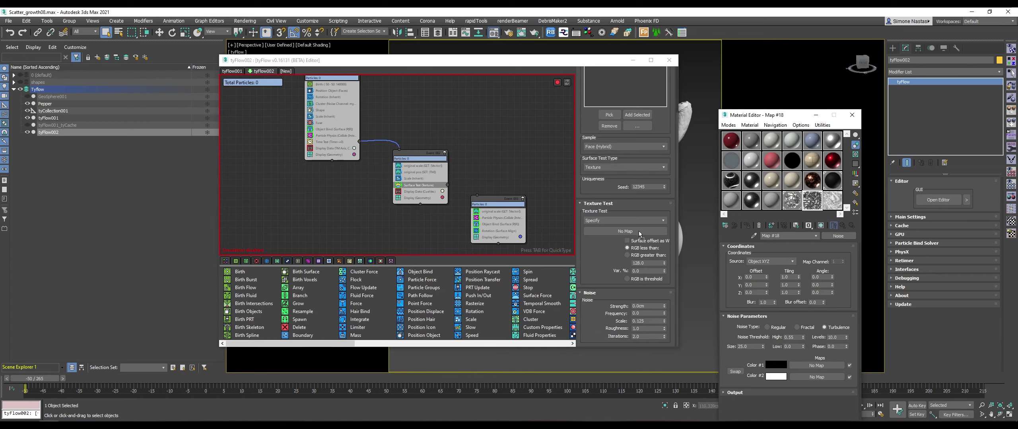
left_click(640, 233)
left_click(432, 230)
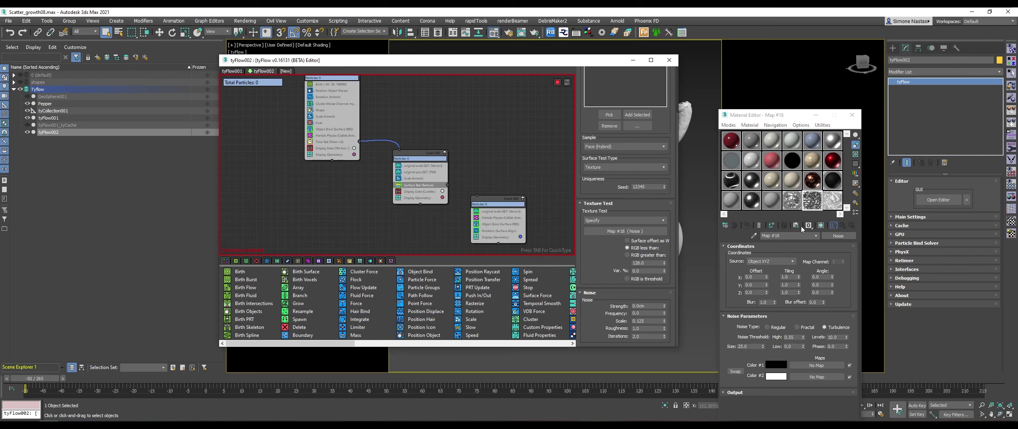
left_click(782, 237)
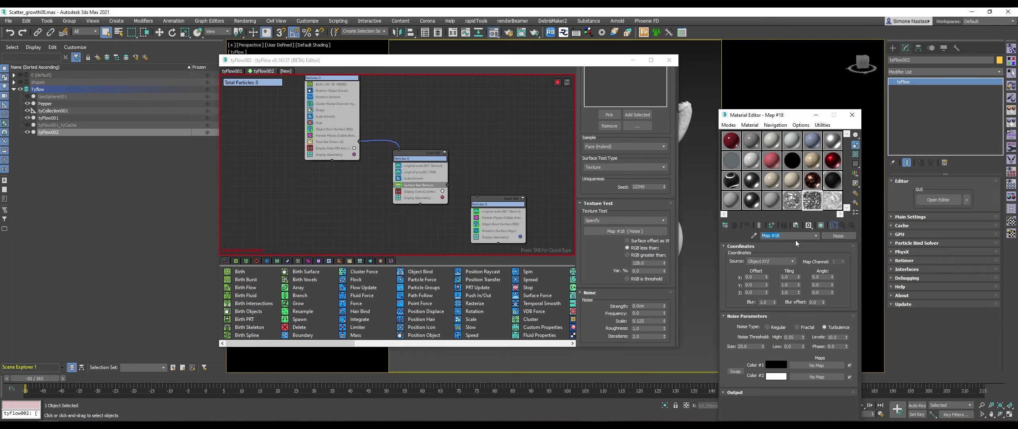
type("perp")
key("Return")
left_click_drag(813, 203, 624, 233)
left_click(437, 228)
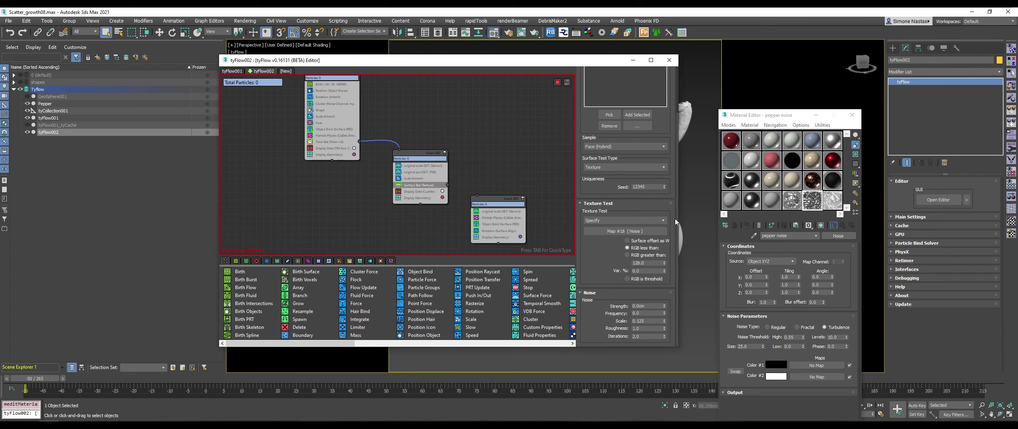
Set the RGB greater-than threshold to 225 and wire Surface Test output to Event 003.
left_click(483, 122)
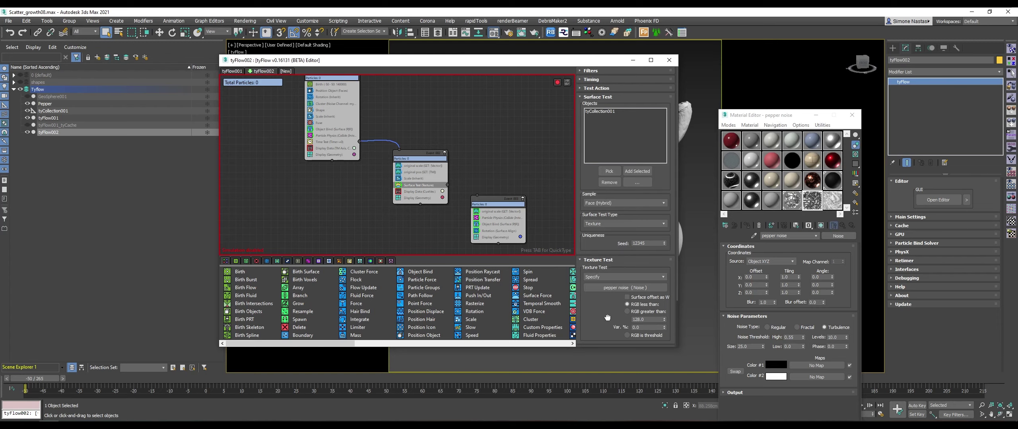
scroll(618, 206, "down", 3)
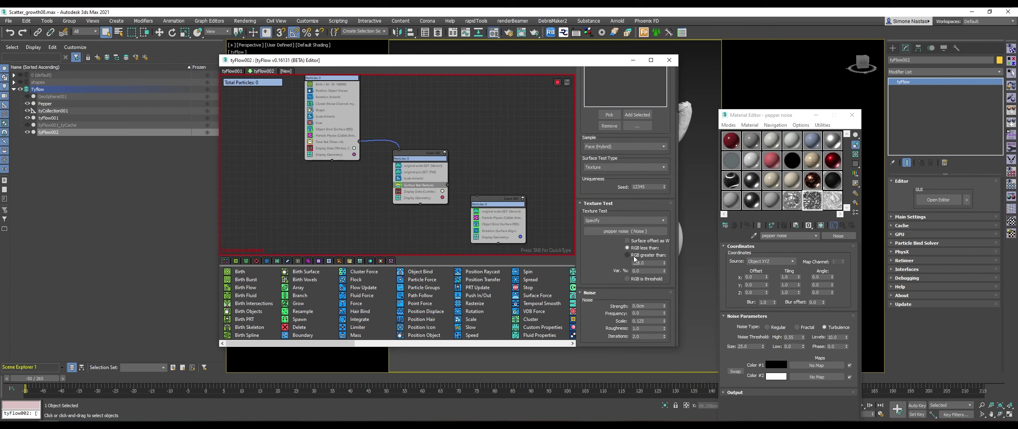
left_click_drag(648, 263, 618, 262)
type("225")
key("Return")
key("Return")
left_click_drag(536, 60, 361, 90)
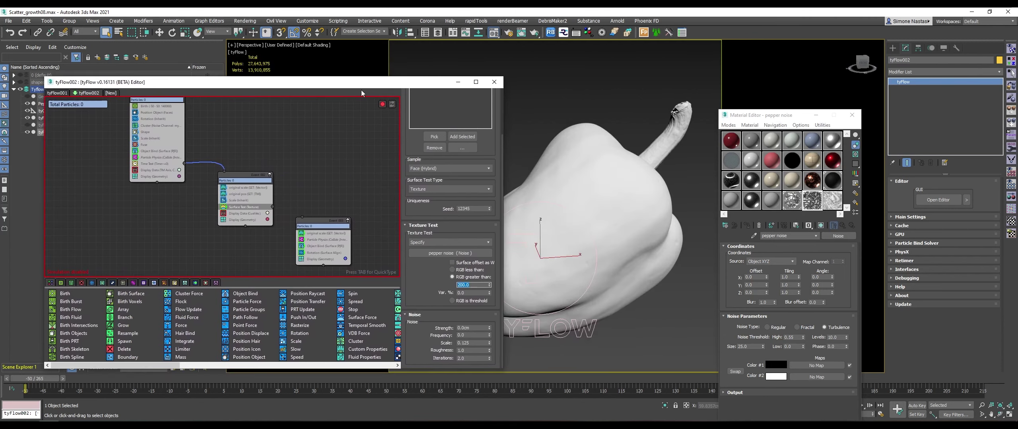
left_click_drag(273, 207, 302, 217)
left_click_drag(321, 224, 319, 220)
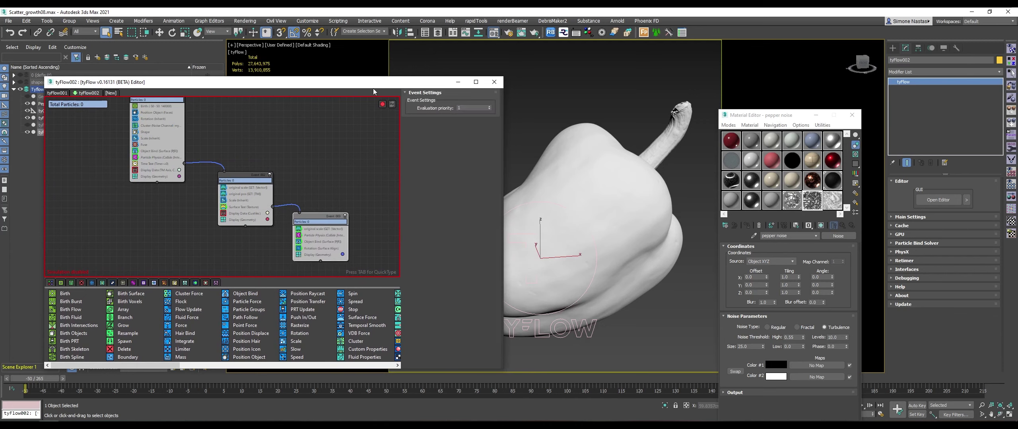
Re-enable the simulation and scrub from frame 0 to watch blue particles spread from the stem.
left_click(382, 104)
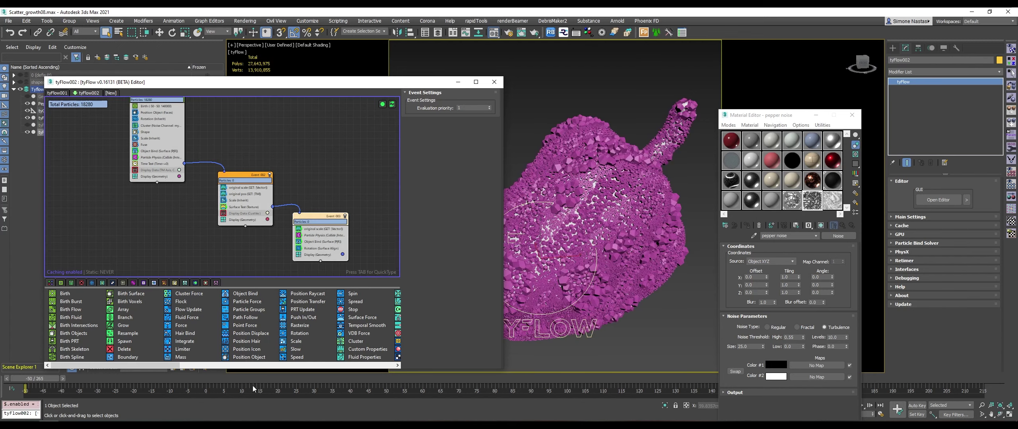
left_click(208, 381)
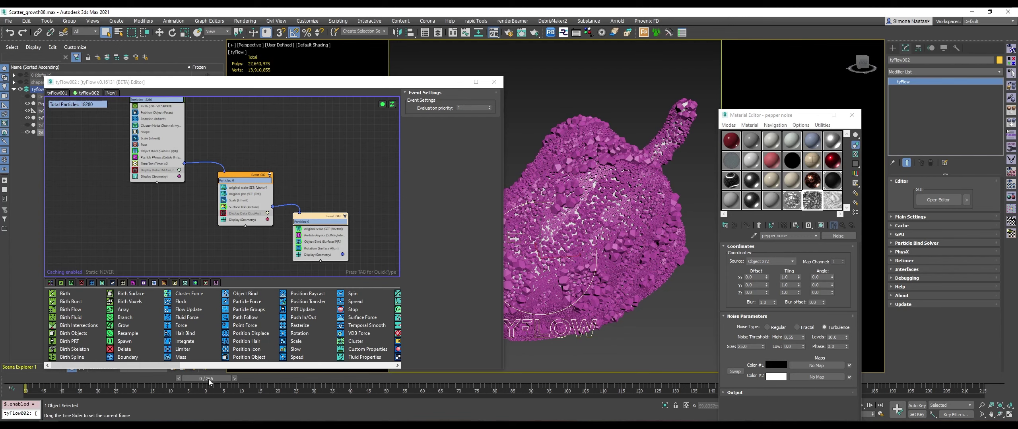
left_click(236, 380)
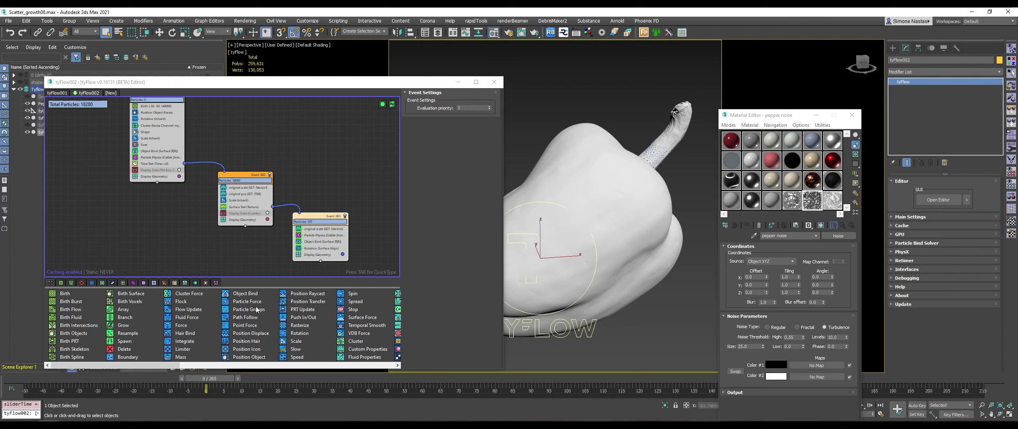
scroll(313, 223, "up", 2)
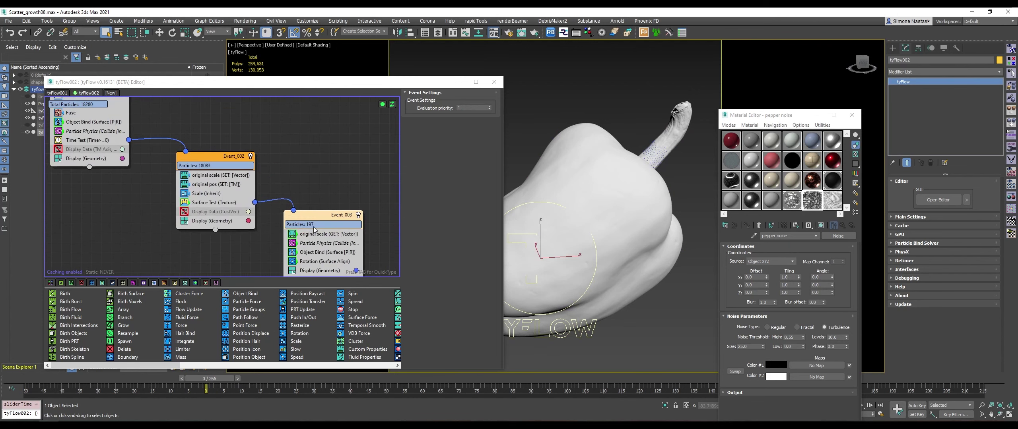
left_click_drag(270, 381, 436, 390)
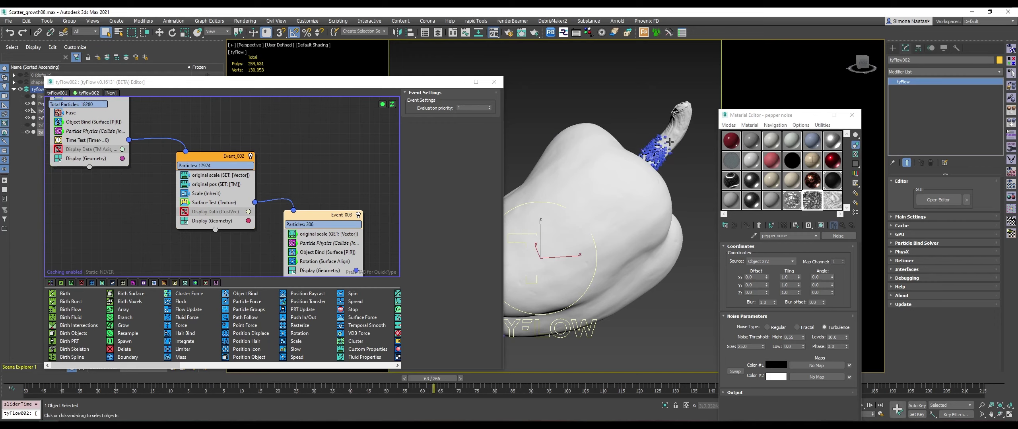
mouse_move(684, 143)
middle_mouse_down("alt")
mouse_move(613, 163)
mouse_move(620, 131)
middle_mouse_up("alt")
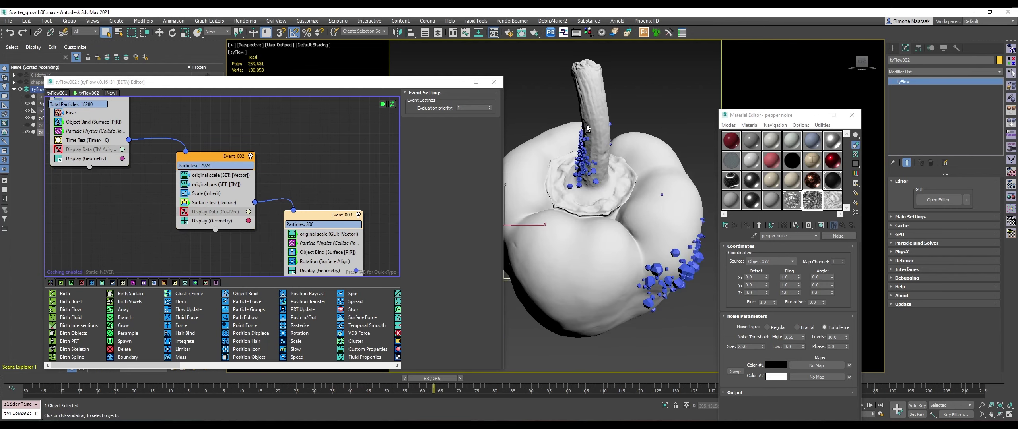
mouse_move(322, 382)
left_mouse_down()
mouse_move(332, 398)
mouse_move(532, 403)
left_mouse_up()
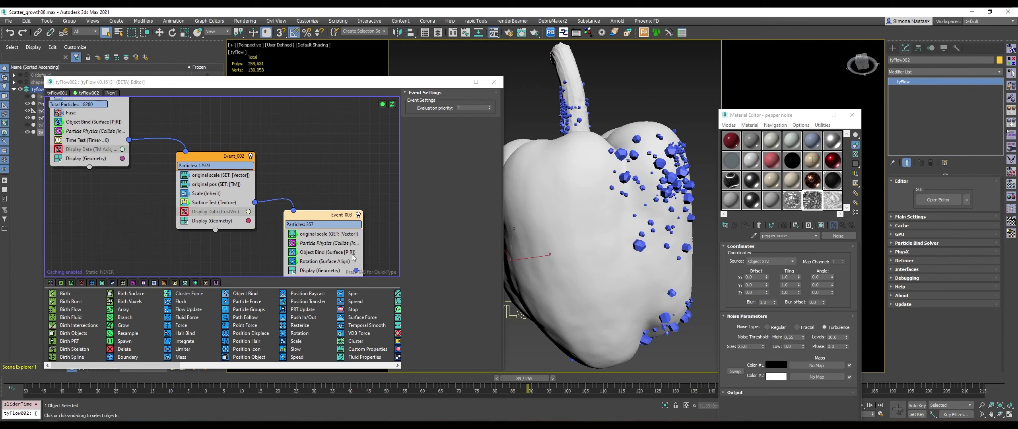
middle_click_drag(371, 239, 343, 174)
Set Event_003's Object Bind position friction to 100% and scrub to confirm particles stick.
left_click(293, 189)
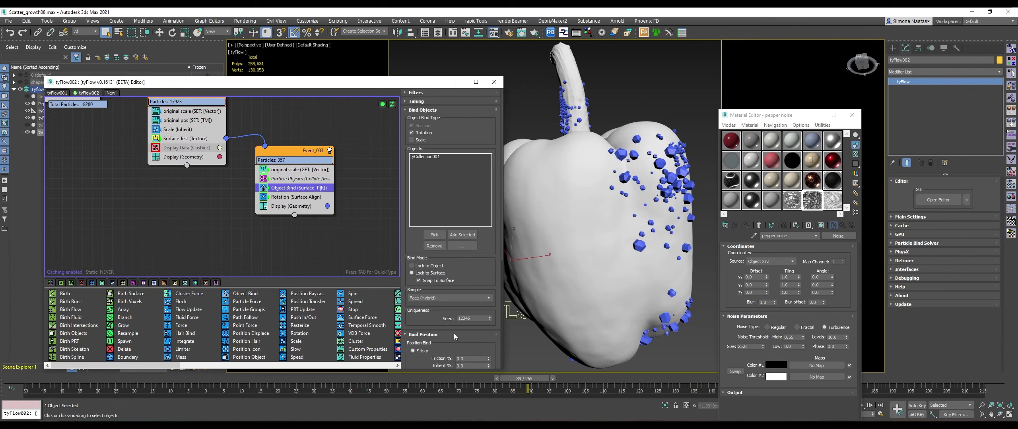
double_click(471, 359)
type("100")
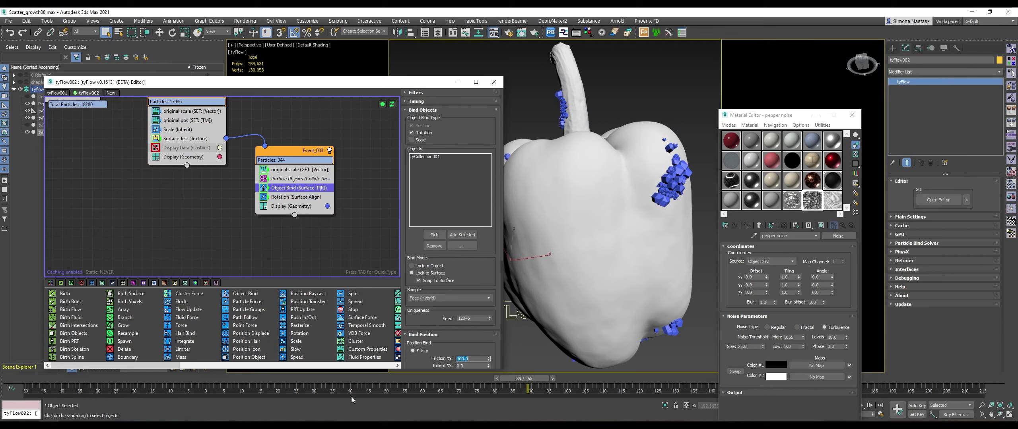
mouse_move(258, 382)
left_mouse_down()
mouse_move(351, 394)
mouse_move(210, 389)
mouse_move(278, 405)
left_mouse_up()
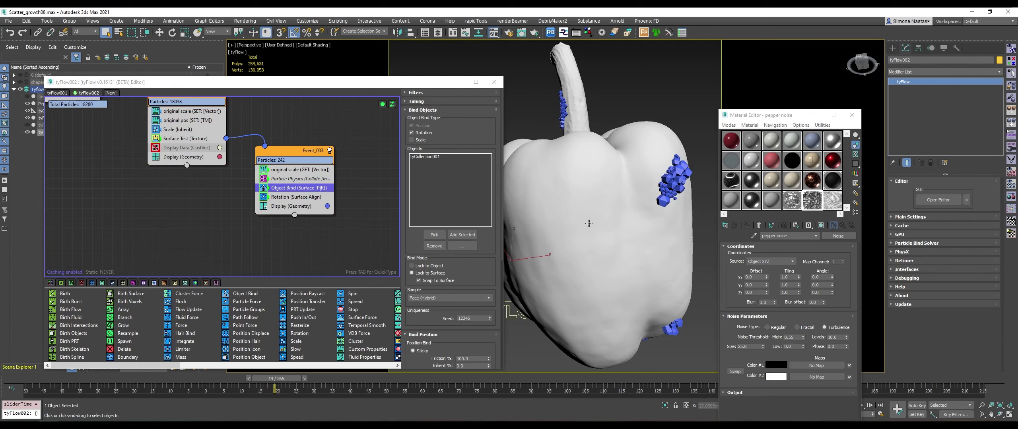
left_click(184, 153)
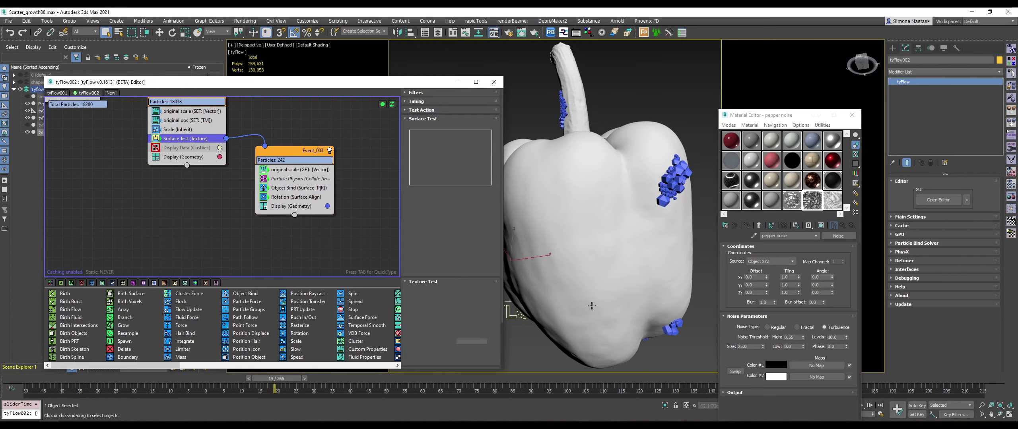
Return to frame 0 and set the texture test RGB threshold to 225.
left_click(202, 385)
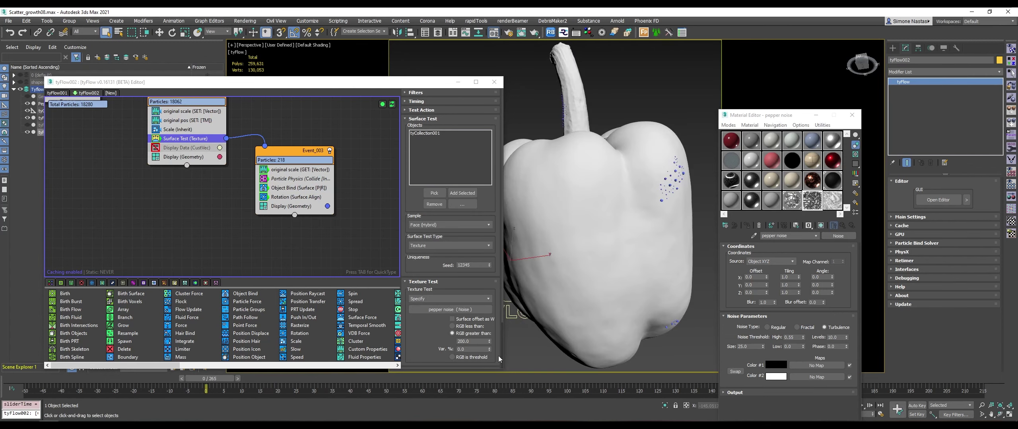
scroll(434, 343, "down", 2)
double_click(476, 299)
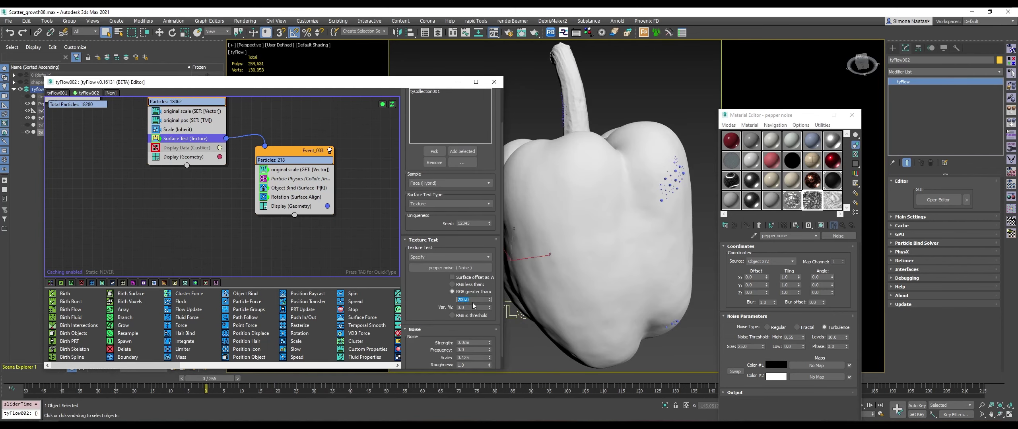
type("225")
key("Return")
key("Return")
key("Return")
Raise the threshold to 255, pause the tyFlow simulation, and jump to frame 140.
mouse_move(612, 205)
middle_mouse_down("alt")
mouse_move(603, 187)
mouse_move(669, 235)
mouse_move(660, 242)
mouse_move(672, 253)
middle_mouse_up("alt")
scroll(644, 189, "up", 5)
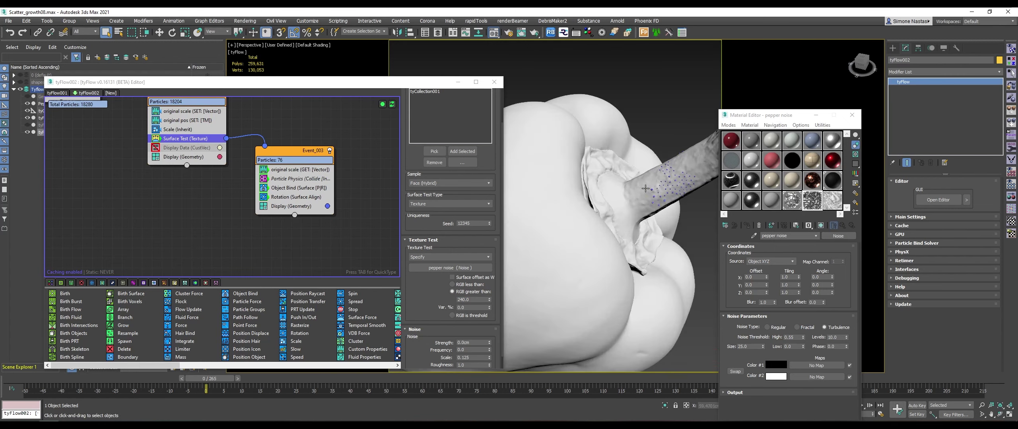
double_click(473, 299)
type("255")
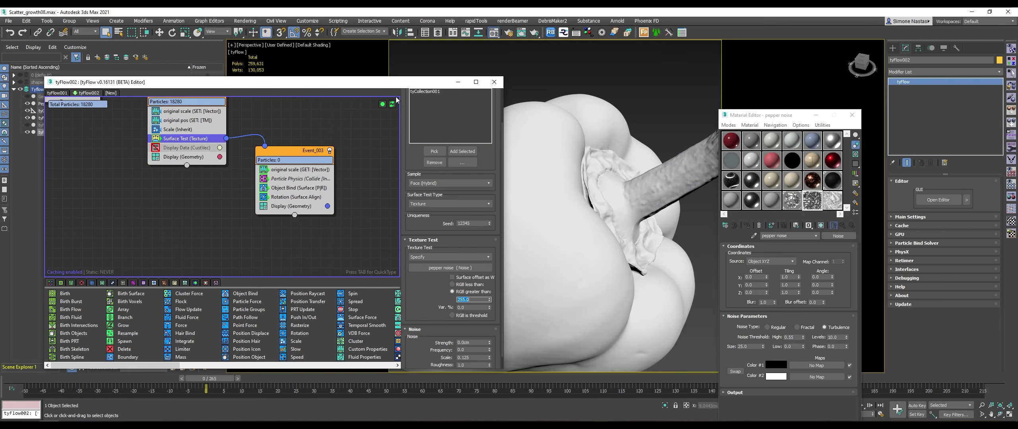
left_click(382, 104)
left_click(709, 380)
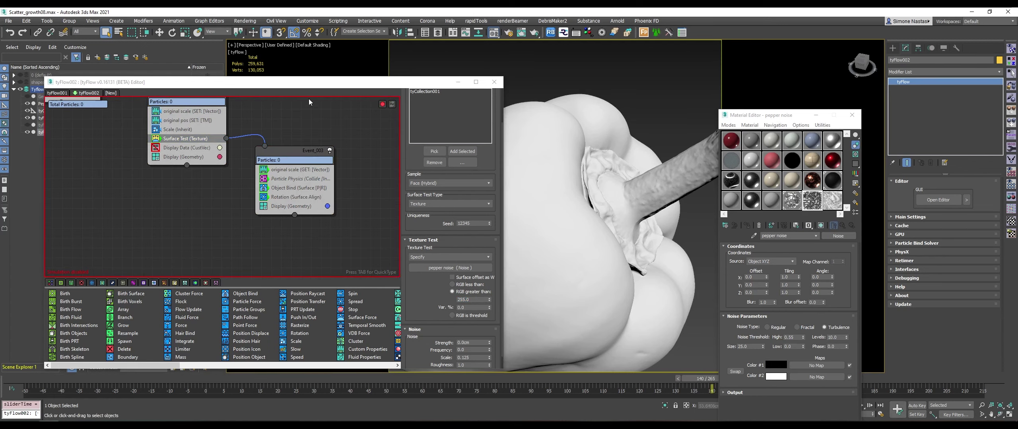
With Auto Key on, key the Surface Test RGB threshold to 0 at frame 140.
left_click(917, 406)
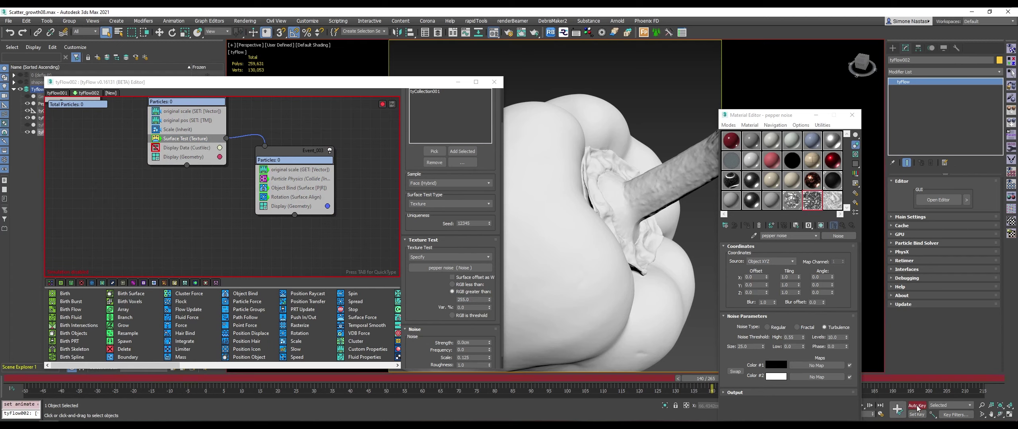
right_click(489, 301)
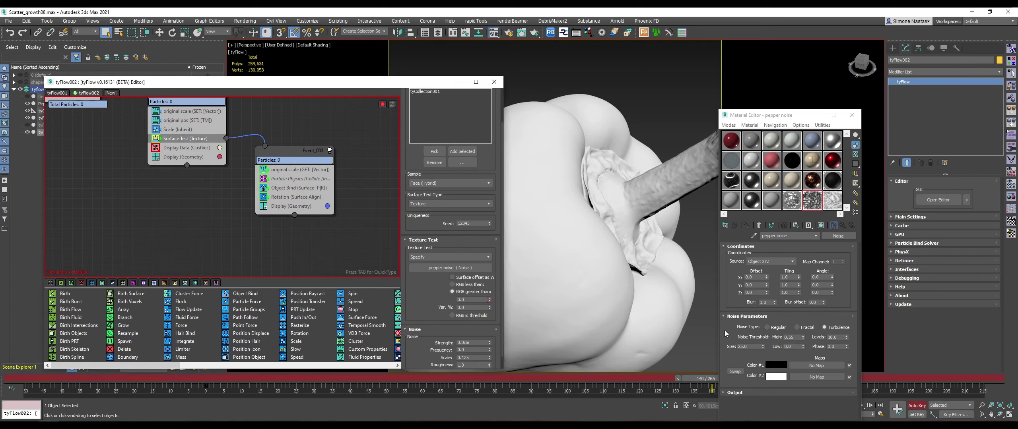
left_click_drag(700, 379, 206, 381)
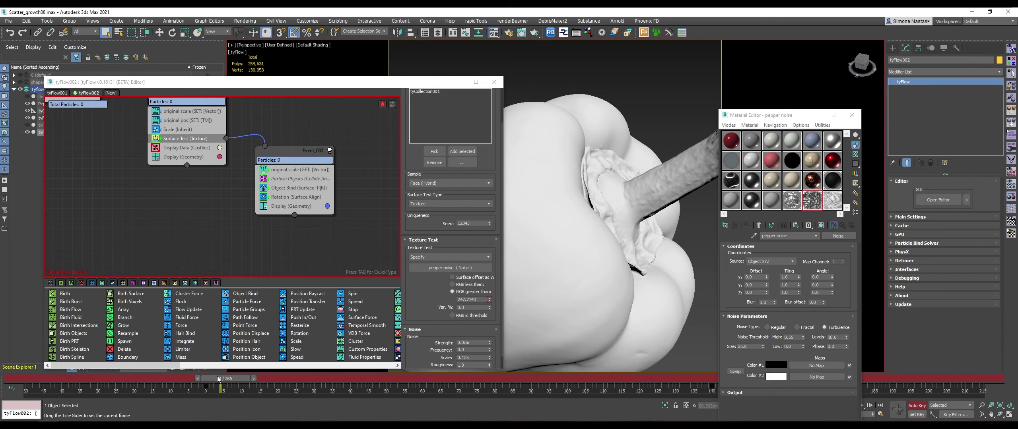
key("q")
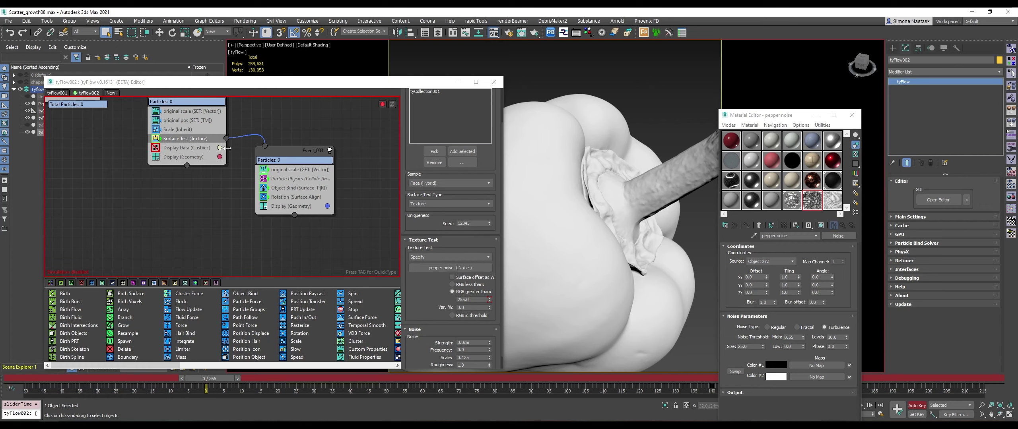
Scrub the timeline to confirm the threshold falls from 255 to 0, then turn Auto Key off.
left_click_drag(304, 159, 308, 175)
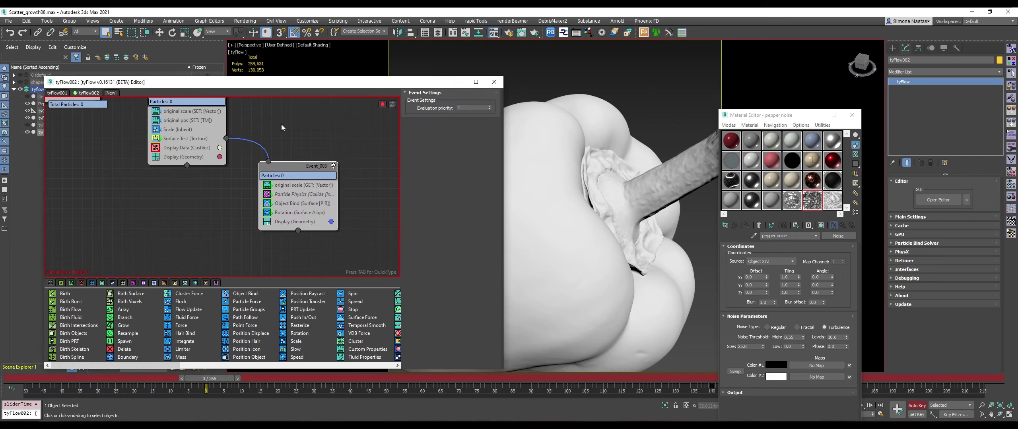
left_click(175, 138)
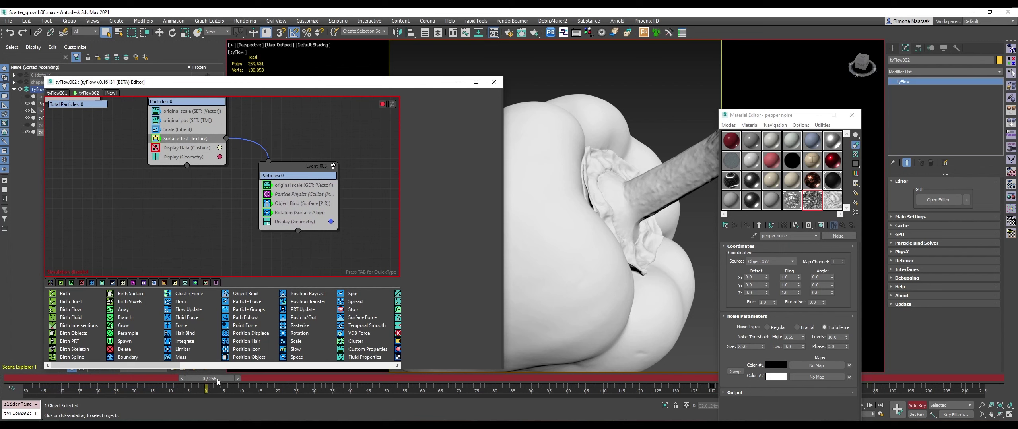
left_click_drag(218, 381, 446, 385)
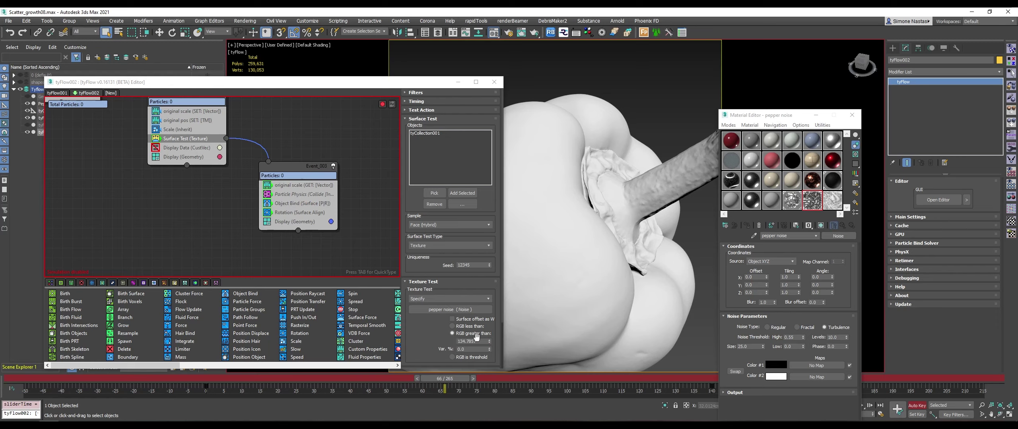
left_click_drag(447, 383, 712, 386)
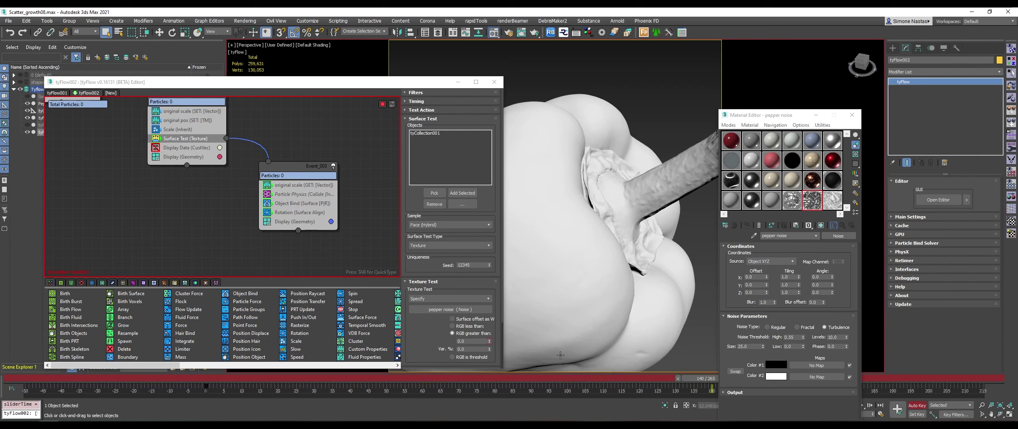
left_click_drag(296, 174, 301, 173)
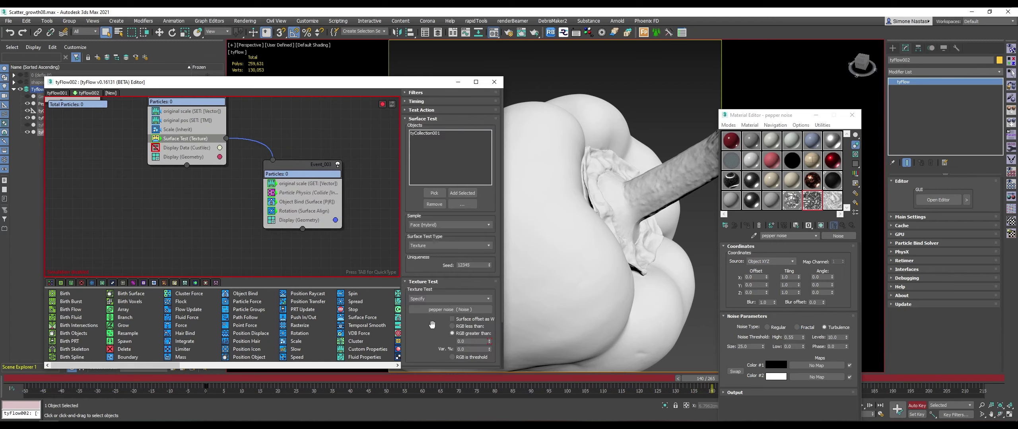
scroll(453, 315, "down", 3)
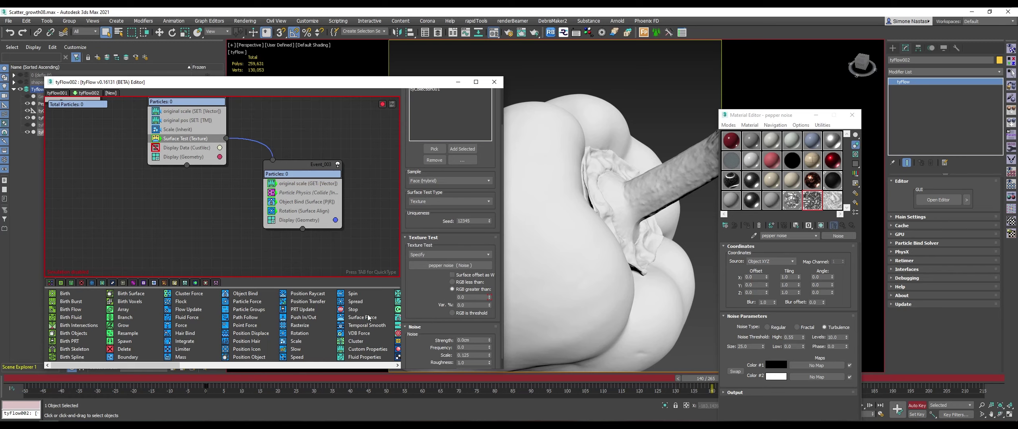
key("n")
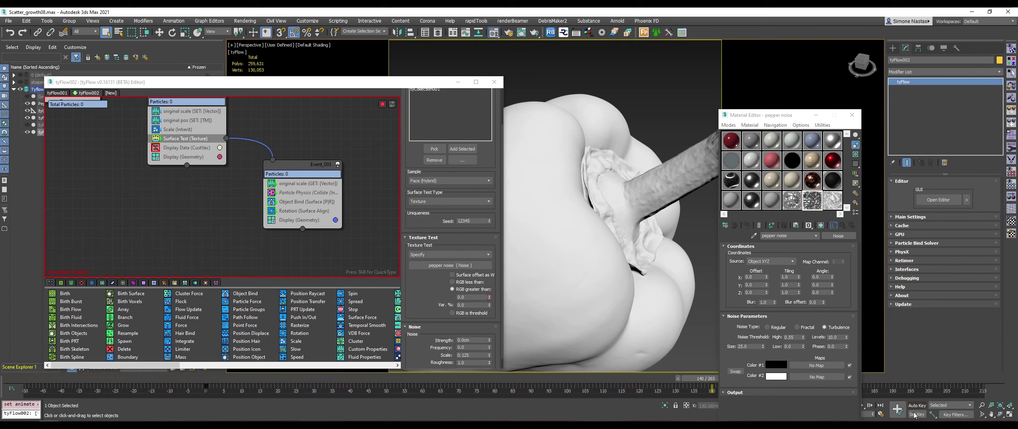
Re-enable the simulation and scrub the timeline to watch particles grow over the pepper.
left_click(382, 104)
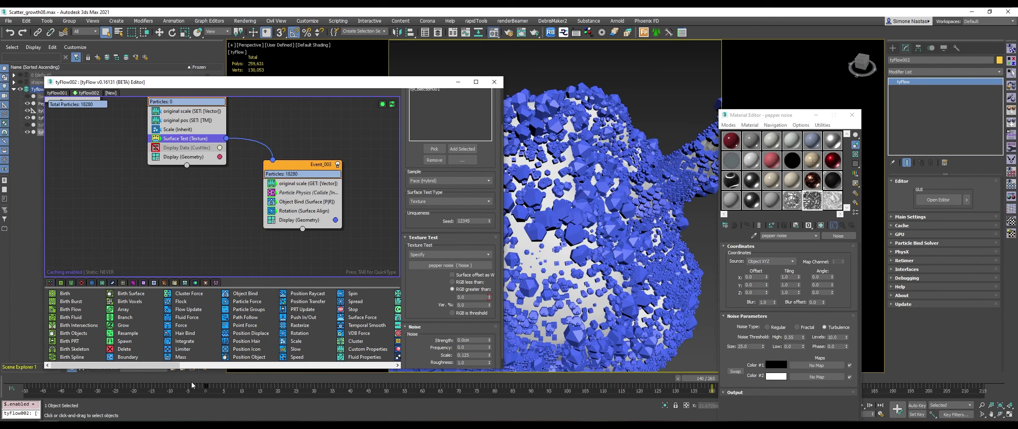
mouse_move(195, 379)
left_mouse_down()
mouse_move(558, 402)
mouse_move(700, 402)
mouse_move(754, 388)
mouse_move(711, 384)
left_mouse_up()
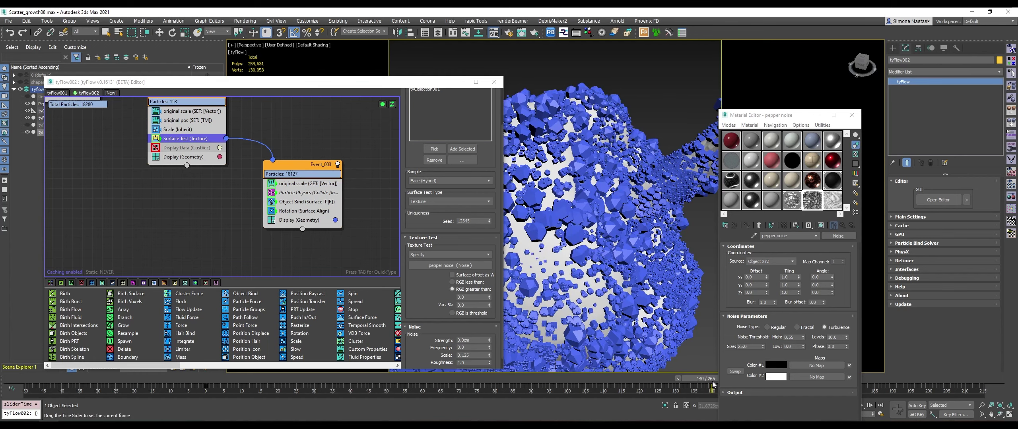
scroll(614, 251, "down", 5)
scroll(615, 251, "up", 2)
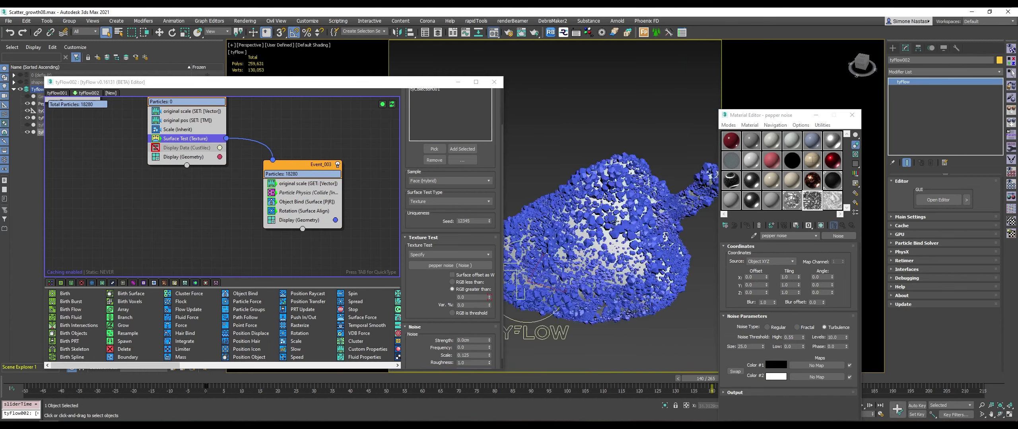
scroll(612, 251, "up", 5)
scroll(610, 252, "up", 1)
Orbit around the particle-covered pepper, then disable the tyFlow002 simulation.
middle_click_drag(611, 252, 612, 218, "alt")
scroll(612, 218, "down", 5)
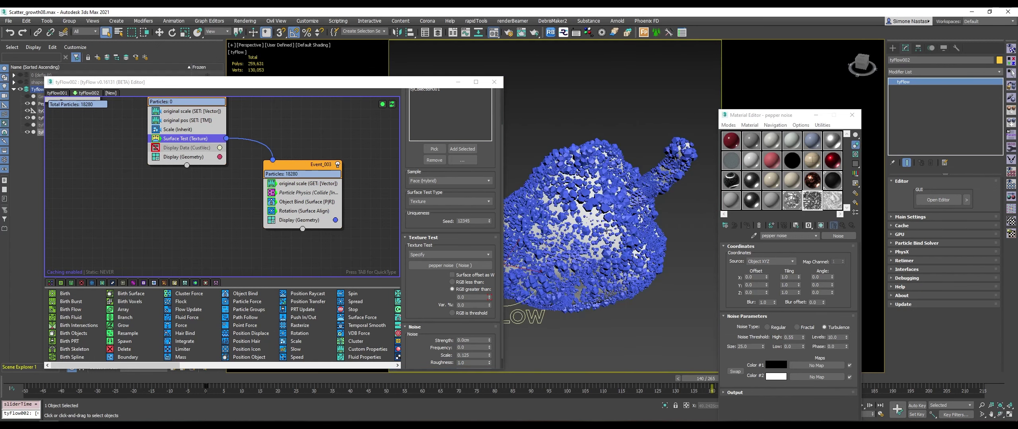
scroll(611, 218, "up", 5)
scroll(209, 199, "up", 1)
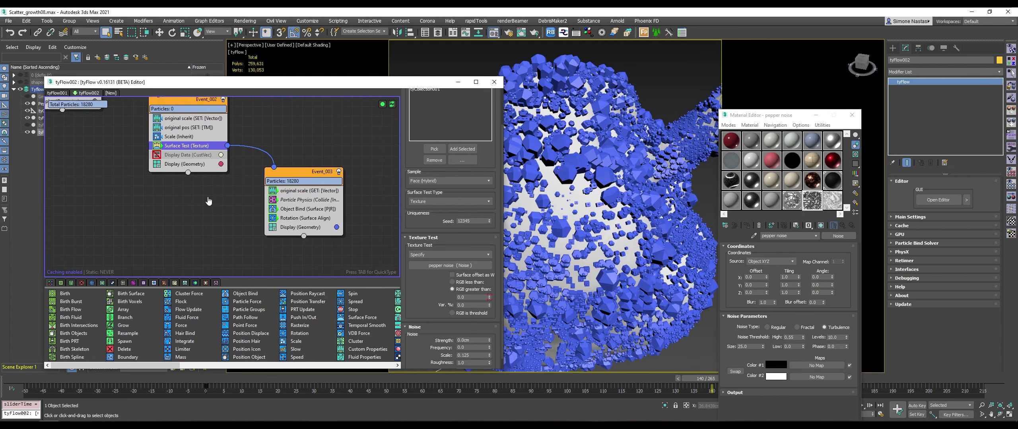
scroll(209, 199, "up", 2)
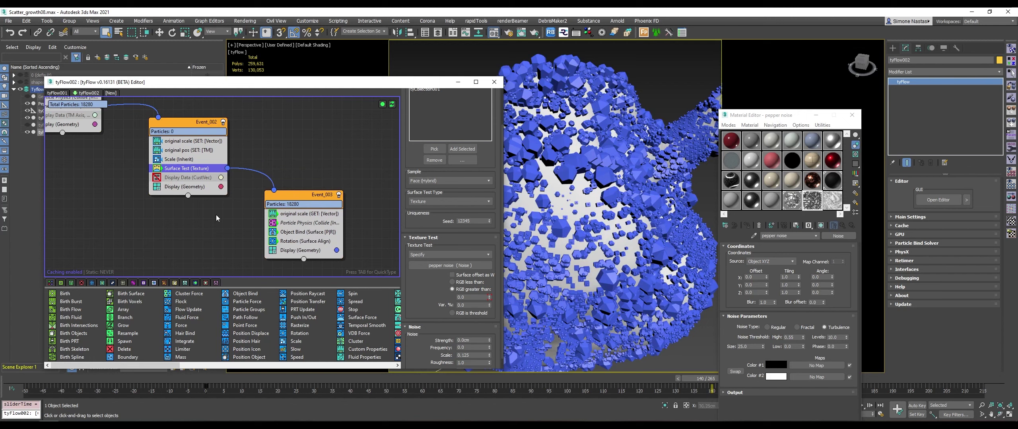
middle_click_drag(199, 183, 262, 218)
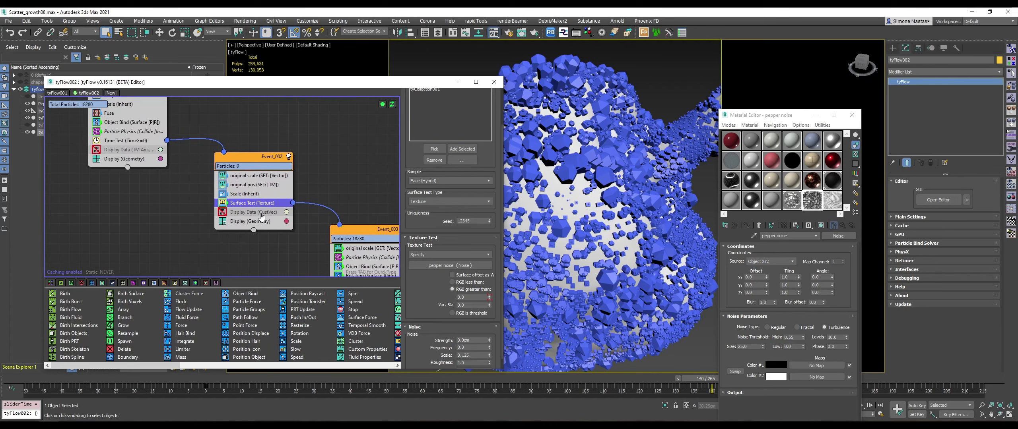
left_click(383, 104)
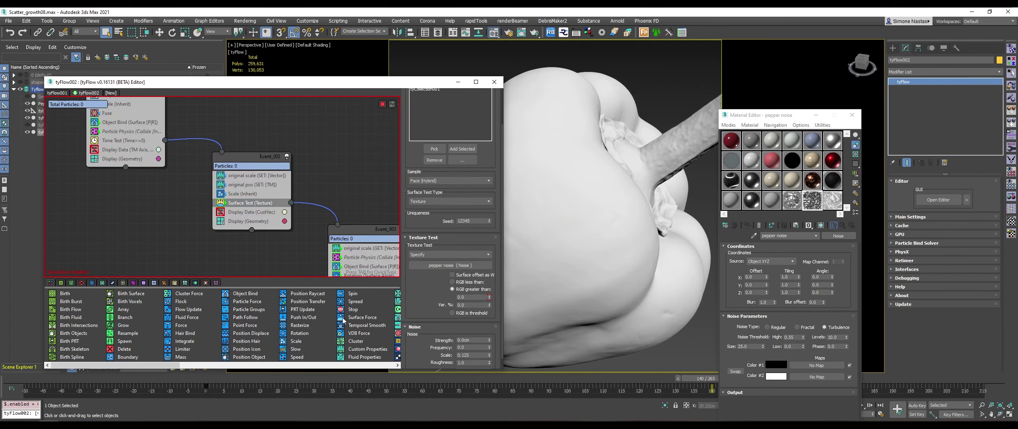
mouse_move(353, 310)
left_mouse_down()
mouse_move(253, 194)
mouse_move(234, 205)
left_mouse_up()
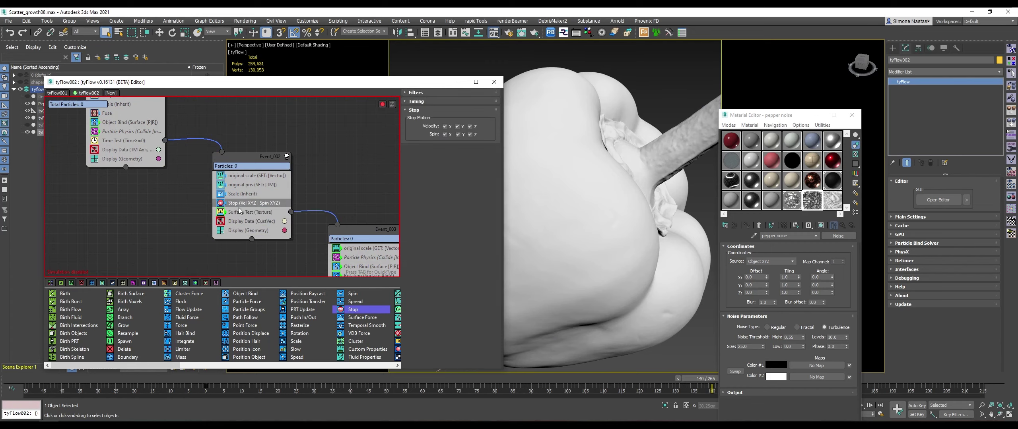
right_click(247, 203)
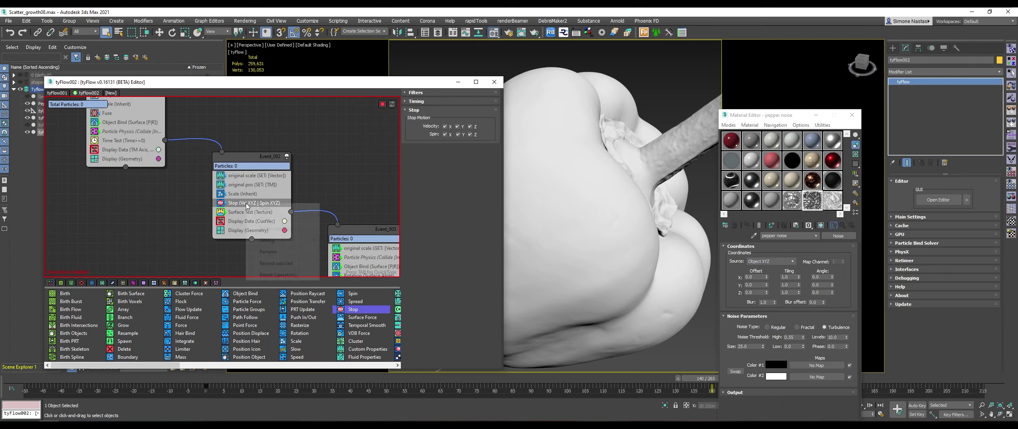
left_click(226, 211)
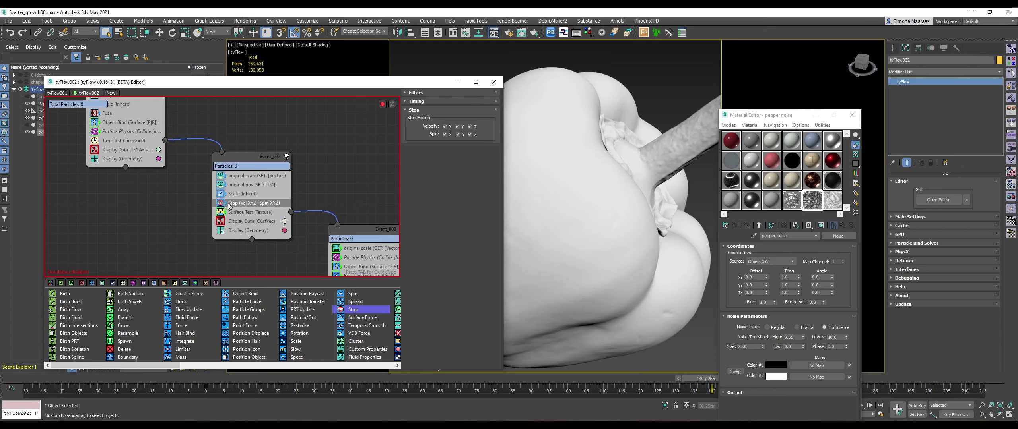
right_click(237, 204)
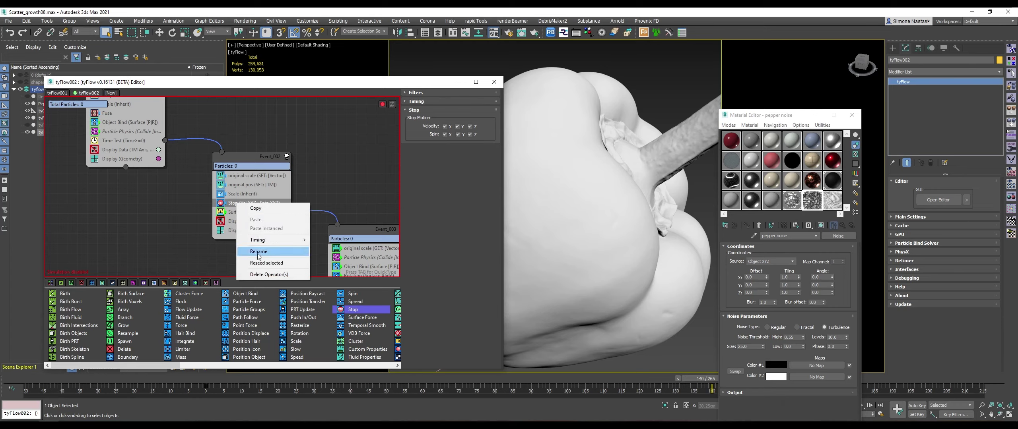
left_click(266, 274)
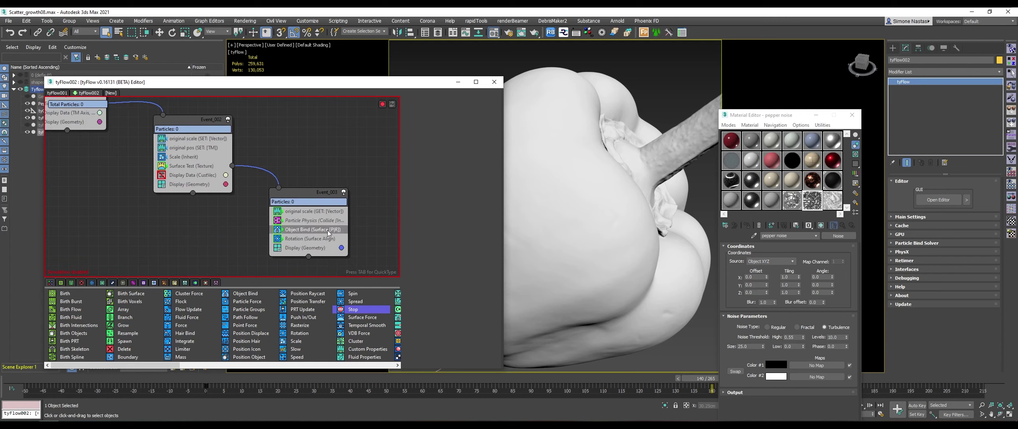
Paste Event_003's Object Bind into Event_002 and delete the duplicate Surface Test that appeared.
right_click(321, 229)
left_click(338, 235)
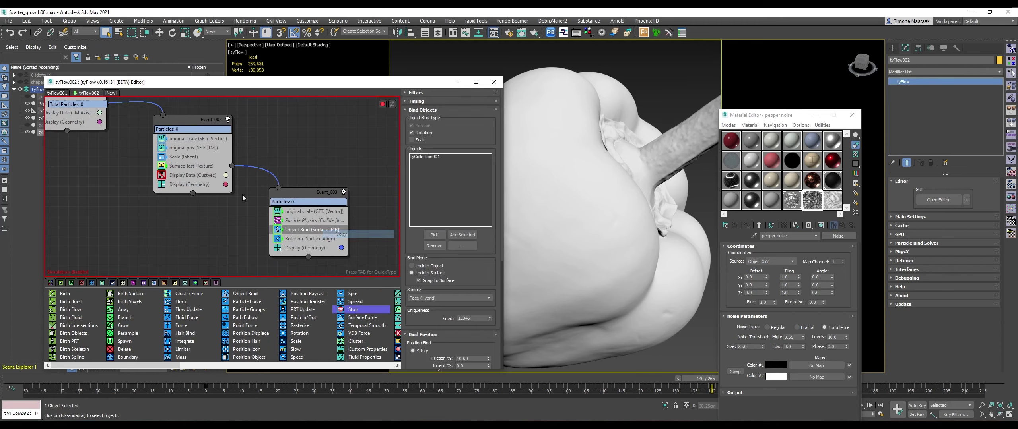
right_click(181, 158)
left_click(201, 177)
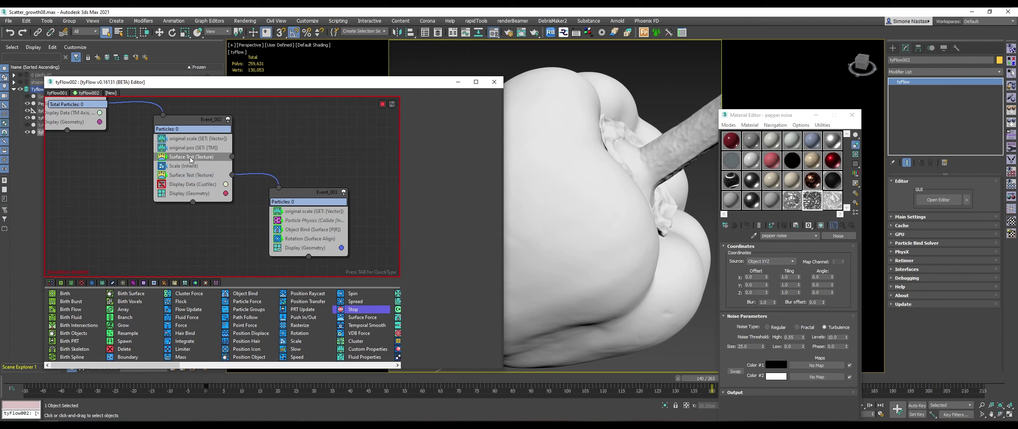
right_click(191, 160)
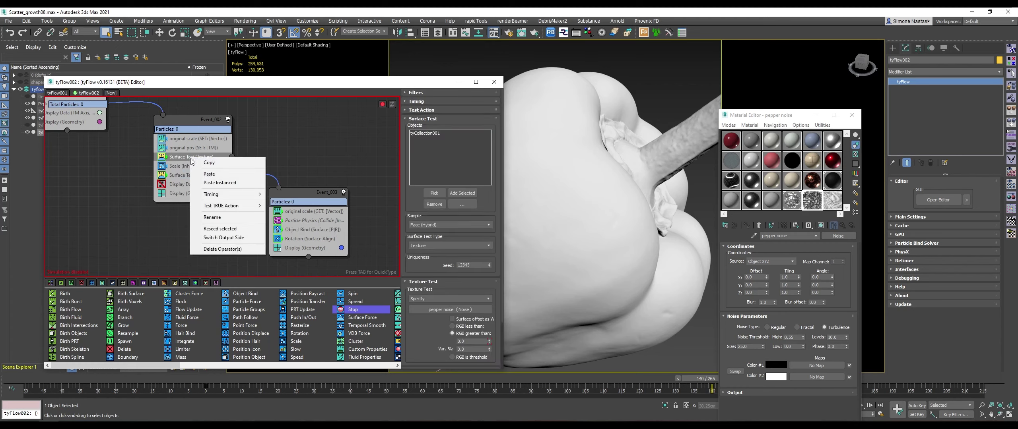
left_click(229, 250)
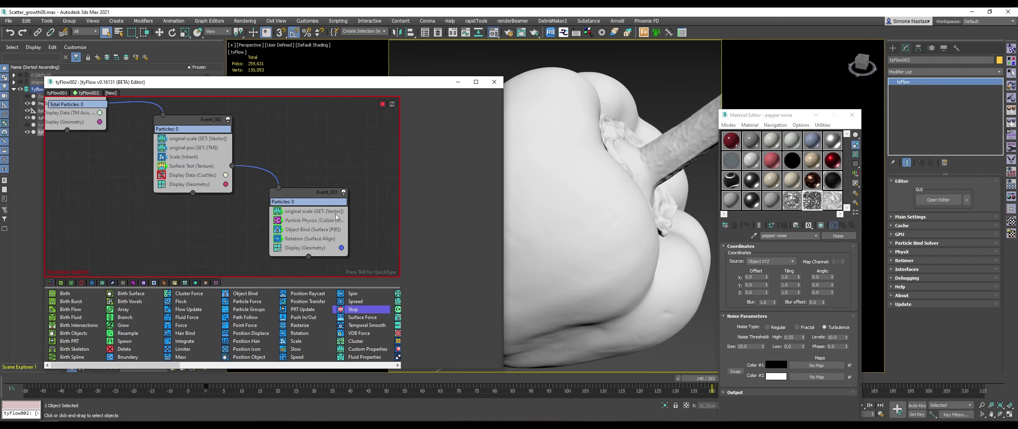
Paste a copy of Object Bind into Event_002 above its Surface Test and review its settings.
right_click(303, 233)
left_click(314, 230)
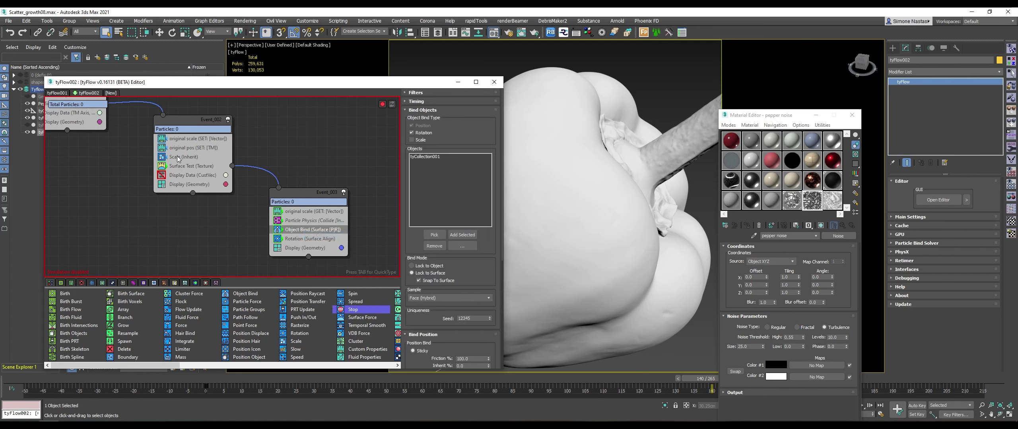
right_click(186, 167)
left_click(198, 175)
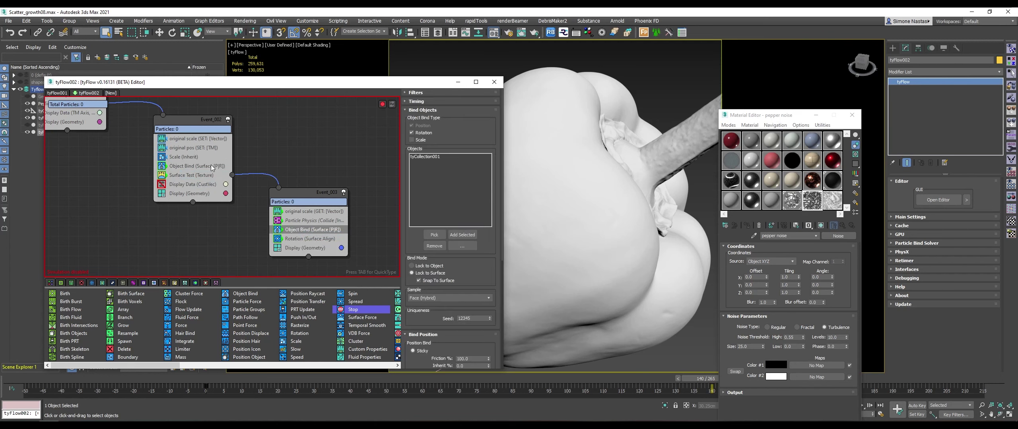
left_click(212, 166)
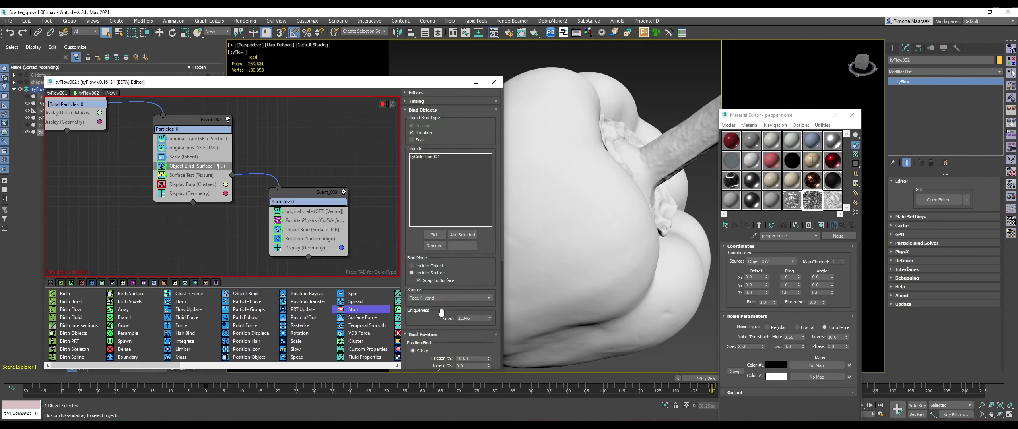
scroll(458, 263, "down", 5)
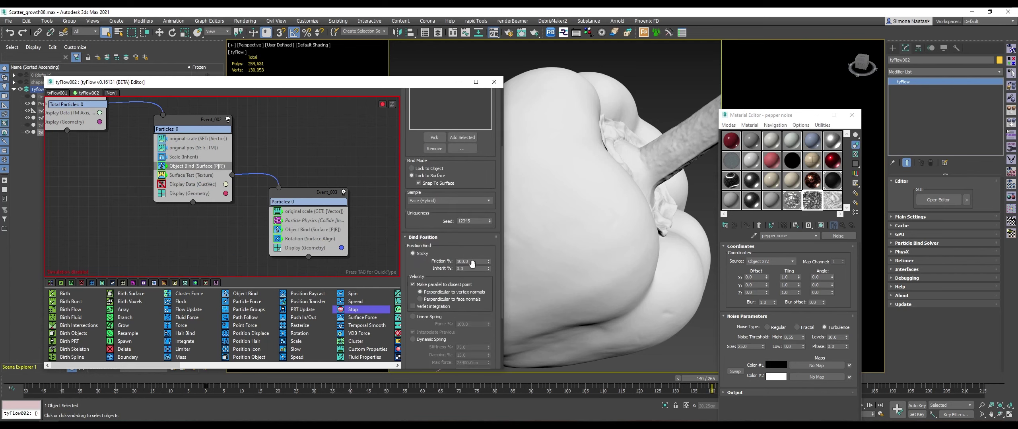
Check Event_003's Particle Physics settings and re-enable the simulation to rebuild particles.
middle_click_drag(177, 116, 240, 149)
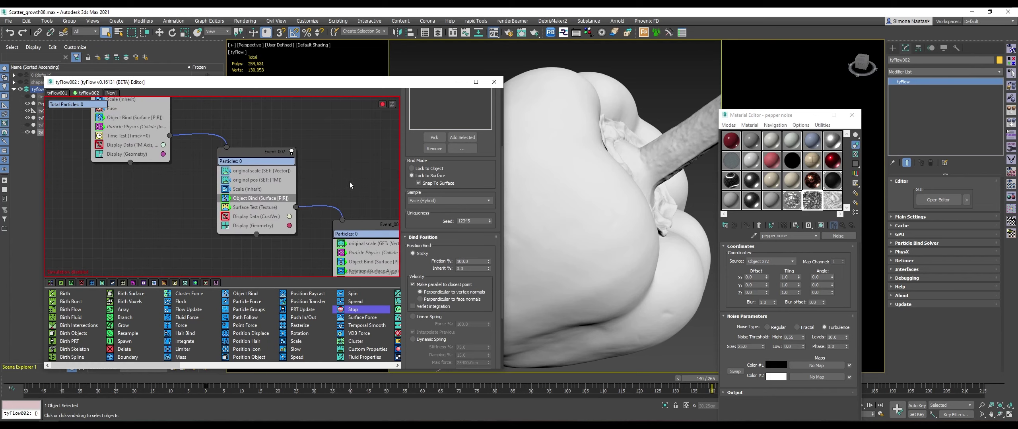
middle_click_drag(350, 185, 268, 155)
left_click(260, 226)
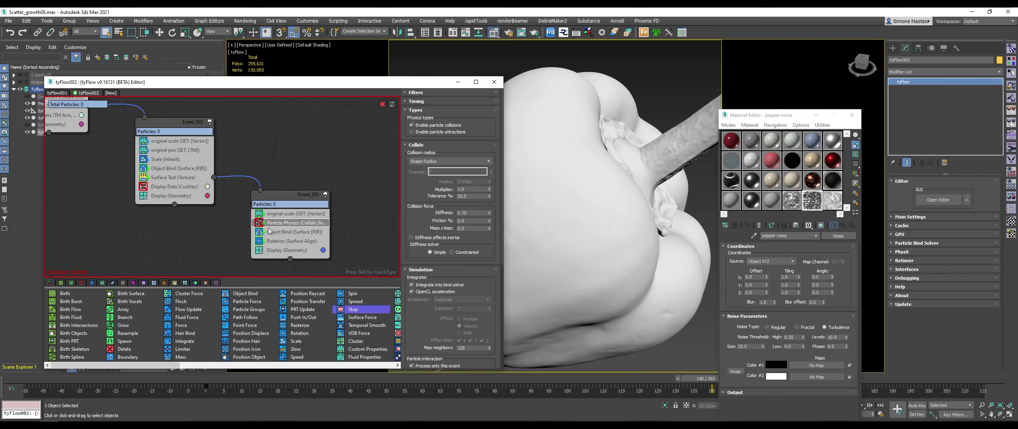
left_click(382, 105)
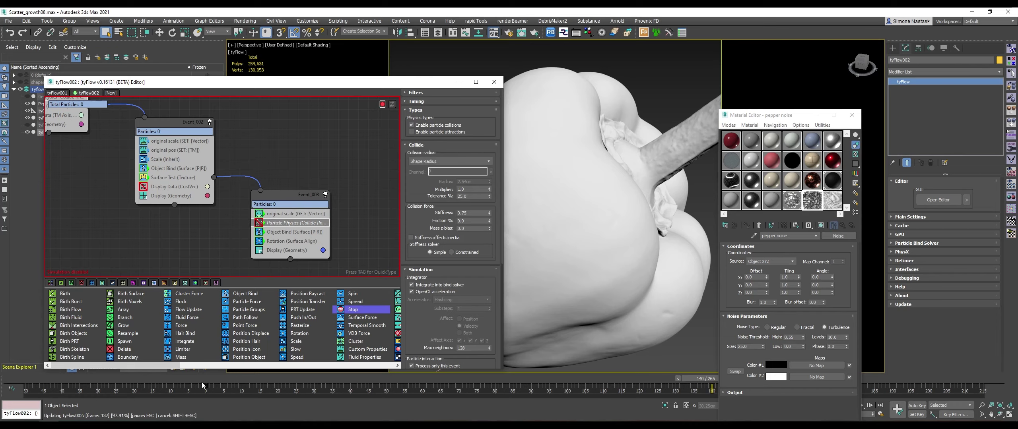
Orbit and scrub from early frames to frame 119 to check coverage, then disable the simulation.
middle_click_drag(633, 235, 606, 241, "alt")
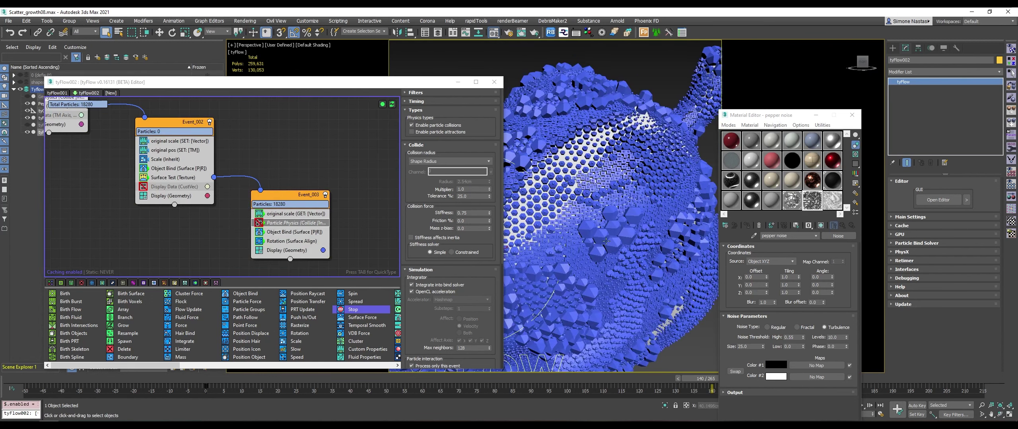
mouse_move(655, 377)
left_mouse_down()
mouse_move(302, 389)
mouse_move(614, 389)
mouse_move(200, 386)
mouse_move(395, 393)
left_mouse_up()
left_click_drag(454, 392, 752, 376)
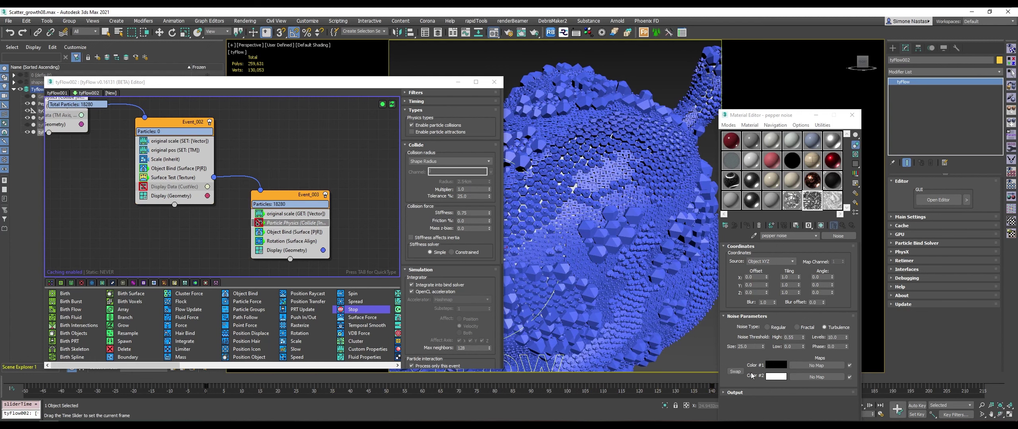
left_click(382, 104)
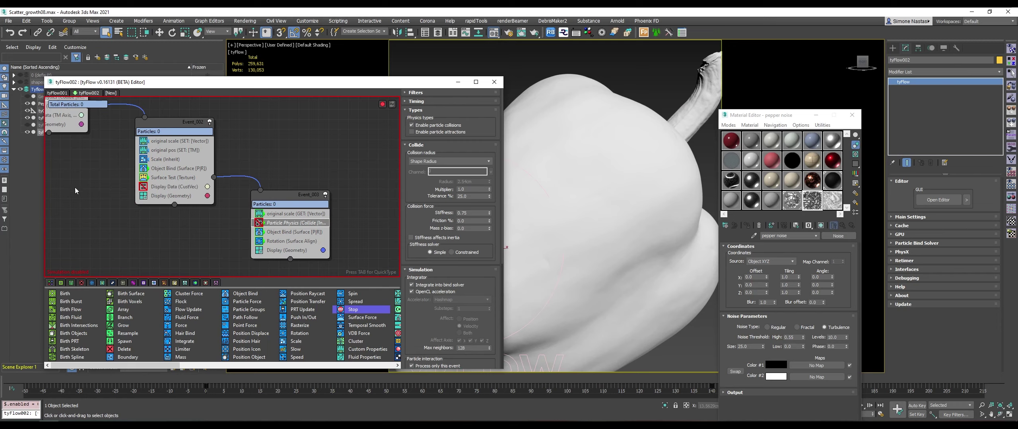
Create a new empty tyFlow003 flow from the tyFlow editor and move the editor window aside.
left_click(217, 157)
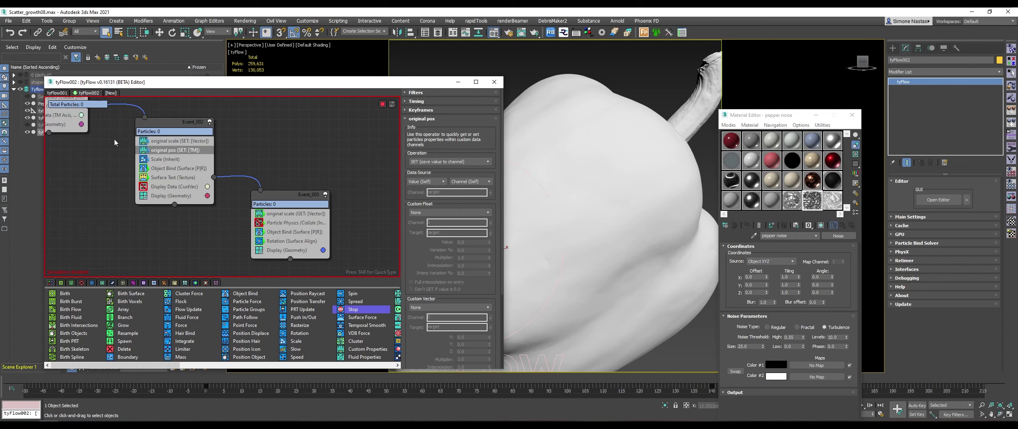
middle_click_drag(115, 142, 183, 186)
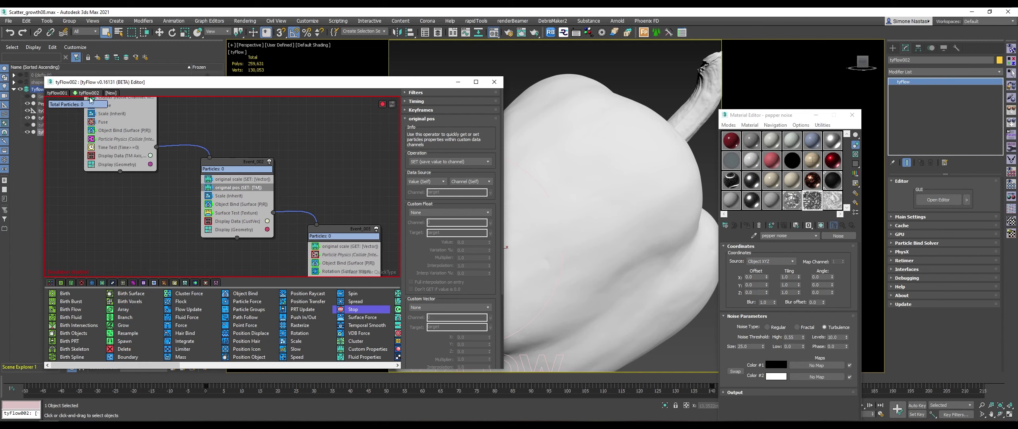
left_click(111, 93)
left_click_drag(168, 85, 331, 89)
Copy the Event_001 node from tyFlow002 and paste it into the tyFlow003 graph.
left_click(249, 97)
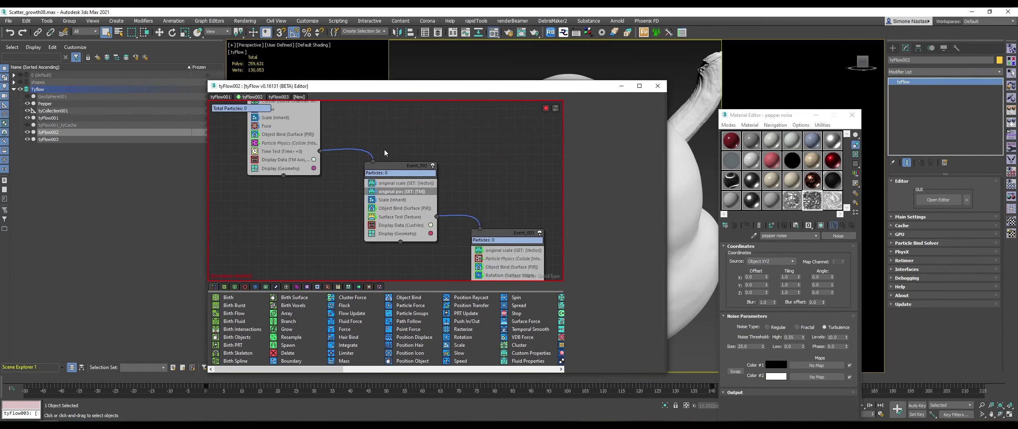
left_click(418, 191)
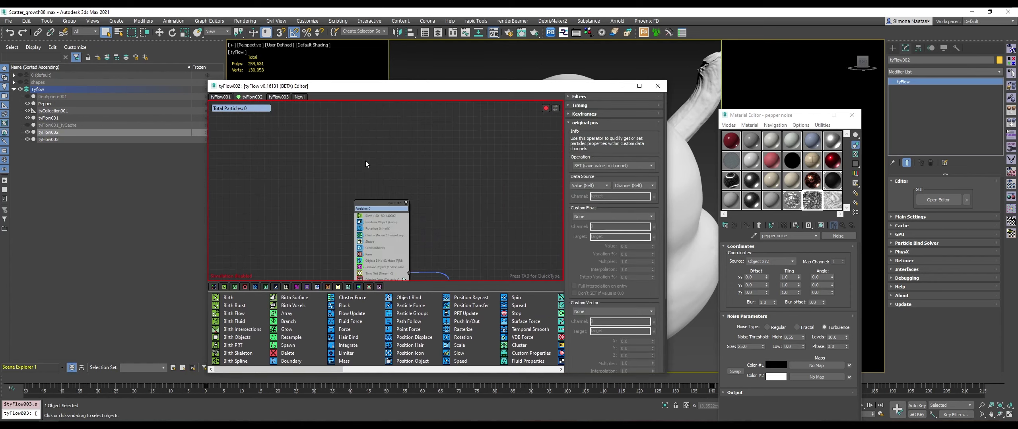
middle_click_drag(365, 161, 410, 219)
middle_click_drag(418, 135, 435, 169)
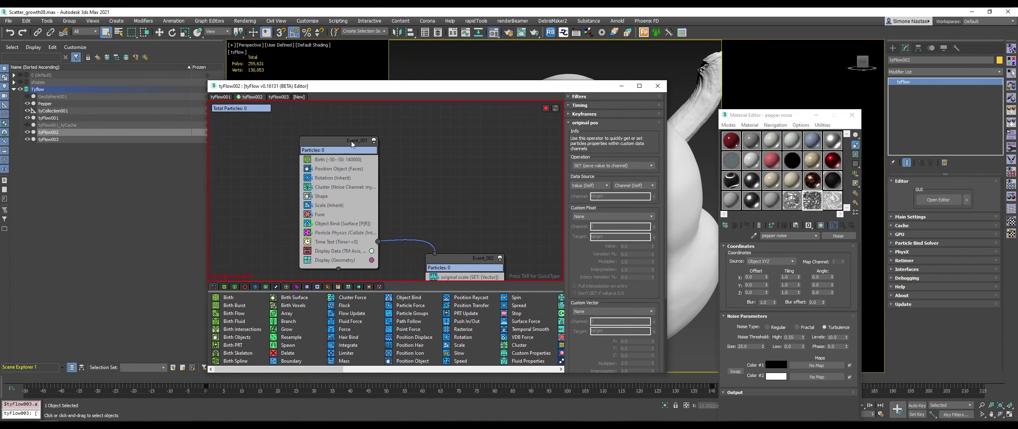
left_click(325, 139)
key("ctrl+c")
left_click(279, 97)
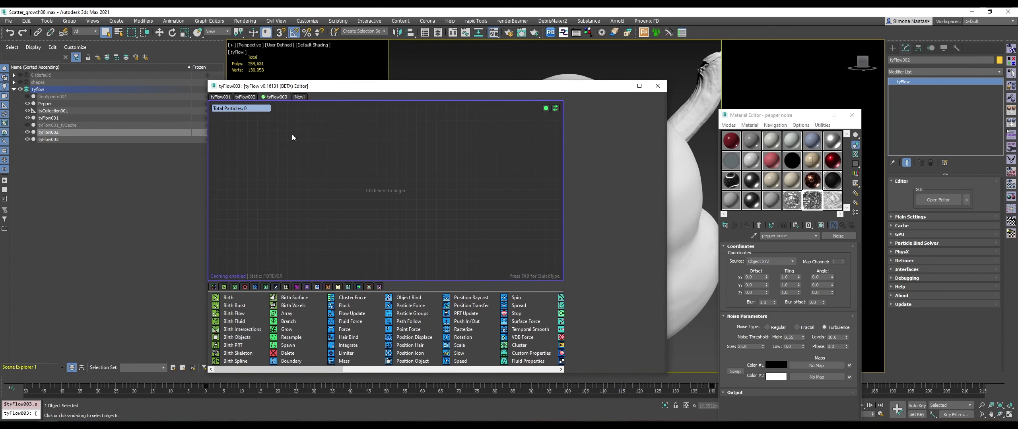
right_click(291, 134)
left_click(313, 151)
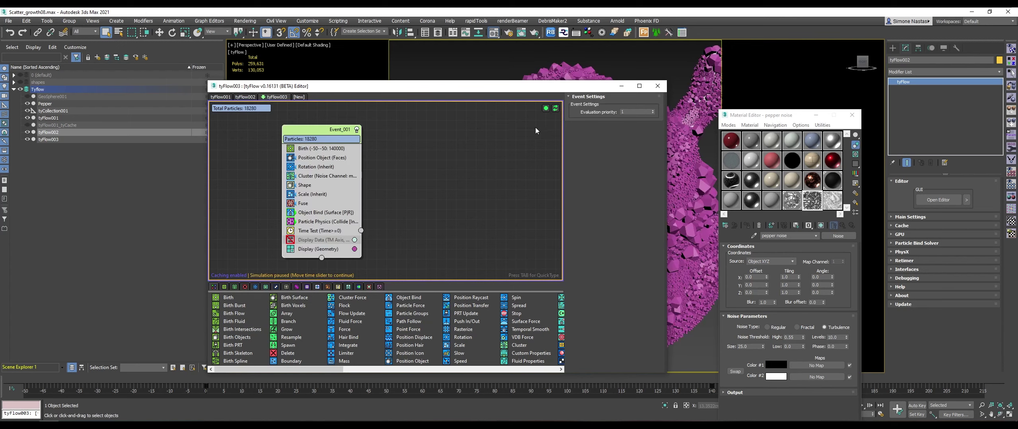
Disable tyFlow003's simulation and set the Birth operator's total to 10.
left_click(546, 109)
left_click(317, 149)
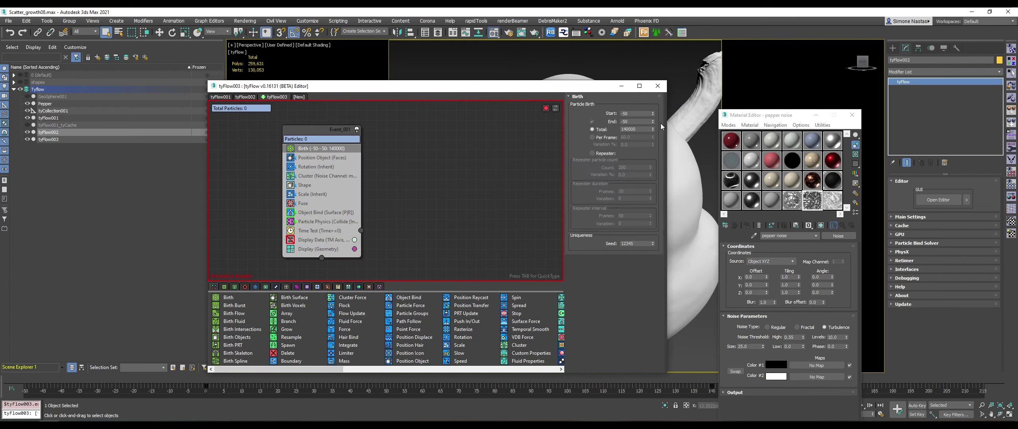
double_click(647, 129)
type("10")
key("Return")
Review the Position Object, Cluster, Shape and Object Bind operator settings.
left_click(320, 158)
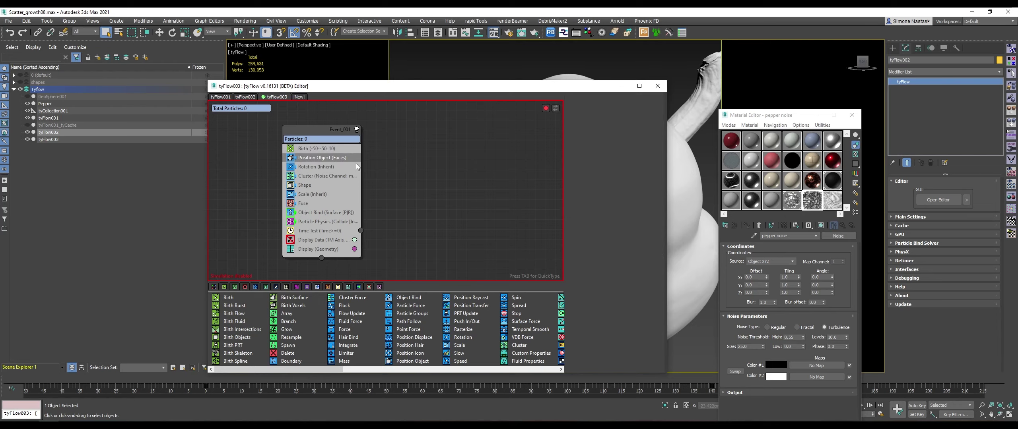
left_click(323, 177)
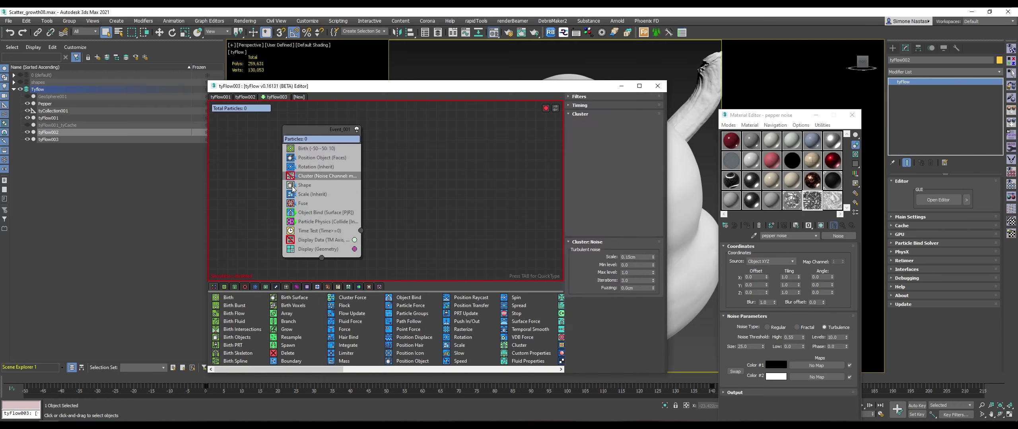
left_click(320, 187)
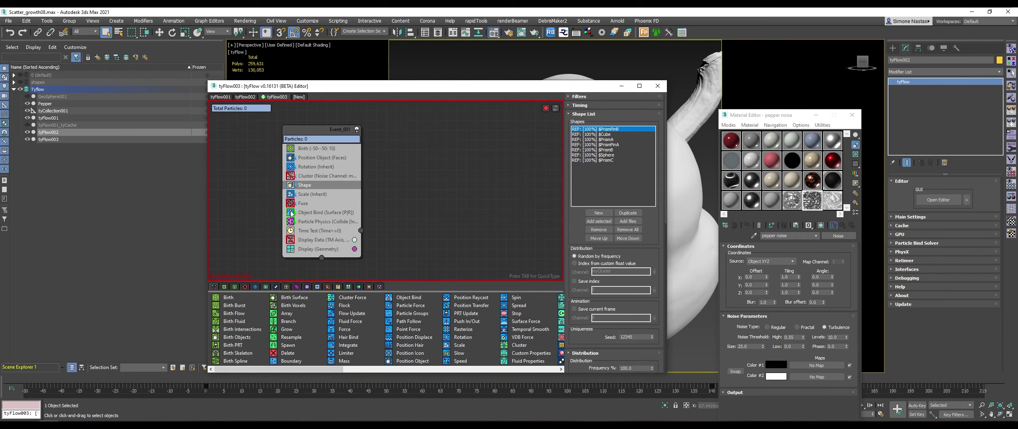
left_click(329, 216)
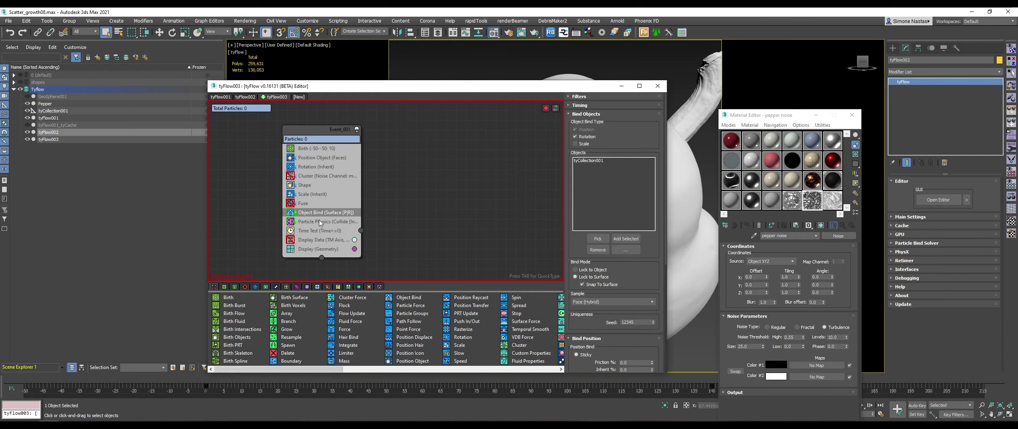
Set the Time Test to check Event Age with a value of 10.
left_click(290, 231)
left_click(291, 231)
left_click(331, 232)
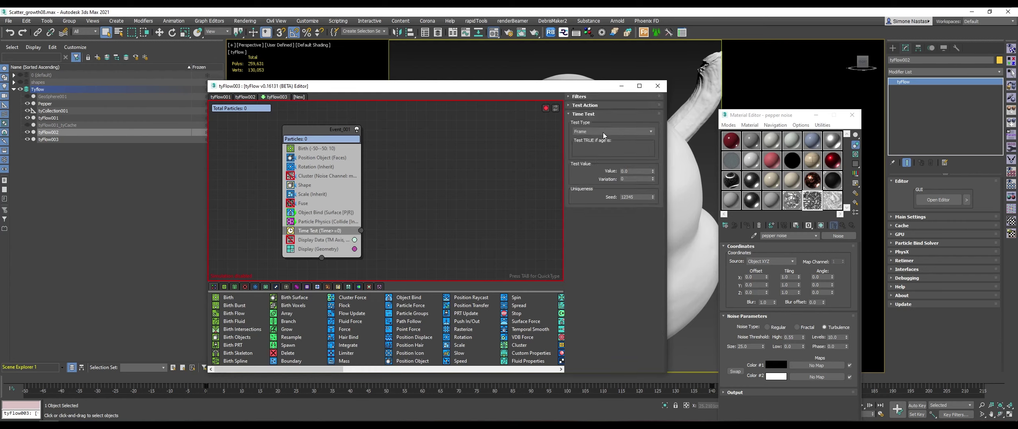
left_click(601, 131)
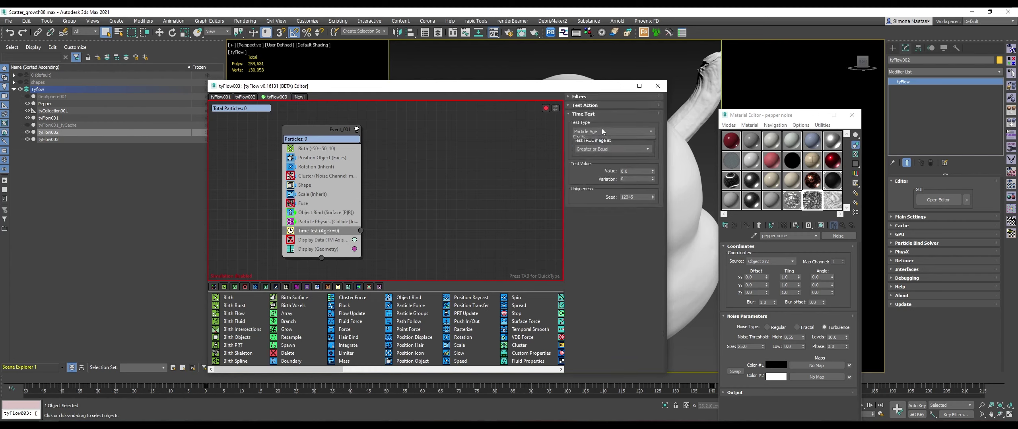
left_click(601, 129)
left_click(602, 144)
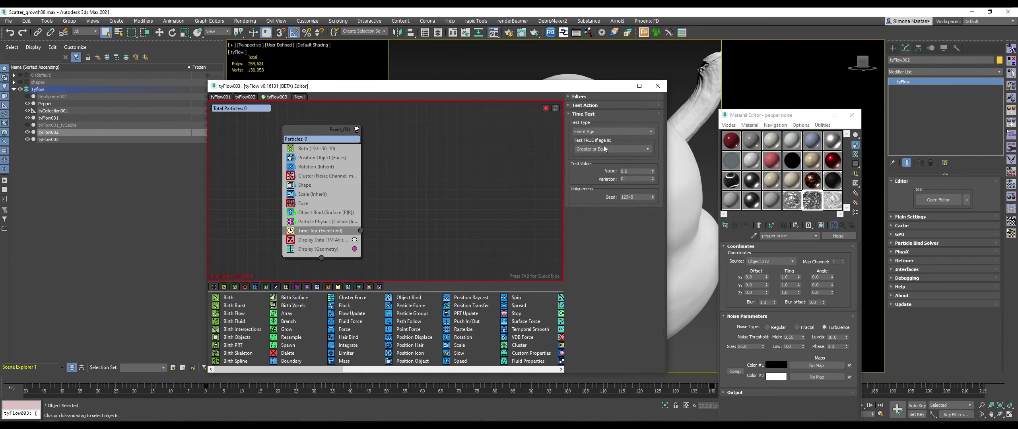
double_click(637, 171)
type("1")
left_click_drag(21, 378, 67, 379)
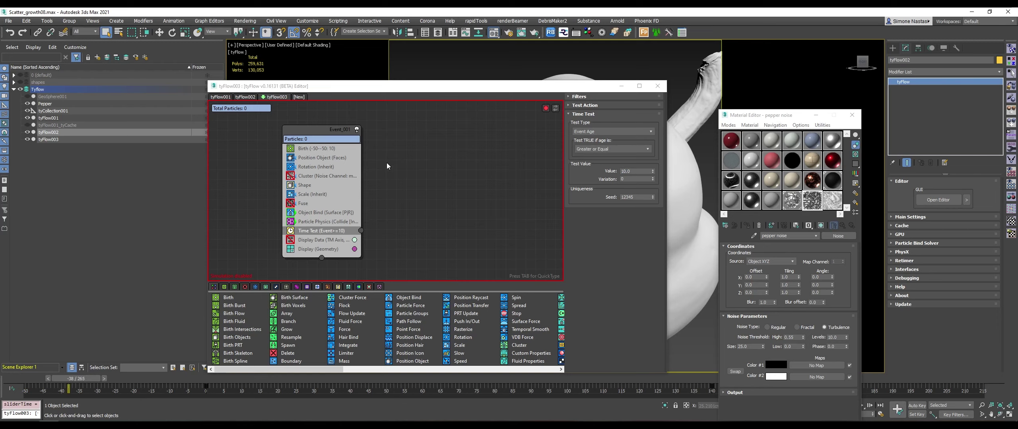
Paste a copy of Object Bind as a new event and wire the Time Test output into it.
left_click(329, 214)
right_click(328, 215)
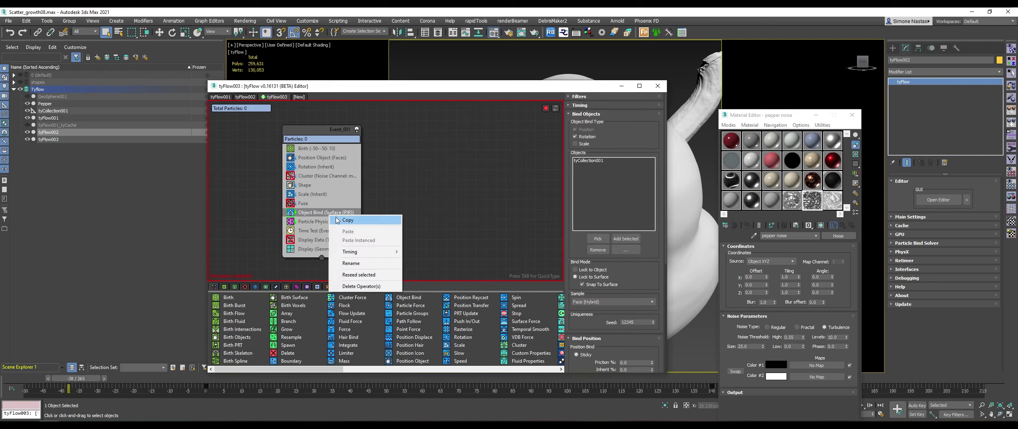
left_click(390, 221)
right_click(390, 222)
left_click(398, 226)
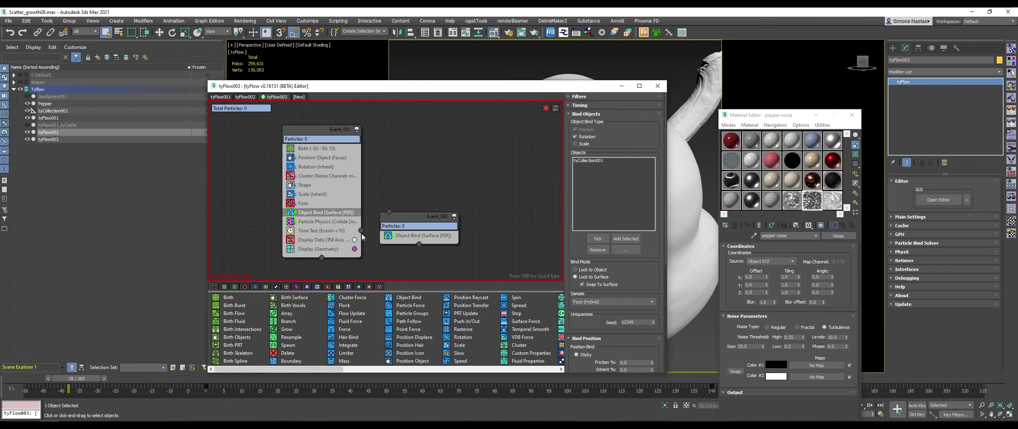
left_click_drag(360, 231, 390, 212)
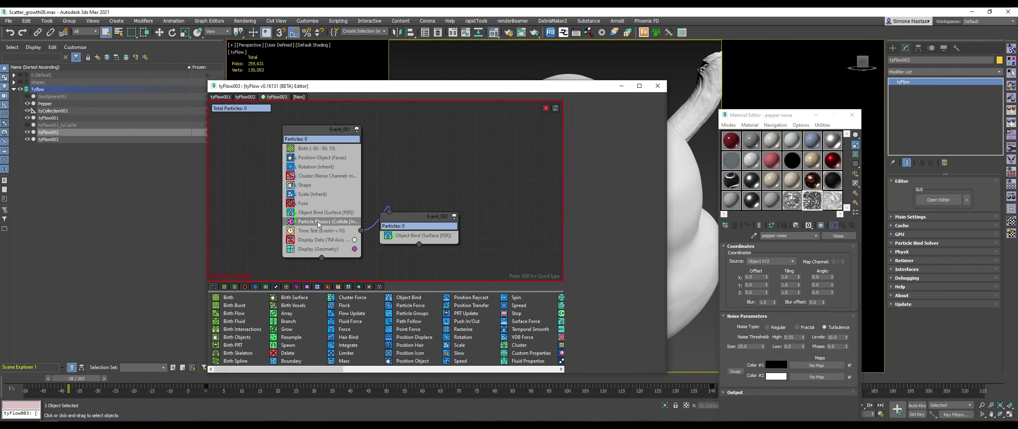
Paste a copy of Particle Physics below Object Bind in the new event and reposition it.
left_click(317, 223)
right_click(317, 224)
left_click(330, 226)
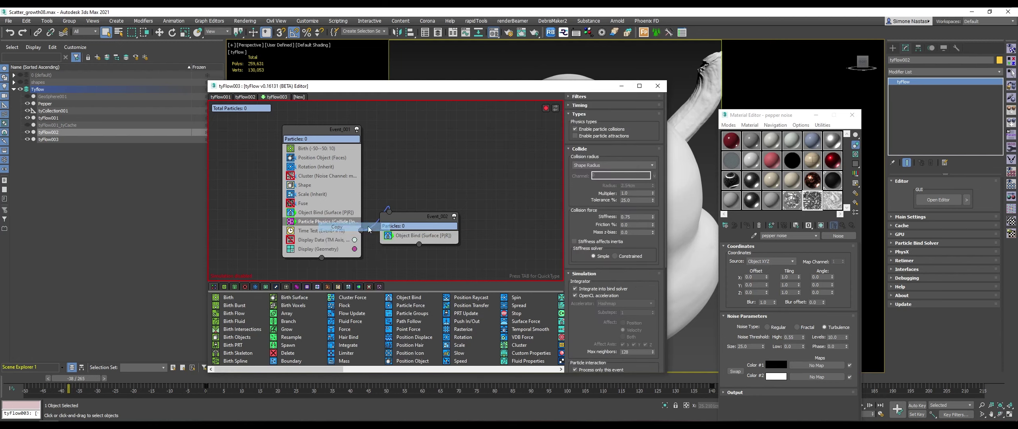
left_click(404, 238)
right_click(403, 239)
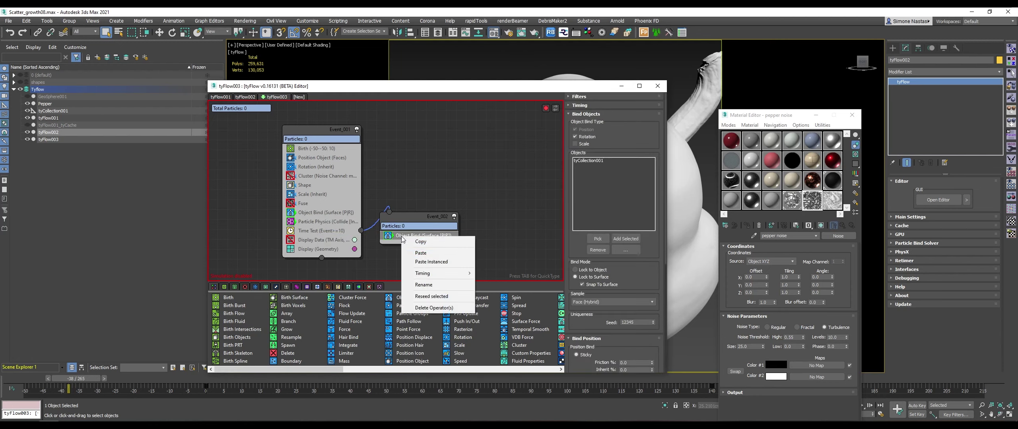
left_click(426, 257)
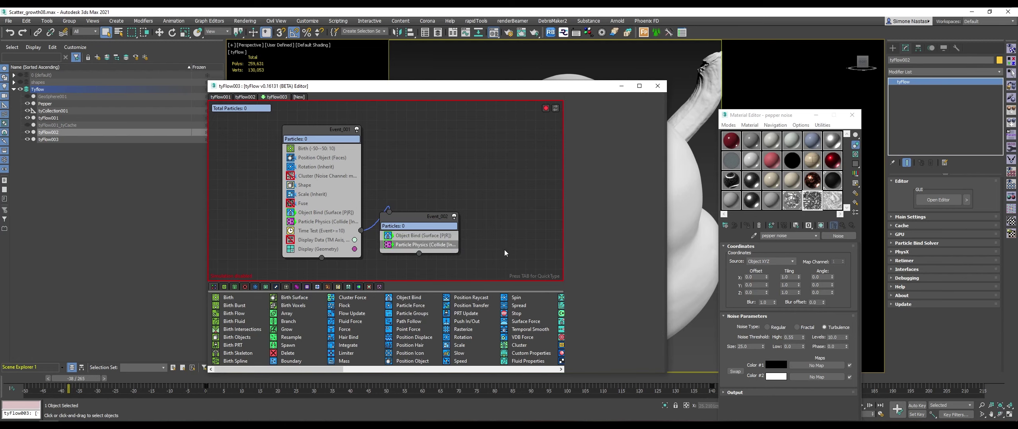
left_click_drag(451, 245, 469, 264)
middle_click_drag(494, 253, 457, 181)
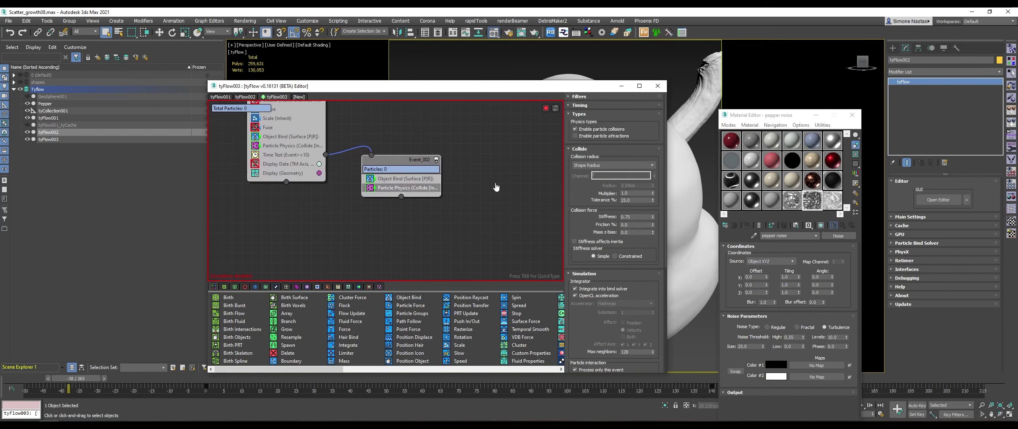
left_click_drag(345, 329, 402, 199)
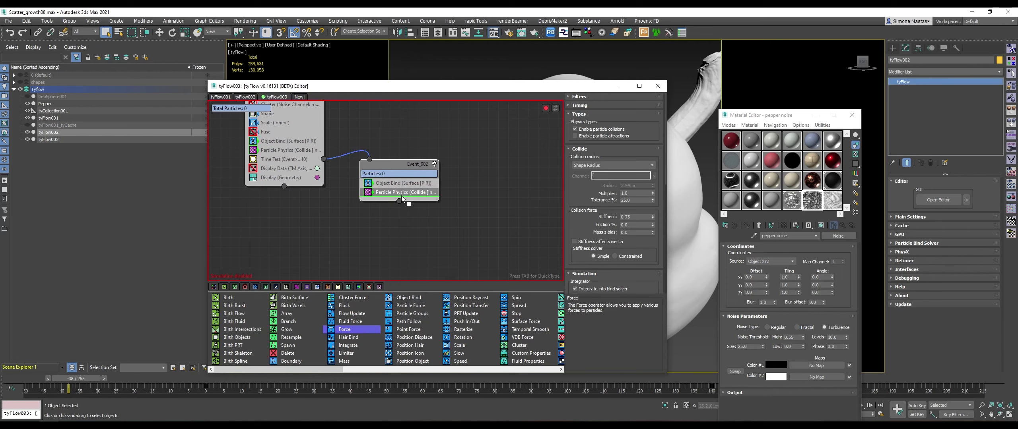
Add a Force operator to Event_002 with Turb. noise, strength 2 and frequency 2.
left_click_drag(402, 199, 402, 198)
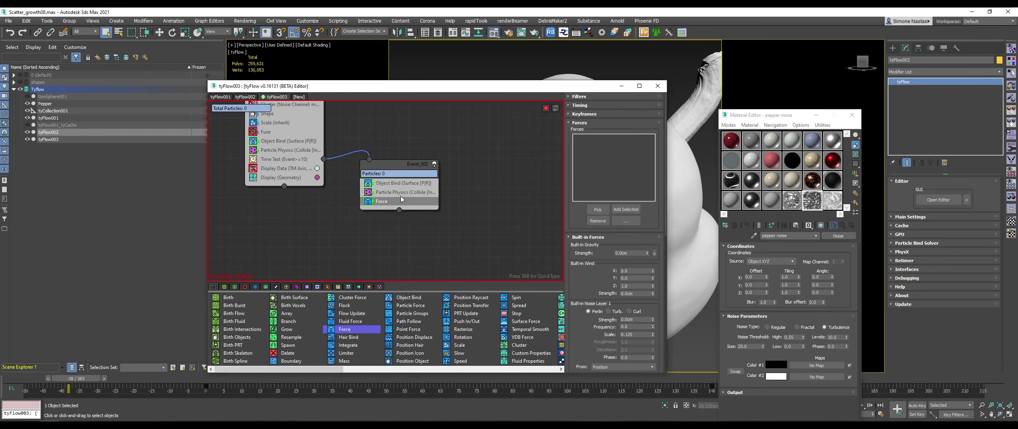
left_click(613, 313)
left_click(625, 320)
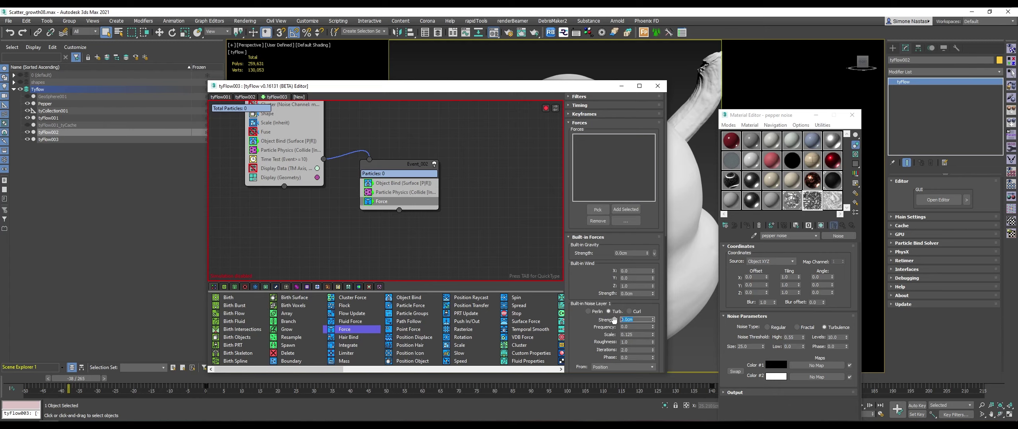
type("2")
key("Tab")
key("Return")
Copy Event_001's Display (Geometry) operator into Event_002 and set its display colour to cyan.
left_click(265, 178)
right_click(263, 178)
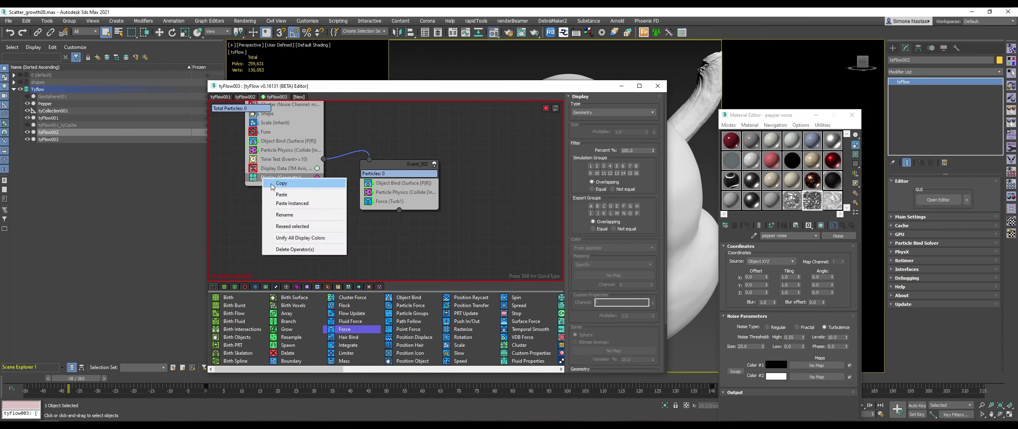
left_click(281, 184)
right_click(396, 207)
left_click(431, 221)
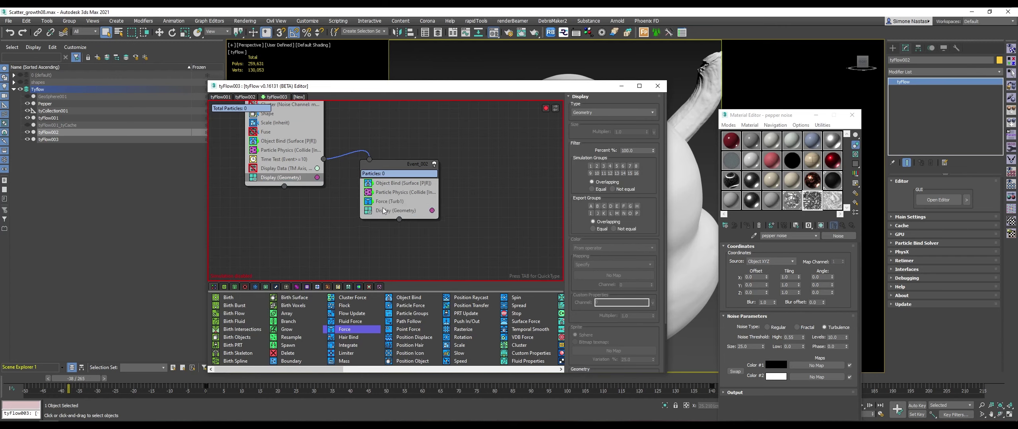
left_click(432, 211)
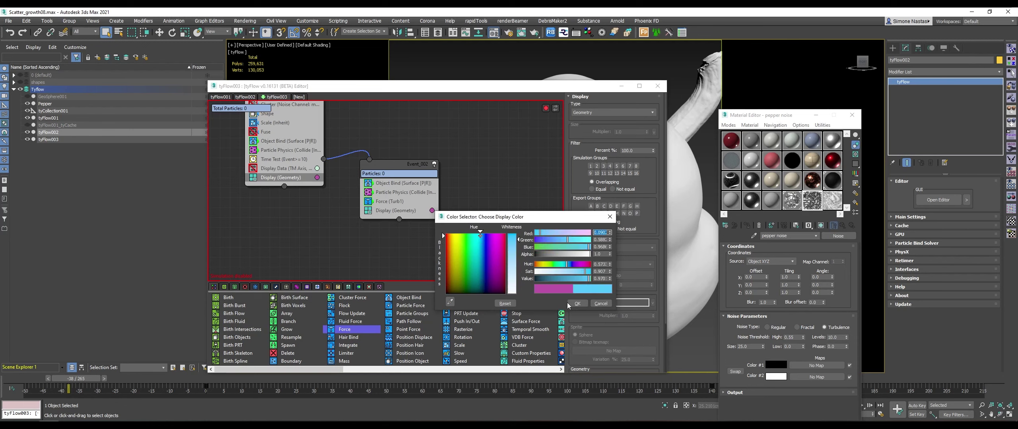
left_click(578, 303)
middle_click_drag(426, 151, 443, 187)
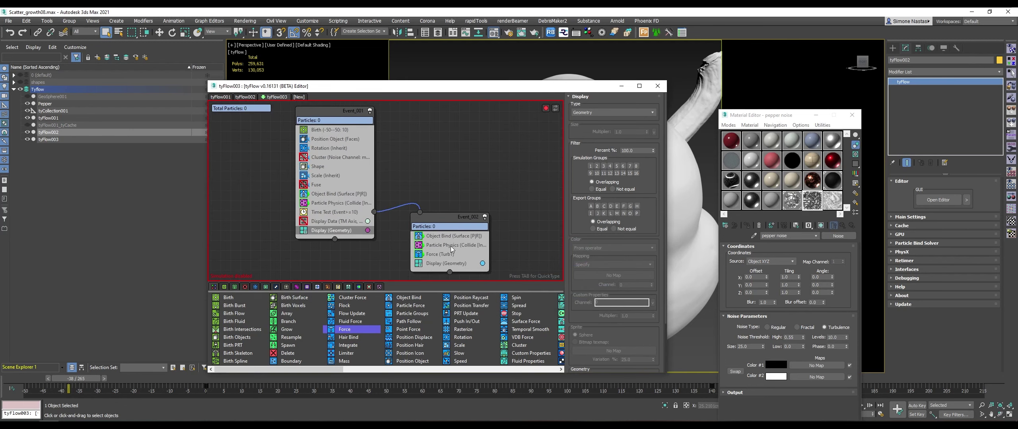
left_click(417, 254)
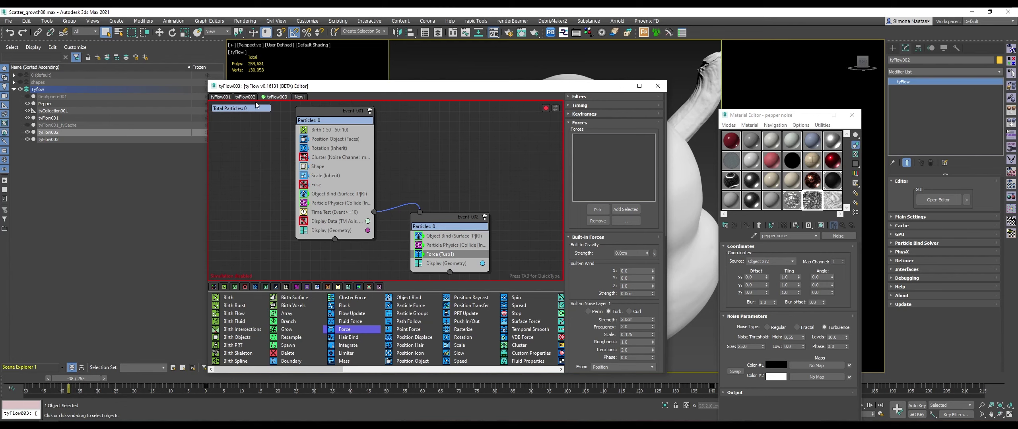
Copy tyFlow002's original pos operator into tyFlow003's Event_002, placing it above Object Bind.
left_click(245, 97)
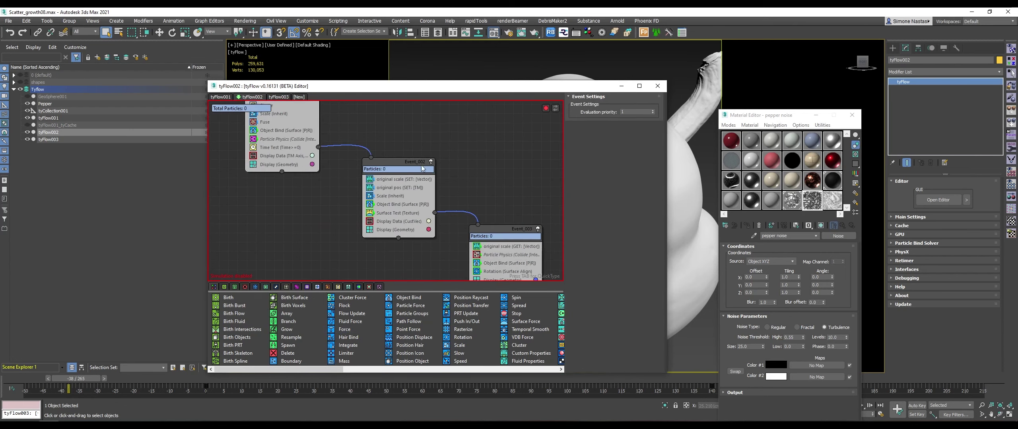
left_click(399, 188)
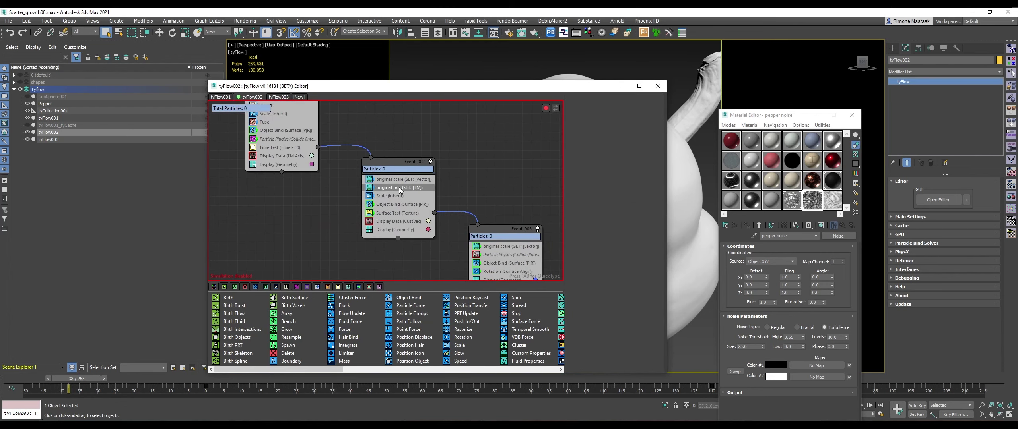
right_click(399, 187)
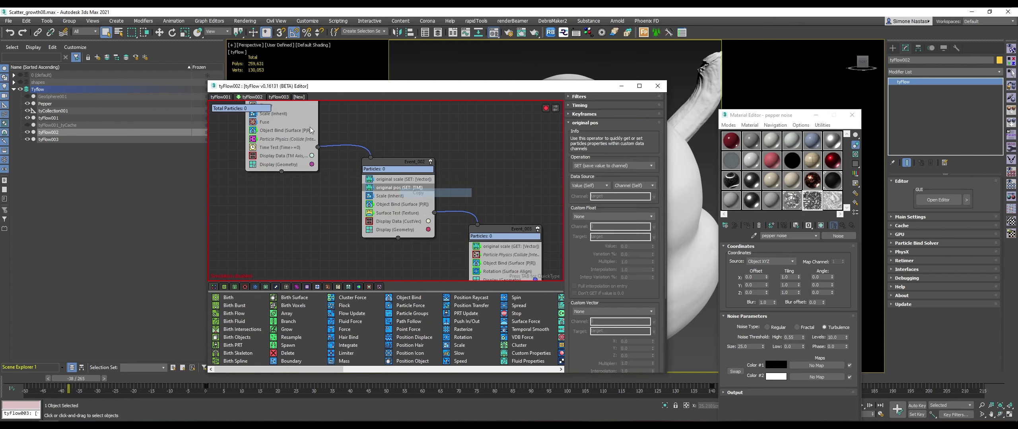
left_click(278, 97)
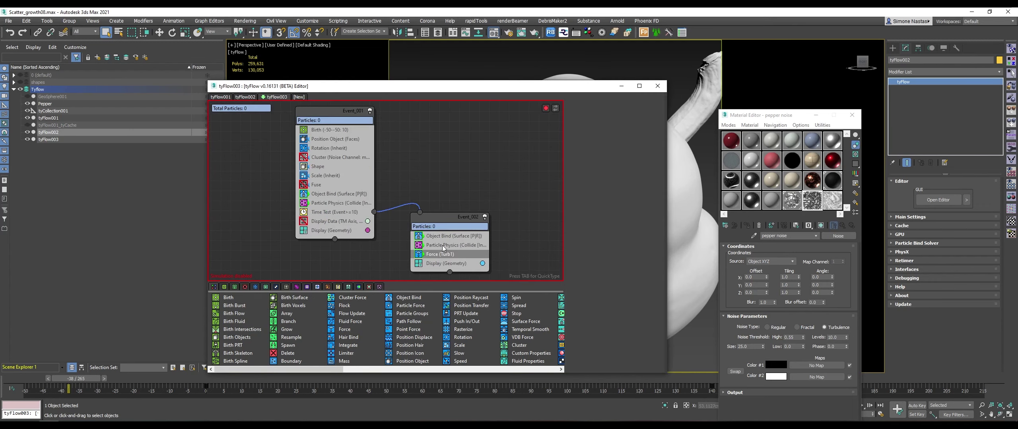
right_click(447, 244)
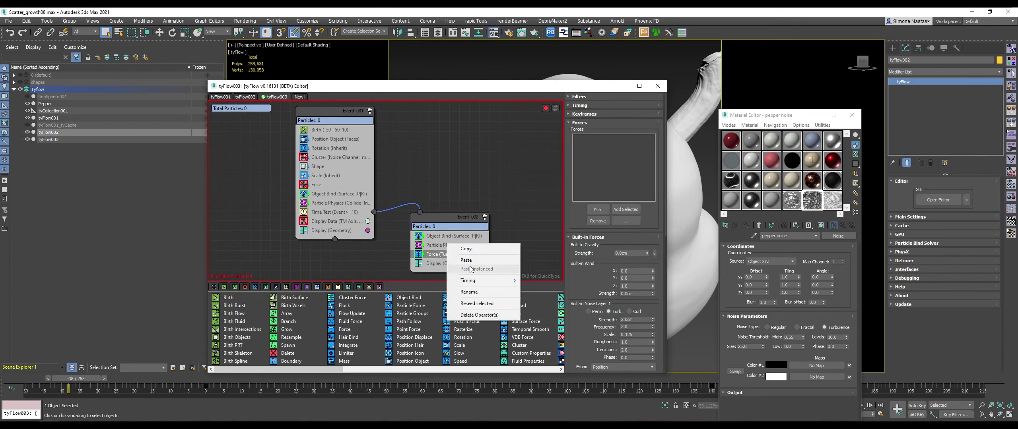
left_click(466, 260)
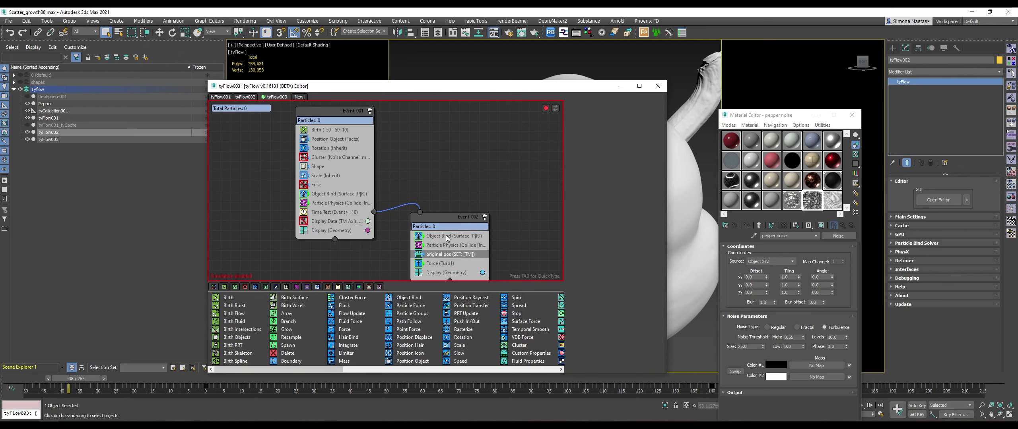
left_click_drag(447, 255, 447, 234)
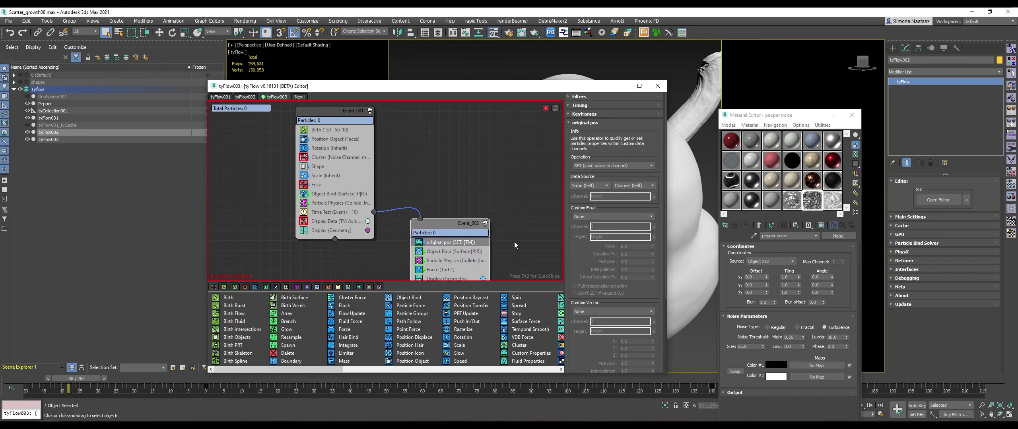
middle_click_drag(454, 240, 401, 191)
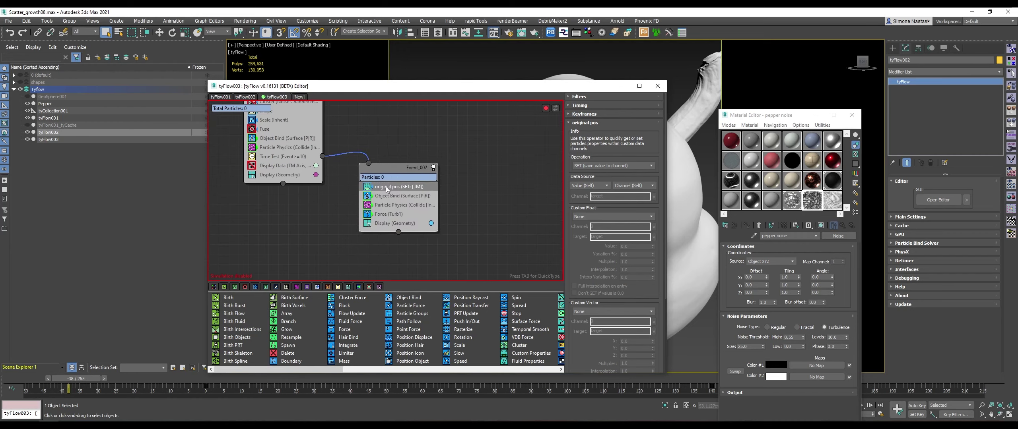
left_click(338, 287)
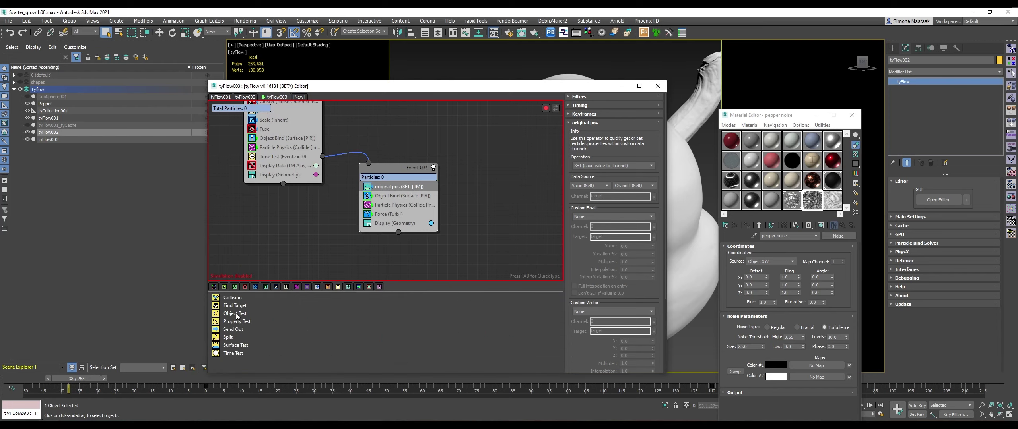
Add a Find Target operator to tyFlow003's Event_002, after Force.
left_click_drag(234, 305, 409, 219)
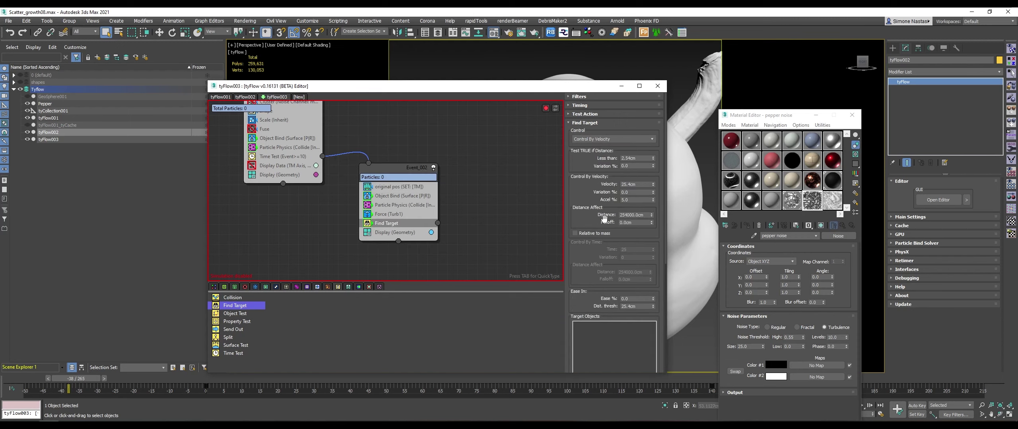
scroll(574, 261, "down", 5)
left_click_drag(574, 263, 576, 219)
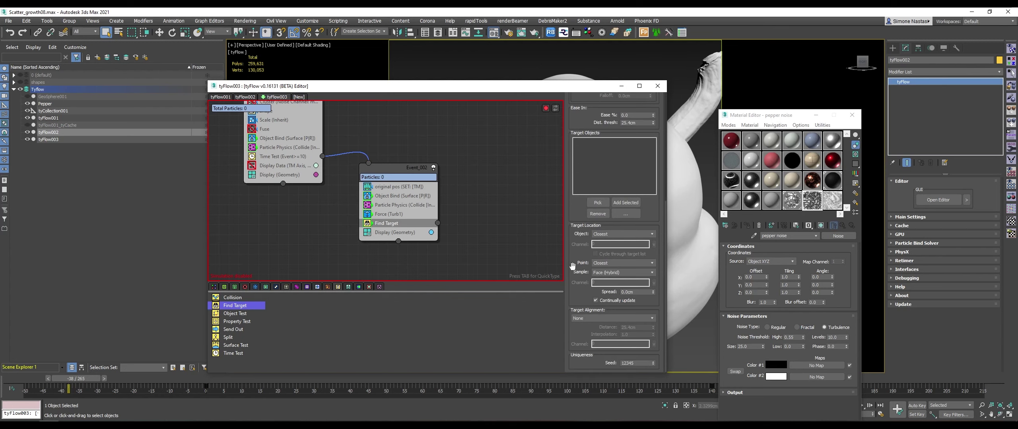
Set Find Target's point mode to Custom TM using the OriginalPos channel, then inspect Force (Turb1).
left_click(605, 260)
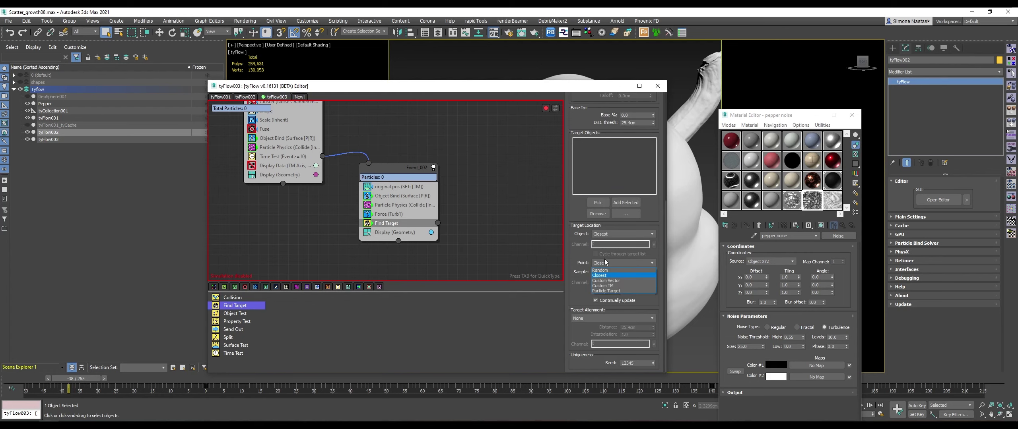
left_click(613, 286)
left_click(653, 283)
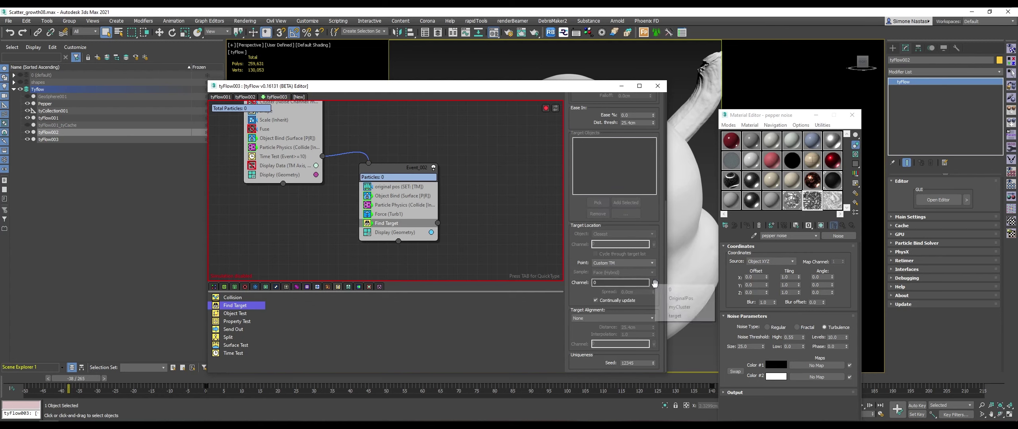
left_click(676, 299)
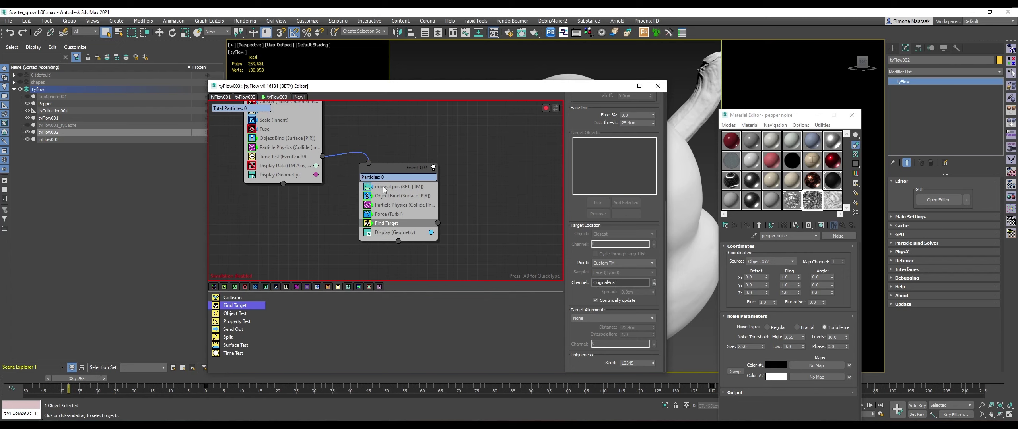
left_click(384, 217)
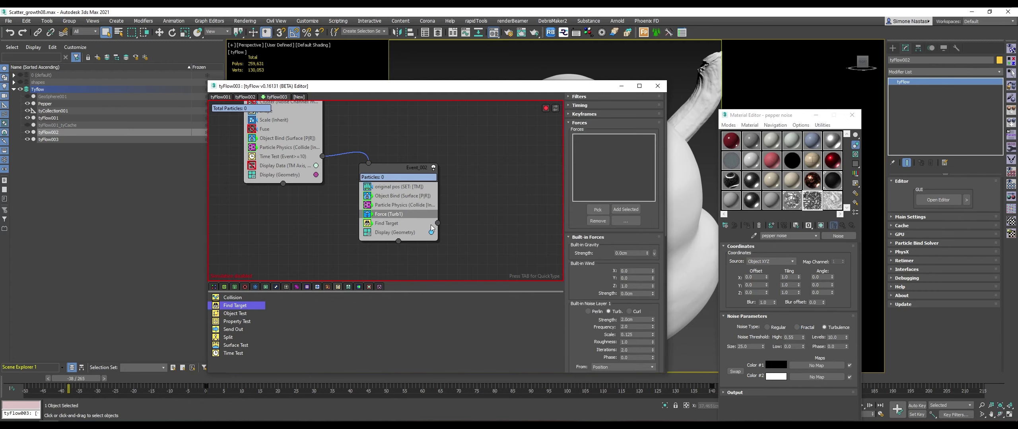
scroll(590, 330, "down", 2)
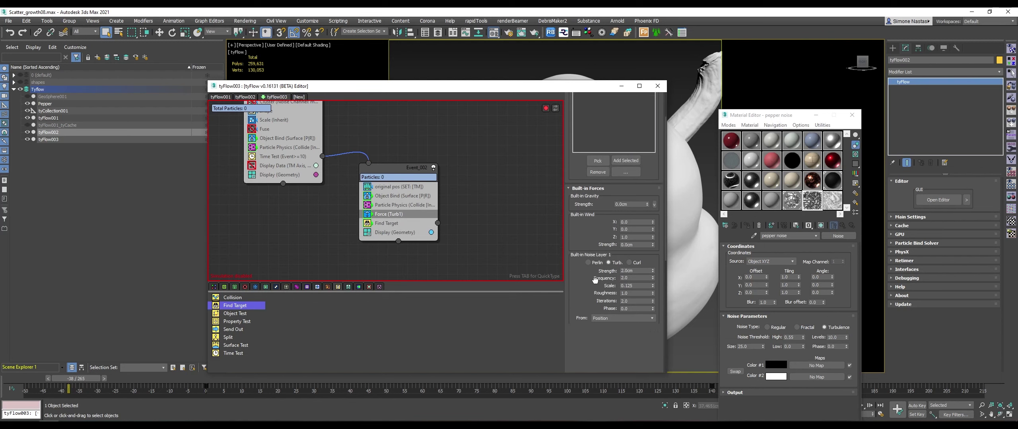
Enable tyFlow003's simulation and scrub the timeline to preview its ten particles.
left_click_drag(564, 86, 396, 64)
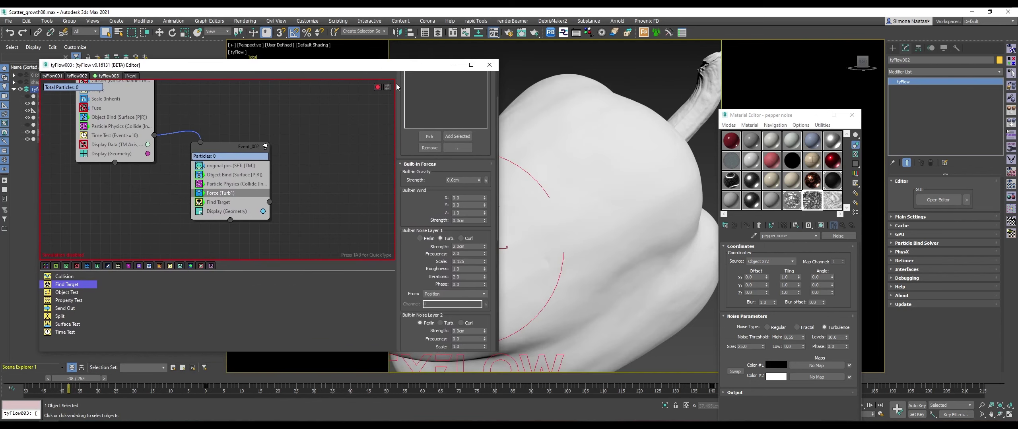
left_click(377, 88)
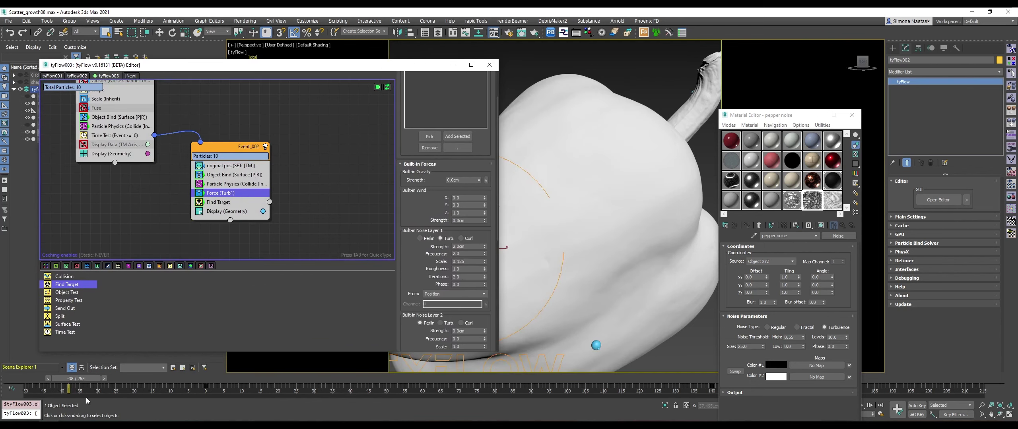
mouse_move(70, 388)
left_mouse_down()
mouse_move(101, 394)
mouse_move(20, 393)
left_mouse_up()
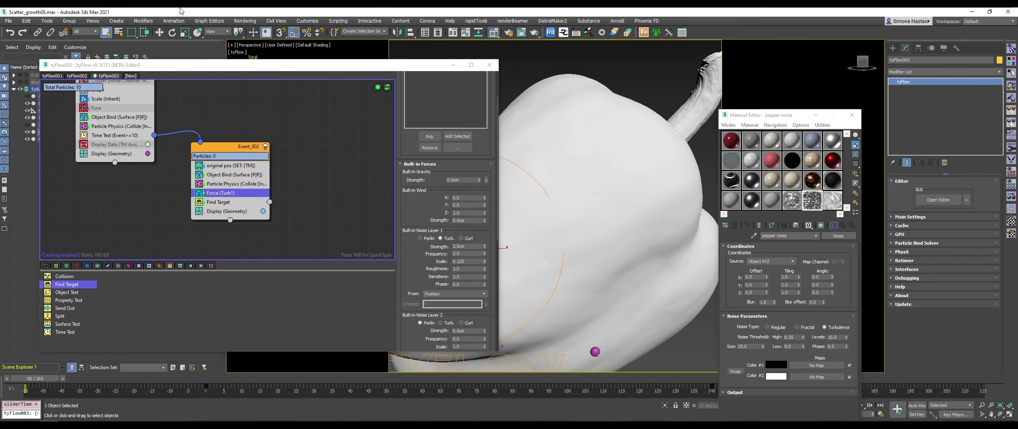
Compare the Scale (Inherit) and Force (Turb1) settings in tyFlow002 and tyFlow001, returning to tyFlow003.
left_click(78, 75)
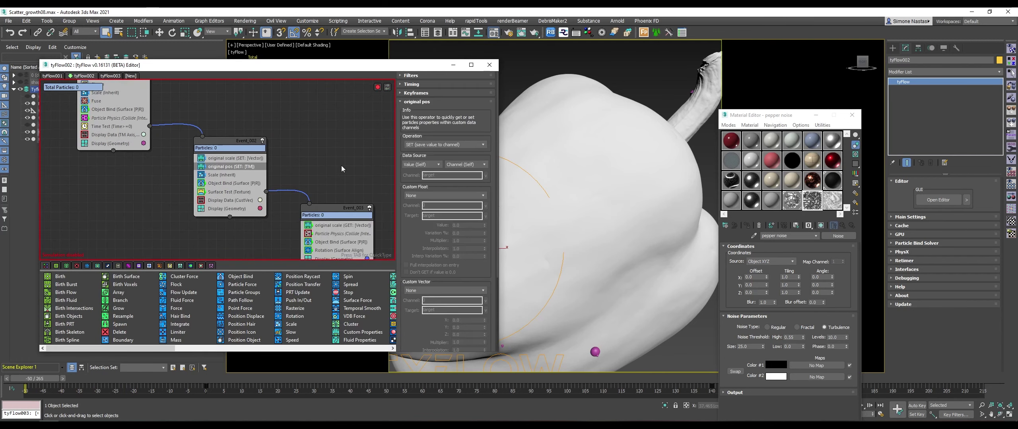
left_click(212, 176)
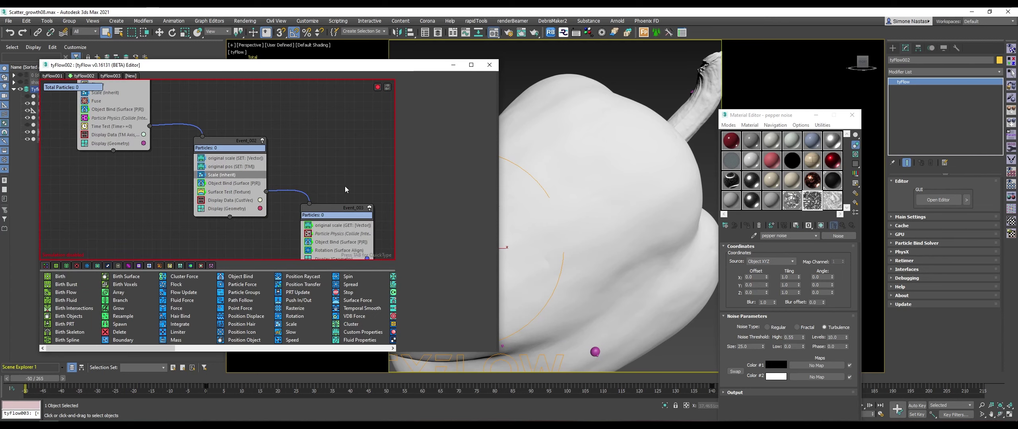
left_click(53, 75)
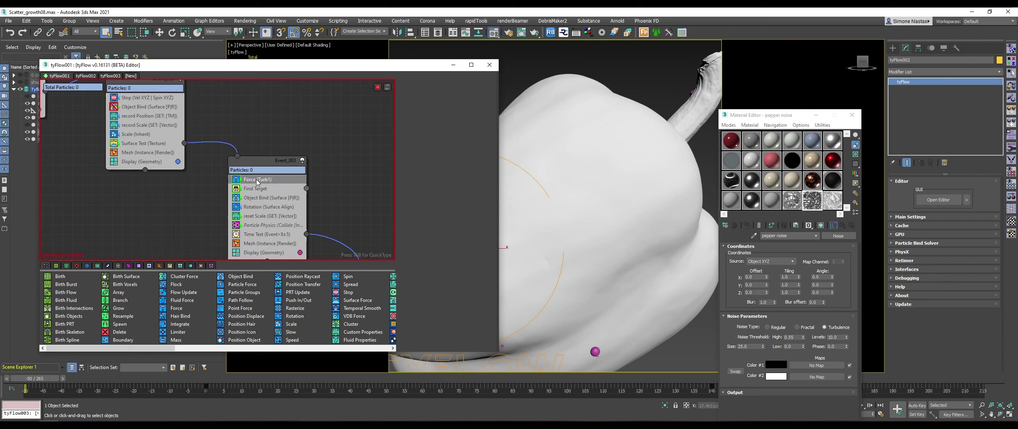
left_click(258, 181)
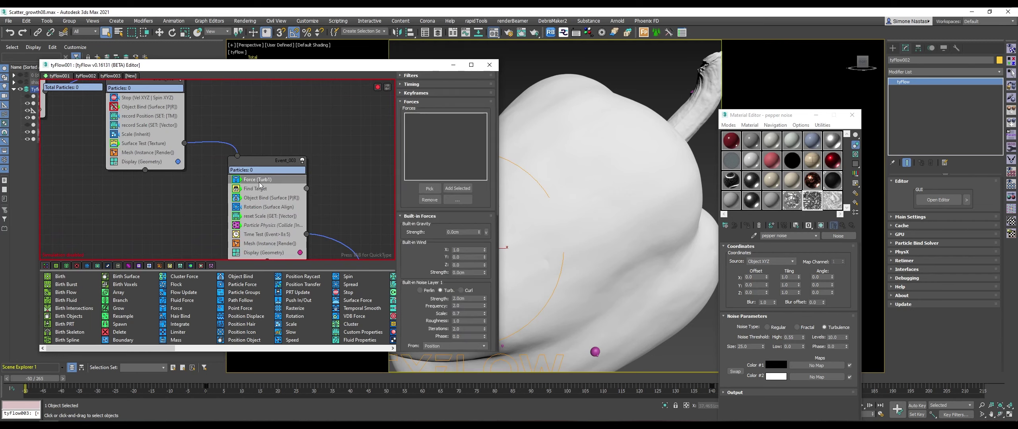
scroll(418, 321, "down", 2)
scroll(446, 278, "down", 2)
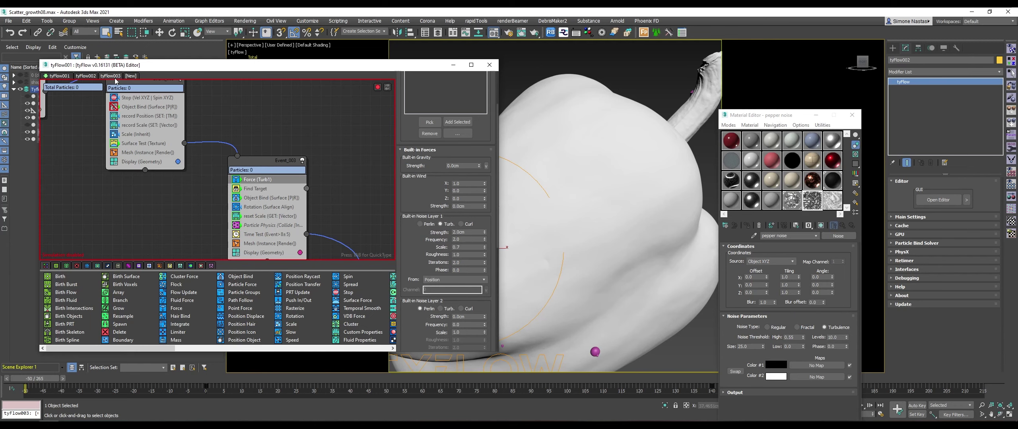
left_click(113, 76)
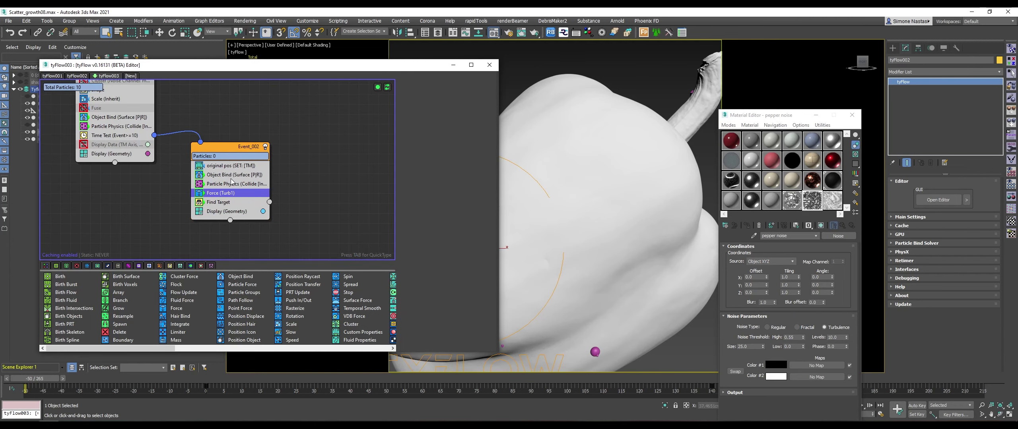
Raise the Force (Turb1) noise scale to 0.7 and scrub to preview the stronger noise.
scroll(476, 273, "down", 1)
scroll(476, 272, "down", 1)
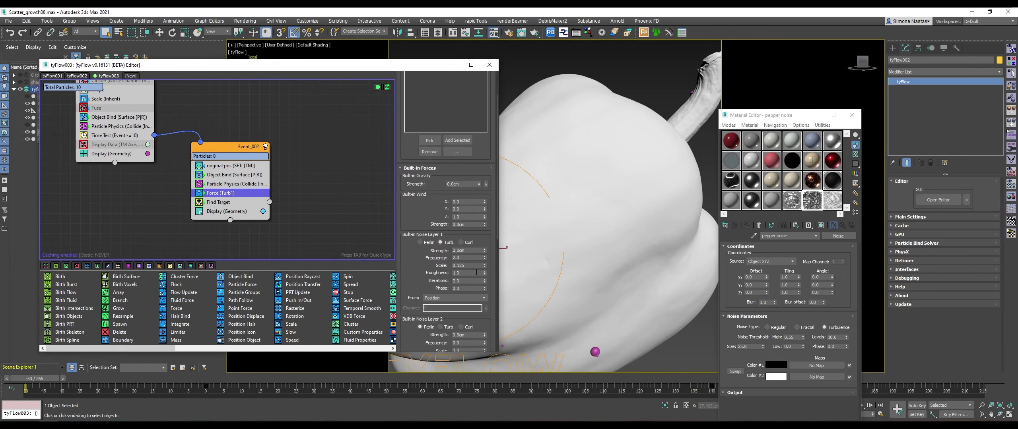
left_click_drag(473, 266, 449, 264)
type("0.7")
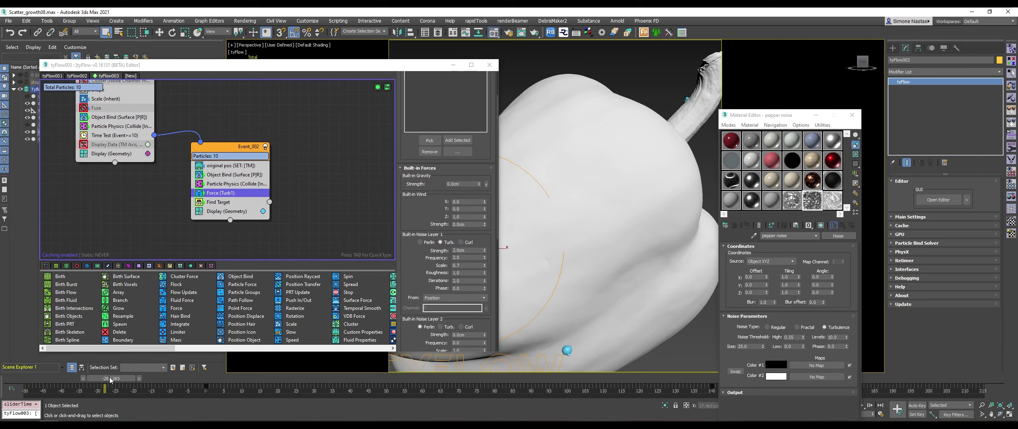
mouse_move(36, 379)
left_mouse_down()
mouse_move(162, 399)
mouse_move(368, 404)
left_mouse_up()
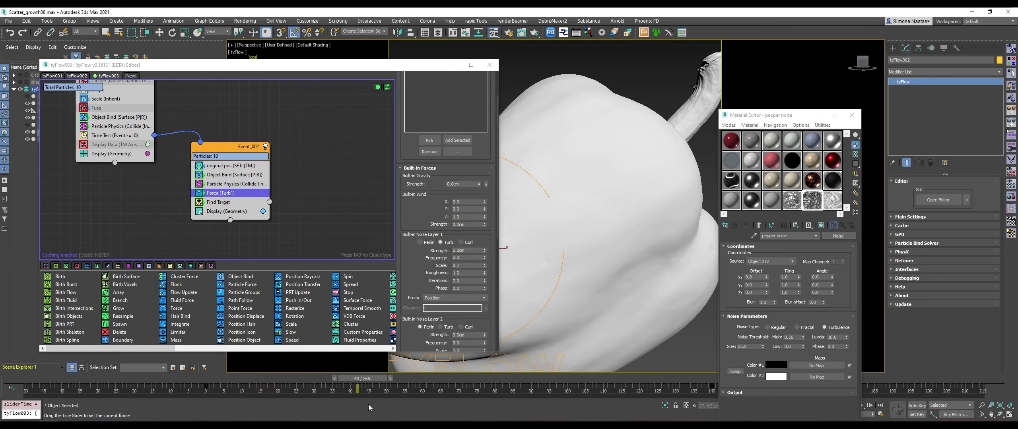
left_click_drag(277, 400, 93, 391)
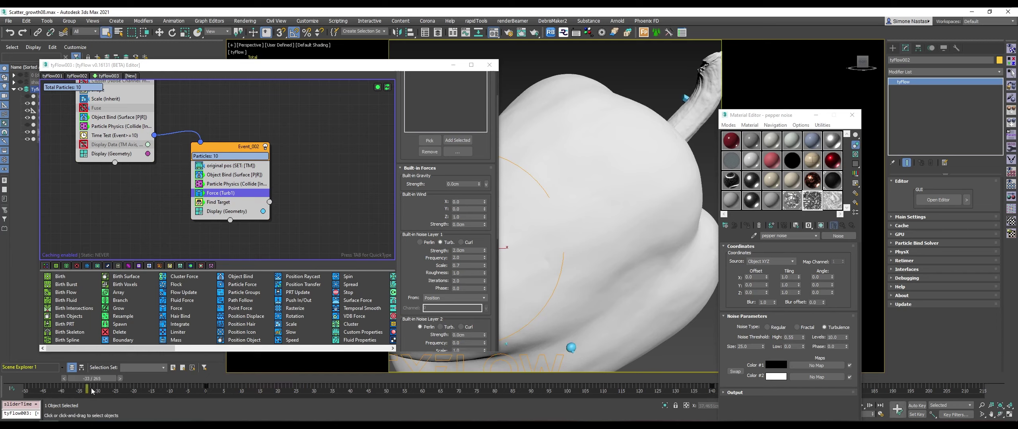
Adjust Find Target's acceleration percentage, close the Material Editor, and play back to test.
left_click(223, 203)
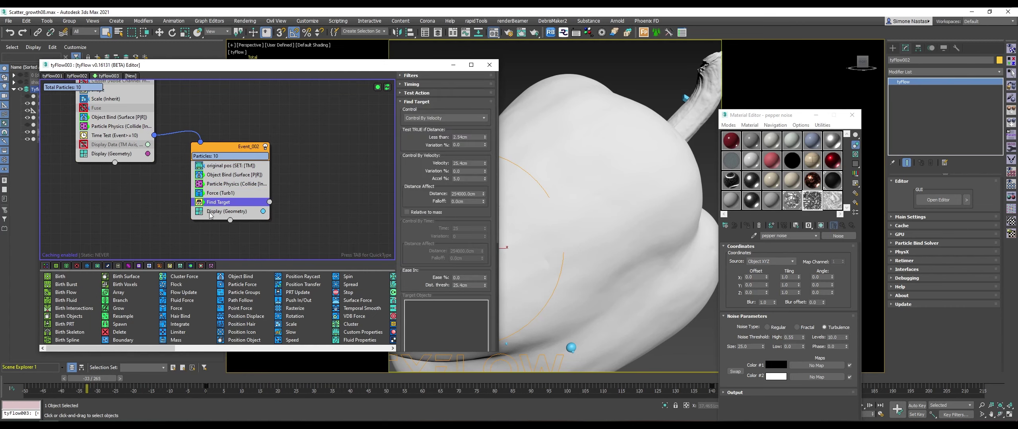
double_click(469, 180)
type("35")
key("Return")
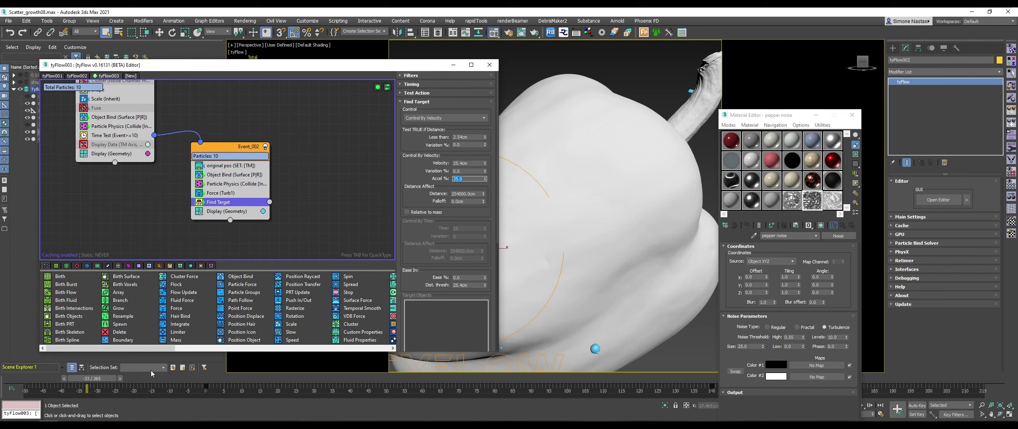
left_click_drag(68, 382, 12, 381)
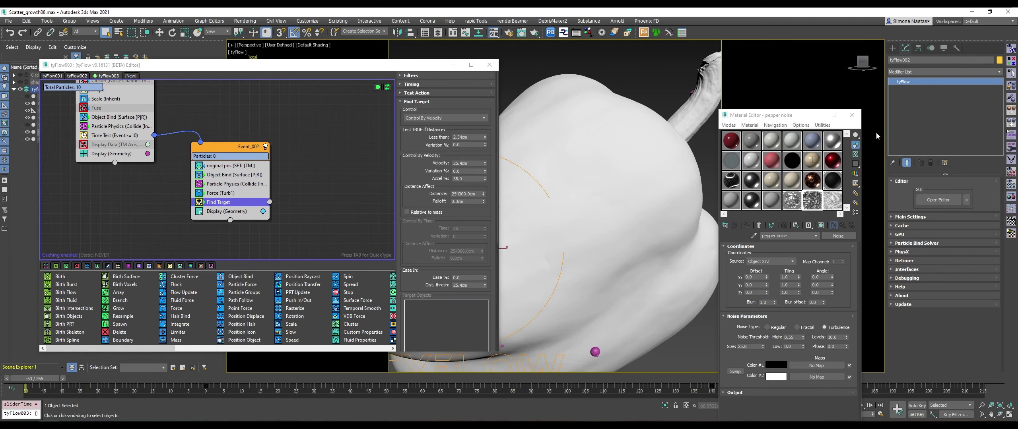
left_click(852, 115)
left_click(861, 406)
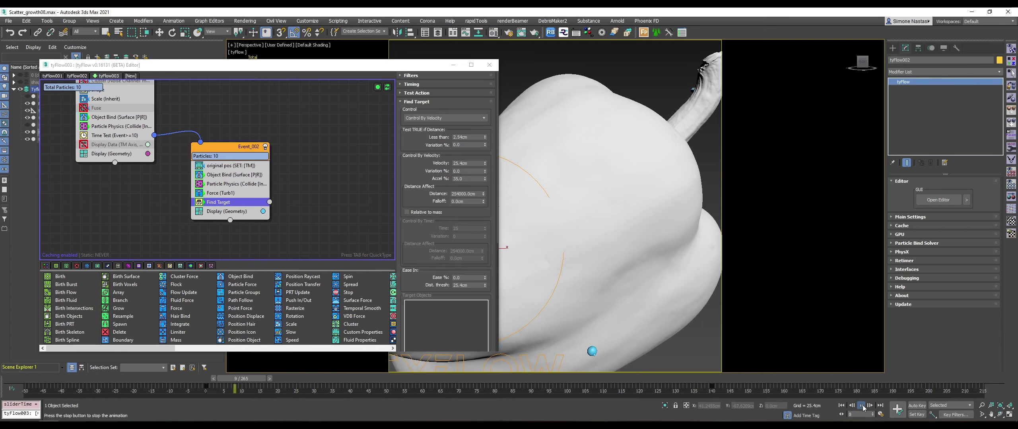
left_click(862, 406)
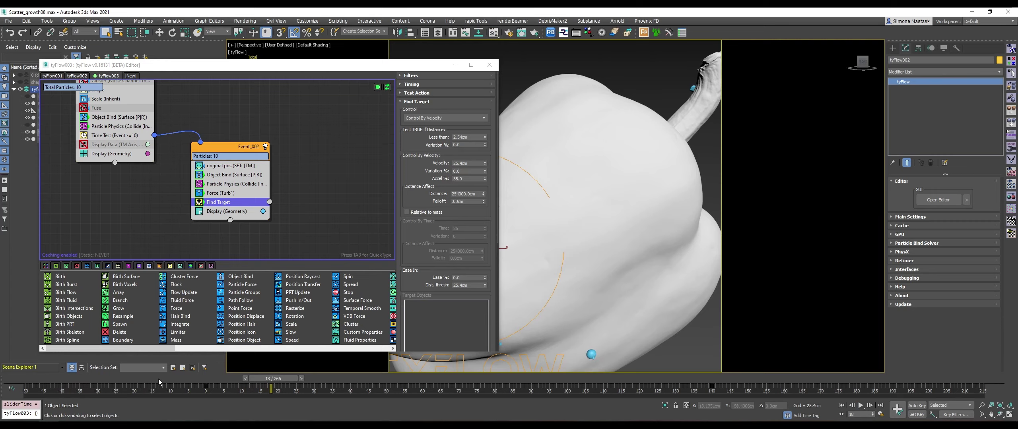
mouse_move(159, 383)
left_mouse_down()
mouse_move(244, 391)
mouse_move(166, 402)
mouse_move(296, 405)
mouse_move(47, 396)
mouse_move(162, 403)
left_mouse_up()
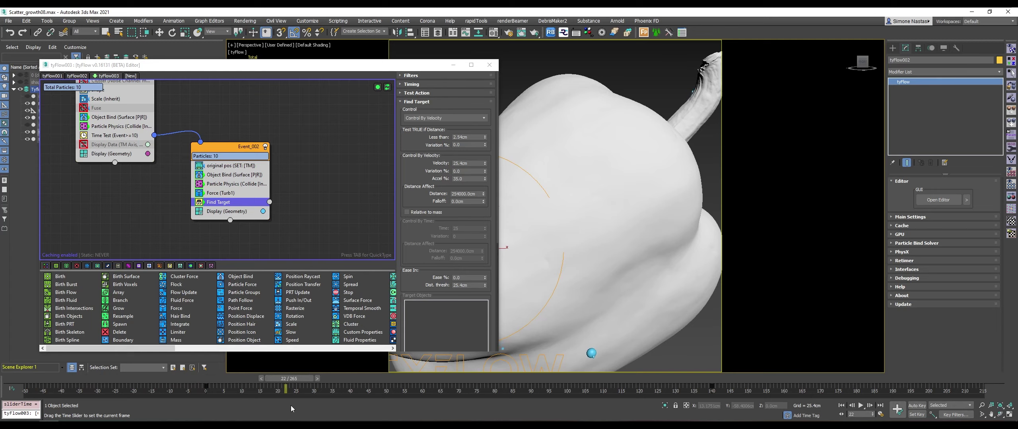
left_click_drag(296, 404, 278, 379)
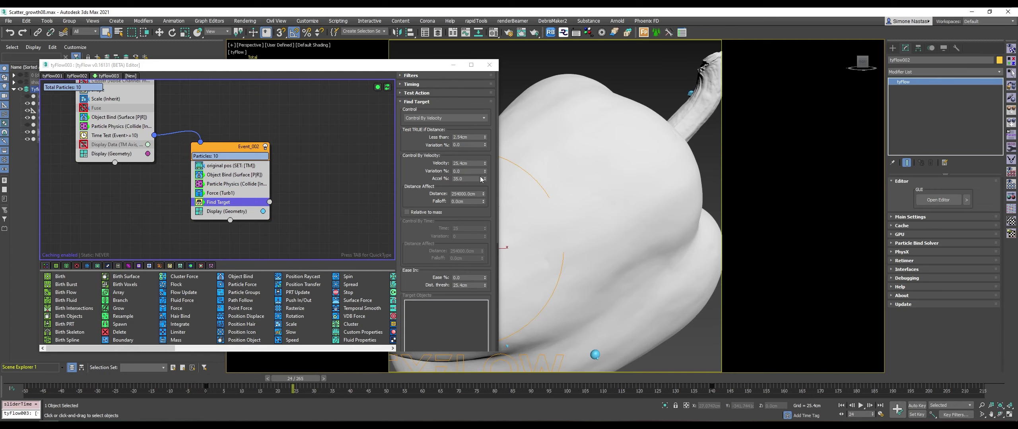
Set Find Target velocity to 50cm and acceleration to 50%, then scrub to preview.
double_click(475, 163)
type("5")
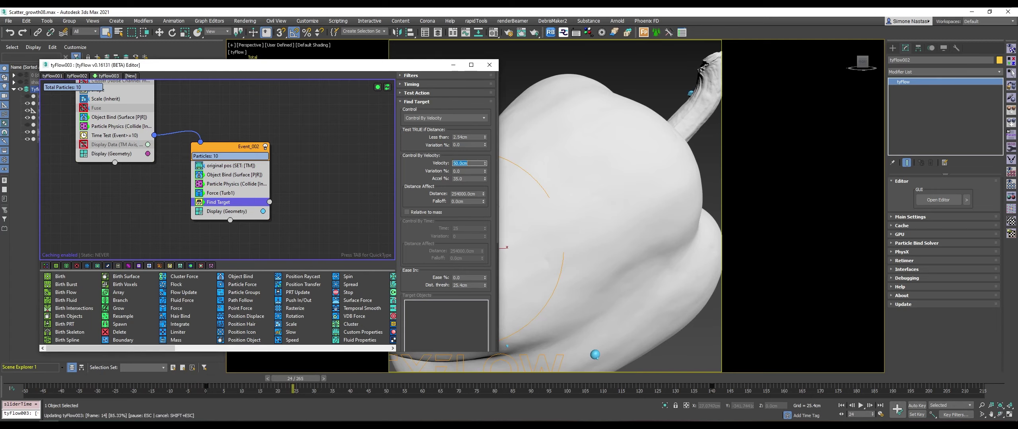
mouse_move(157, 380)
left_mouse_down()
mouse_move(382, 389)
mouse_move(132, 389)
mouse_move(323, 389)
left_mouse_up()
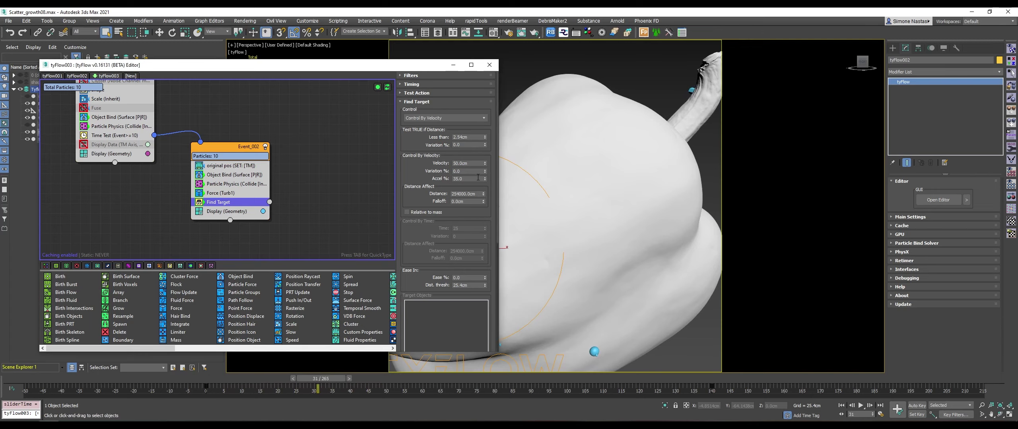
double_click(465, 179)
type("50")
key("Return")
left_click_drag(187, 389, 389, 385)
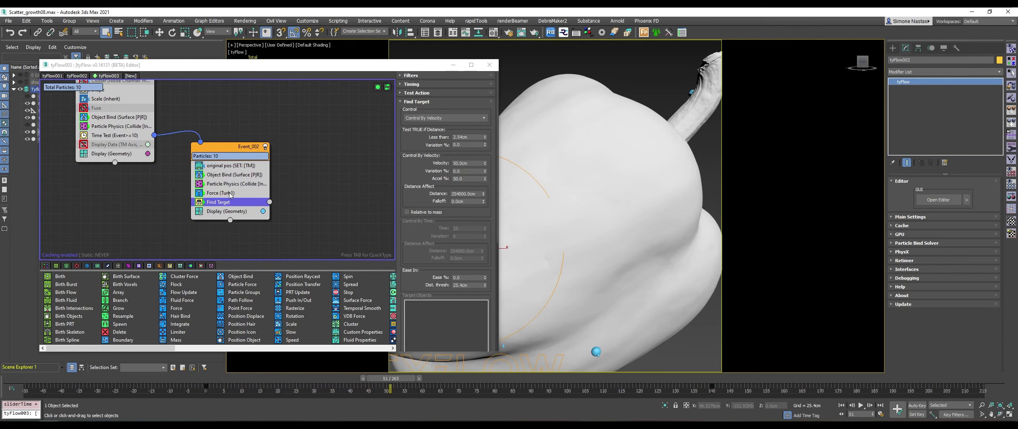
Turn off tyFlow003's simulation, copy its Force (Turb1) and Find Target operators, and show tyFlow002.
middle_click_drag(255, 171, 293, 195)
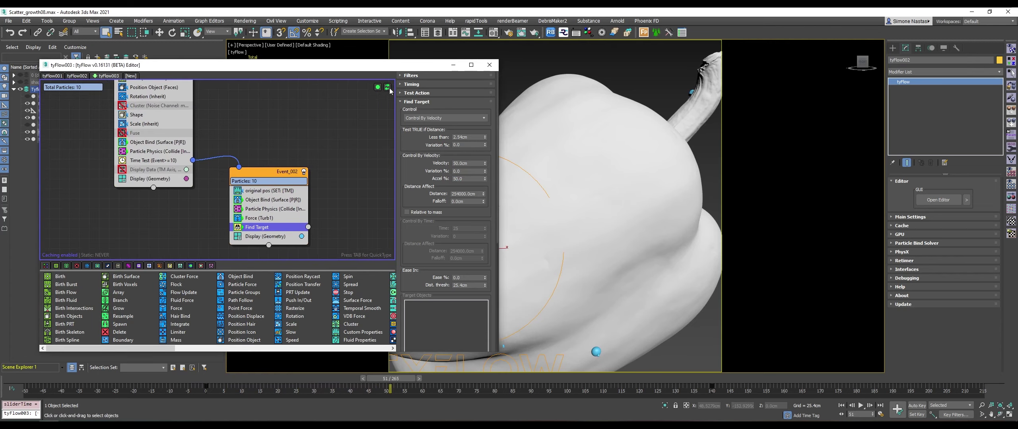
left_click(378, 87)
left_click(270, 218)
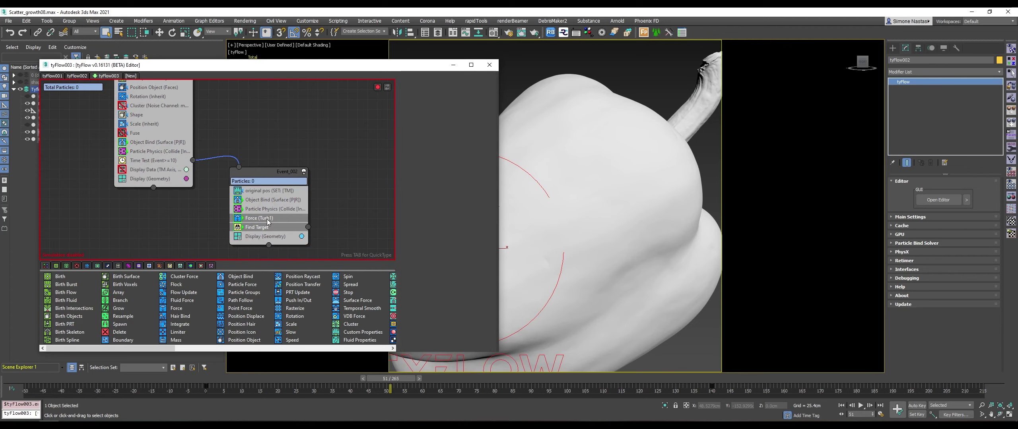
right_click(268, 220)
left_click(286, 224)
left_click(77, 76)
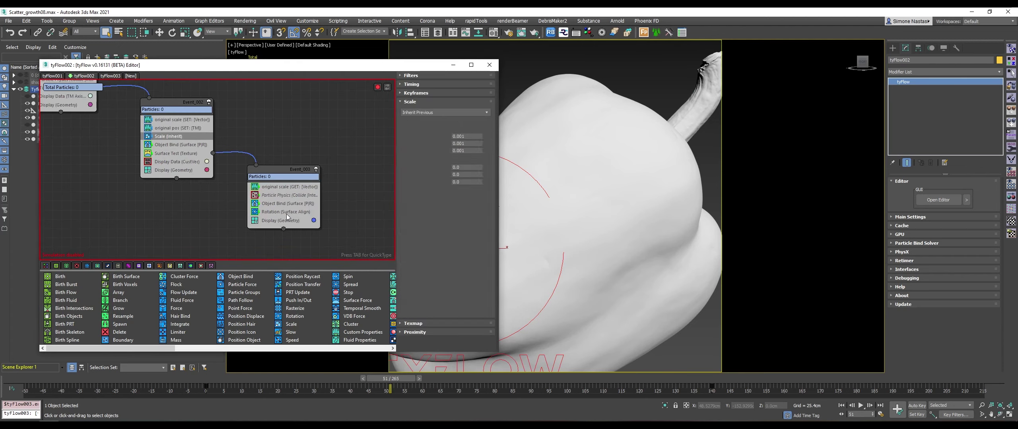
Paste Force (Turb1) and Find Target into tyFlow002's Event_003 and enable its simulation.
right_click(286, 213)
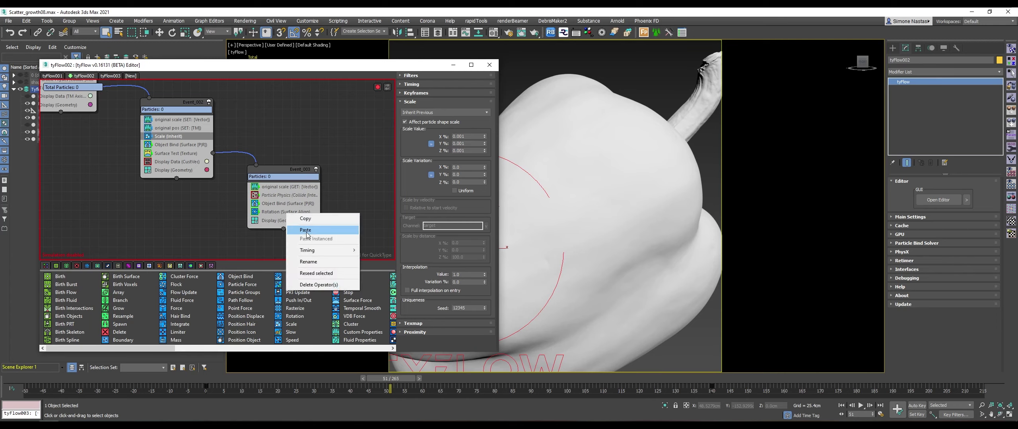
left_click(305, 231)
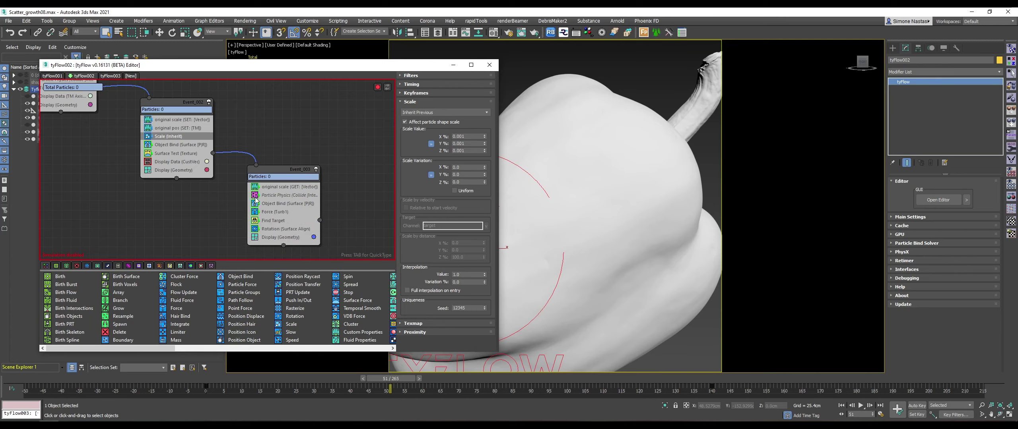
middle_click_drag(186, 216, 238, 242)
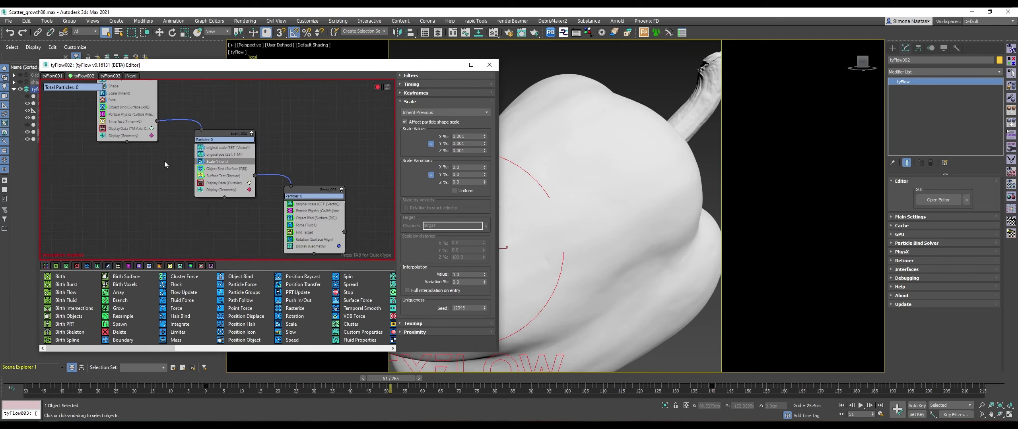
scroll(161, 161, "down", 2)
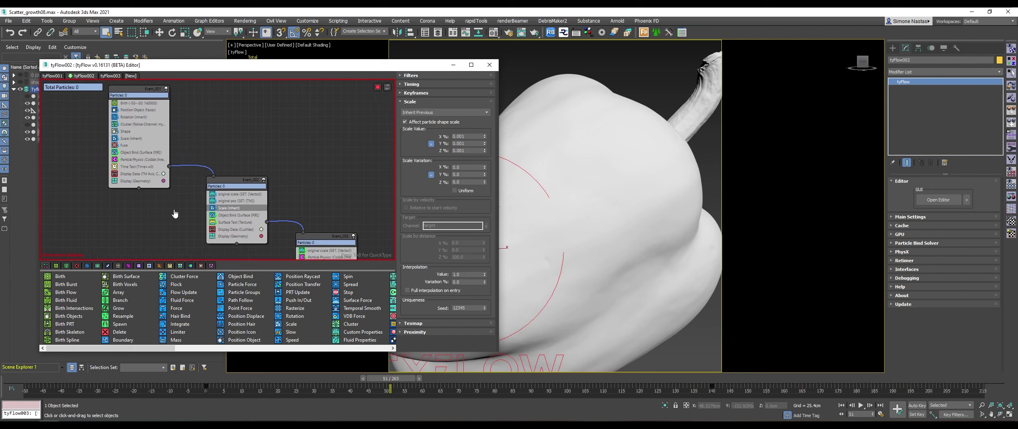
left_click(378, 87)
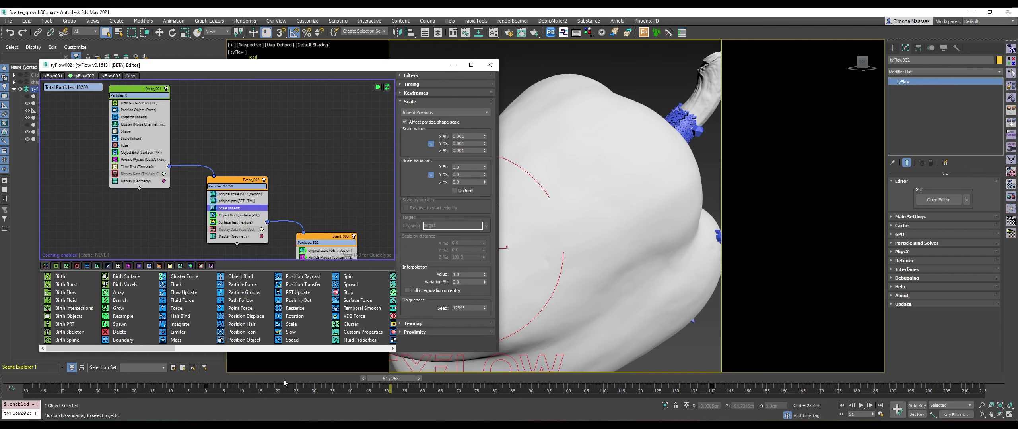
Drag Rotation (Surface Align) above Force (Turb1) in Event_003 and scrub to check the result.
left_click_drag(209, 380, 444, 382)
scroll(326, 151, "up", 2)
middle_click_drag(358, 183, 326, 151)
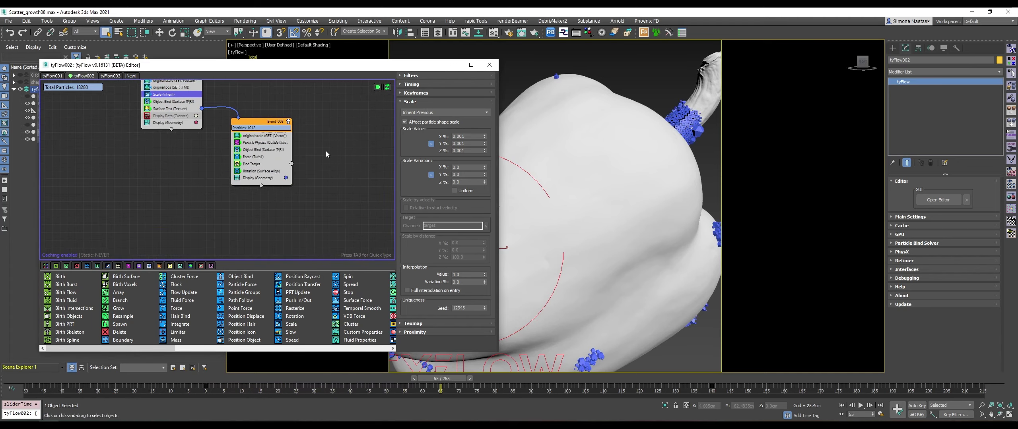
middle_click_drag(323, 125, 313, 140)
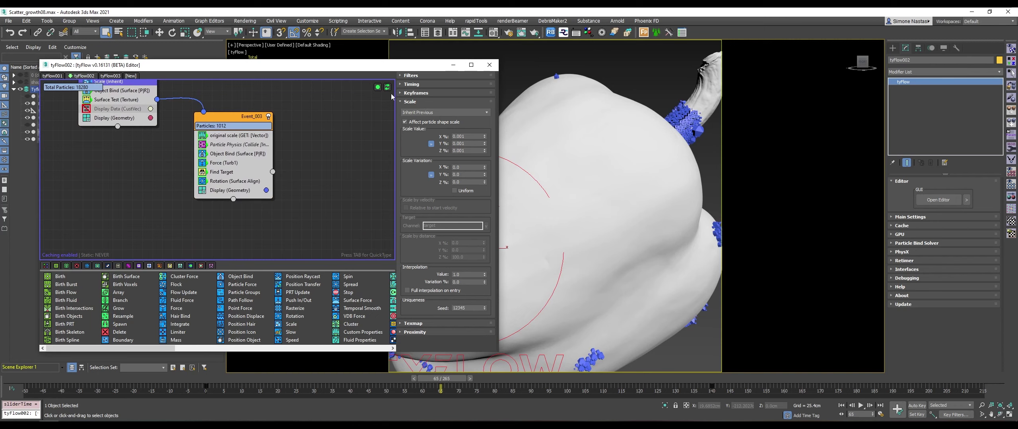
left_click_drag(239, 181, 349, 202)
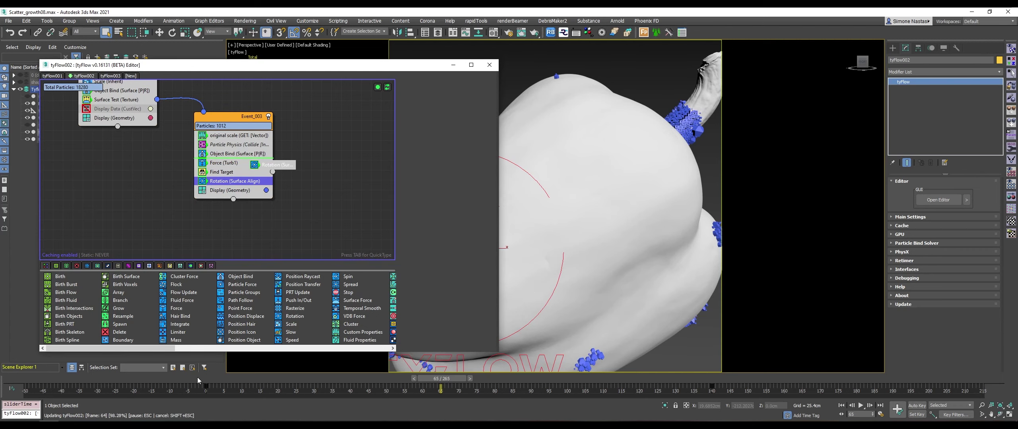
left_click_drag(197, 377, 460, 396)
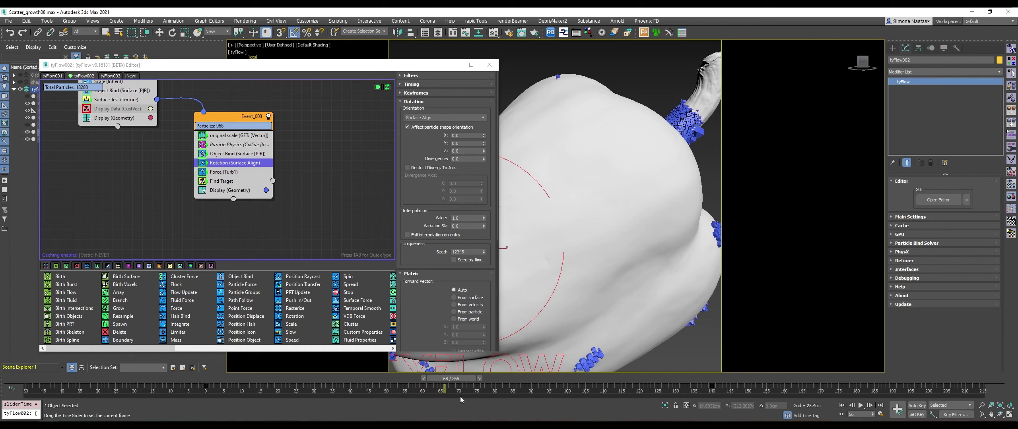
Reset Object Bind (Surface) Friction % to 0 in Event_003 and scrub to review the particles.
left_click(238, 154)
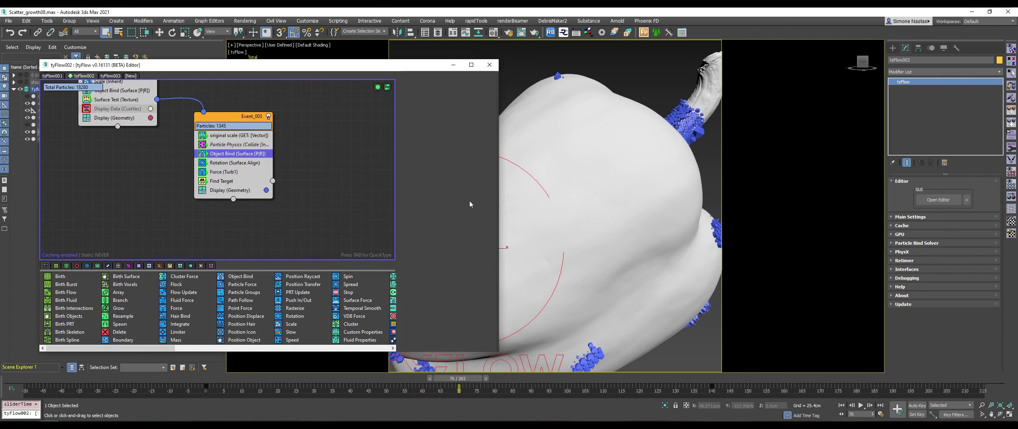
scroll(448, 186, "down", 5)
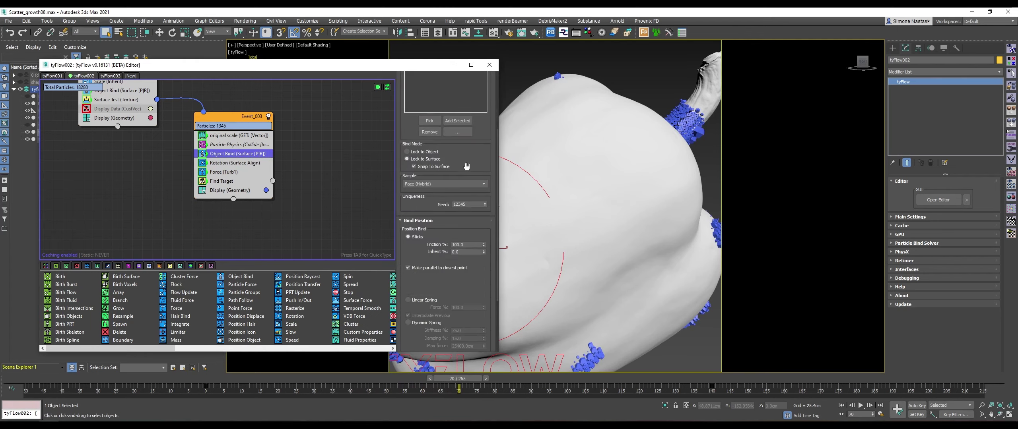
right_click(485, 245)
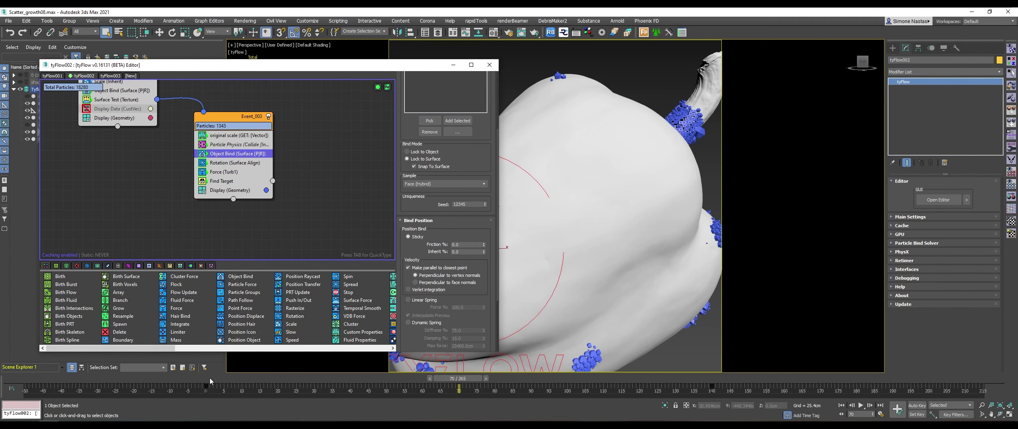
mouse_move(210, 379)
left_mouse_down()
mouse_move(407, 394)
mouse_move(668, 385)
left_mouse_up()
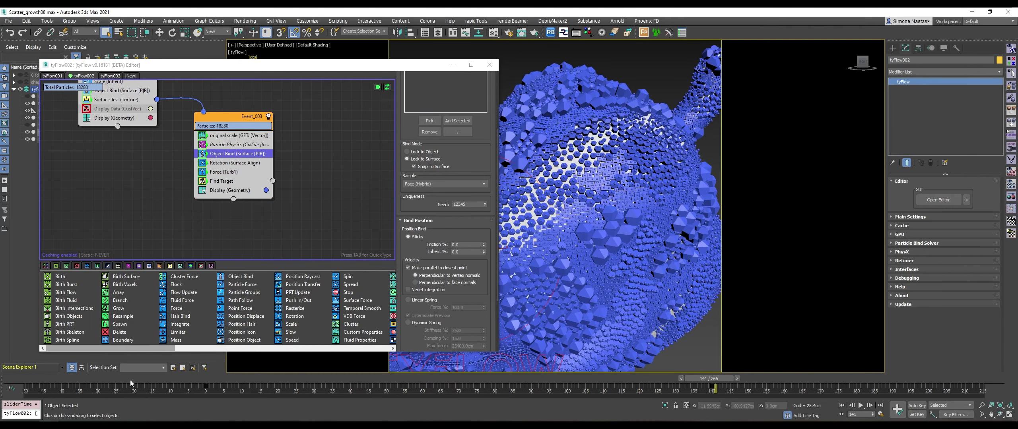
mouse_move(130, 380)
left_mouse_down()
mouse_move(728, 382)
mouse_move(672, 384)
left_mouse_up()
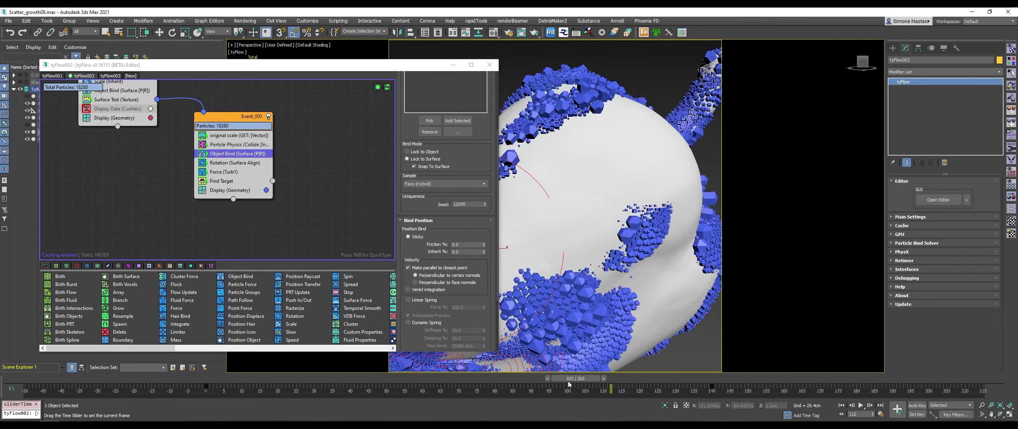
scroll(631, 271, "down", 3)
middle_click_drag(630, 272, 635, 305, "alt")
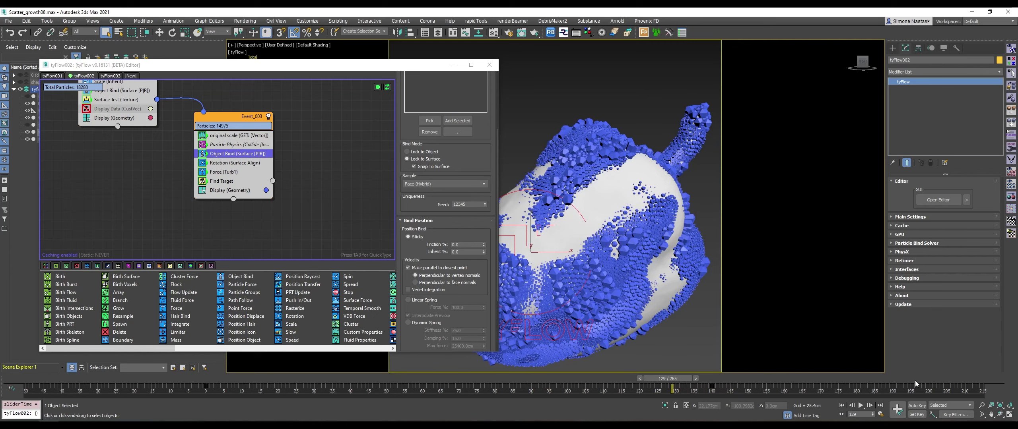
left_click(977, 379)
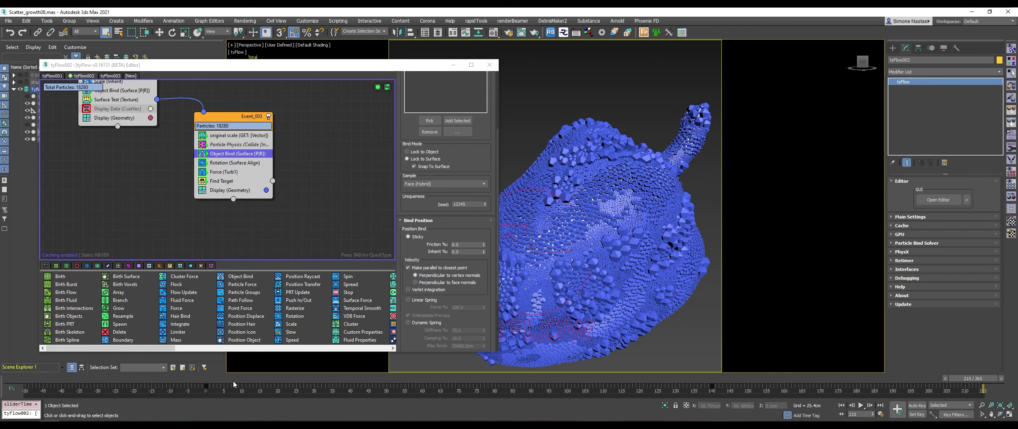
mouse_move(234, 385)
left_mouse_down()
mouse_move(559, 402)
mouse_move(743, 393)
mouse_move(719, 391)
mouse_move(730, 391)
left_mouse_up()
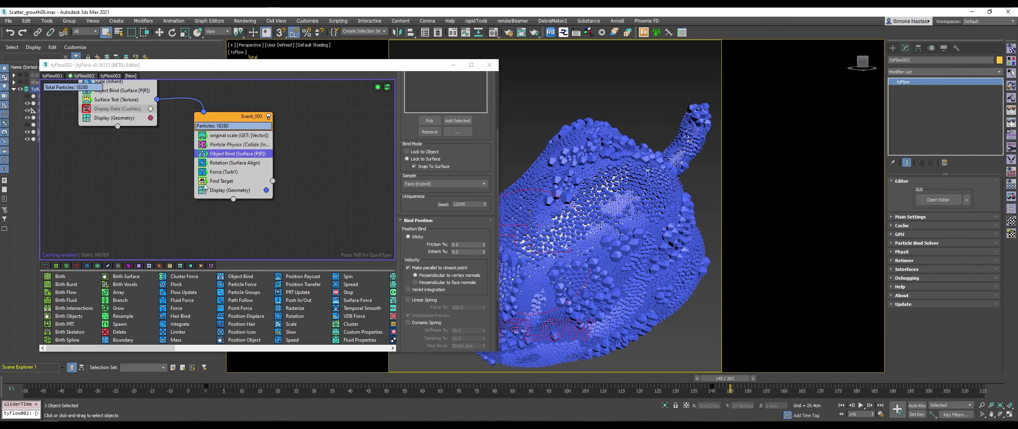
left_click(351, 231)
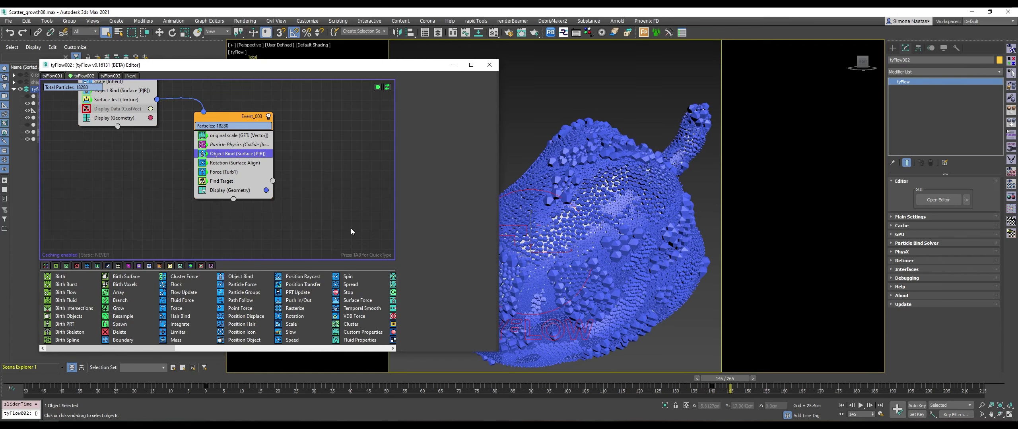
left_click(215, 172)
Set Force (Turb1) Built-in Noise Layer 1 scale to 0.1.
scroll(453, 238, "down", 2)
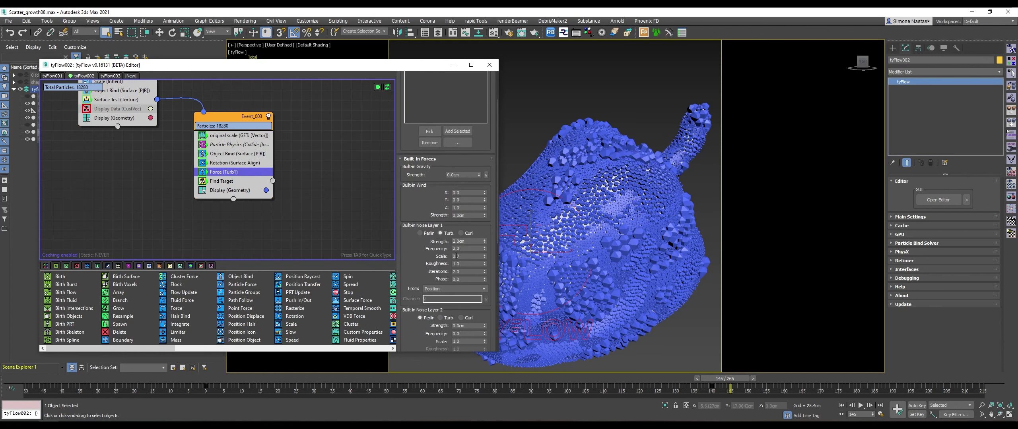
double_click(456, 256)
type("0.1")
key("Return")
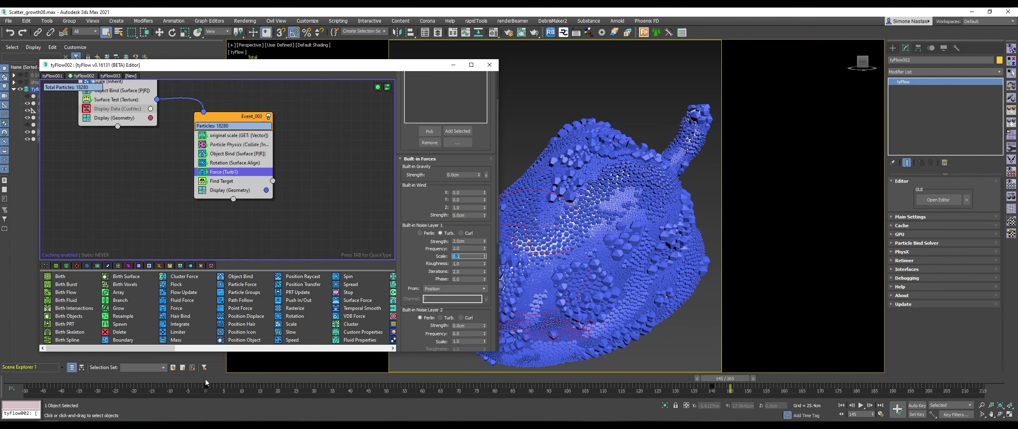
Scrub through later frames to watch the particles spread, then switch to the Instagram reference video.
mouse_move(206, 383)
left_mouse_down()
mouse_move(398, 393)
mouse_move(633, 388)
left_mouse_up()
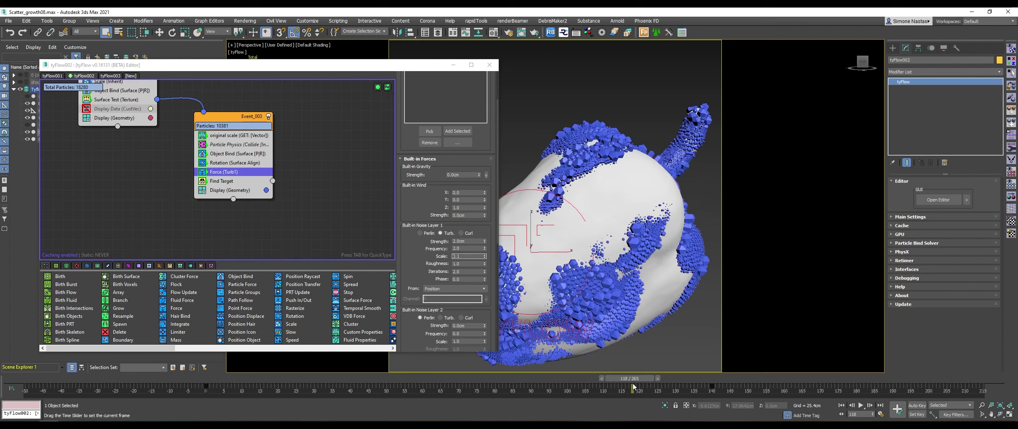
mouse_move(633, 387)
left_mouse_down()
mouse_move(704, 373)
mouse_move(851, 376)
left_mouse_up()
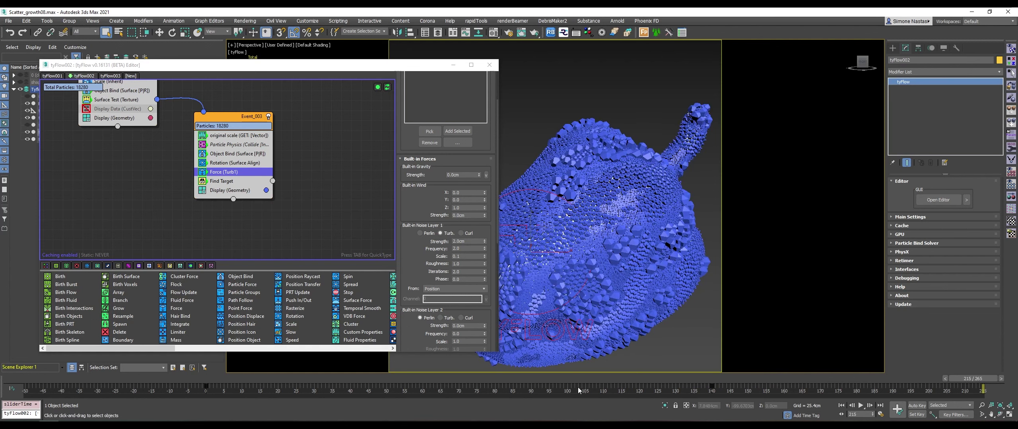
left_click_drag(552, 379, 946, 377)
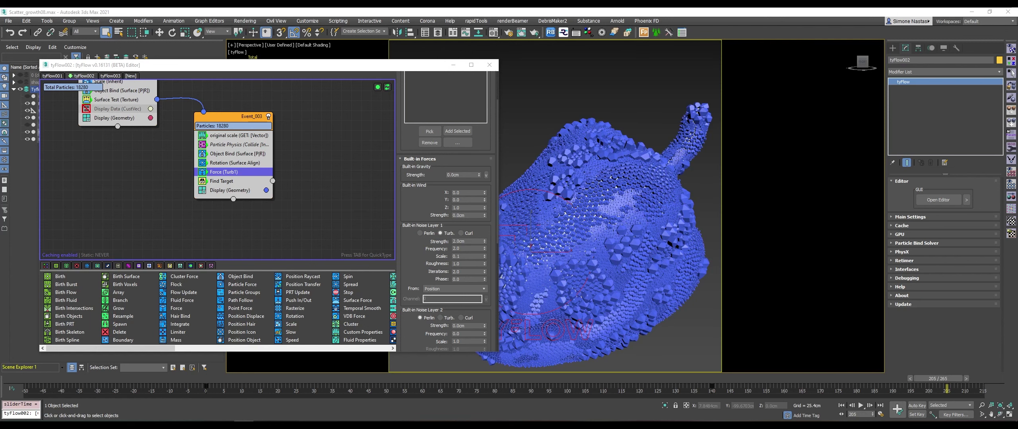
key("alt+Tab")
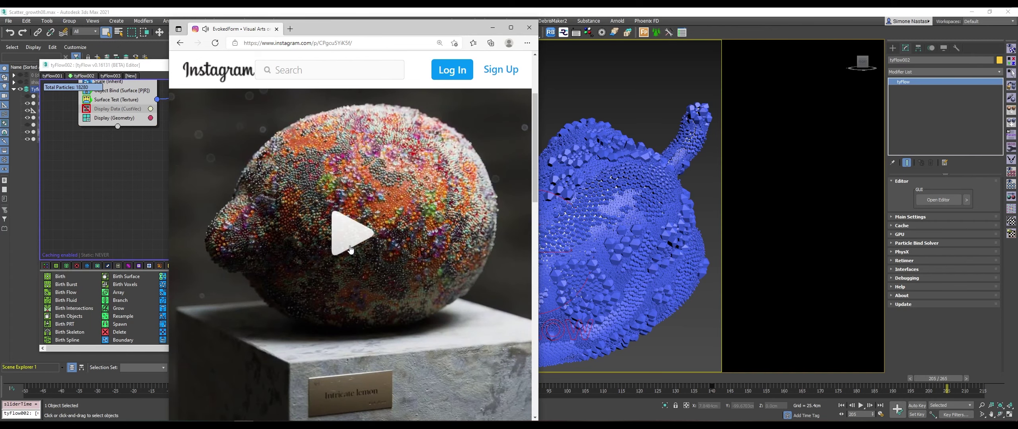
Play and pause the particle-covered lemon reference clip, then return to 3ds Max.
left_click(349, 249)
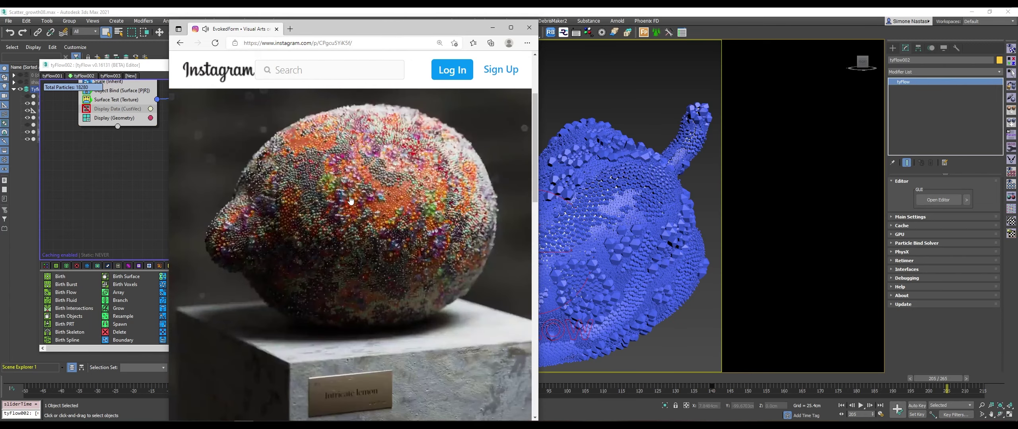
left_click(349, 200)
left_click(492, 28)
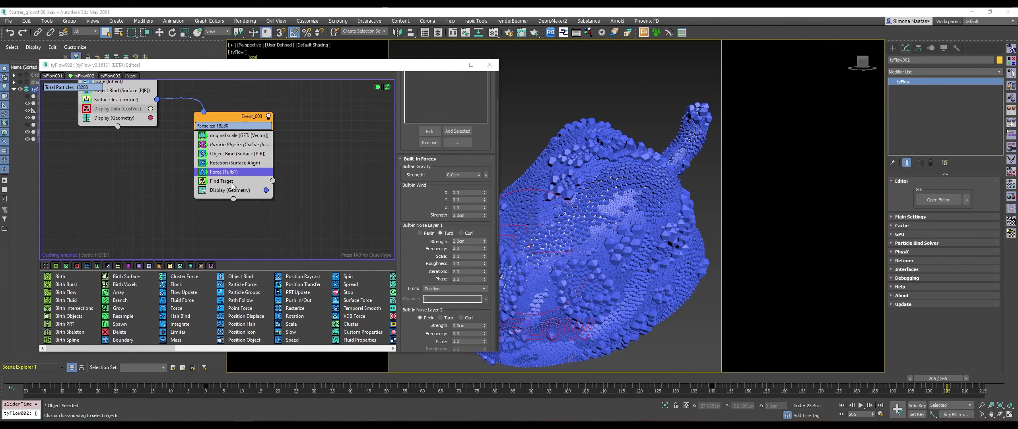
Set Event_003's turbulence noise scale to 0.5 and scrub to check the pepper's coverage.
double_click(457, 258)
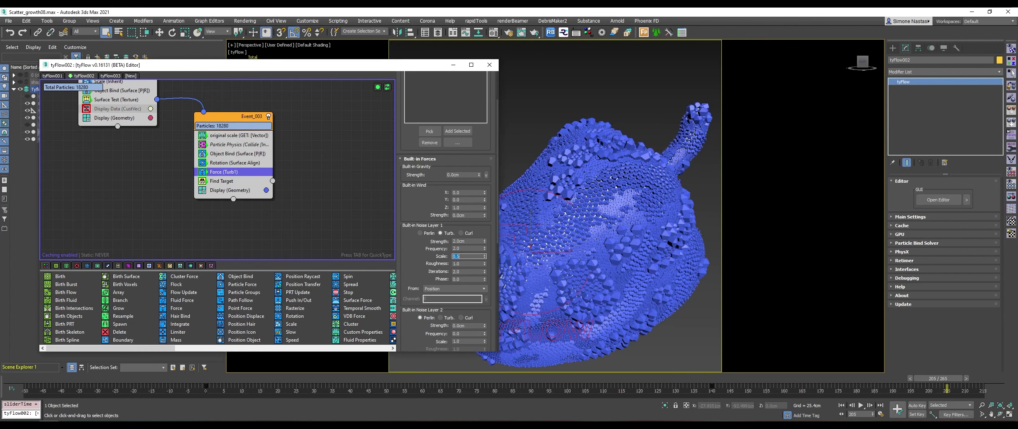
key("Return")
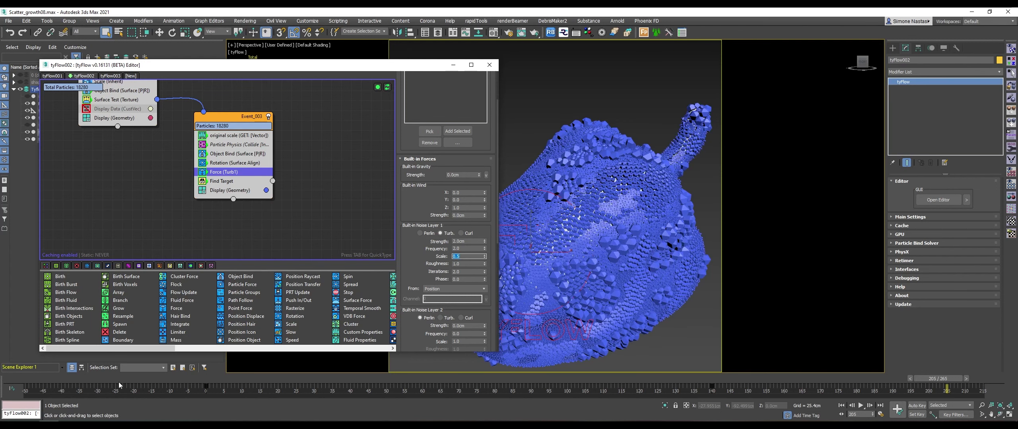
mouse_move(182, 378)
left_mouse_down()
mouse_move(567, 377)
mouse_move(703, 365)
left_mouse_up()
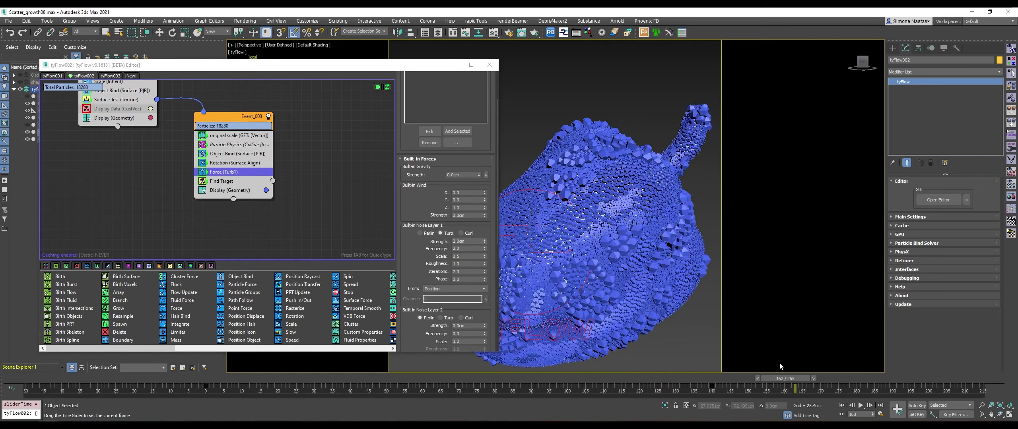
mouse_move(703, 365)
left_mouse_down()
mouse_move(486, 386)
mouse_move(595, 390)
mouse_move(704, 379)
left_mouse_up()
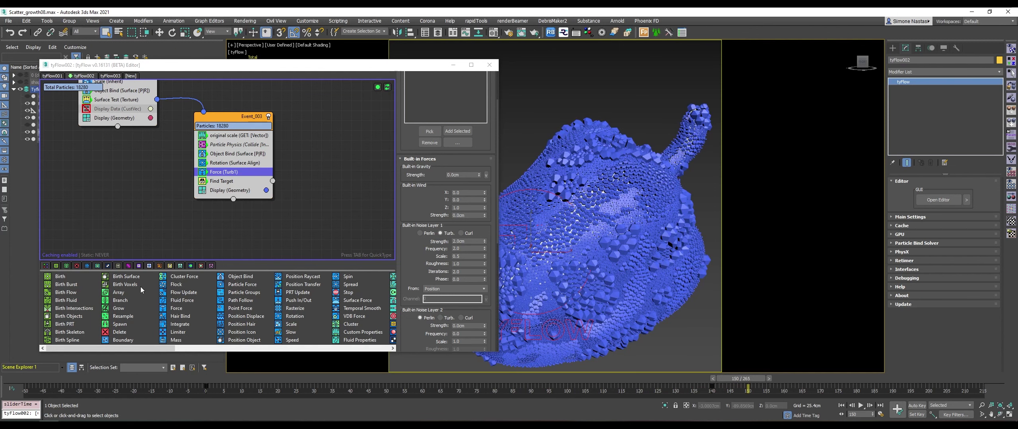
Pause the simulation and add a Time Test below Find Target in Event_003.
left_click(169, 266)
key("ctrl+e")
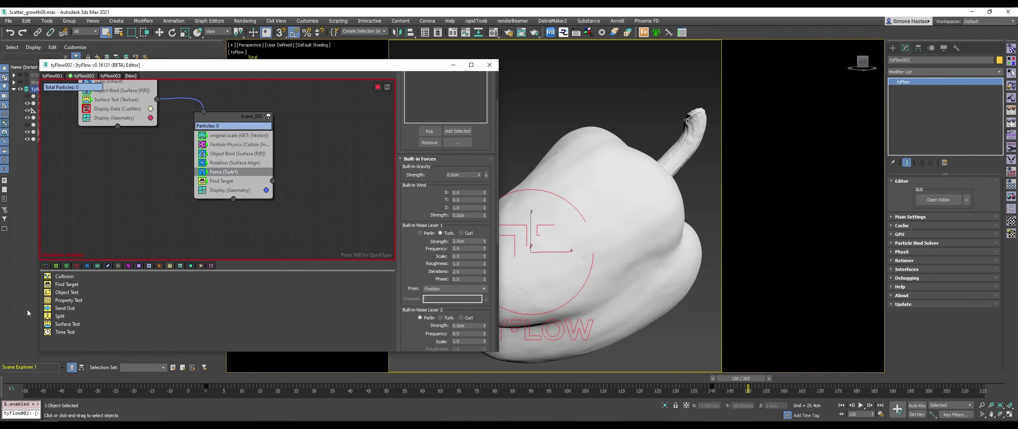
left_click_drag(68, 333, 218, 188)
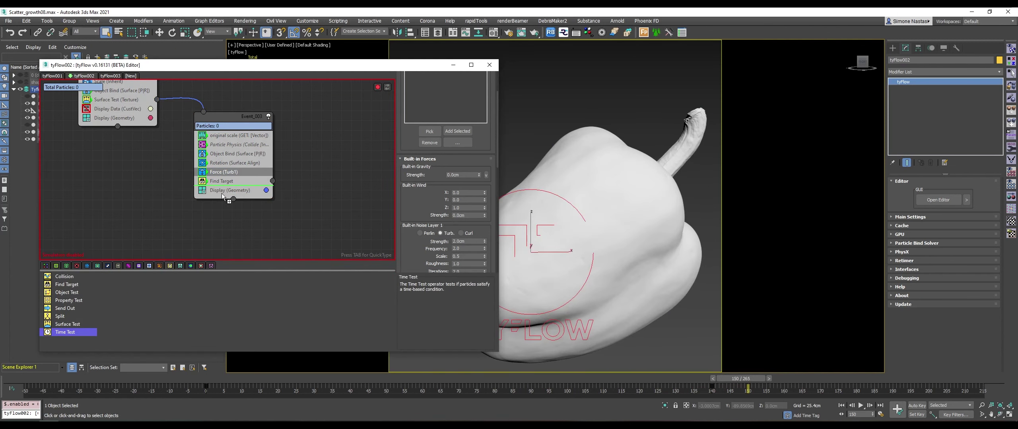
left_click_drag(311, 231, 236, 196)
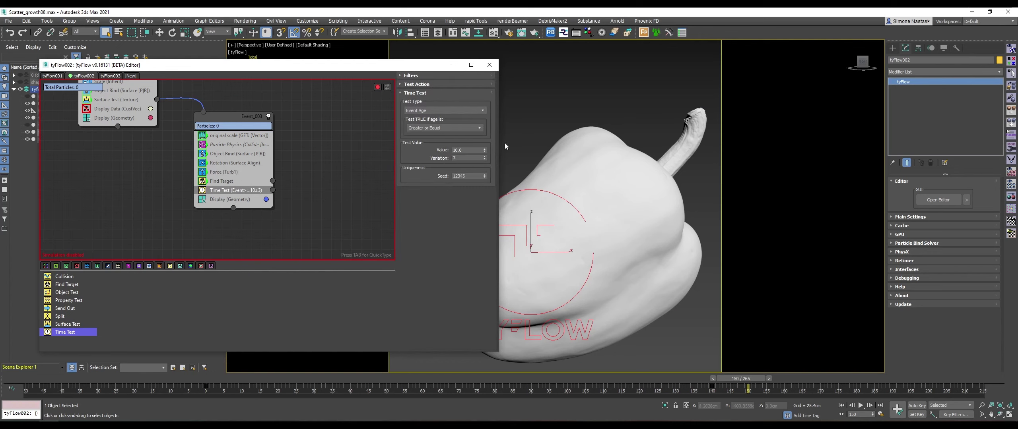
key("Return")
Compare the original scale operator's settings with the Time Test settings.
left_click(228, 137)
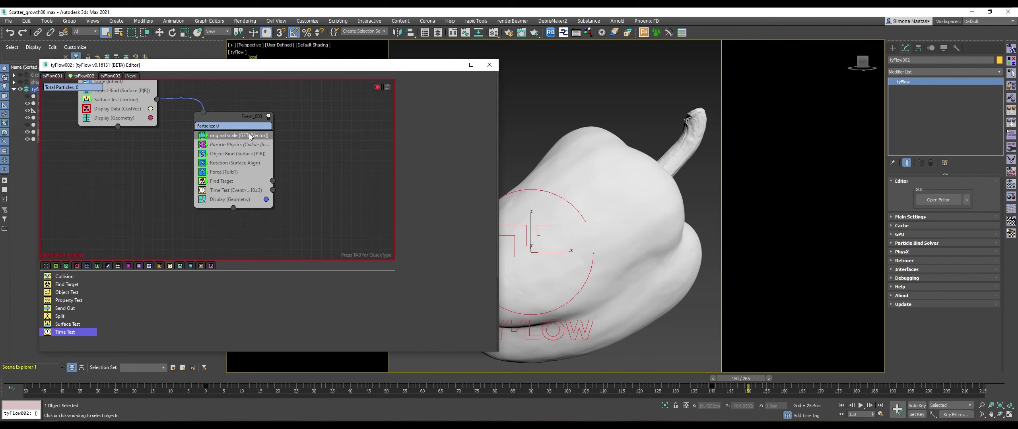
left_click(236, 191)
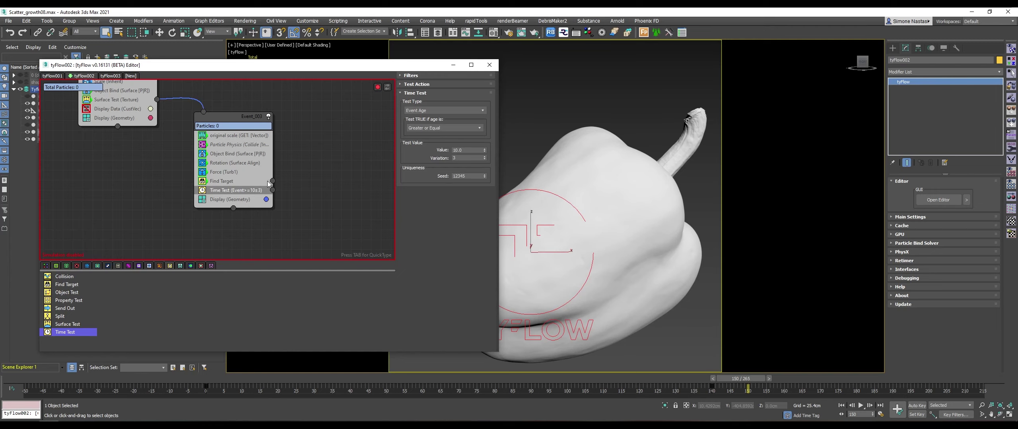
left_click(245, 137)
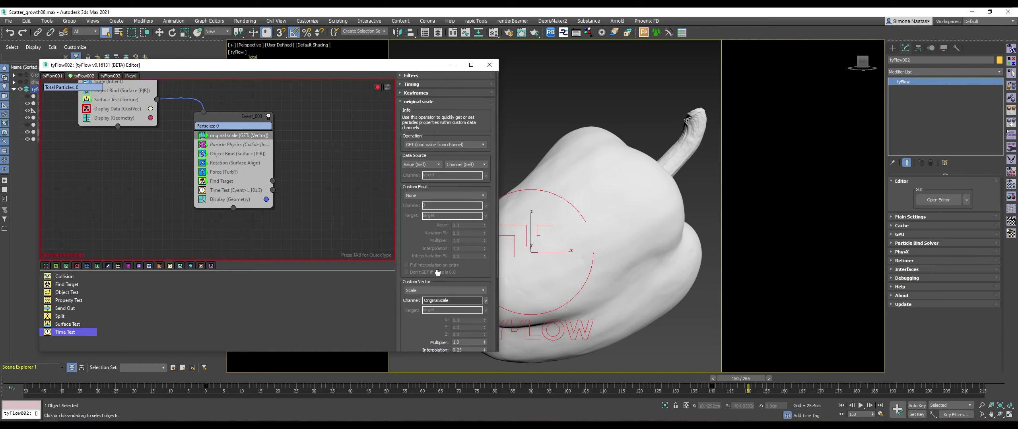
scroll(441, 272, "down", 5)
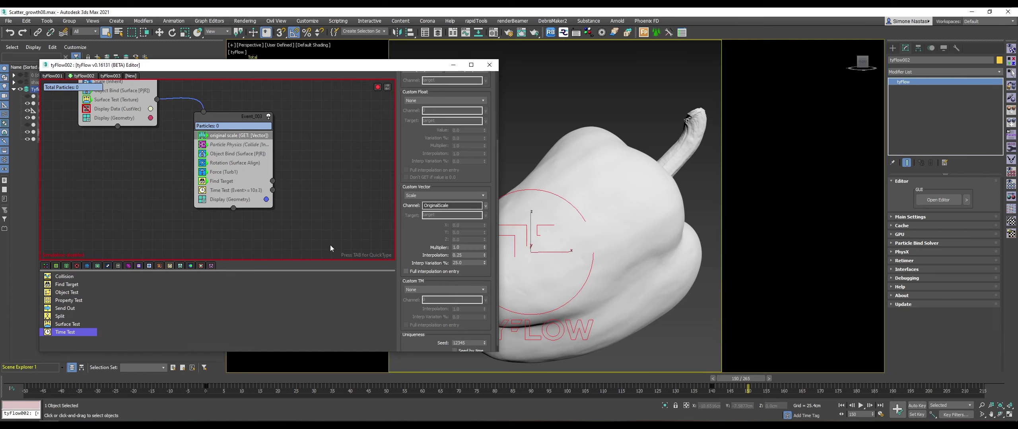
left_click(241, 191)
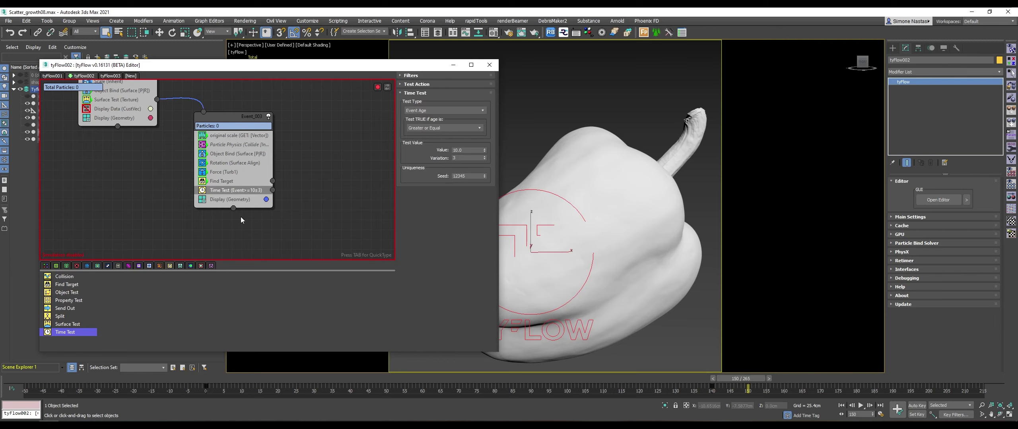
Copy Object Bind and paste it as a new Event_004 below-right of Event_003.
left_click(229, 156)
right_click(230, 158)
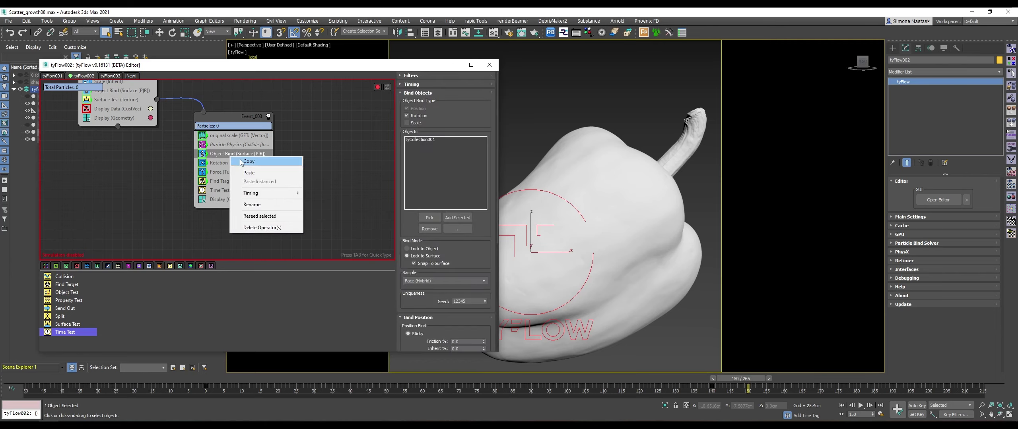
right_click(342, 175)
left_click(342, 175)
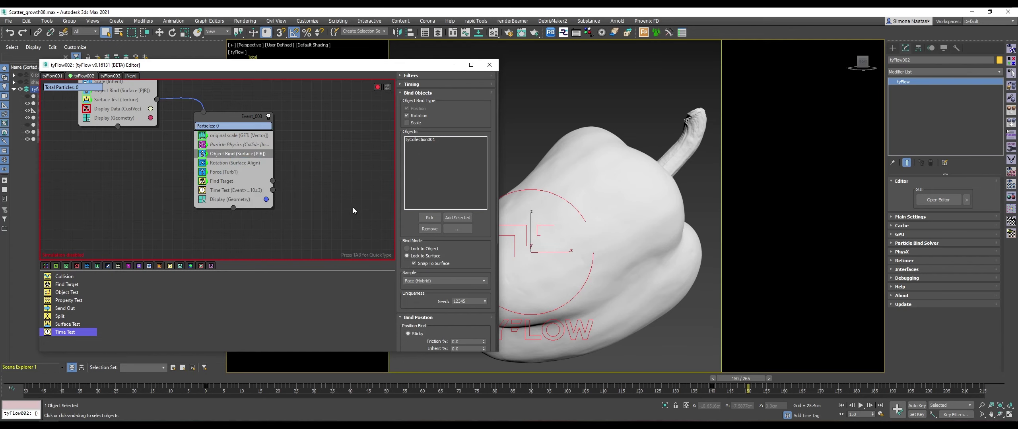
key("ctrl+v")
left_click_drag(334, 172, 326, 192)
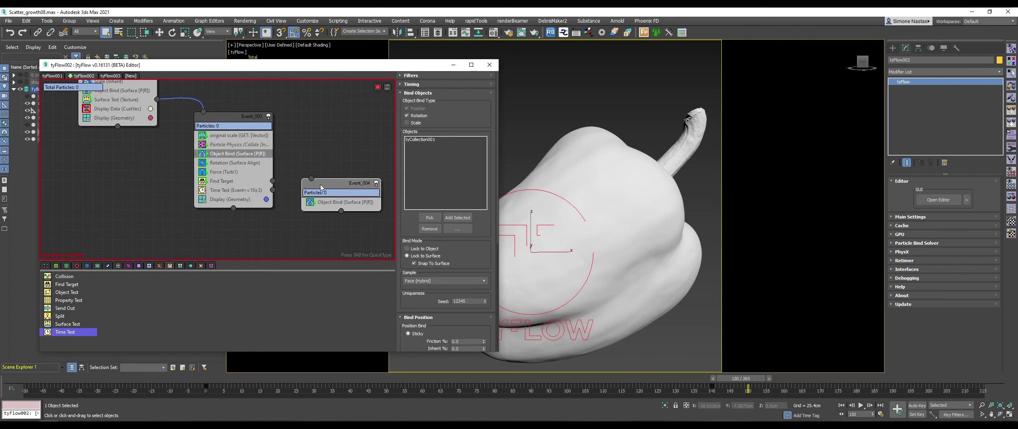
Paste a copy of Particle Physics into Event_004 and wire the Time Test output into it.
left_click(229, 147)
right_click(231, 146)
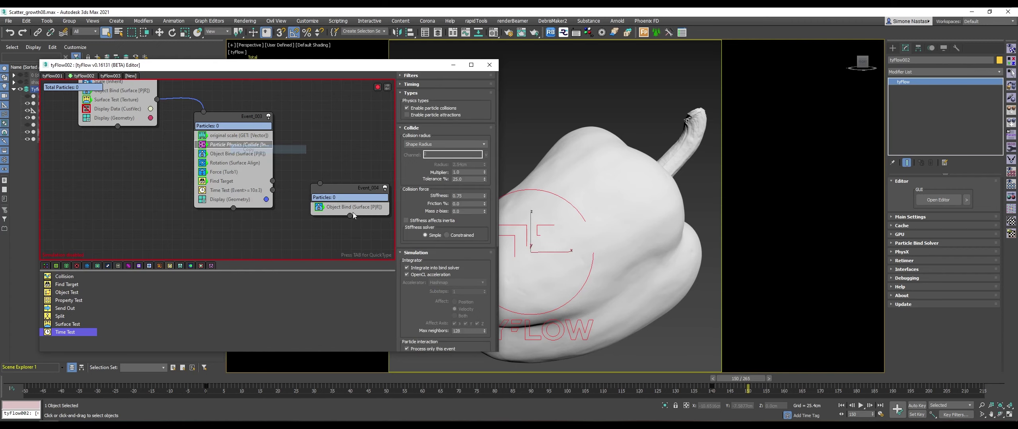
right_click(352, 208)
left_click(366, 222)
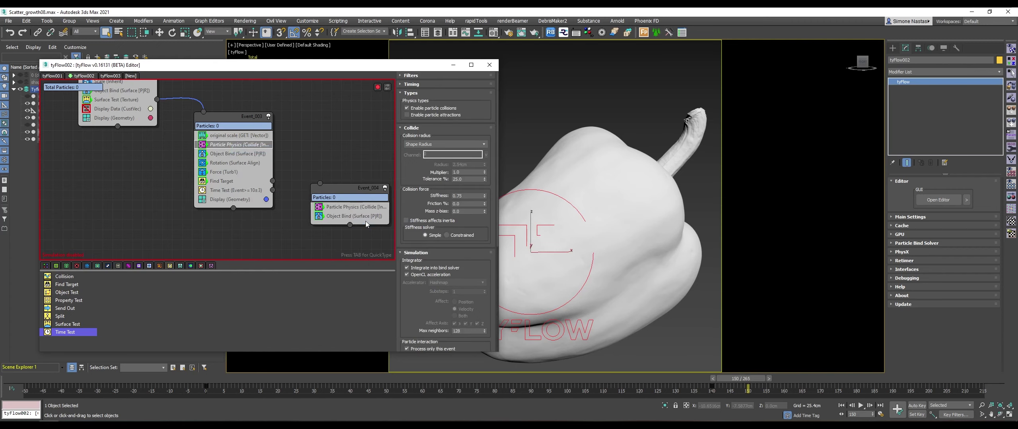
left_click(348, 205)
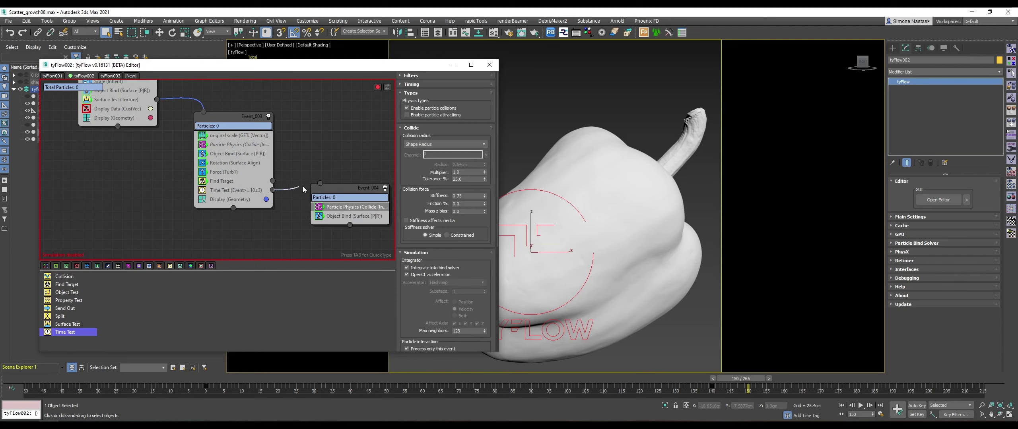
left_click_drag(328, 190, 327, 206)
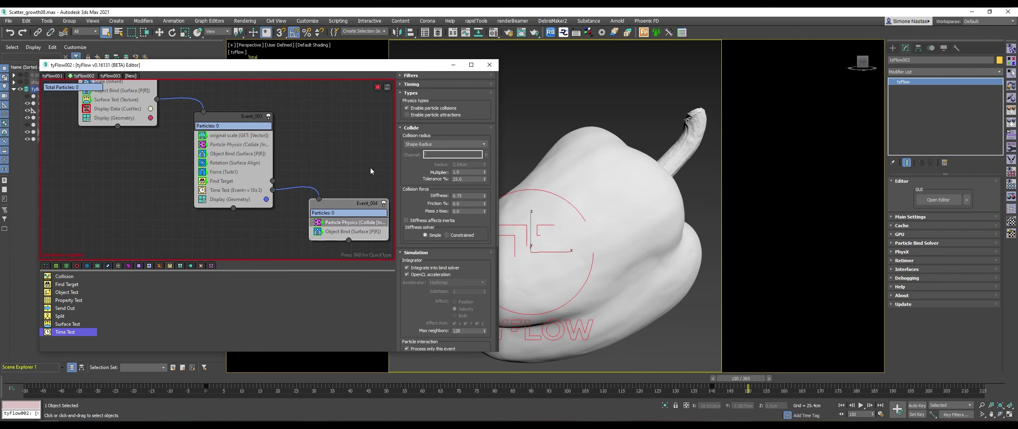
middle_click_drag(370, 171, 228, 147)
Paste a copy of Find Target at the end of Event_004 and review its Object Bind settings.
left_click(195, 151)
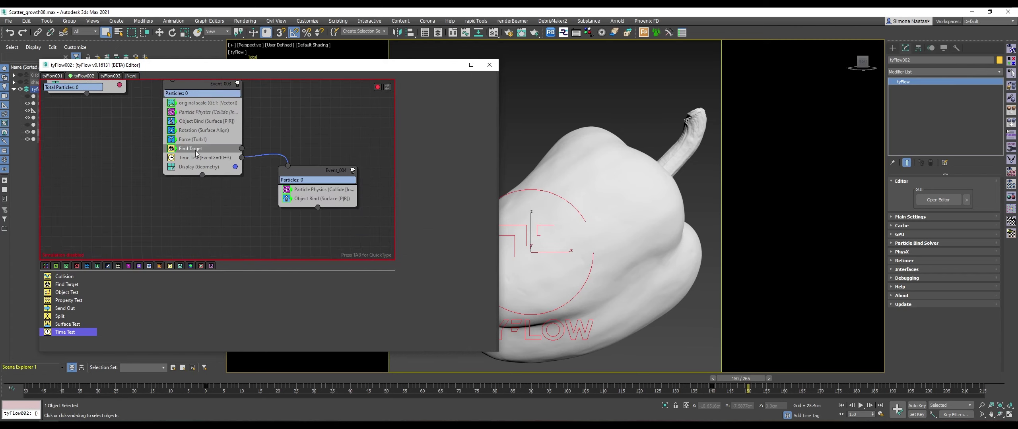
right_click(196, 153)
left_click(207, 156)
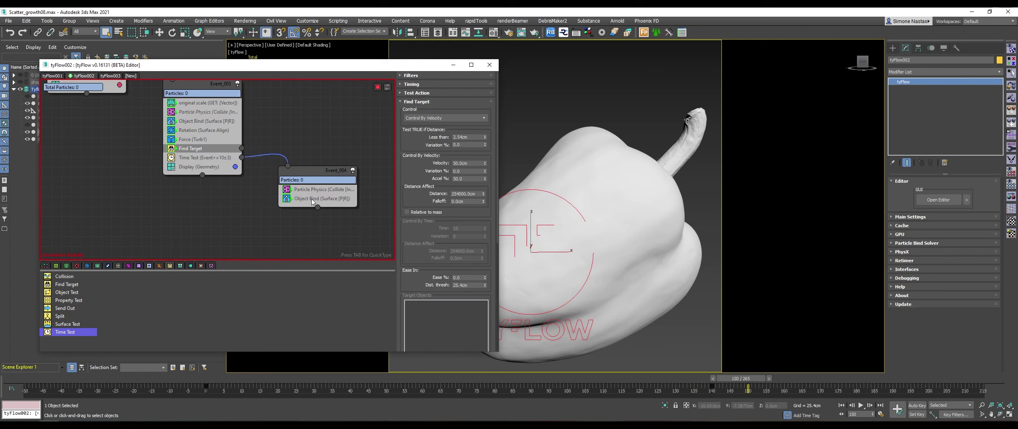
right_click(311, 199)
left_click(330, 216)
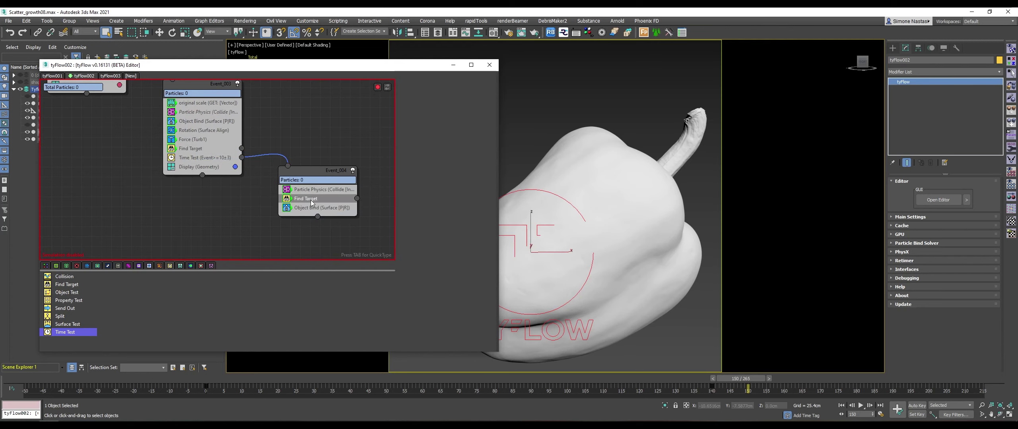
left_click_drag(317, 214, 315, 215)
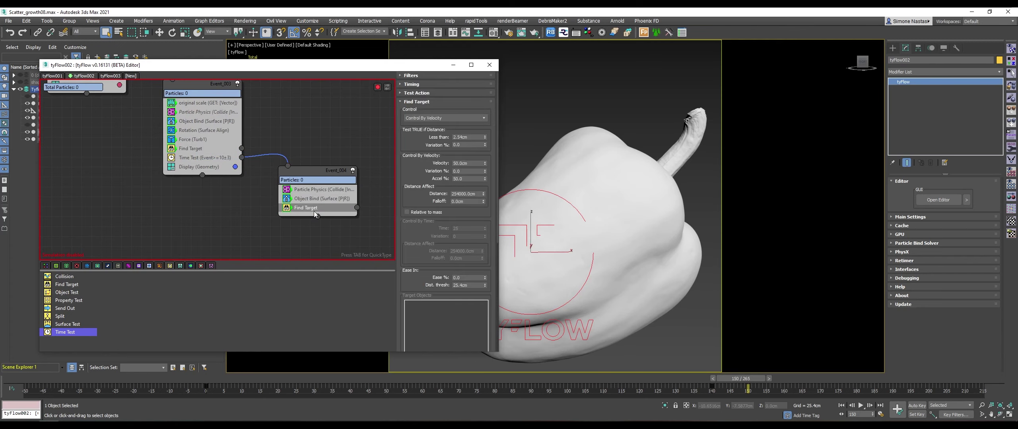
left_click(320, 201)
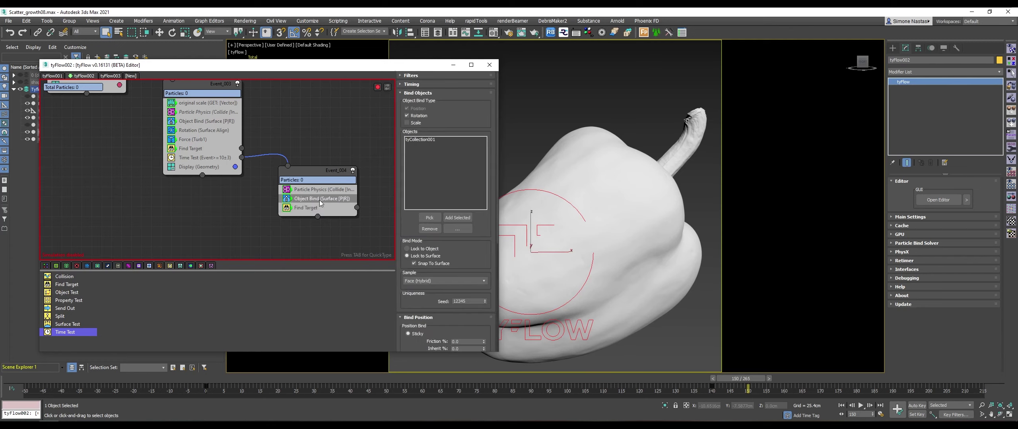
scroll(461, 297, "down", 2)
scroll(467, 292, "down", 2)
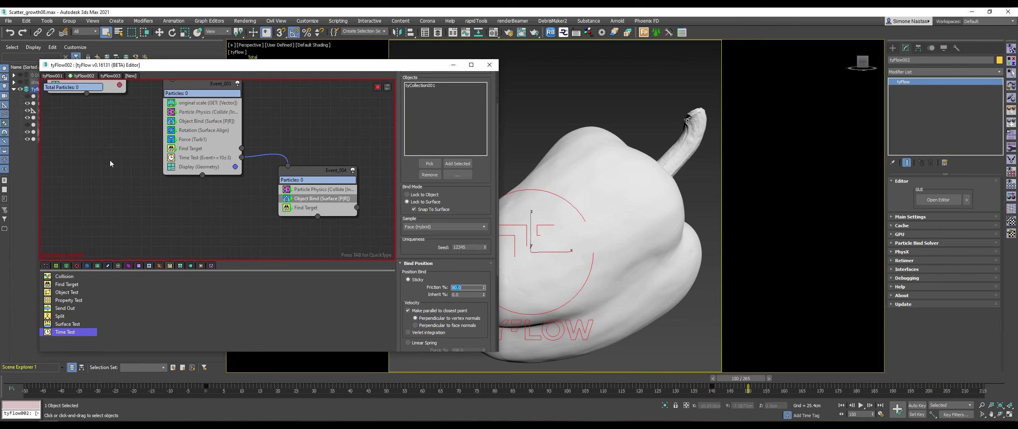
Copy Display (Geometry) from Event_003 into Event_004.
left_click(202, 167)
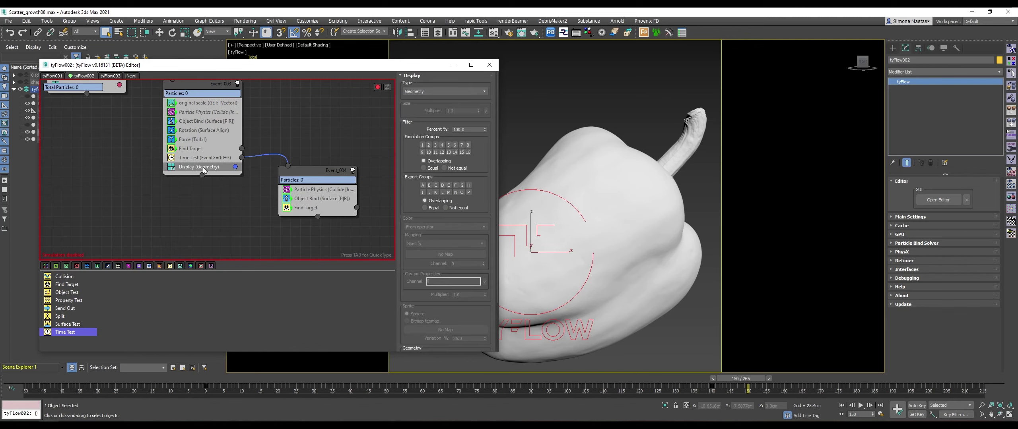
right_click(203, 167)
left_click(215, 174)
right_click(303, 209)
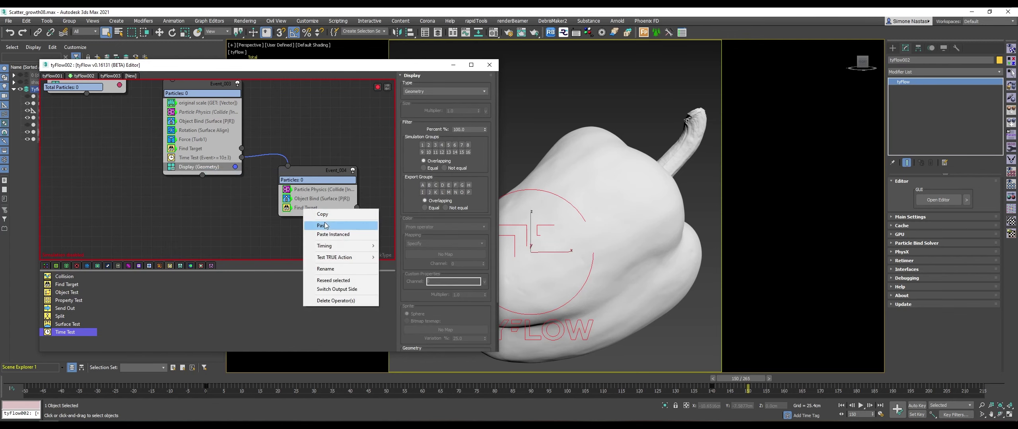
left_click(325, 225)
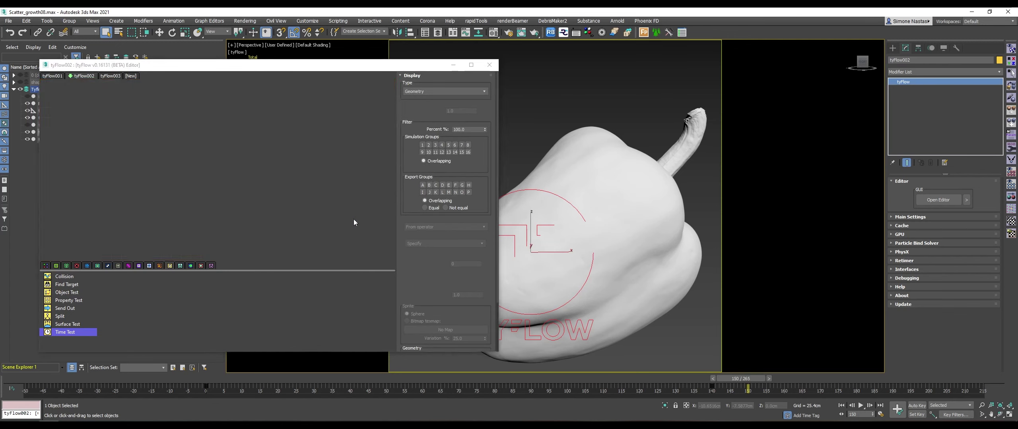
Make Event_004's display colour orange and re-enable the tyFlow simulation.
left_click(350, 217)
left_click(376, 257)
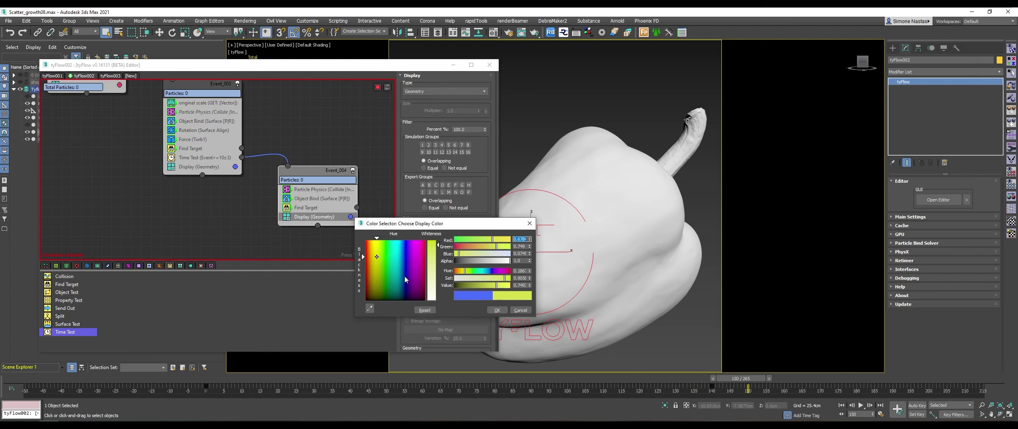
left_click(370, 258)
left_click(497, 310)
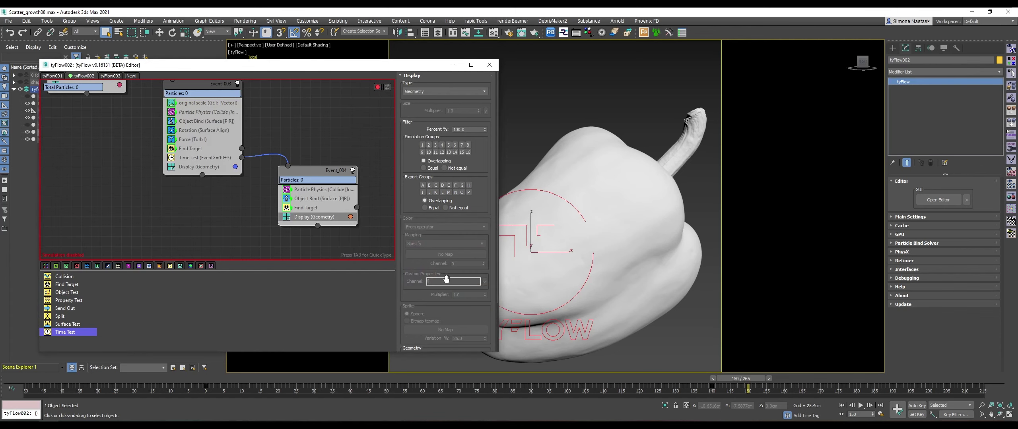
left_click(378, 88)
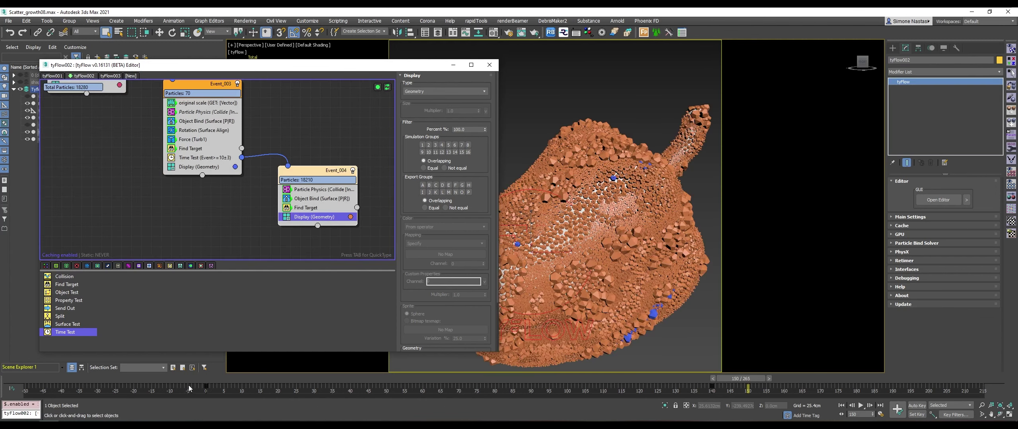
left_click_drag(189, 381, 683, 400)
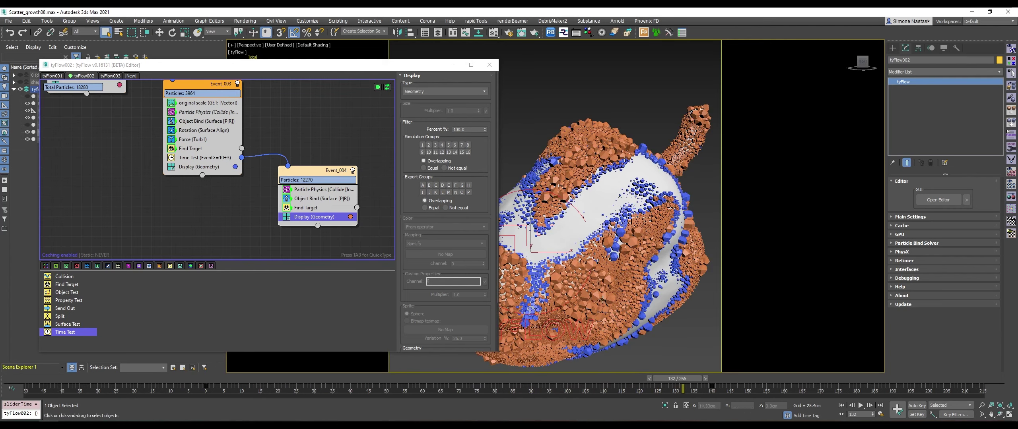
middle_click_drag(219, 133, 235, 170)
left_click(236, 167)
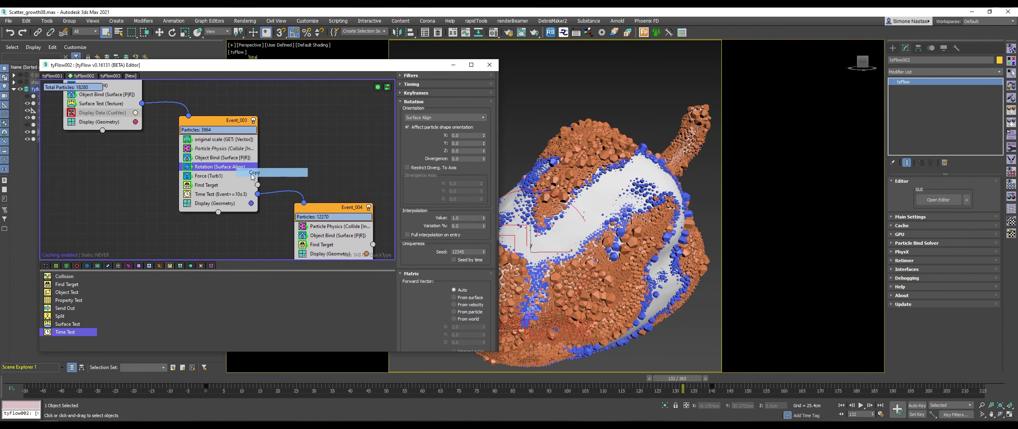
middle_click_drag(334, 237, 311, 188)
right_click(309, 187)
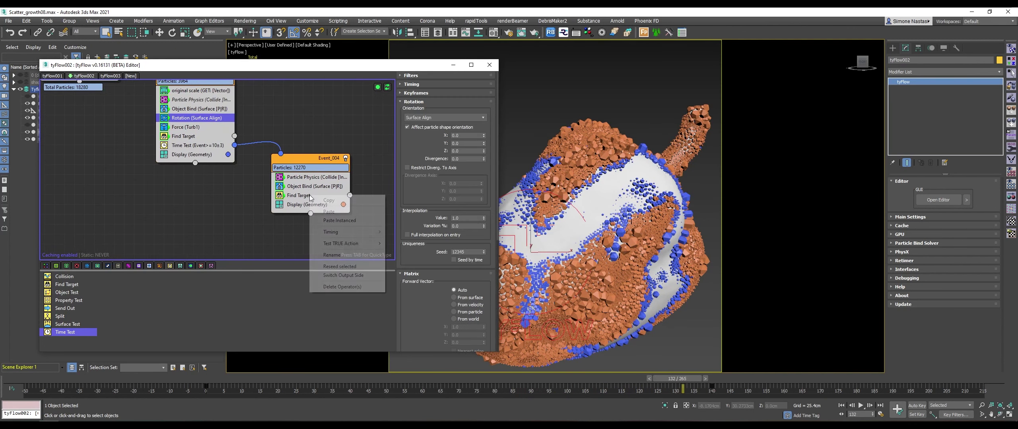
left_click(342, 222)
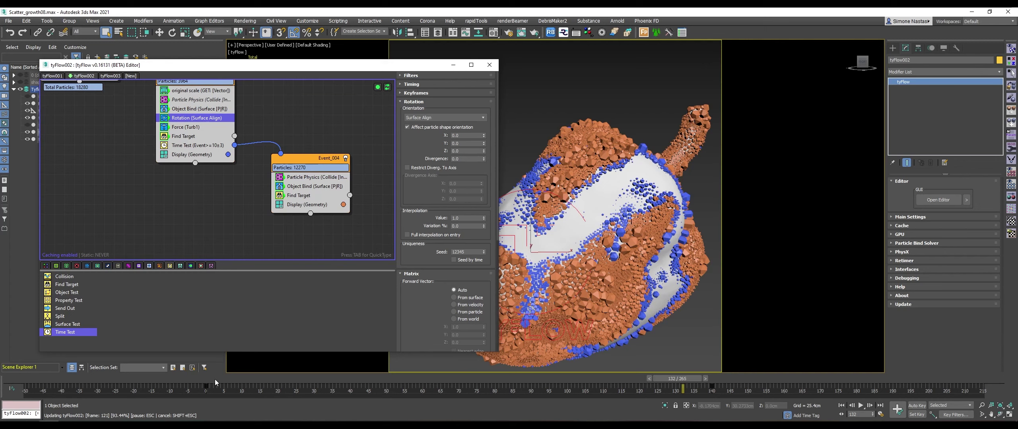
mouse_move(212, 382)
left_mouse_down()
mouse_move(614, 397)
mouse_move(818, 376)
mouse_move(979, 381)
left_mouse_up()
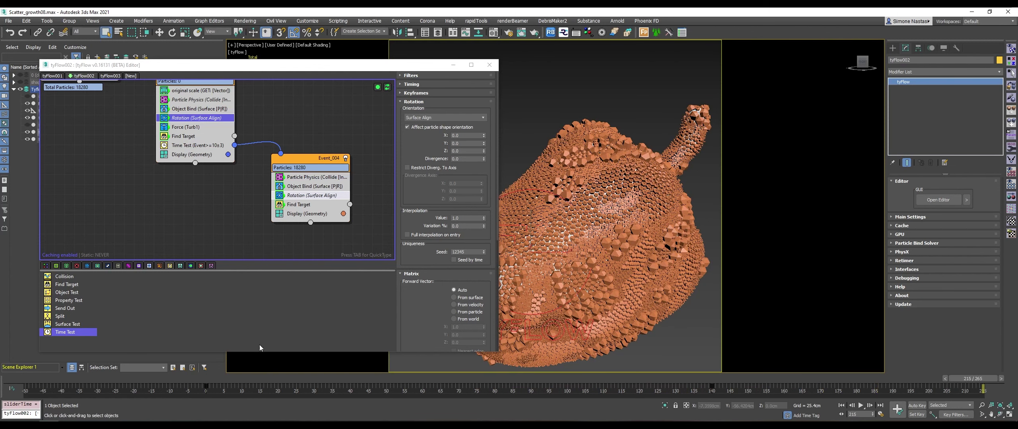
left_click_drag(213, 380, 363, 386)
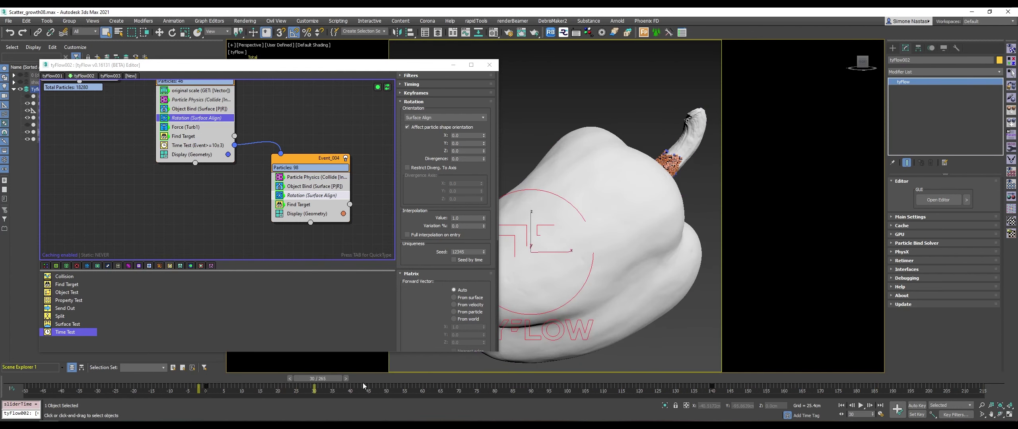
left_click(860, 405)
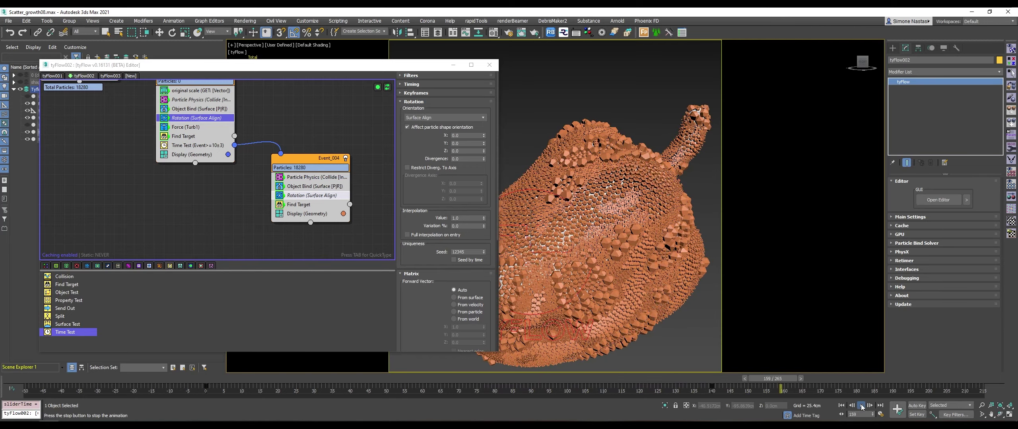
left_click(861, 406)
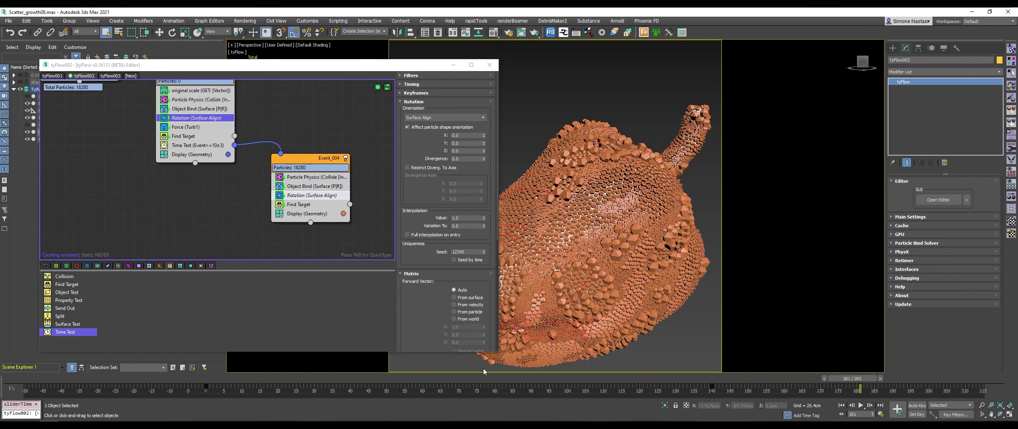
left_click_drag(437, 379, 735, 380)
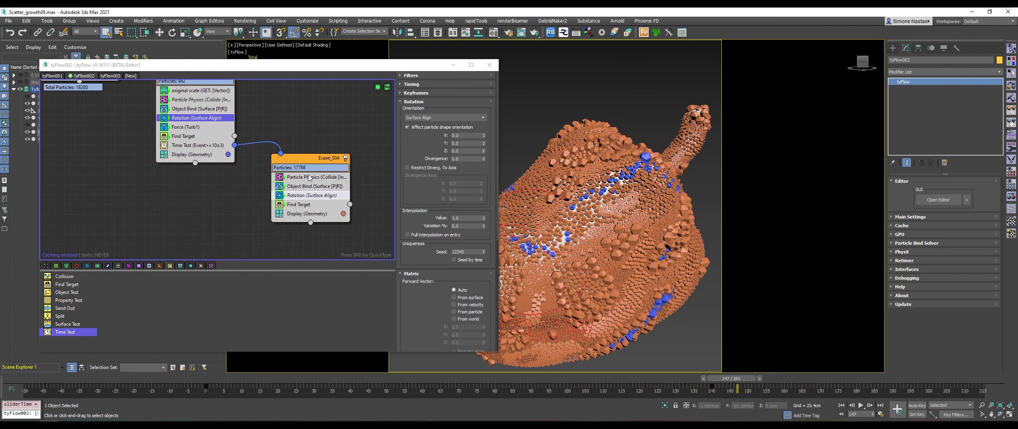
left_click(304, 194)
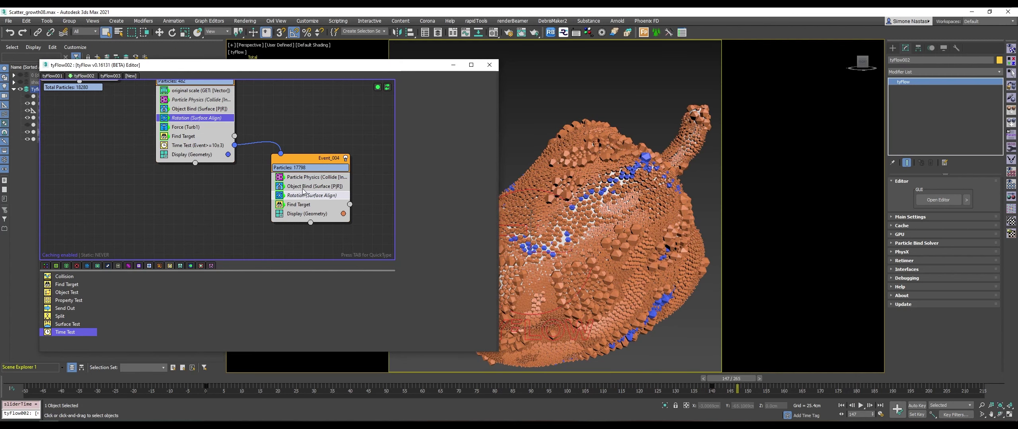
Show Event_004's Object Bind (Surface) Bind Position settings and scrub to check particle binding.
left_click(303, 187)
scroll(455, 280, "down", 3)
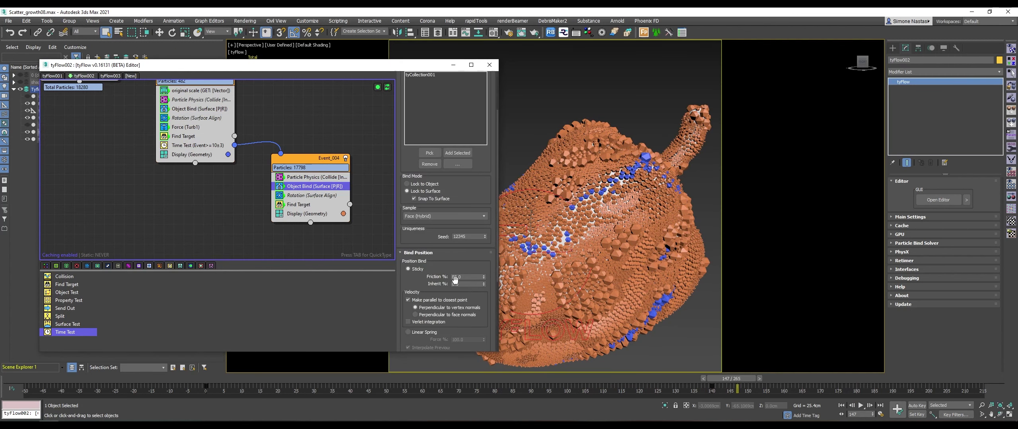
mouse_move(378, 378)
left_mouse_down()
mouse_move(858, 370)
mouse_move(599, 385)
mouse_move(729, 375)
left_mouse_up()
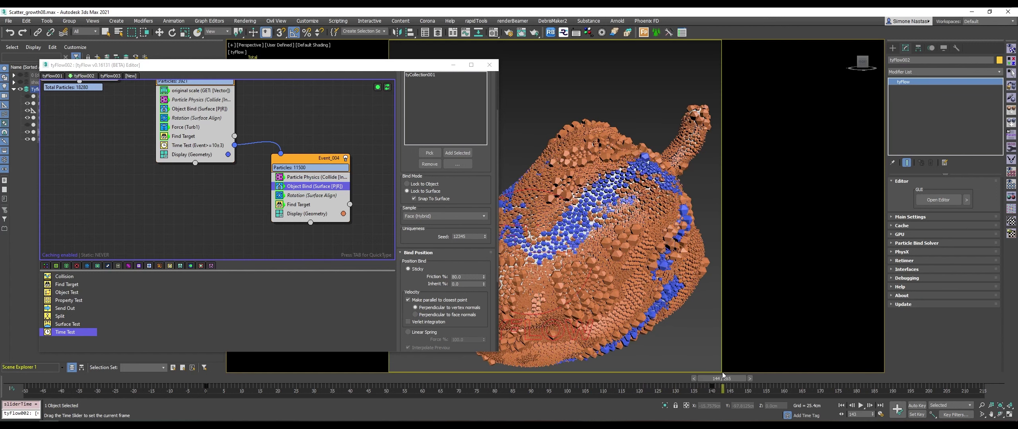
Set the Turb1 Noise Layer 1 frequency in Event_003 to 10.0.
left_click(192, 127)
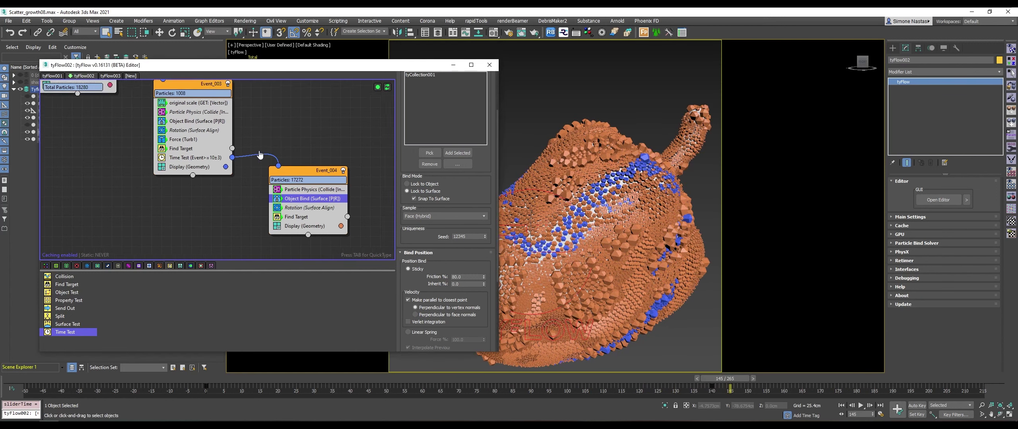
middle_click_drag(192, 127, 184, 177)
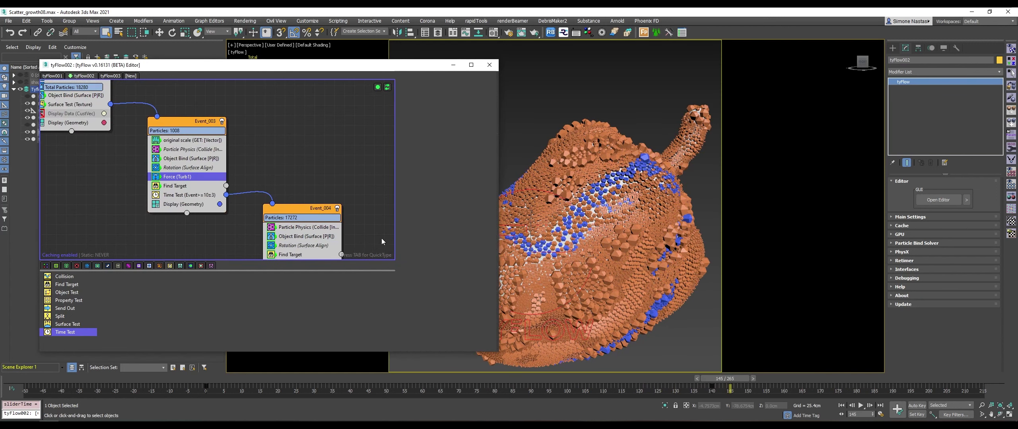
scroll(433, 313, "down", 2)
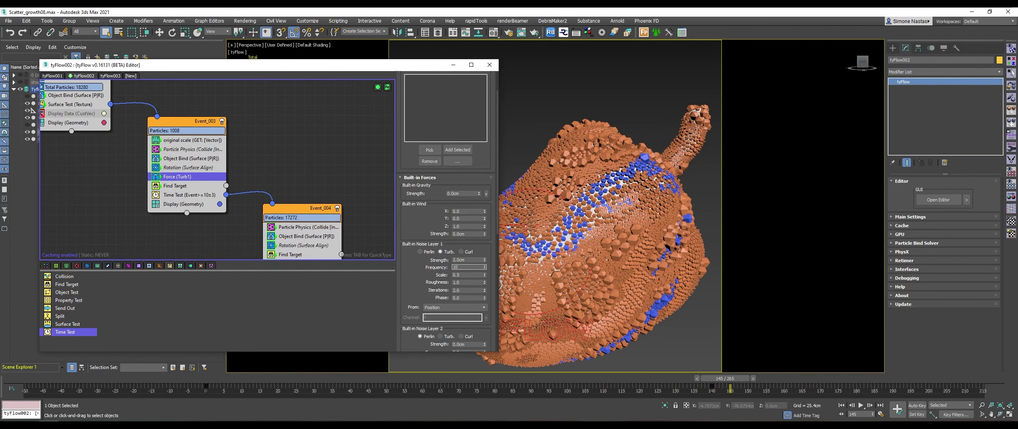
key("Return")
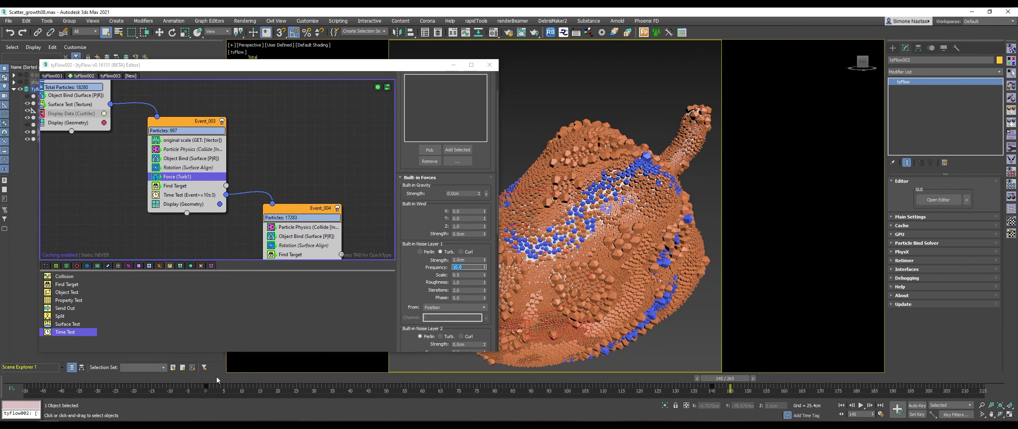
Scrub and play the timeline to watch the noise, then set strength to 3.0cm.
left_click(245, 381)
left_click_drag(245, 382, 672, 397)
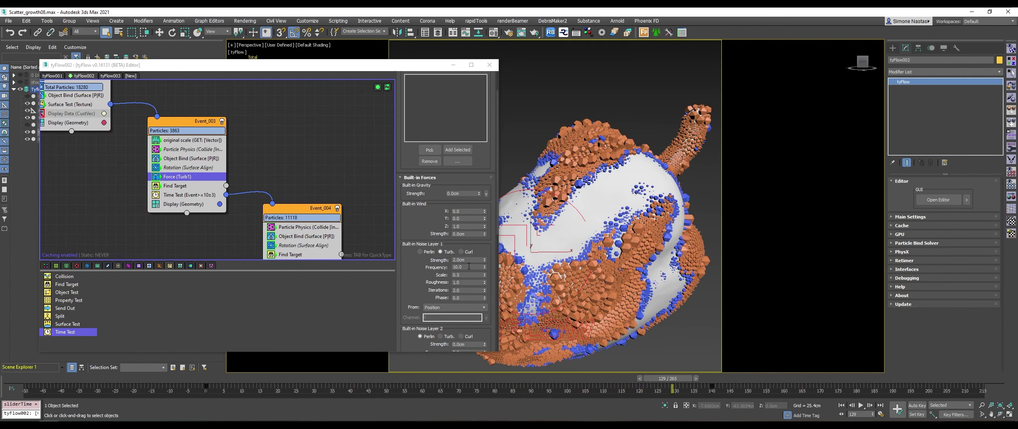
mouse_move(351, 389)
left_mouse_down()
mouse_move(775, 377)
mouse_move(529, 373)
mouse_move(758, 361)
mouse_move(382, 380)
mouse_move(609, 376)
left_mouse_up()
left_click(860, 405)
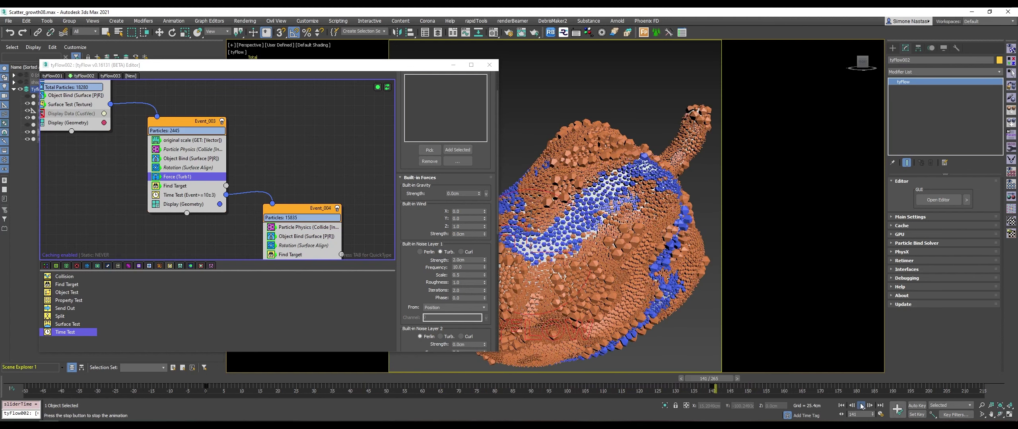
left_click(862, 406)
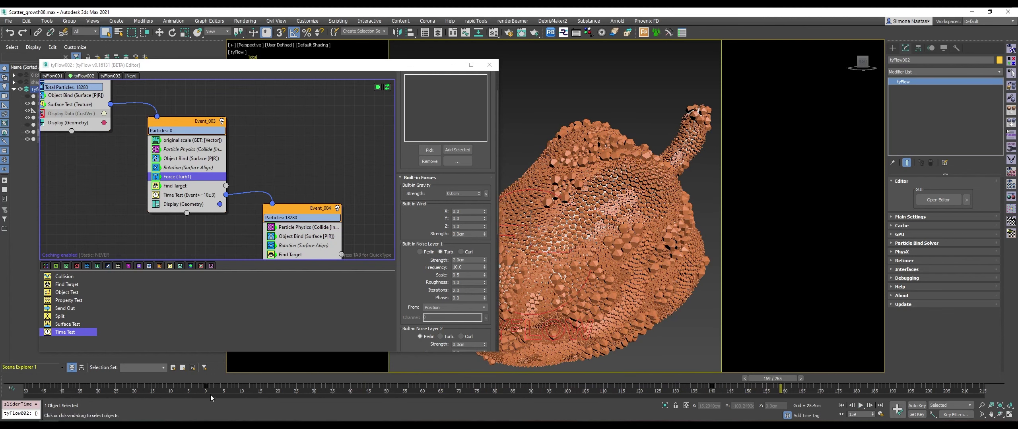
left_click_drag(213, 385, 722, 385)
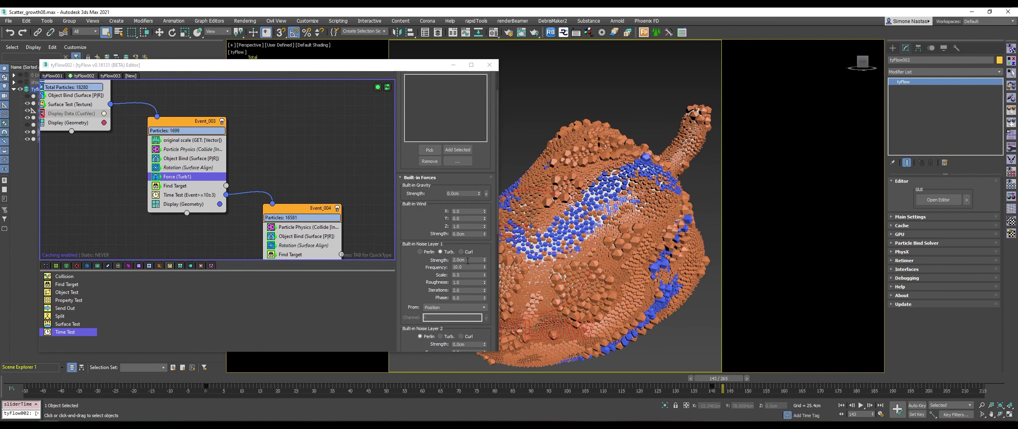
left_click_drag(468, 261, 372, 263)
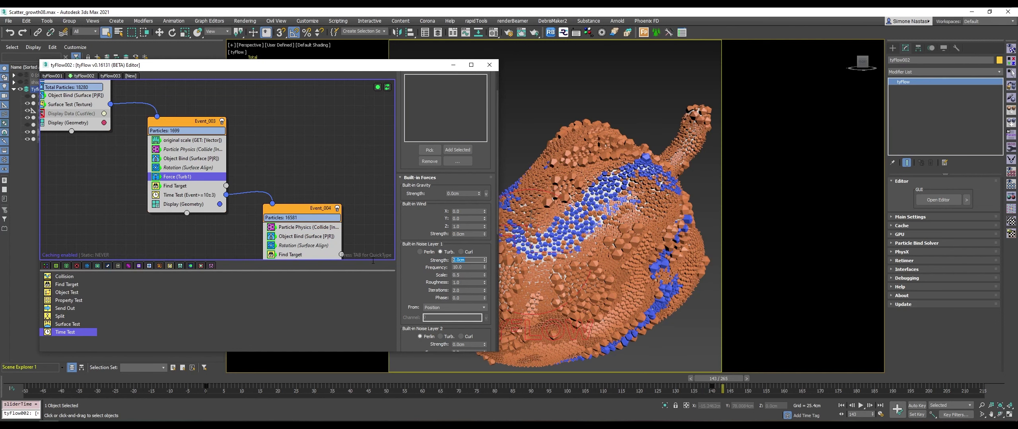
type("1")
key("Return")
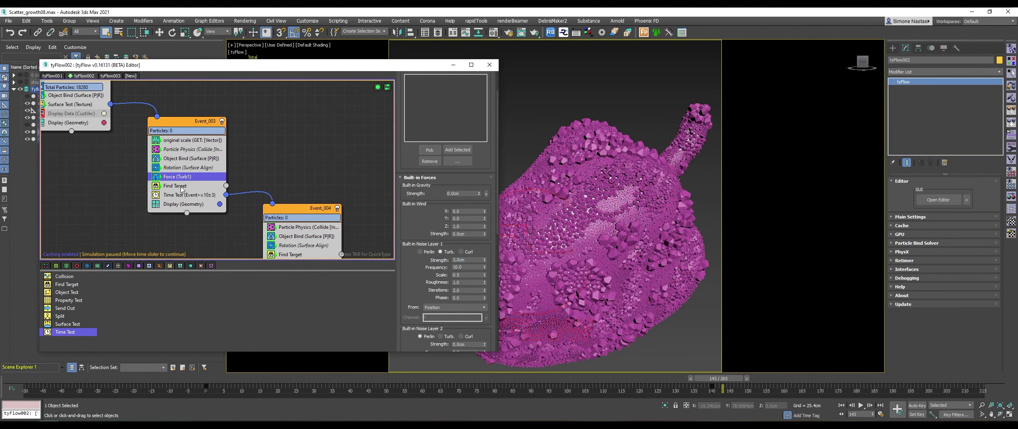
Set Event_003's Find Target Accel % to 65.0 and scrub to recompute the simulation.
left_click(181, 188)
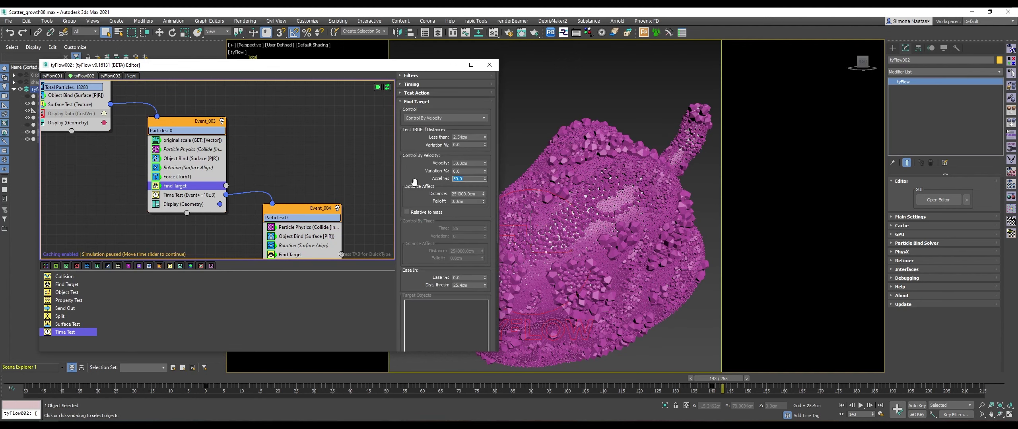
type("65.0")
key("Return")
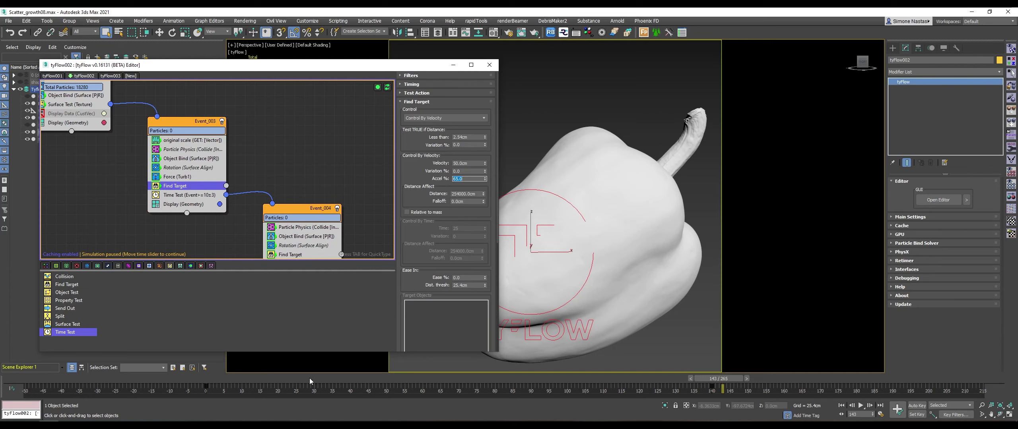
left_click_drag(310, 381, 281, 381)
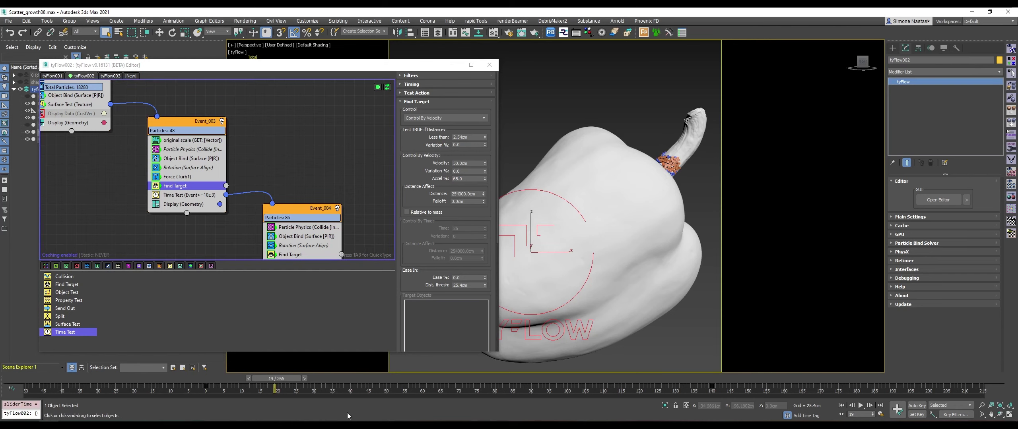
left_click_drag(572, 376, 588, 381)
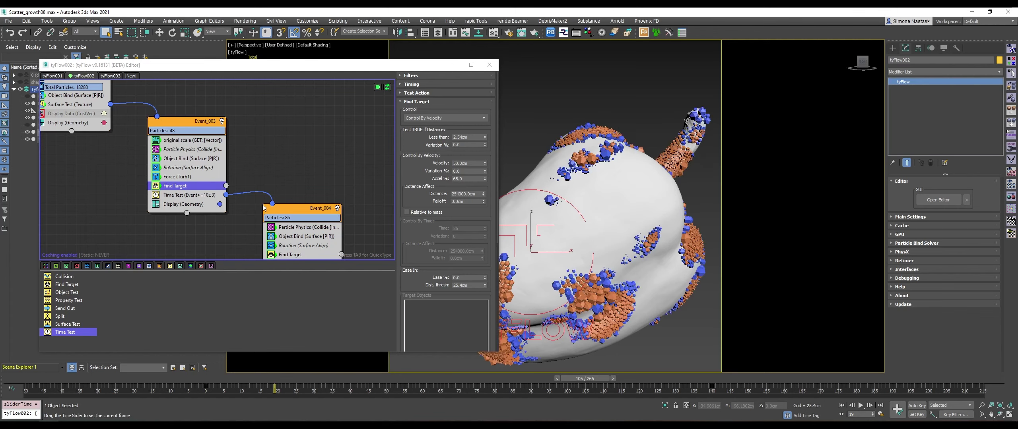
left_click_drag(221, 378, 533, 394)
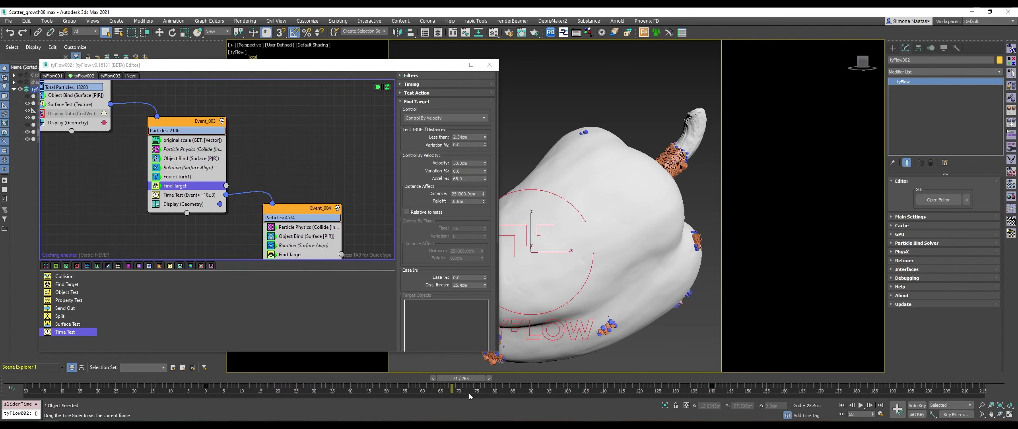
Play and scrub the timeline to watch orange particles fully coat the pepper.
left_click(861, 406)
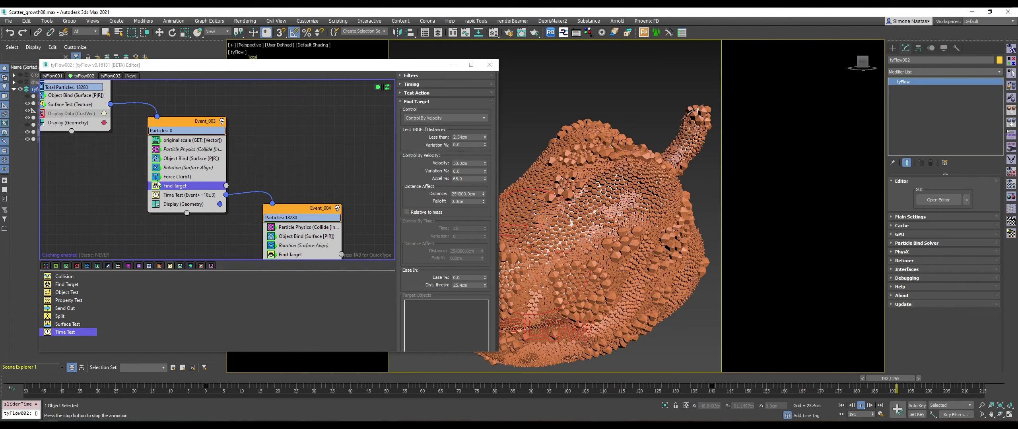
left_click(227, 380)
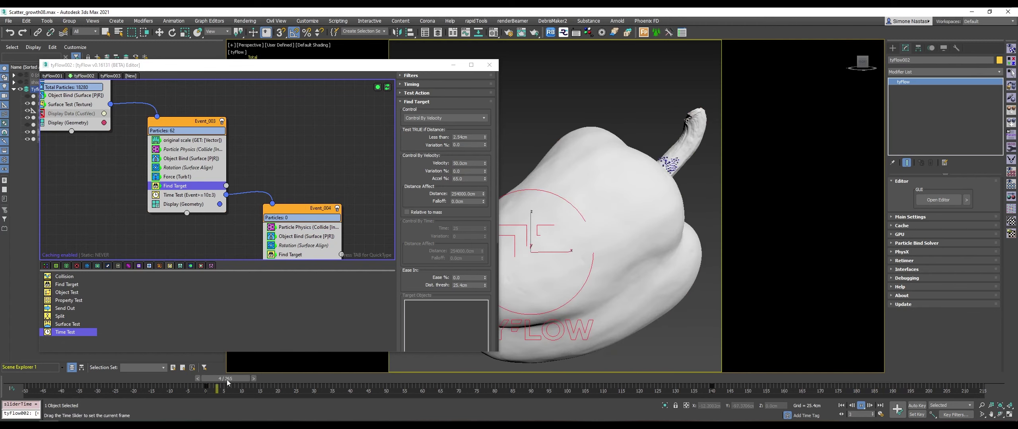
mouse_move(226, 380)
left_mouse_down()
mouse_move(726, 397)
mouse_move(567, 385)
mouse_move(710, 385)
mouse_move(562, 380)
mouse_move(766, 385)
left_mouse_up()
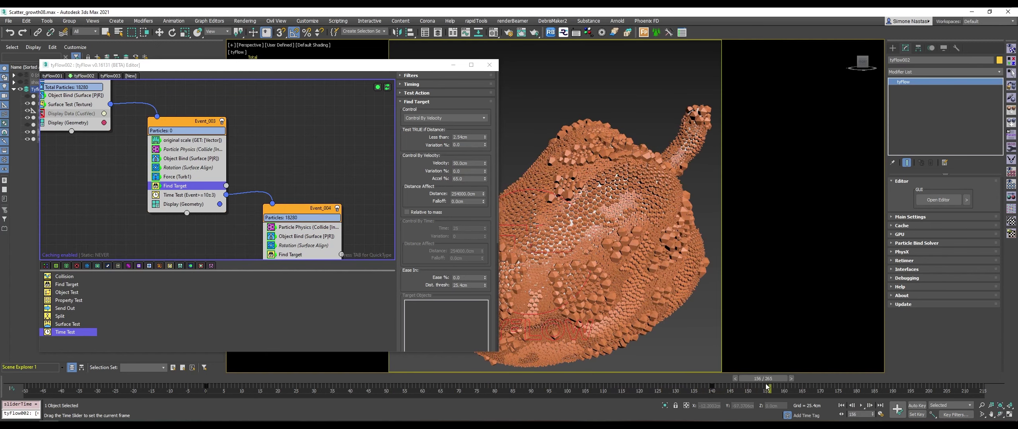
mouse_move(757, 389)
left_mouse_down()
mouse_move(249, 386)
mouse_move(811, 378)
left_mouse_up()
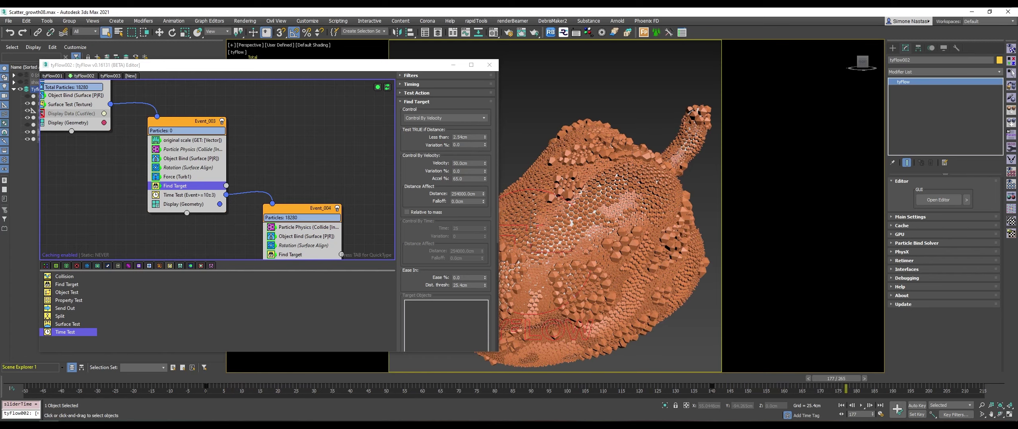